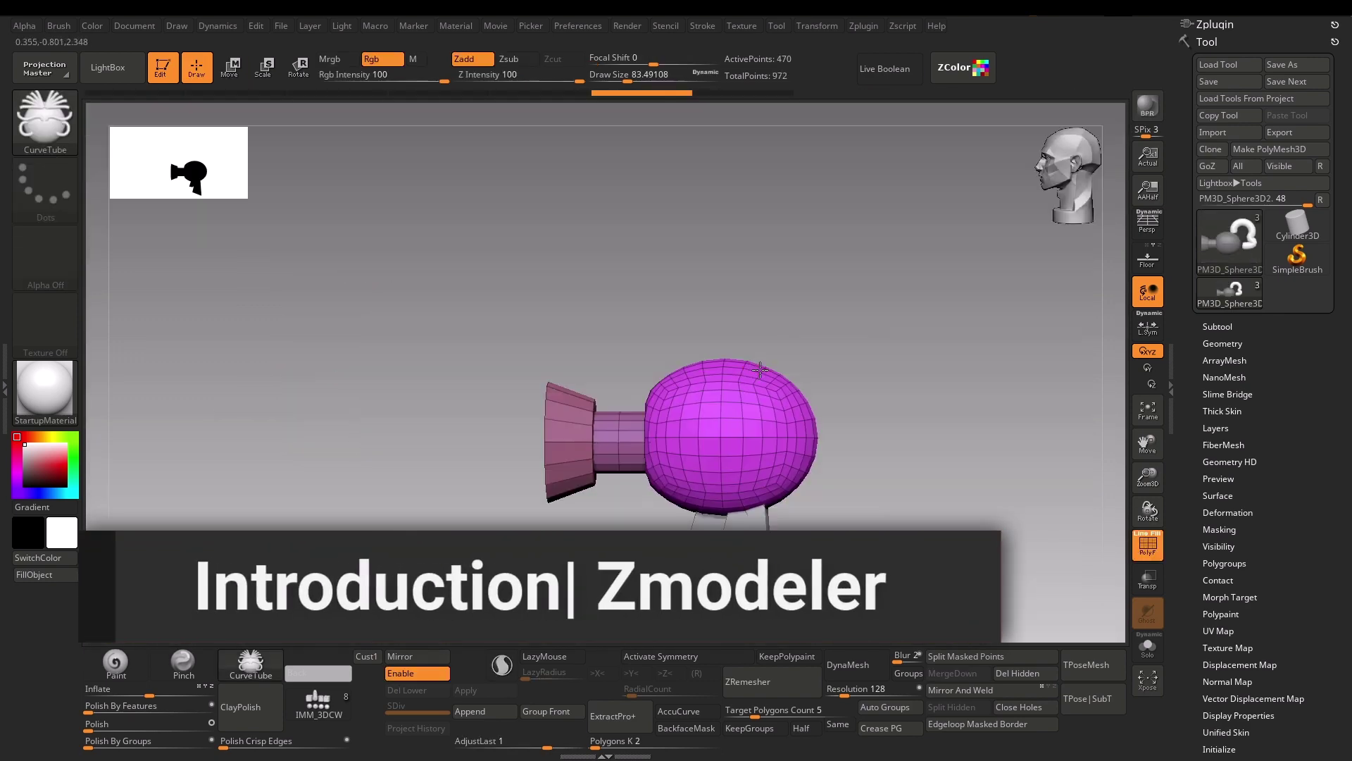
- Play the ZModeler montage: draw a tube, insert a polygon ring, shift the red panel, inset the green disc
mouse_move(759, 369)
left_mouse_down()
mouse_move(912, 342)
mouse_move(907, 412)
mouse_move(810, 461)
left_mouse_up()
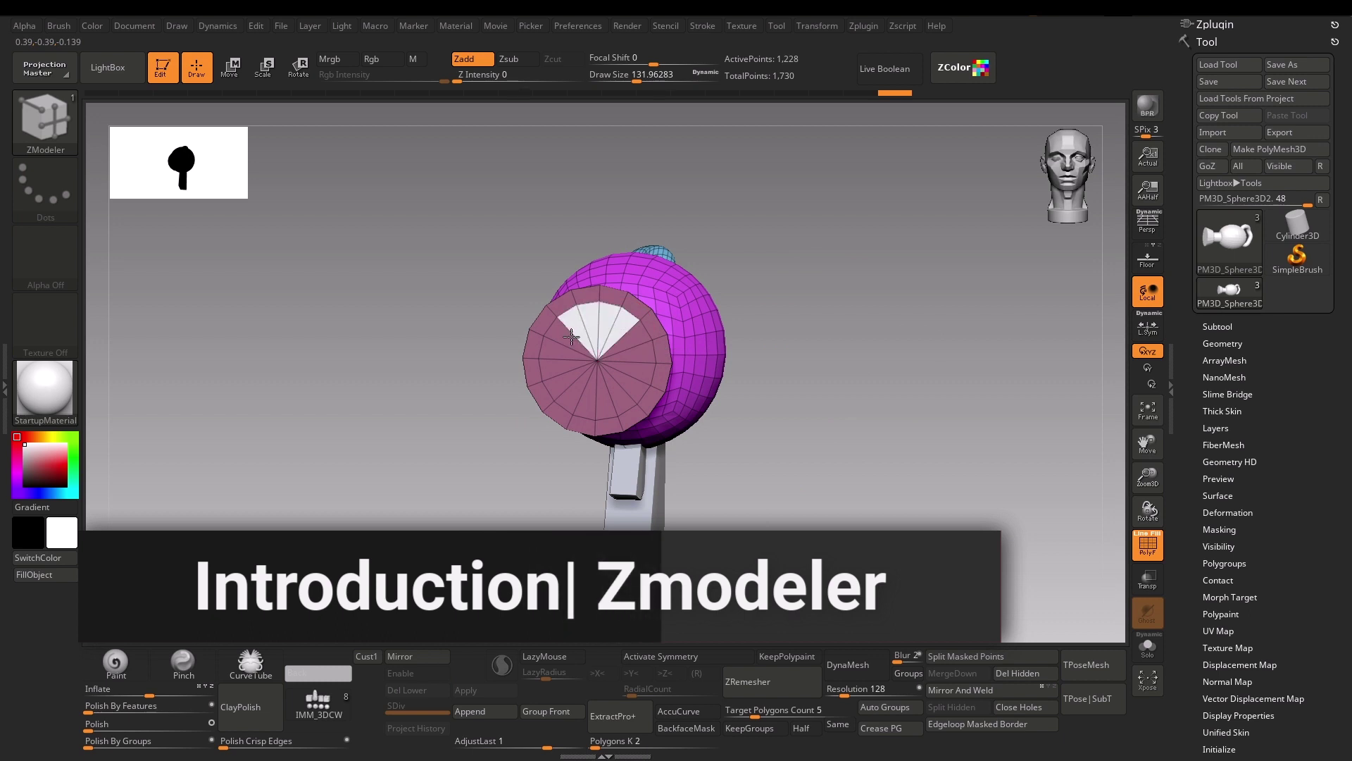
mouse_move(569, 341)
left_mouse_down()
mouse_move(613, 394)
mouse_move(631, 355)
left_mouse_up()
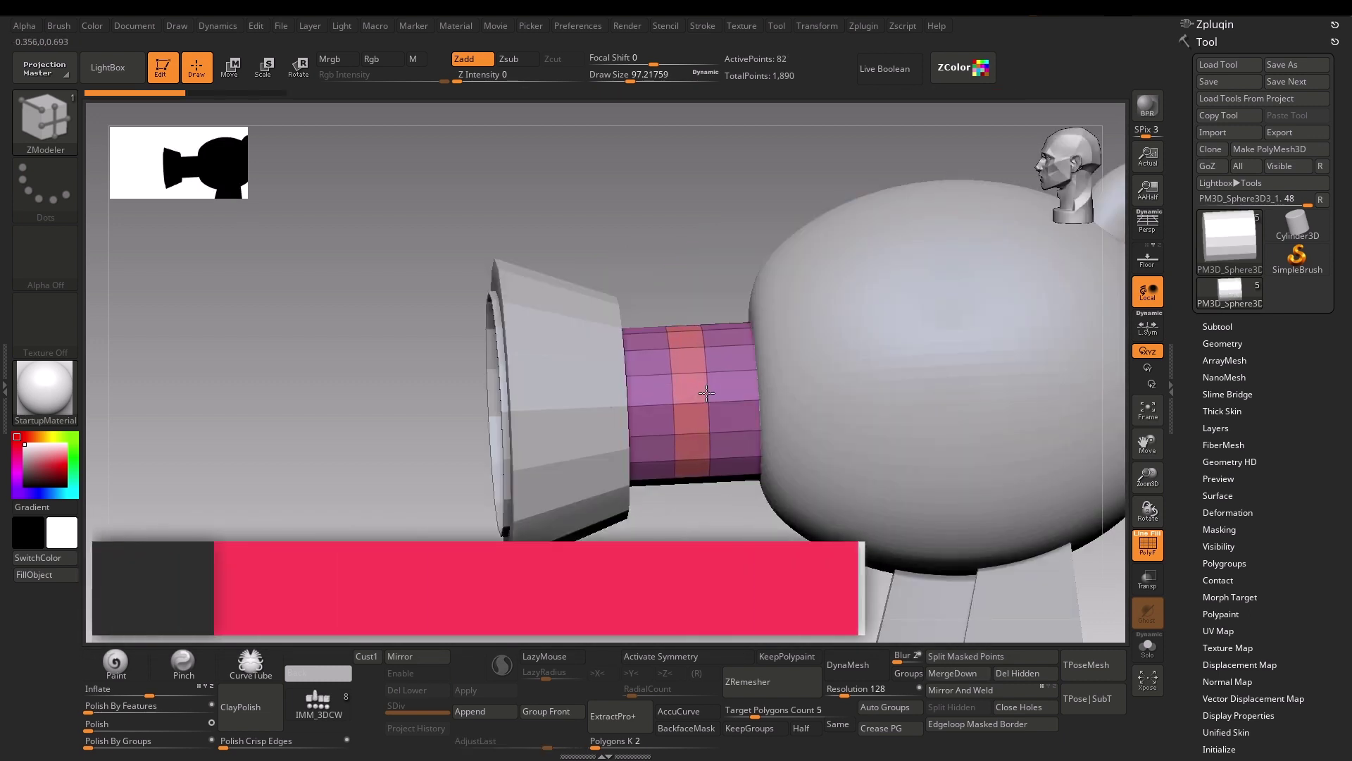
left_click(702, 451)
left_click_drag(701, 451, 637, 320)
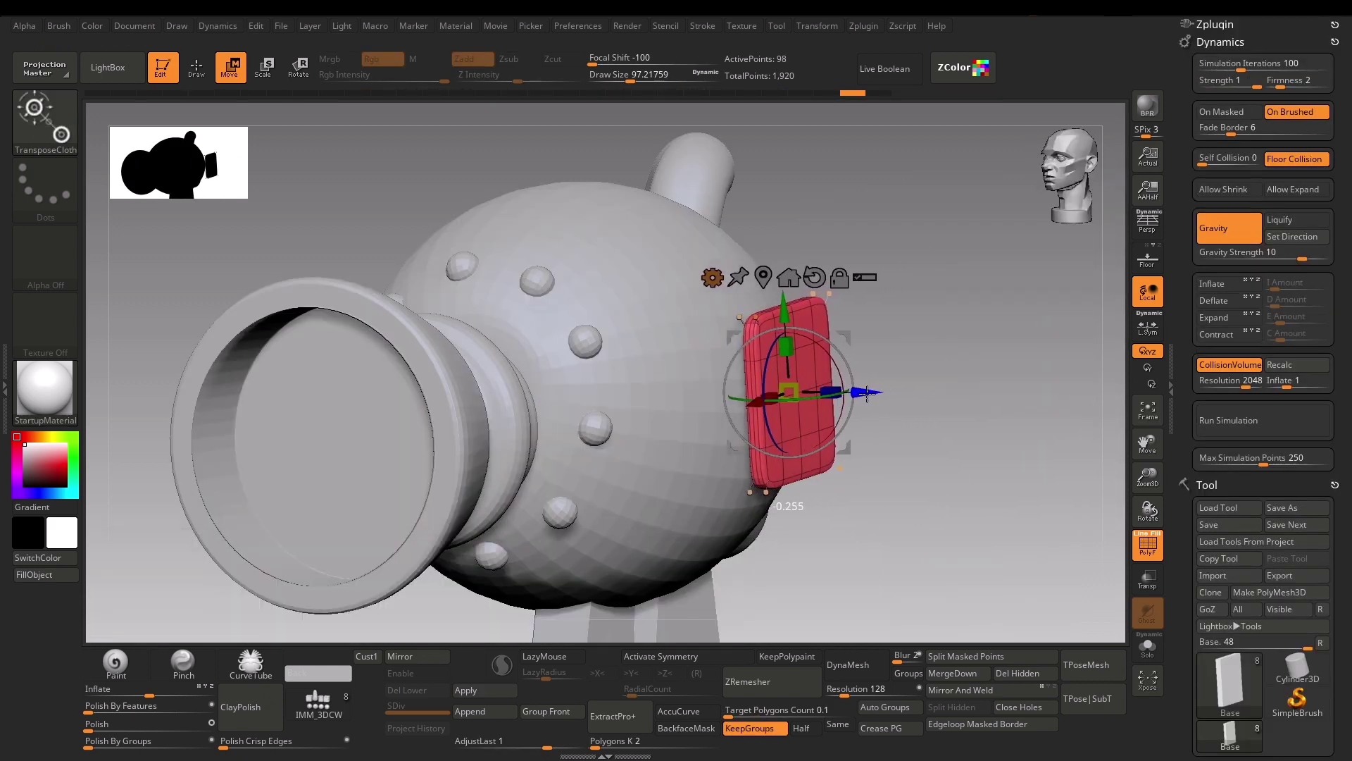
left_click_drag(862, 392, 831, 392)
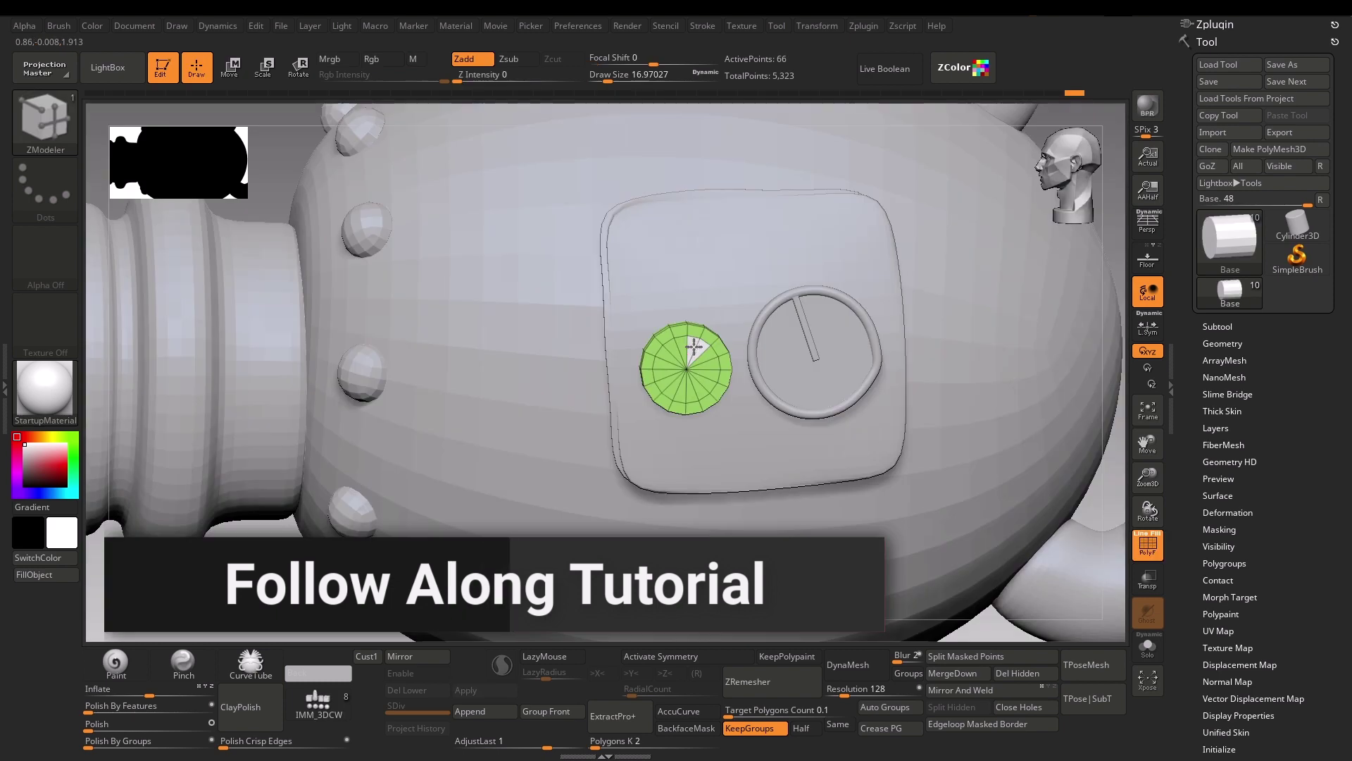
mouse_move(693, 347)
left_mouse_down()
mouse_move(687, 387)
mouse_move(704, 383)
mouse_move(715, 356)
left_mouse_up()
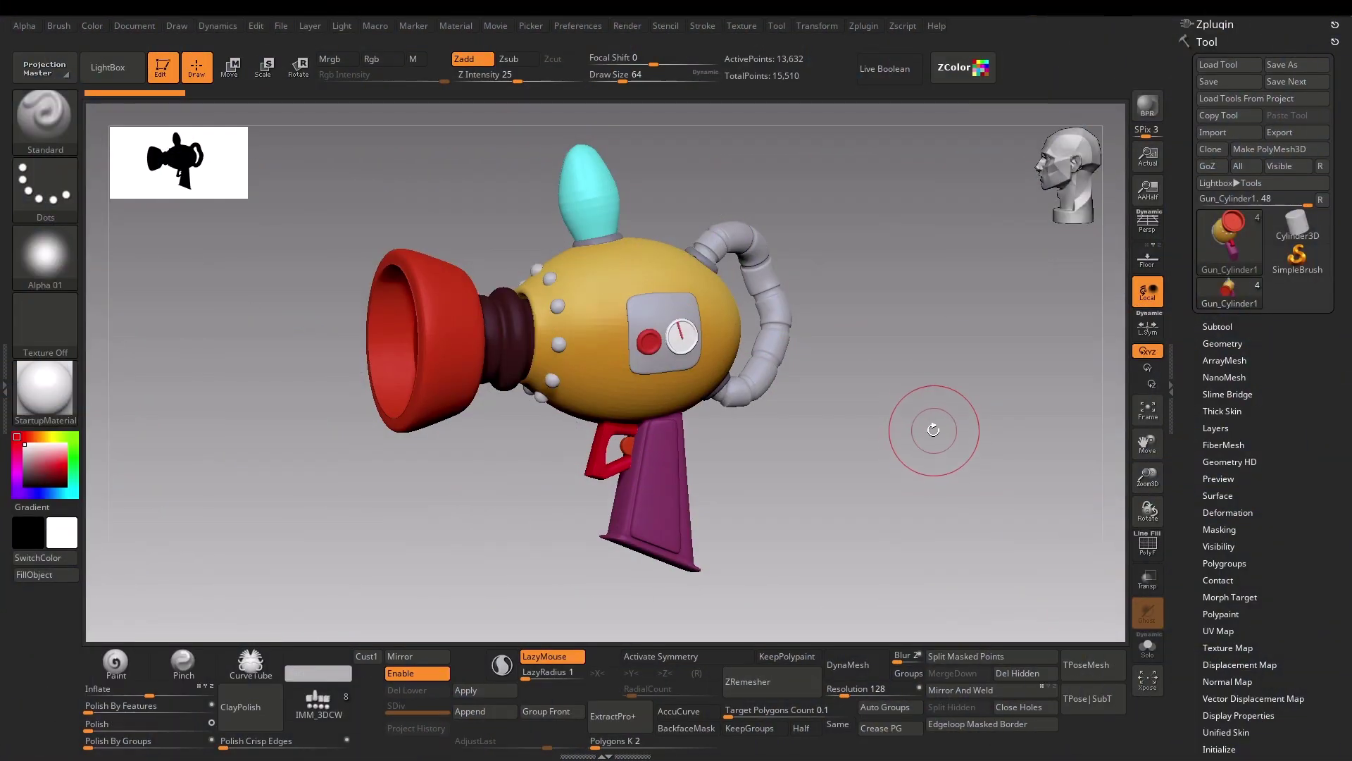
- Orbit the finished ray gun to show it from several angles
left_click_drag(932, 428, 997, 385)
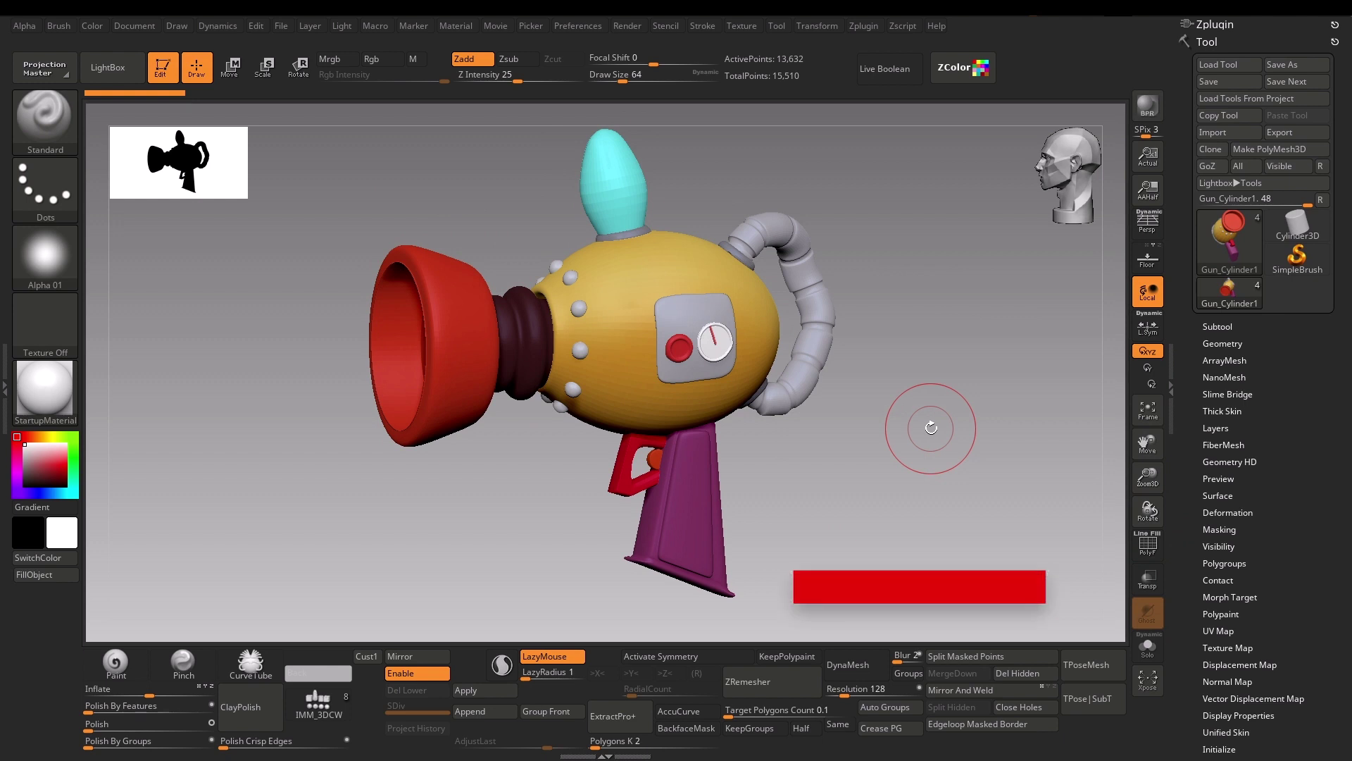
left_click_drag(927, 436, 1202, 467)
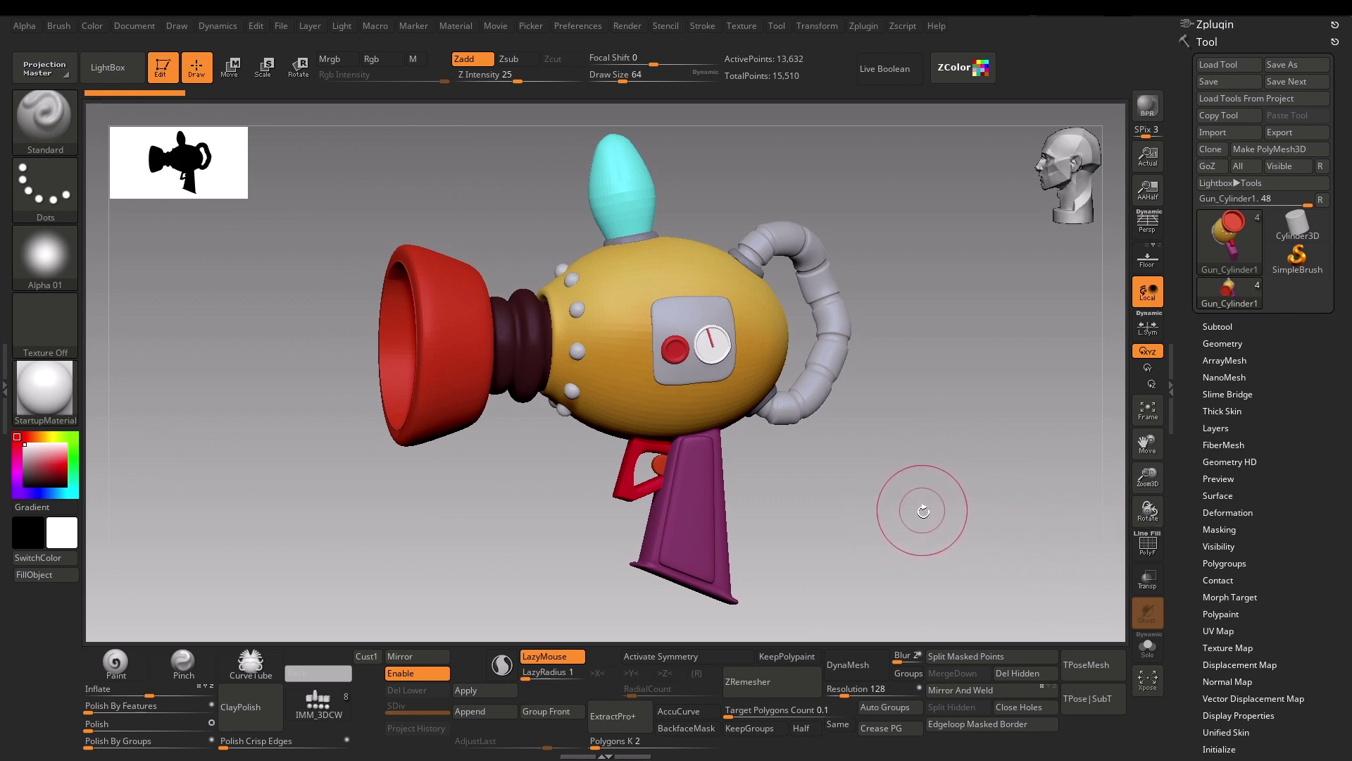
left_click_drag(936, 509, 926, 478)
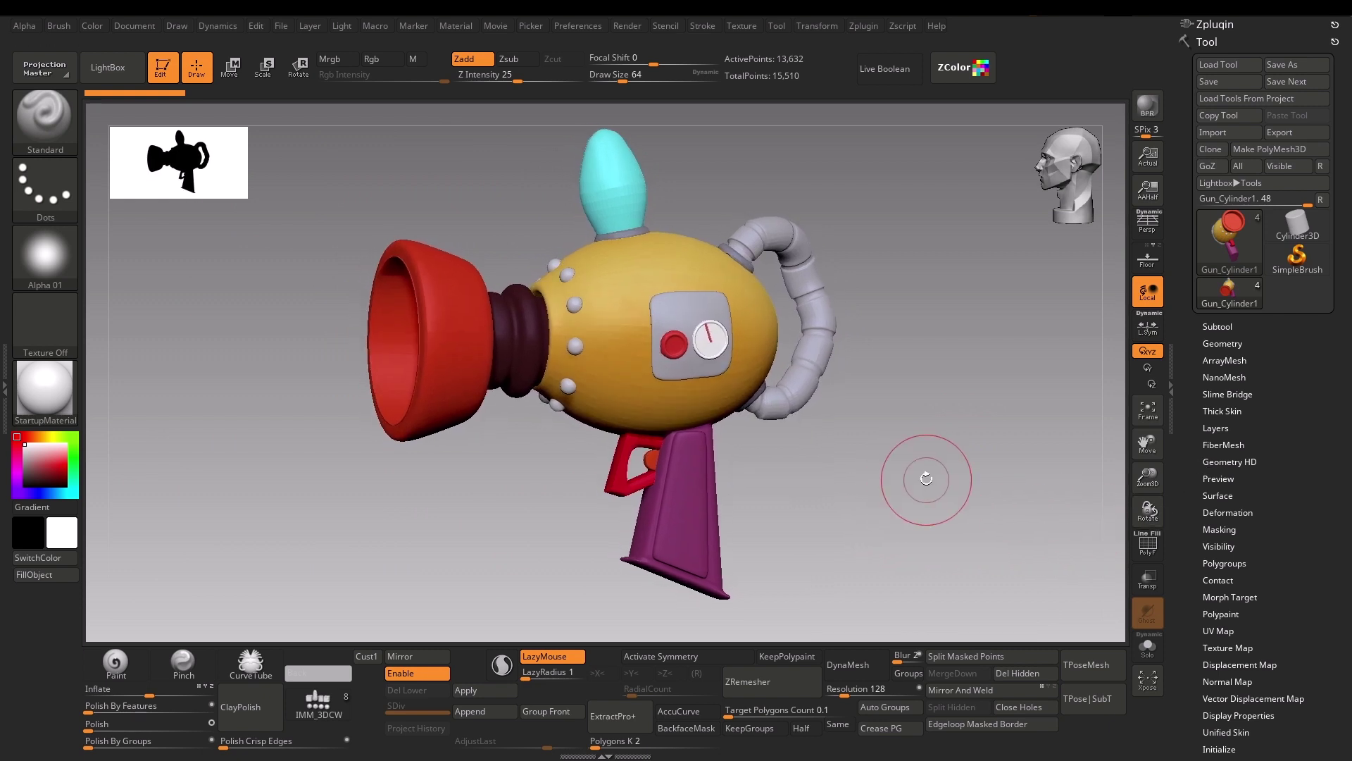
left_click_drag(926, 469, 924, 471)
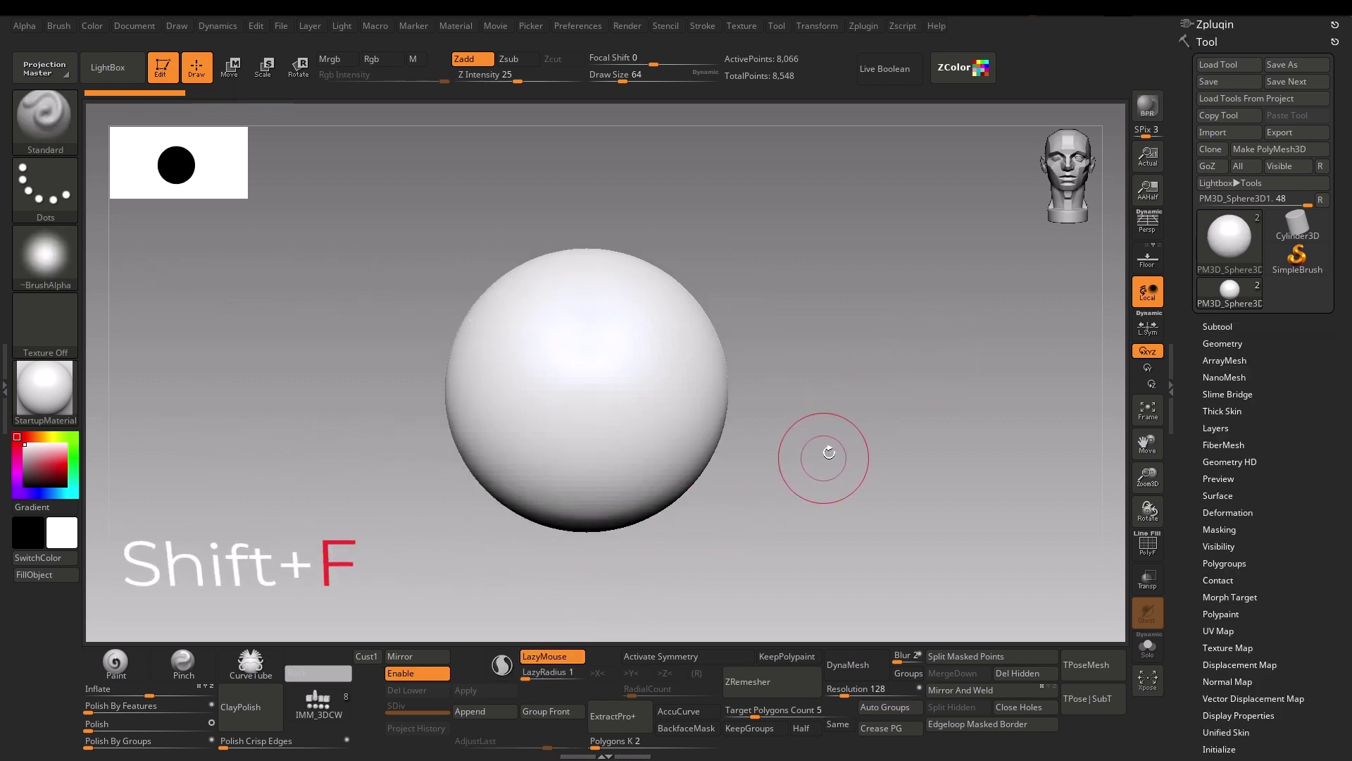
- Show PolyFrame and swap the sphere for a 50-point Cylinder 3D primitive from the Transpose gear
key("shift+f")
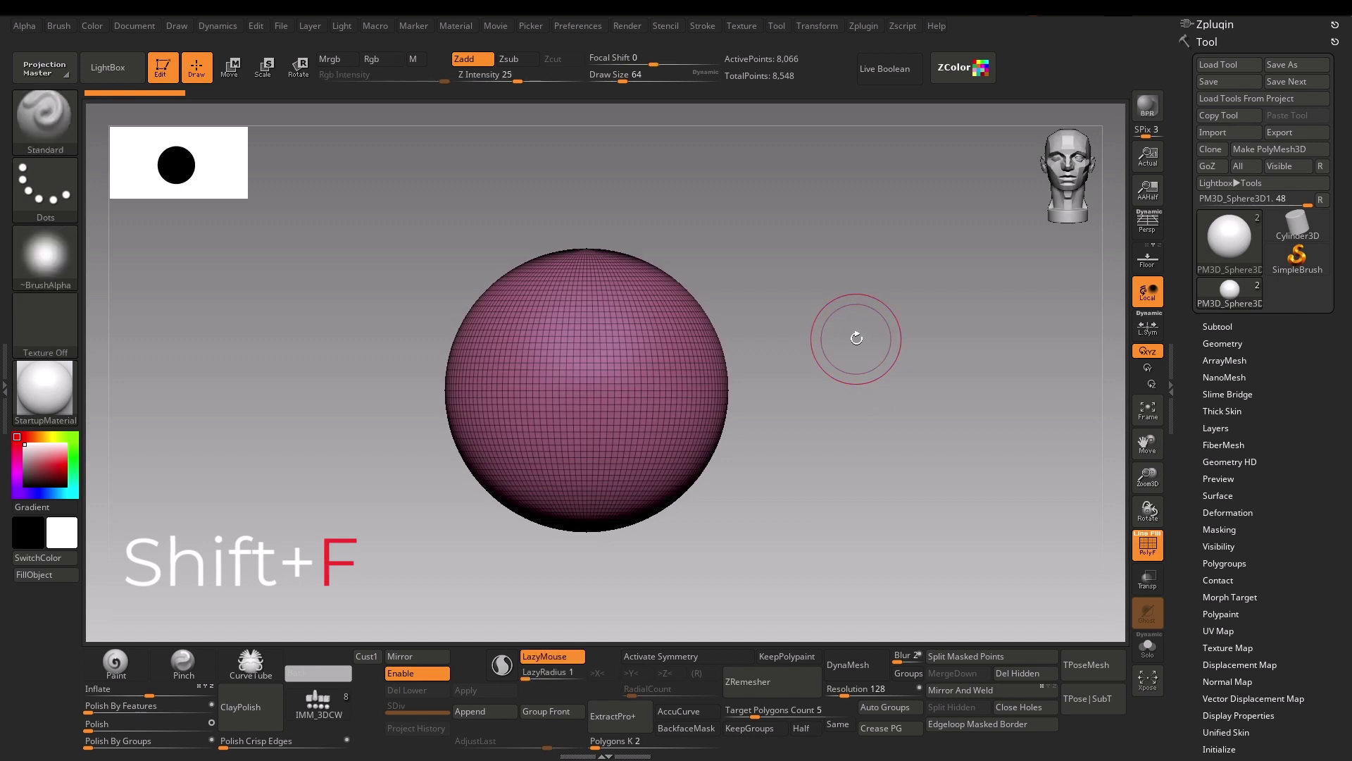
mouse_move(857, 335)
left_mouse_down()
mouse_move(866, 352)
mouse_move(864, 328)
mouse_move(568, 350)
left_mouse_up()
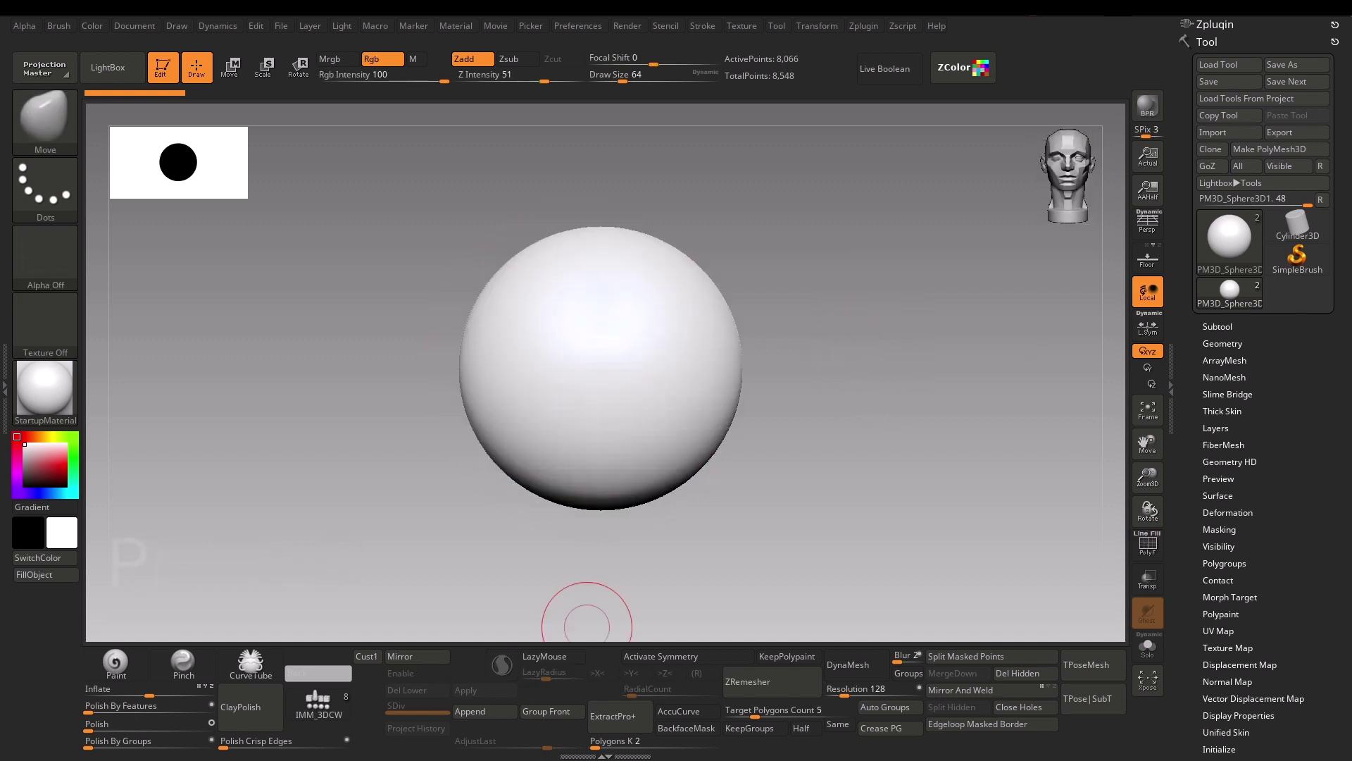
key("w")
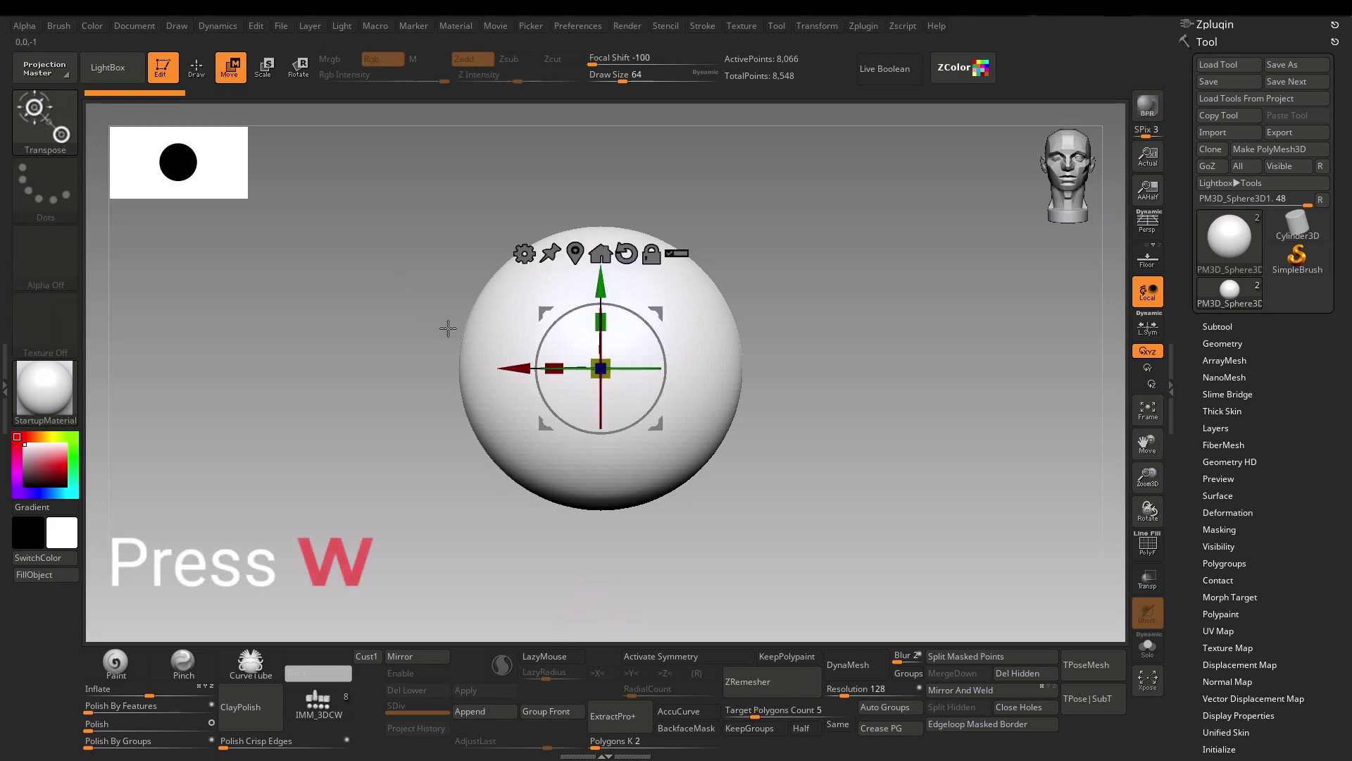
left_click(524, 253)
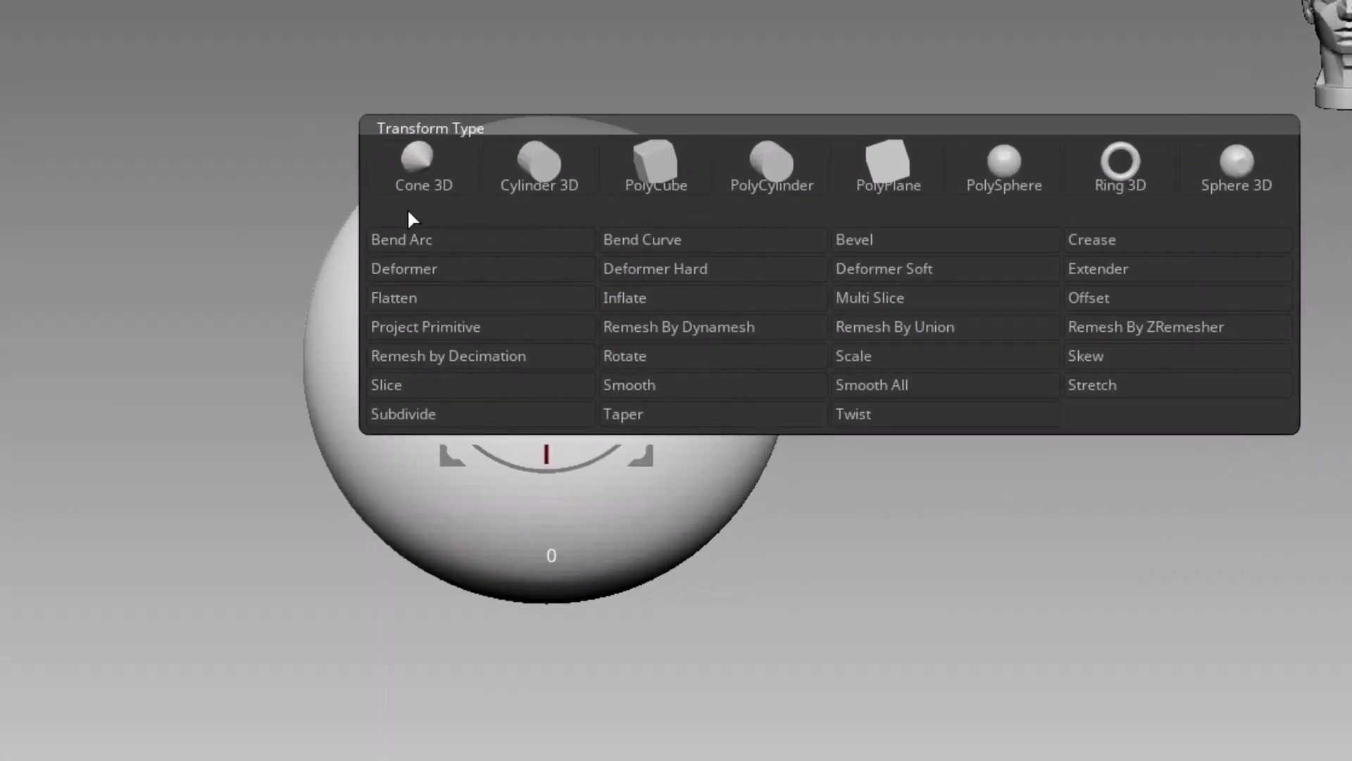
left_click(538, 166)
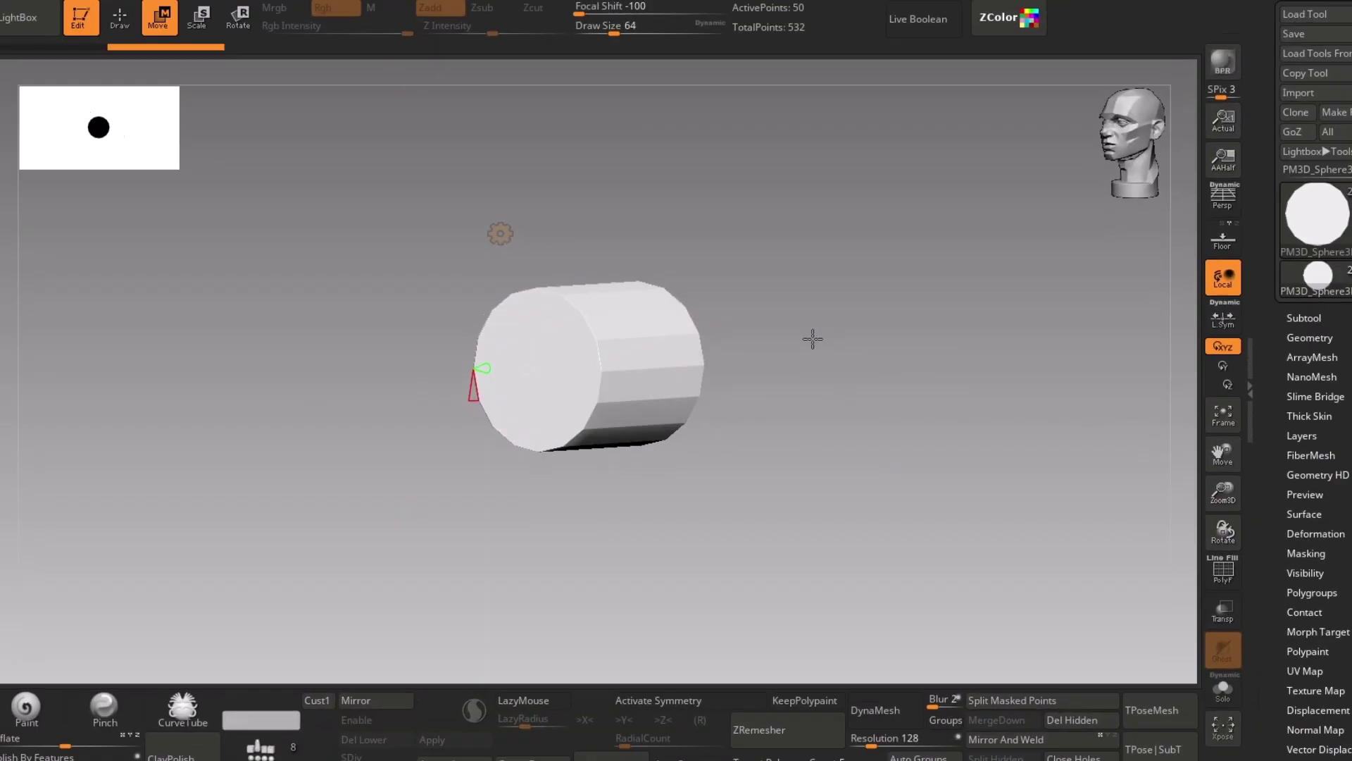
key("shift+f")
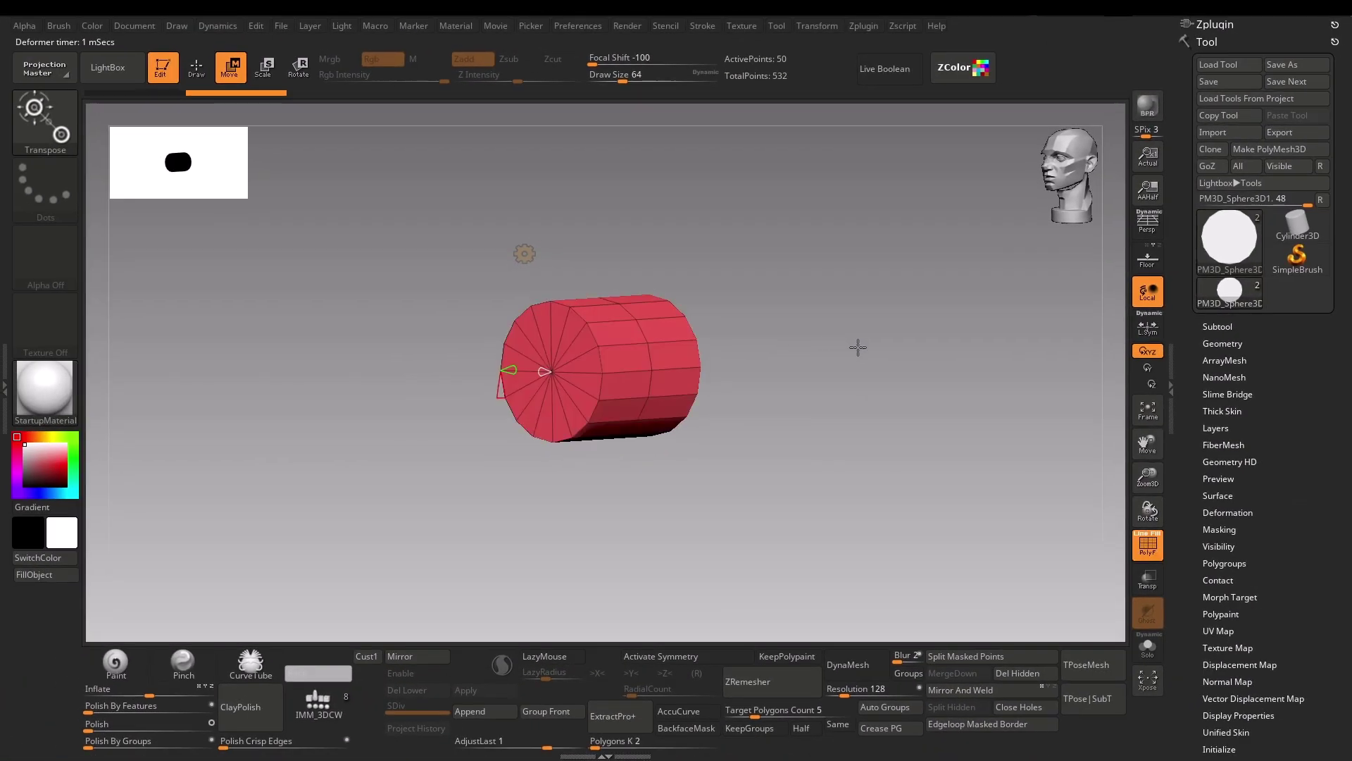
left_click_drag(858, 346, 606, 385)
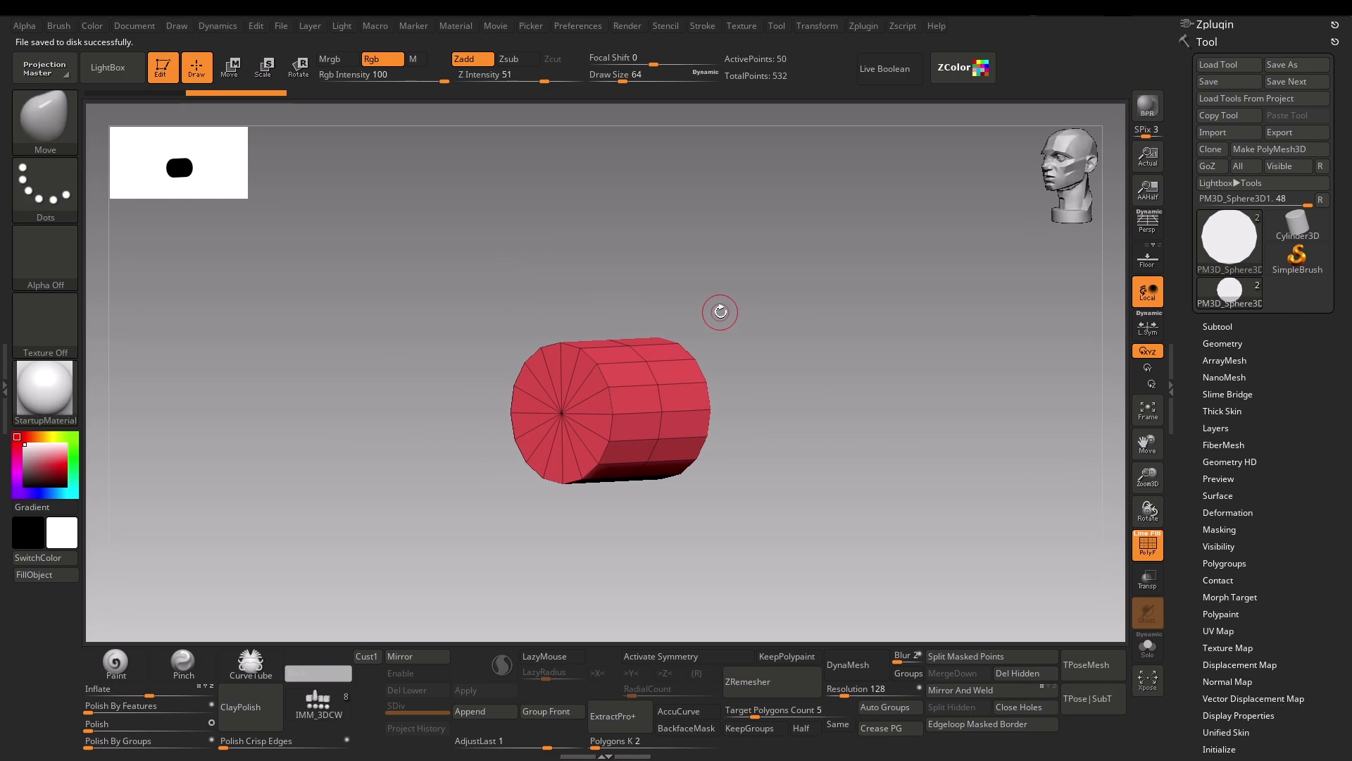
- Activate the ZModeler brush and cycle its menu to Polygon Actions with QMesh on A Single Poly
key("b")
key("z")
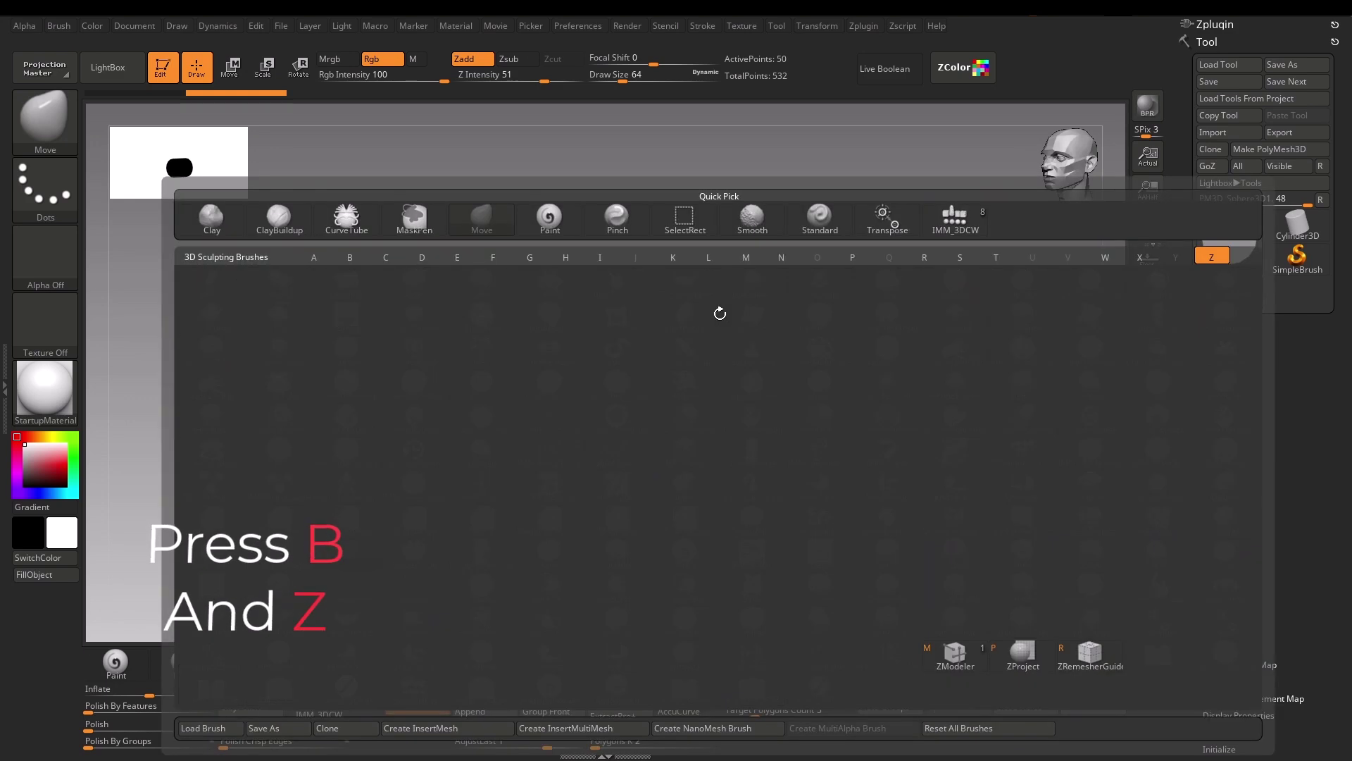
left_click(955, 652)
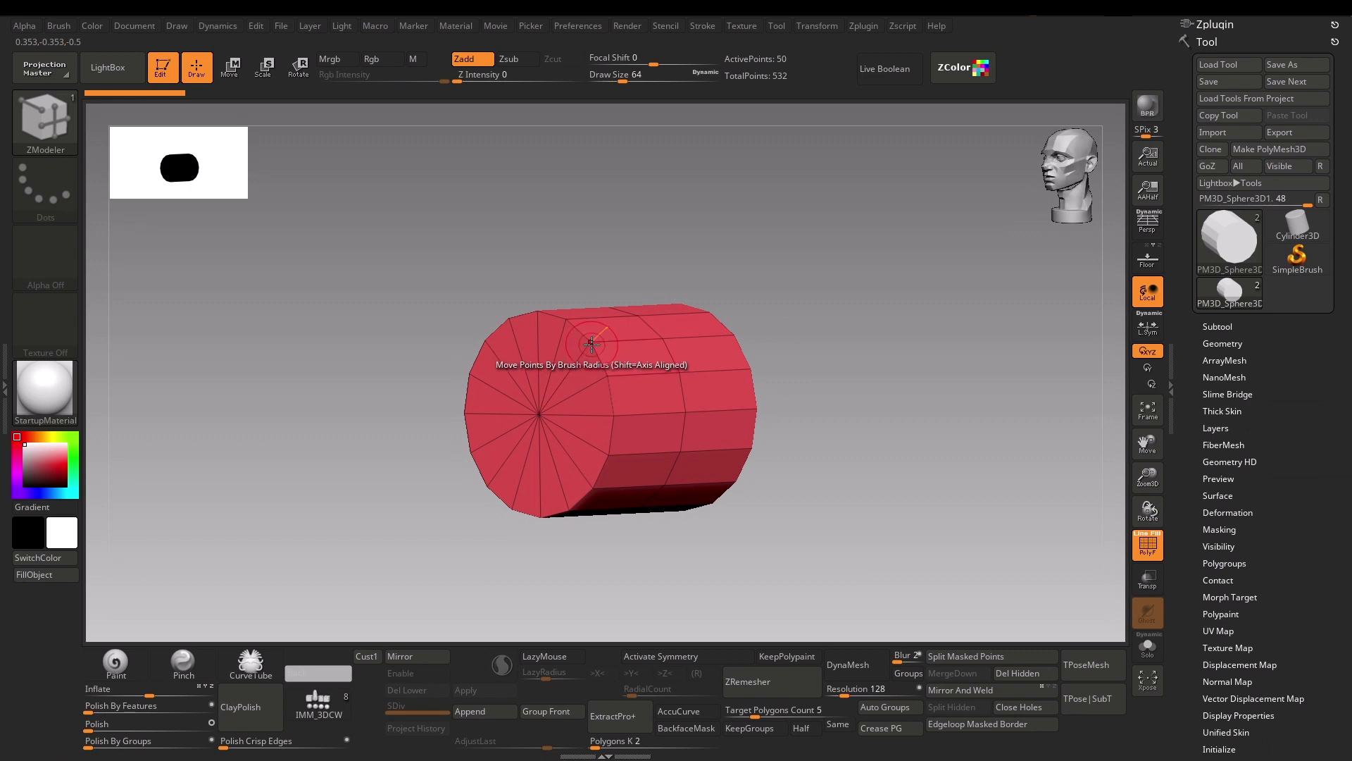
key("space")
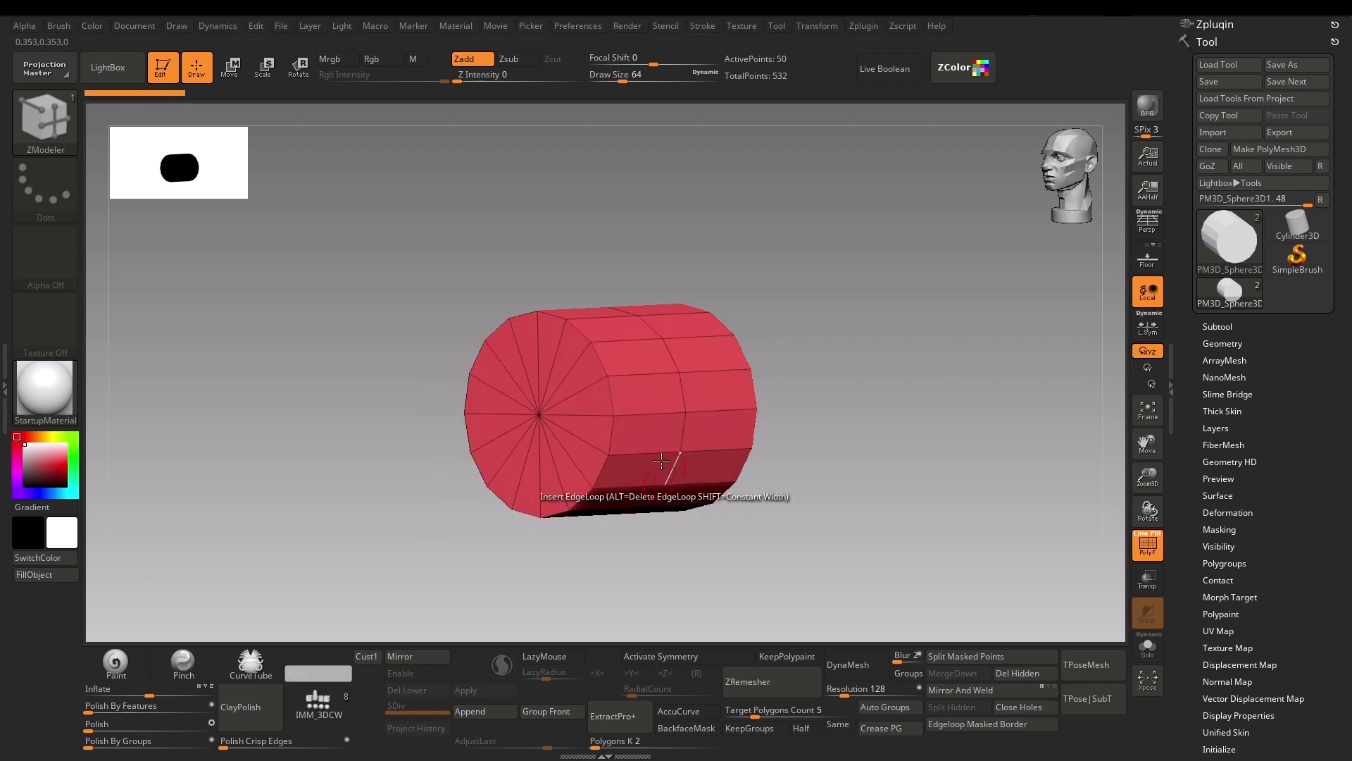
key("space")
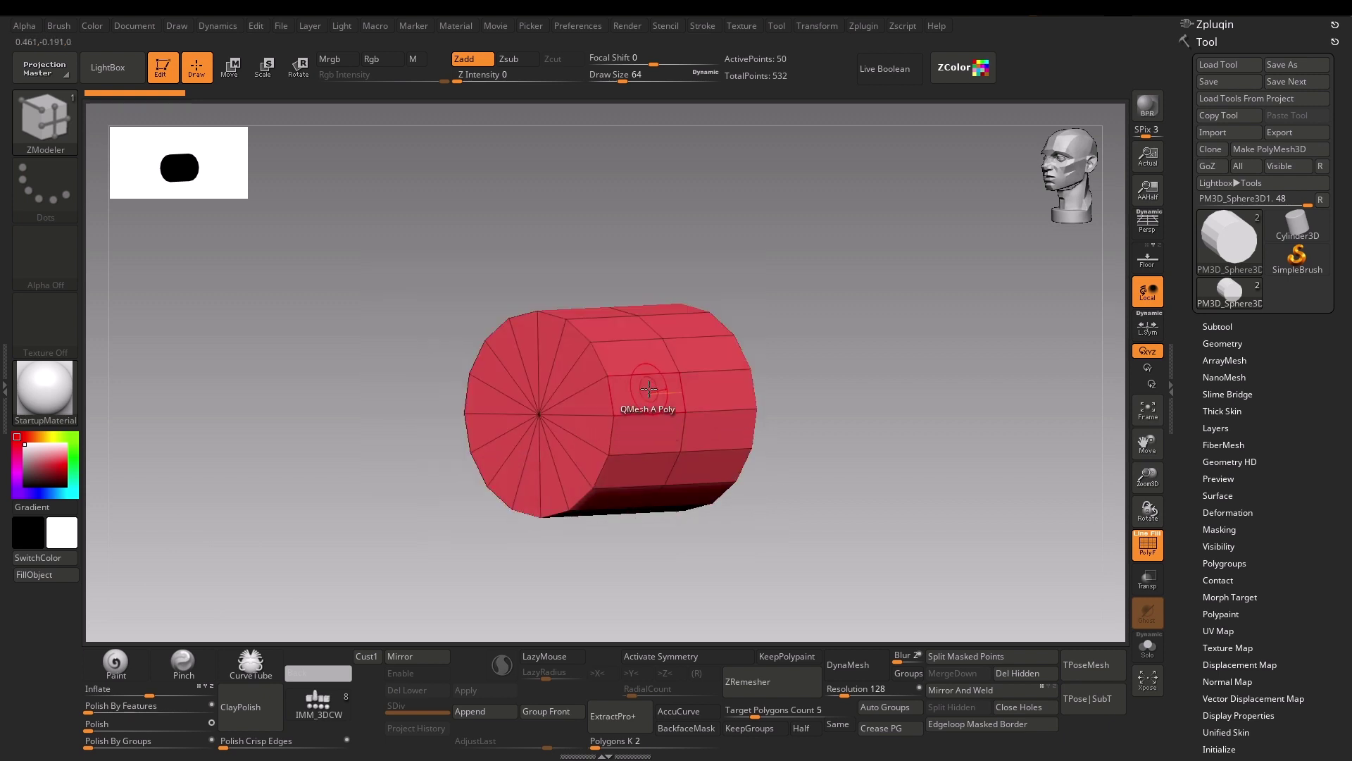
key("space")
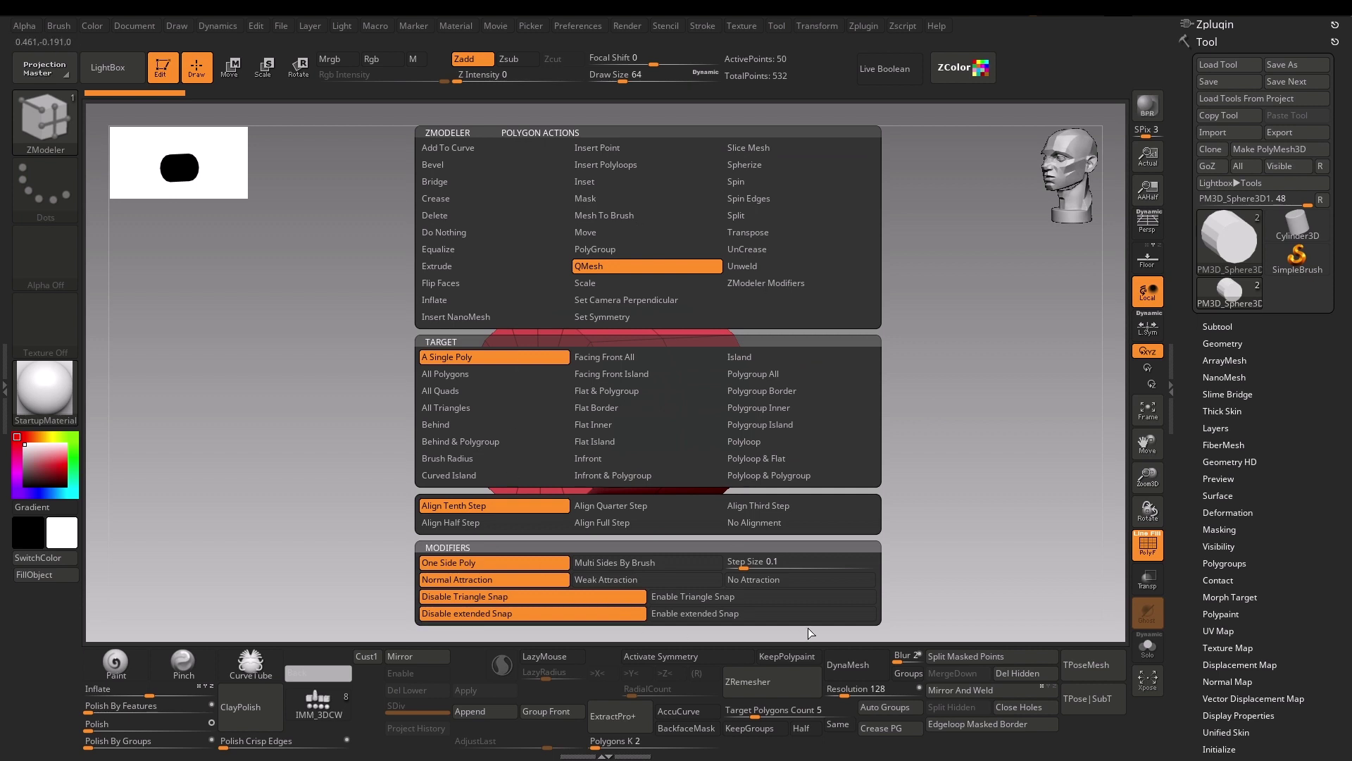
- Extrude three single polygons on the cylinder into raised boxes
left_click_drag(822, 629, 511, 634)
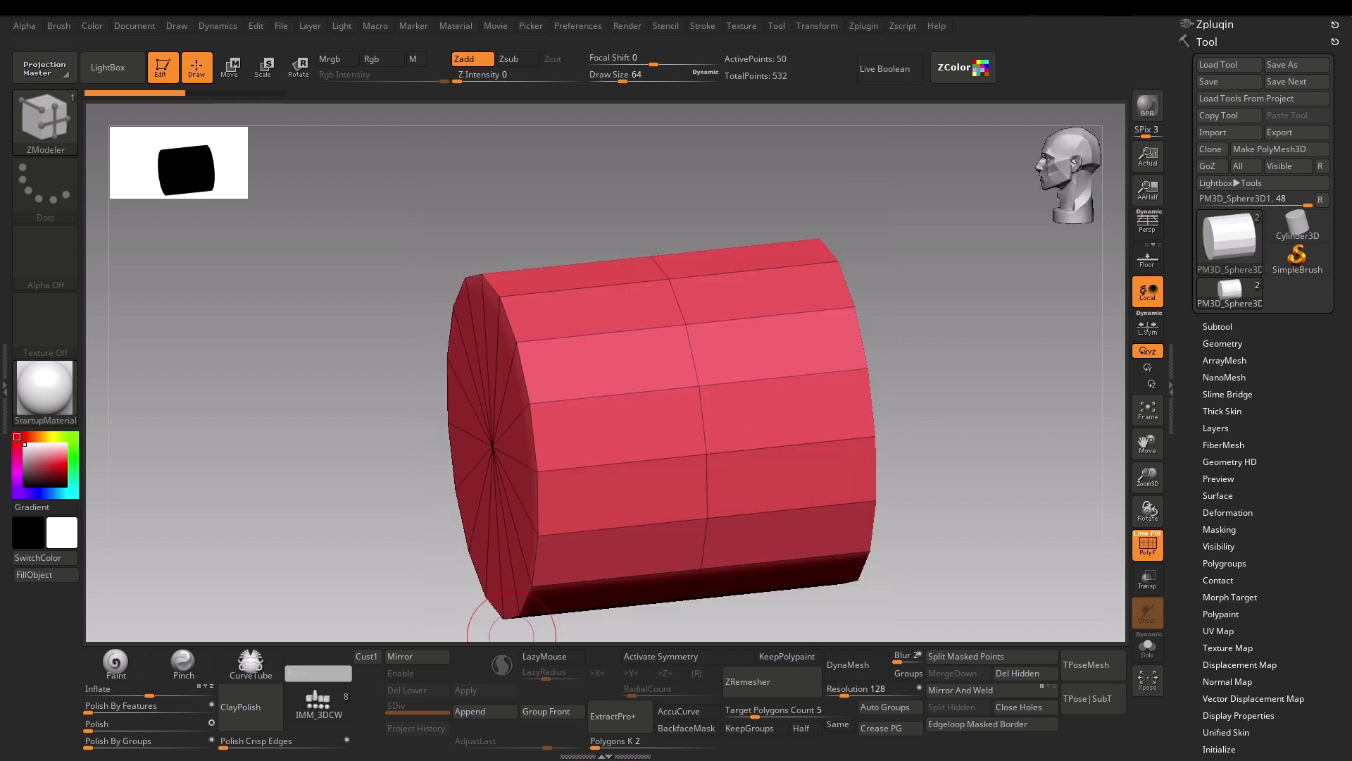
right_click(606, 359)
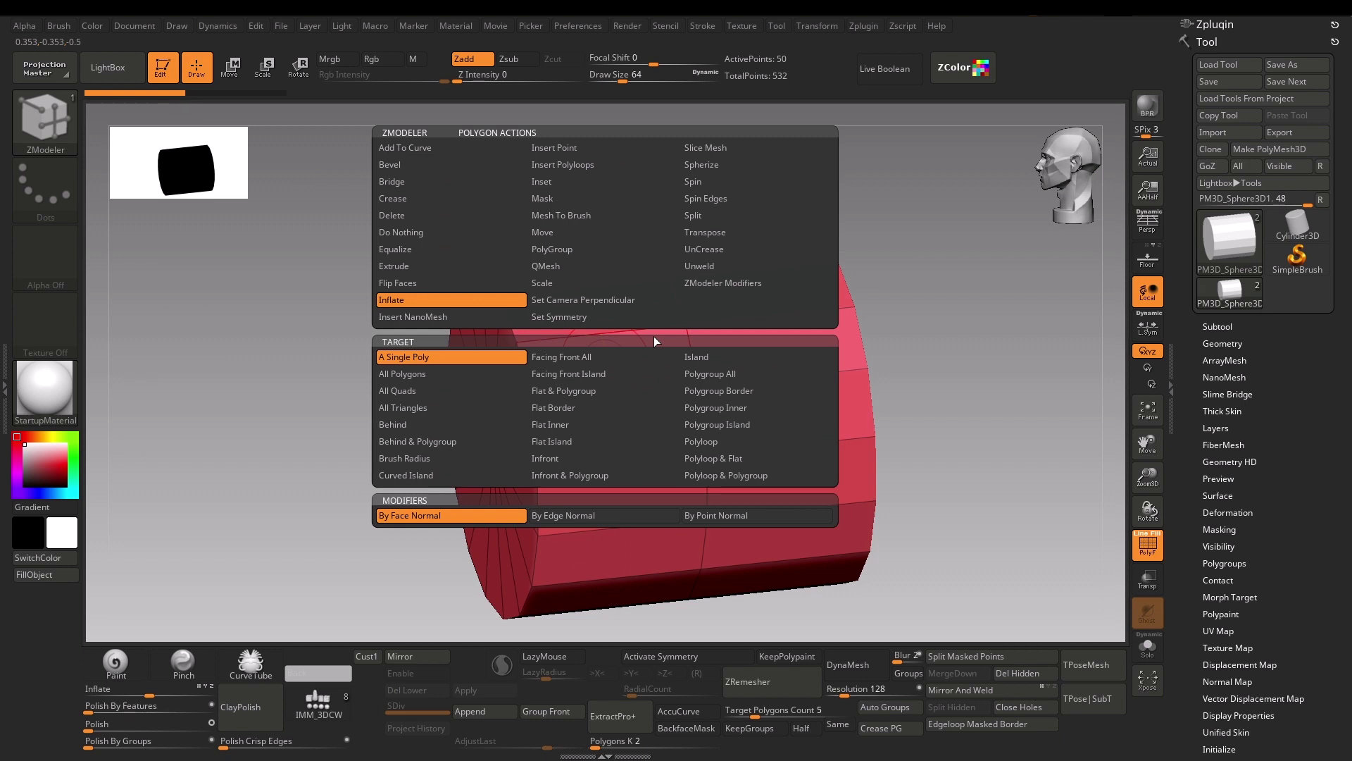
left_click(413, 269)
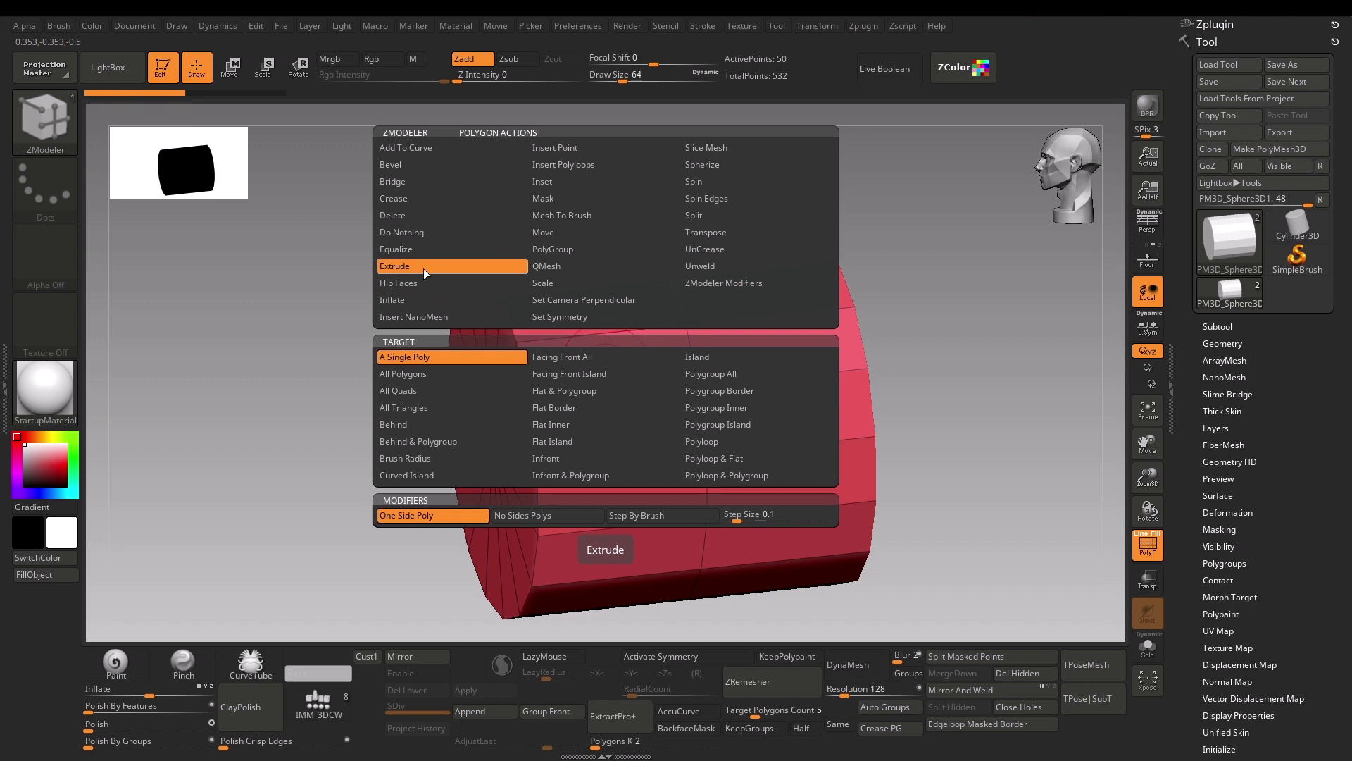
left_click(424, 268)
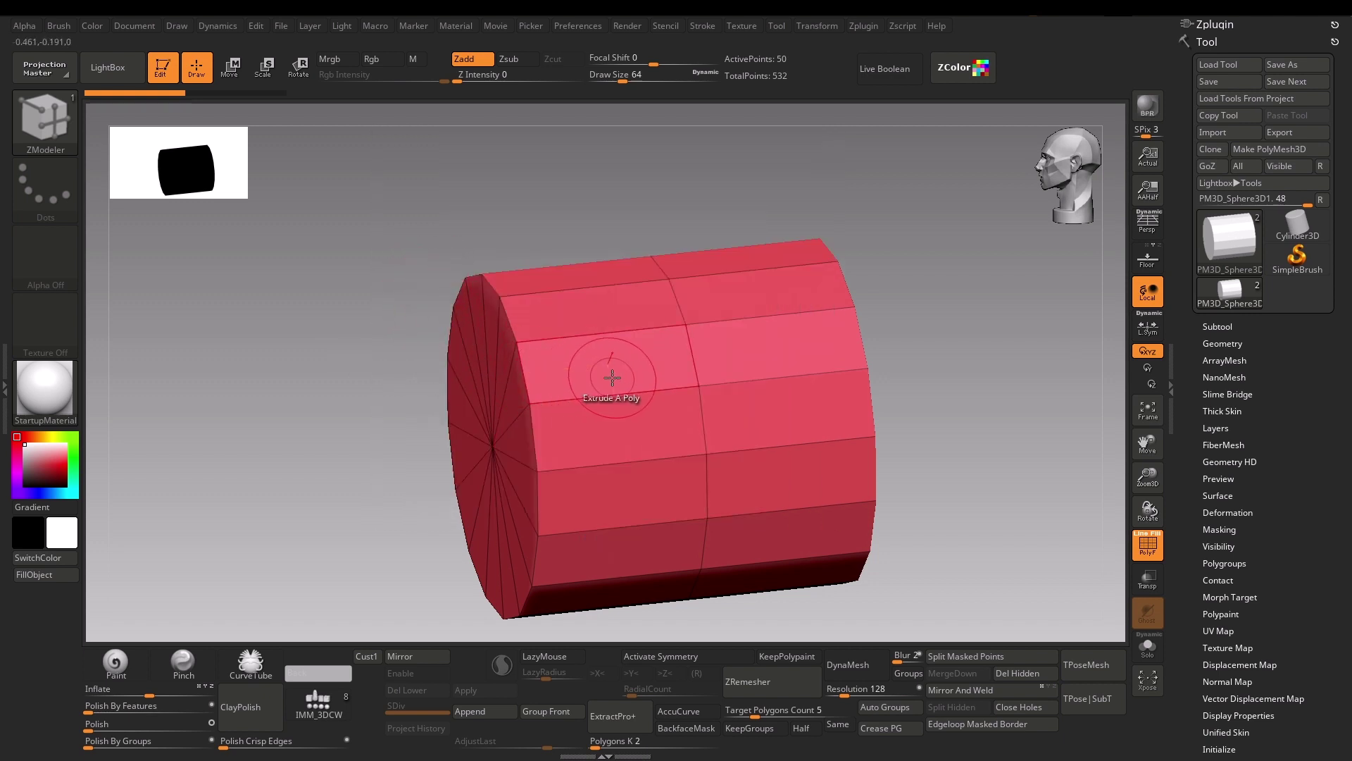
left_click_drag(610, 370, 859, 258)
left_click(785, 408)
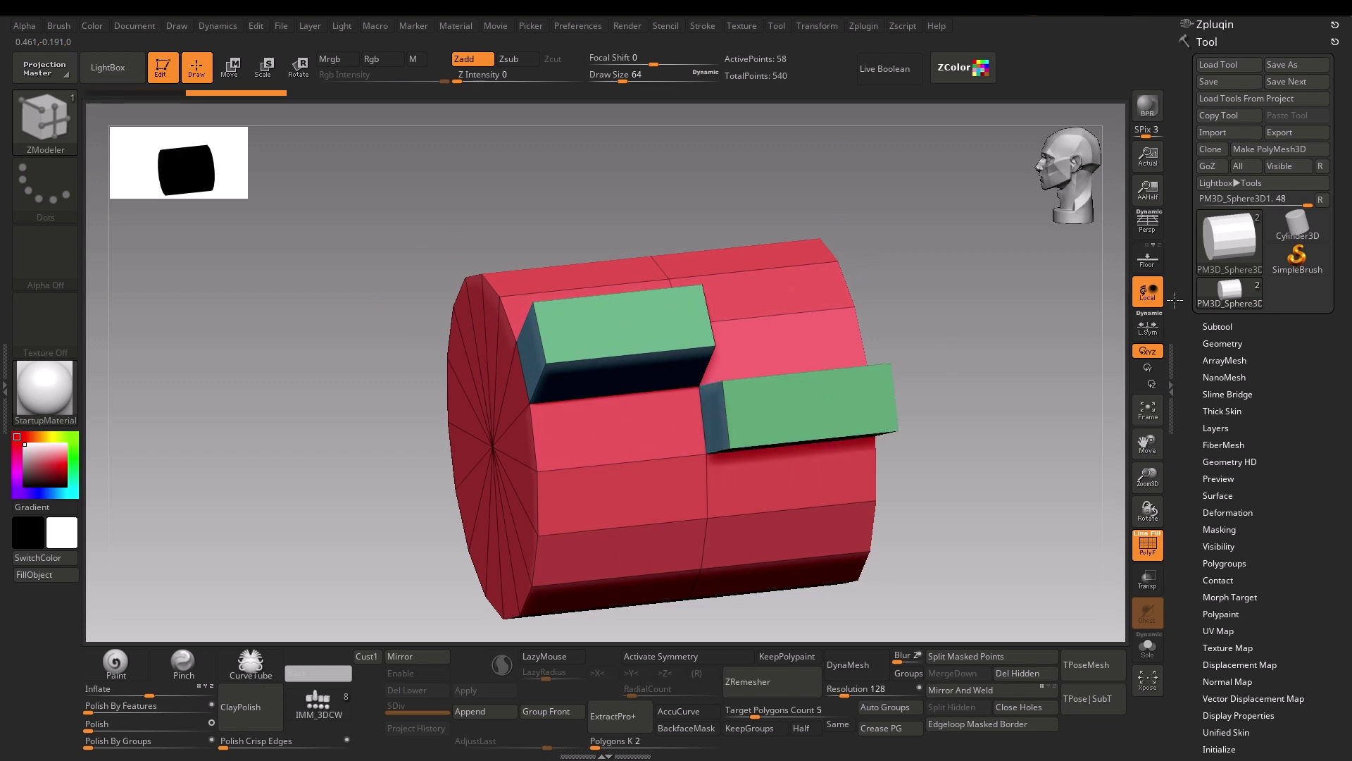
left_click(623, 486)
left_click_drag(902, 493, 860, 475)
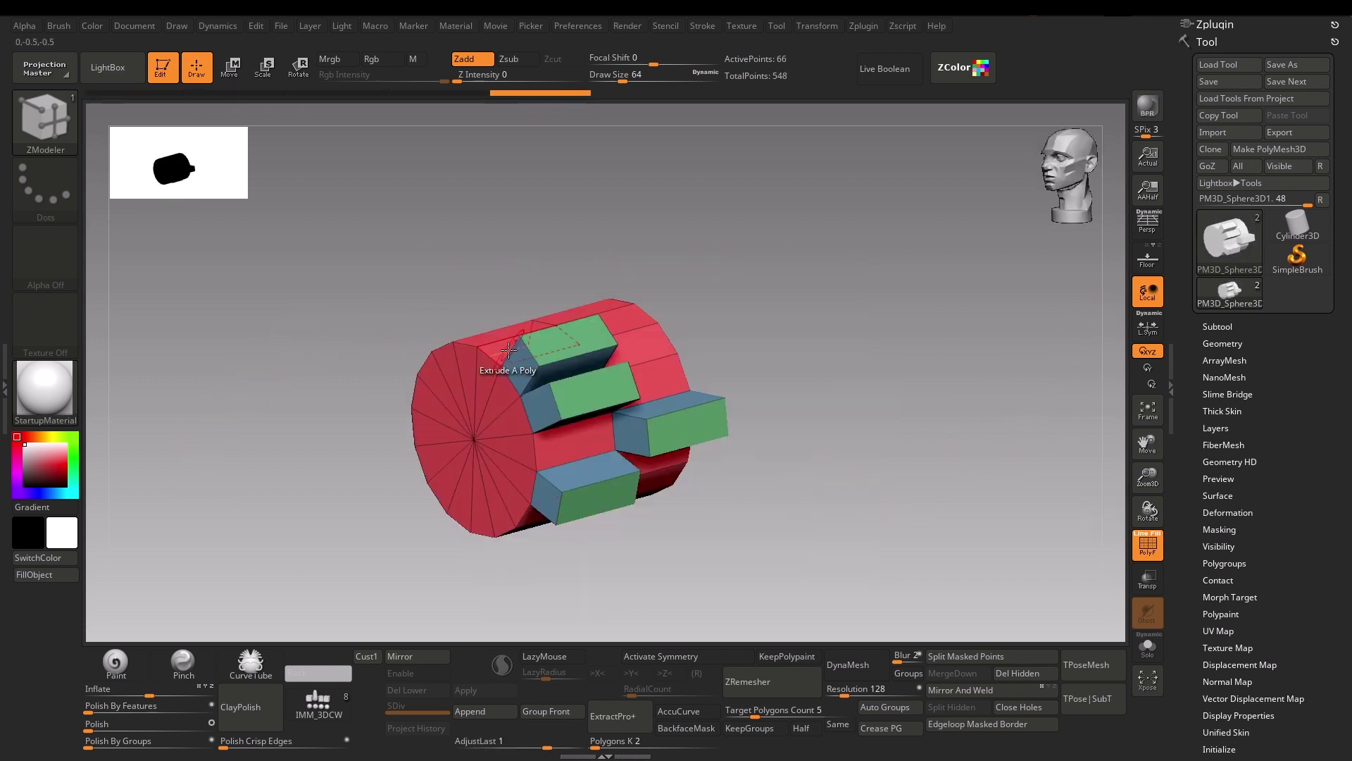
- Inset the top green block face using the single-poly Inset action
key("space")
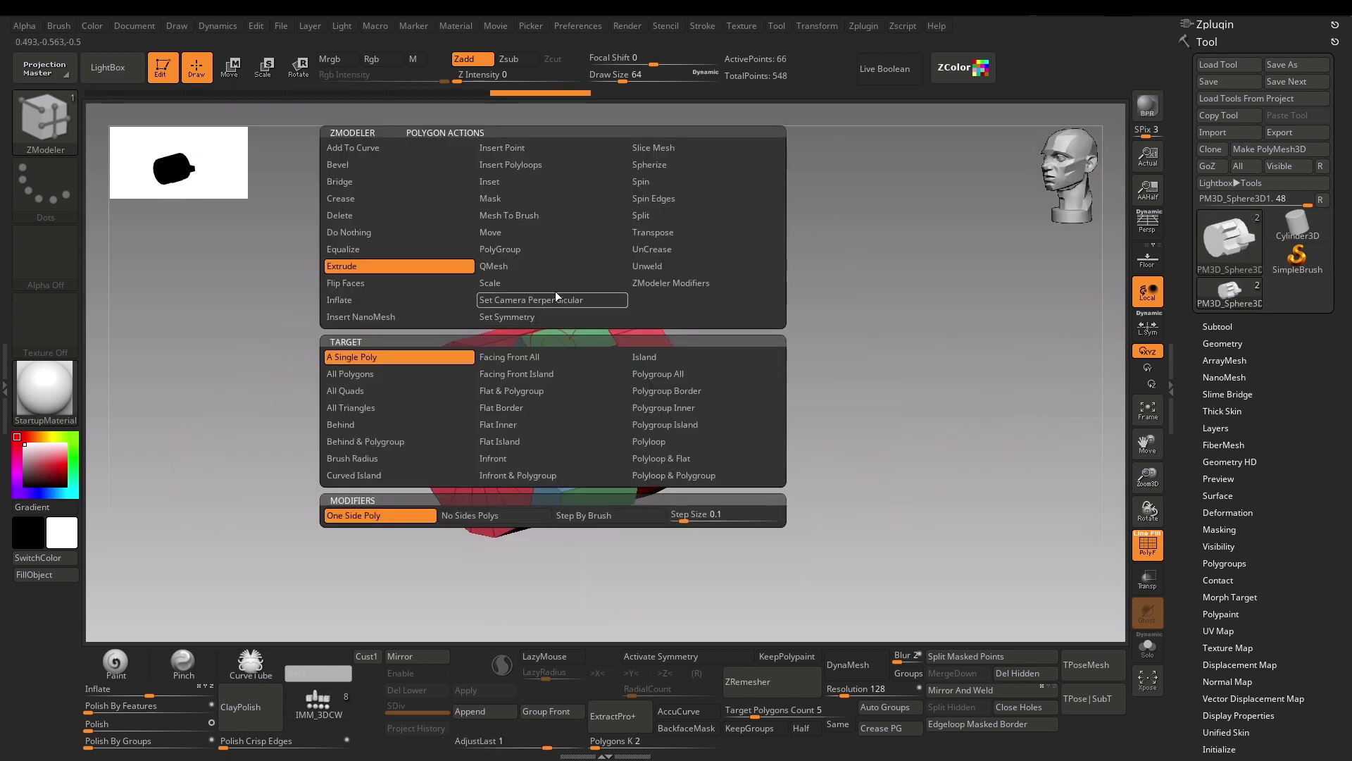
left_click(522, 187)
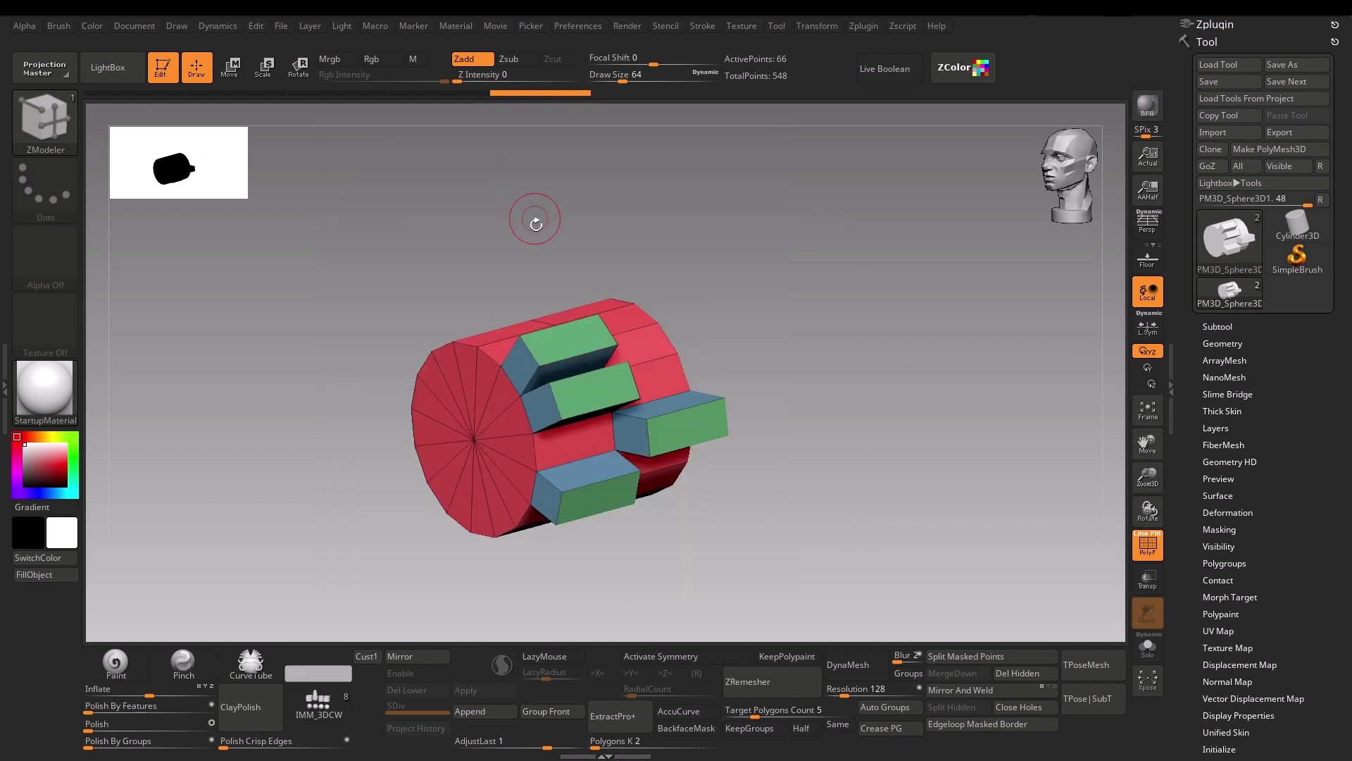
left_click_drag(563, 343, 576, 342)
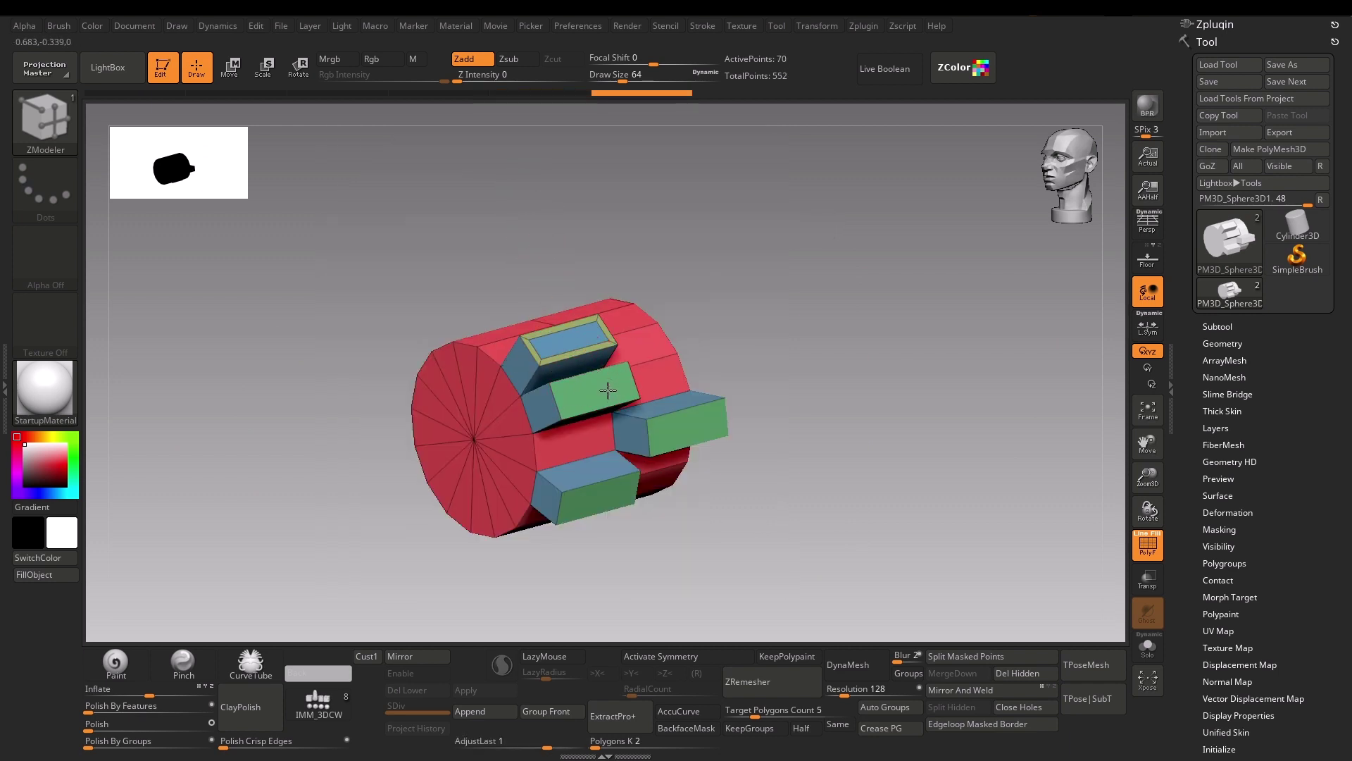
- Insert an edge loop around the cylinder, undo it, and return to Polygon Actions
key("space")
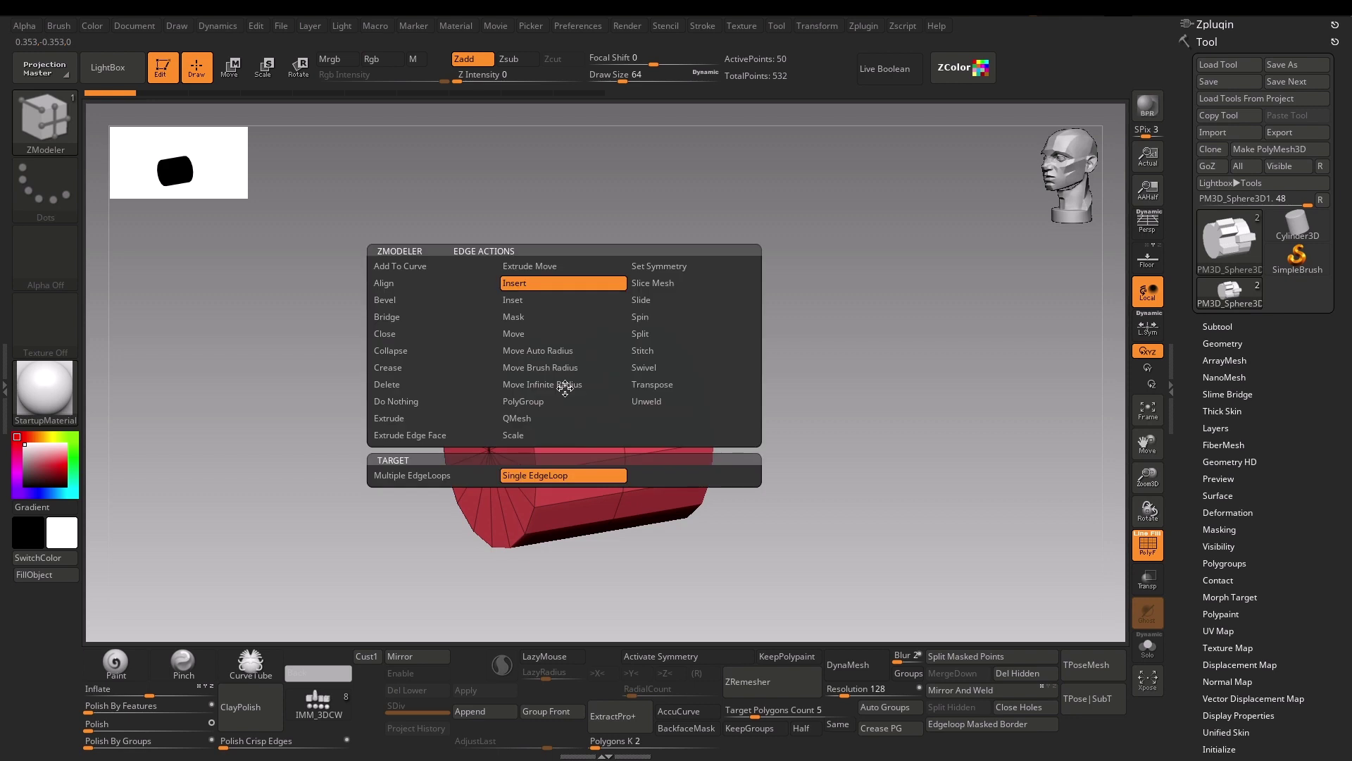
left_click(524, 285)
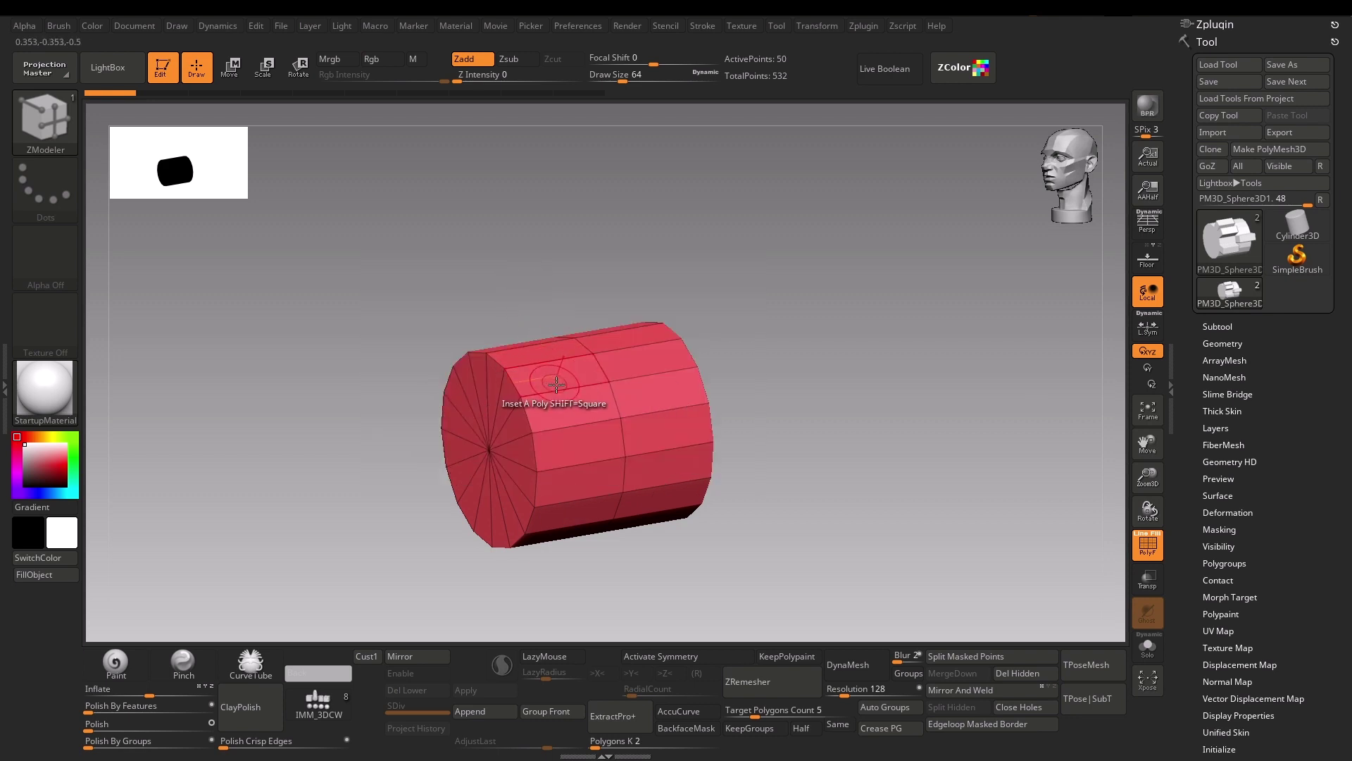
left_click_drag(553, 390, 646, 379)
key("ctrl+z")
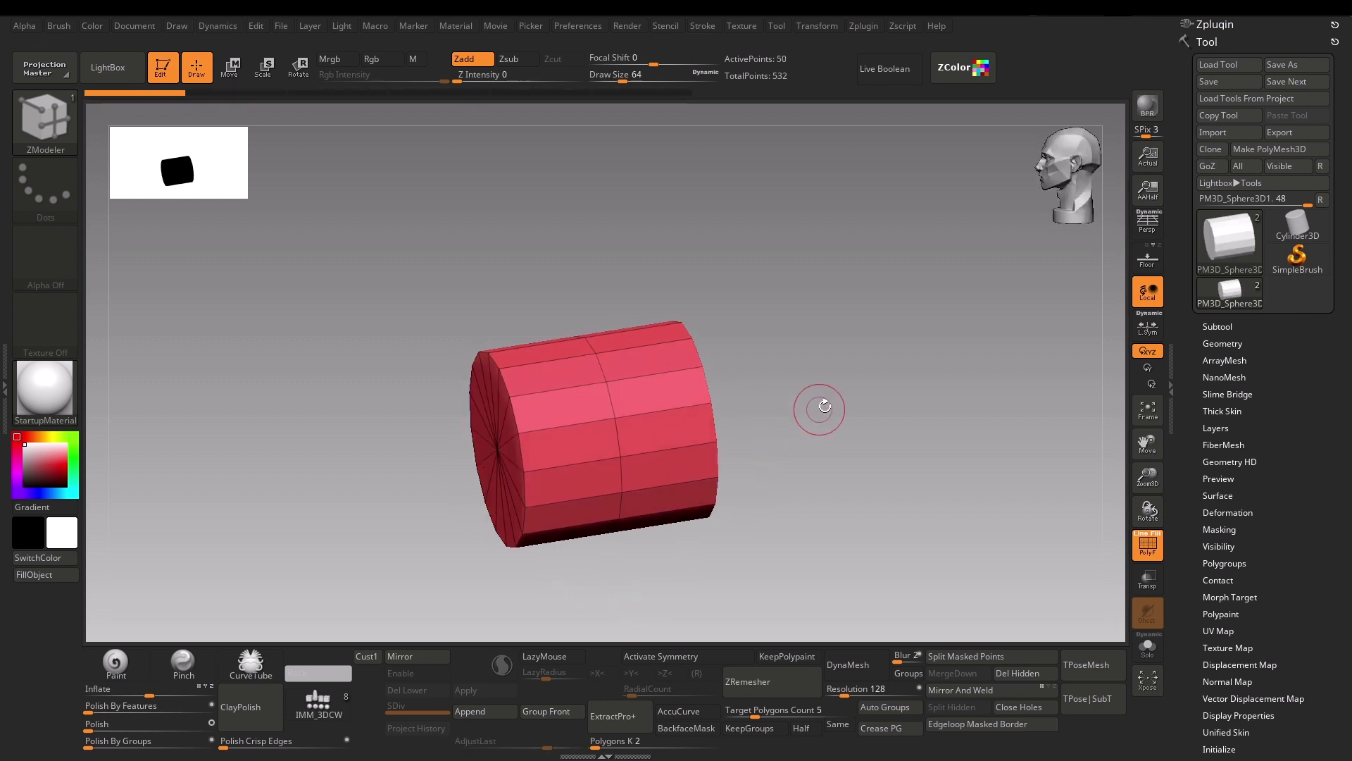
key("space")
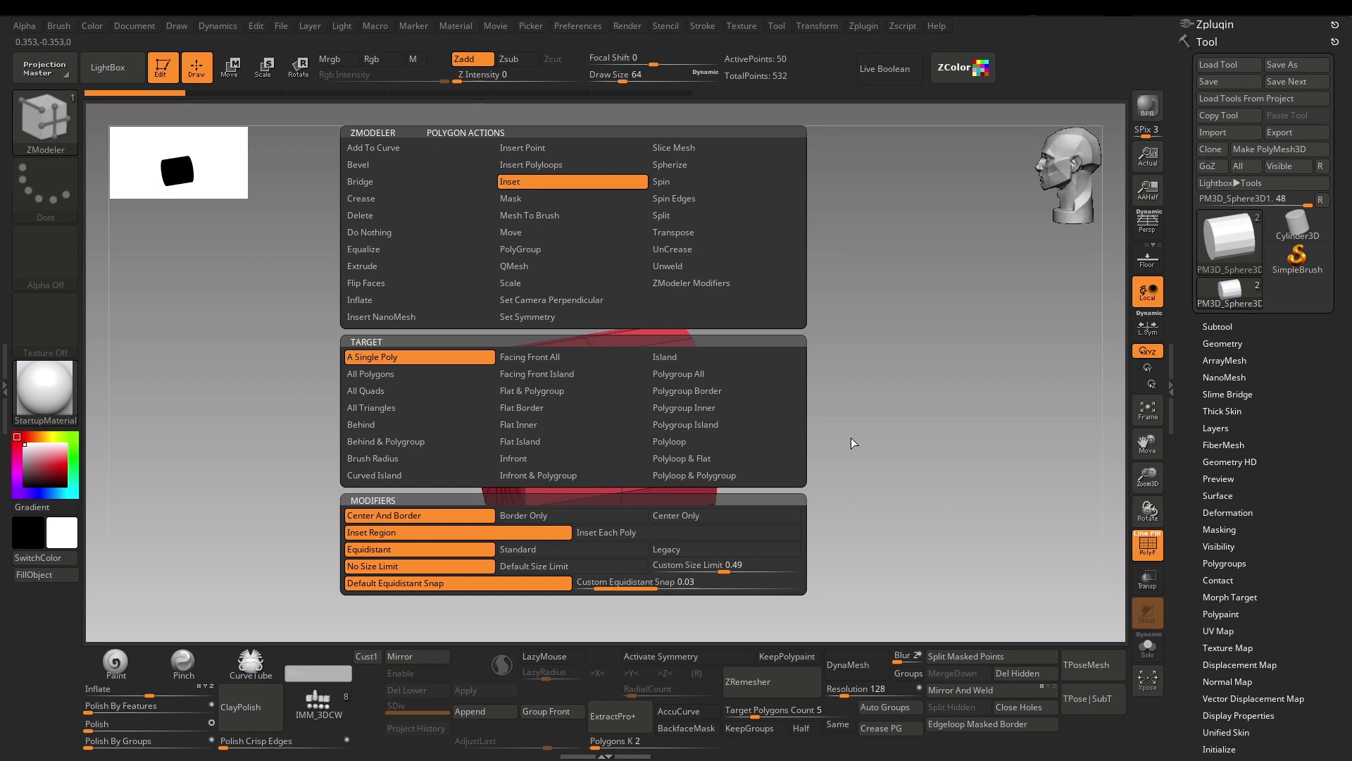
- Extrude the end cap outward with the Flat Island target, adding a teal polygon ring
left_click_drag(850, 437, 577, 631)
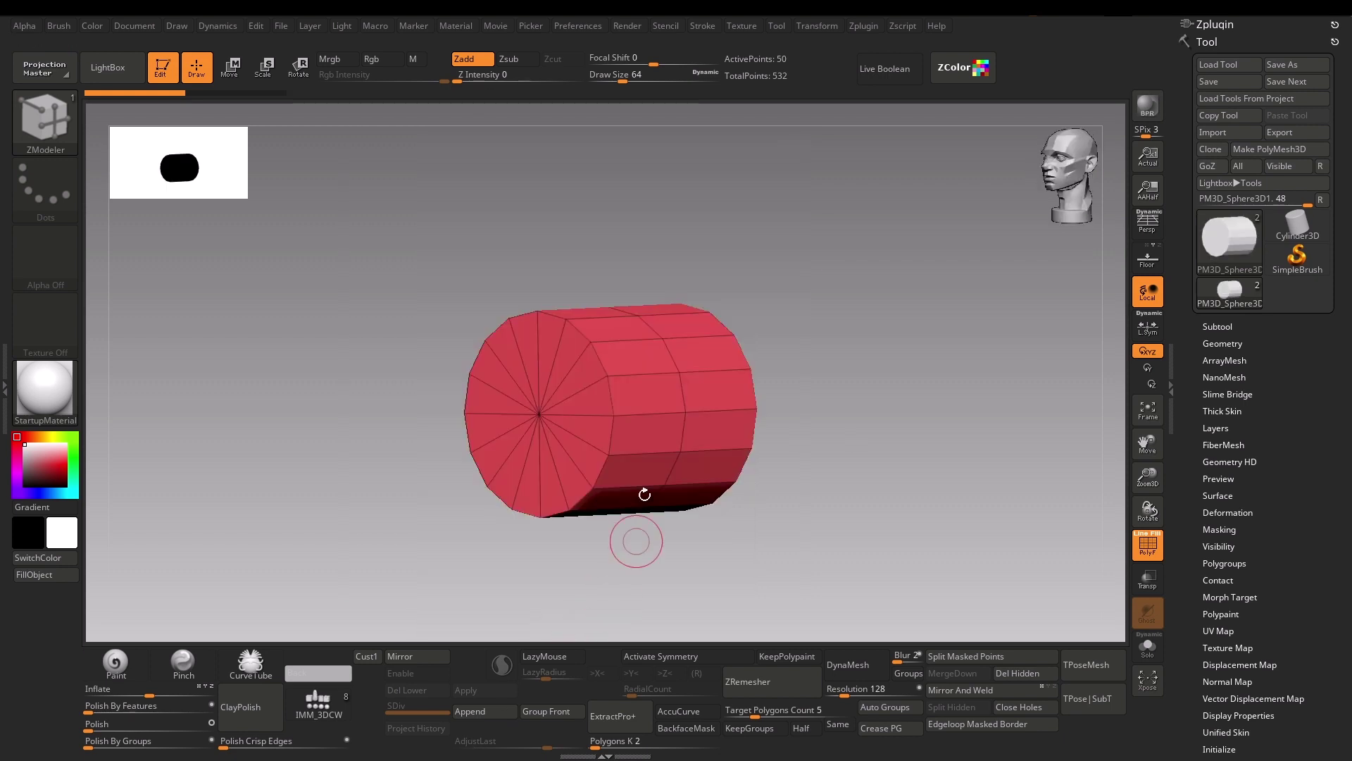
key("space")
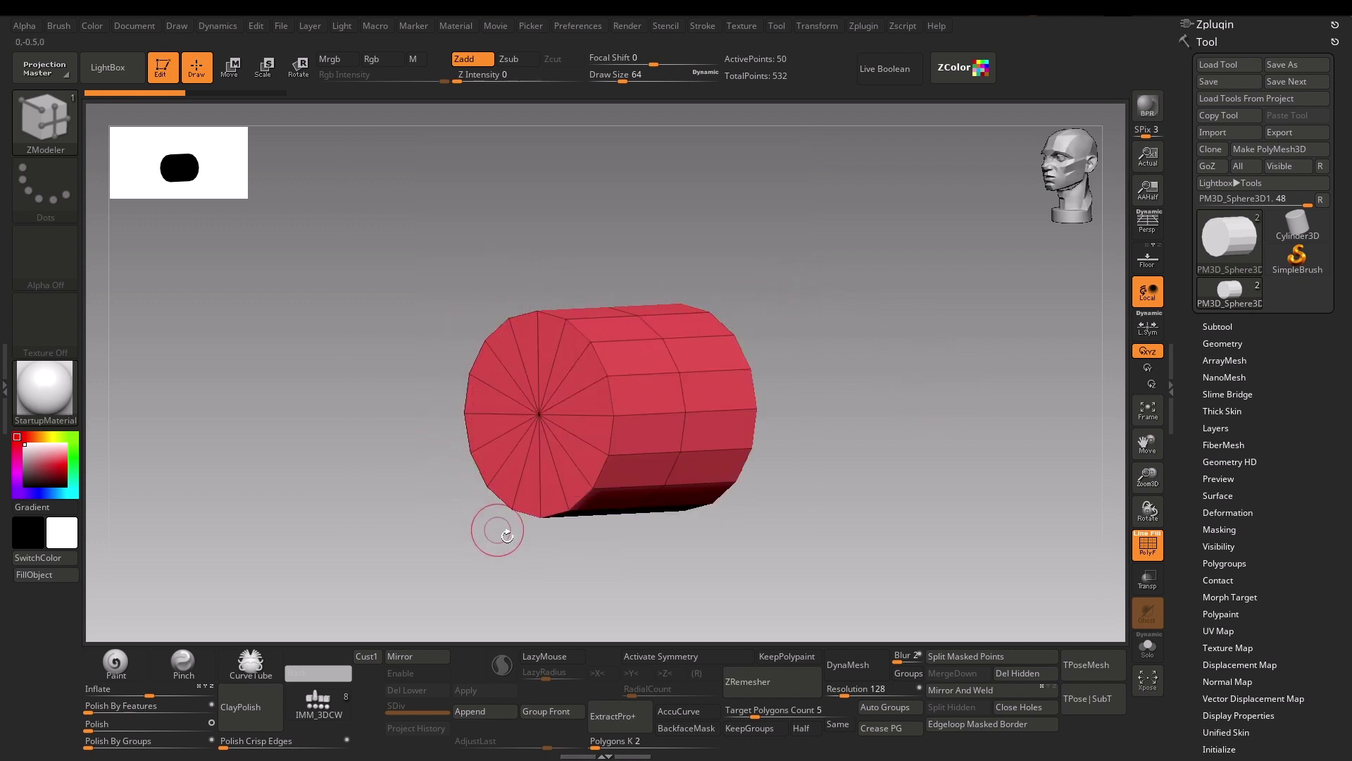
right_click(568, 358)
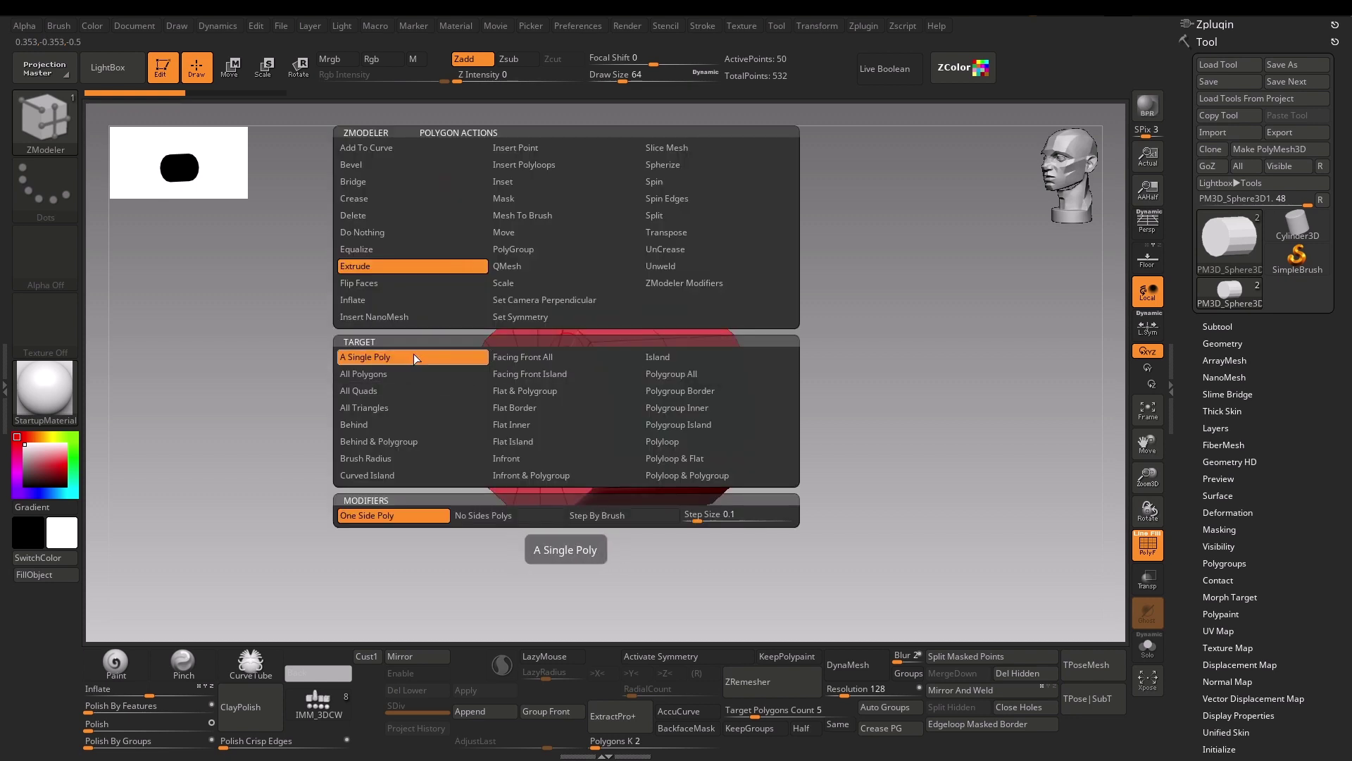
left_click(536, 443)
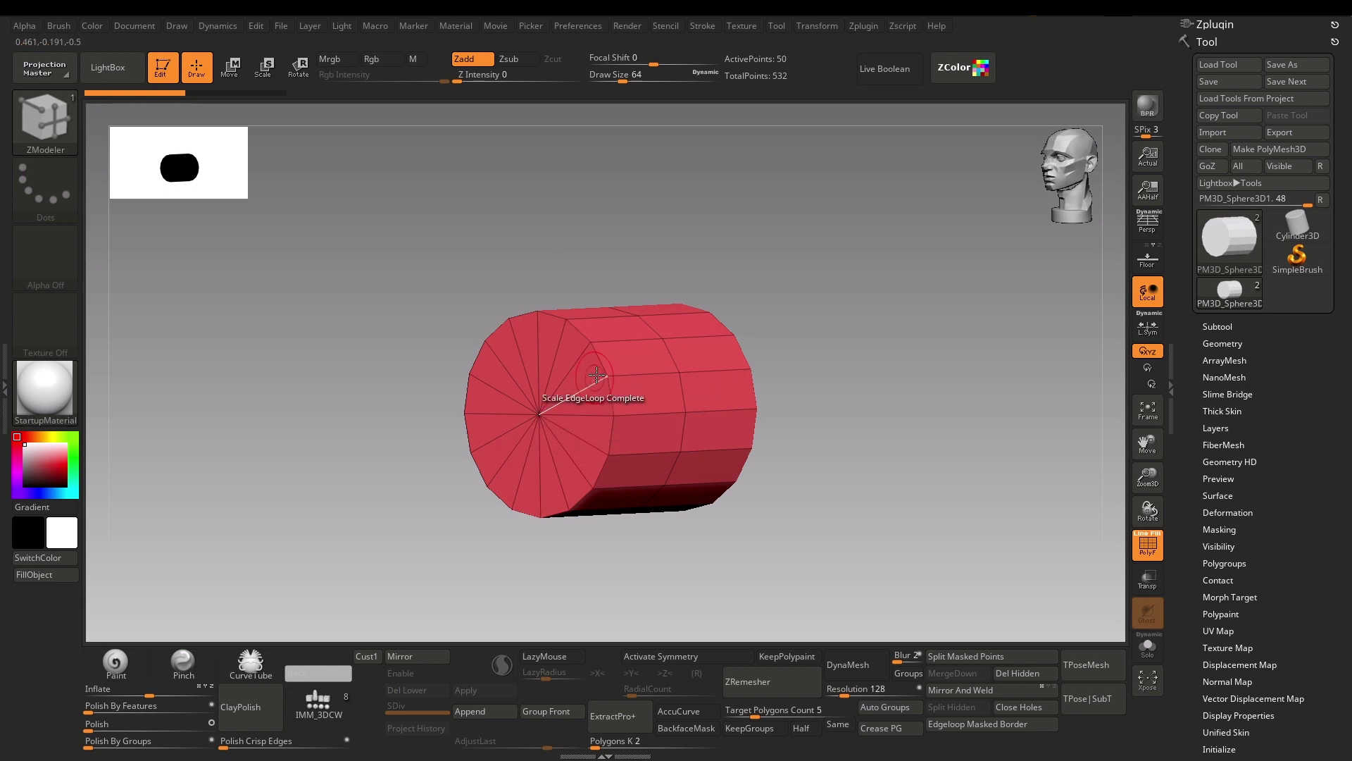
left_click_drag(586, 372, 574, 377)
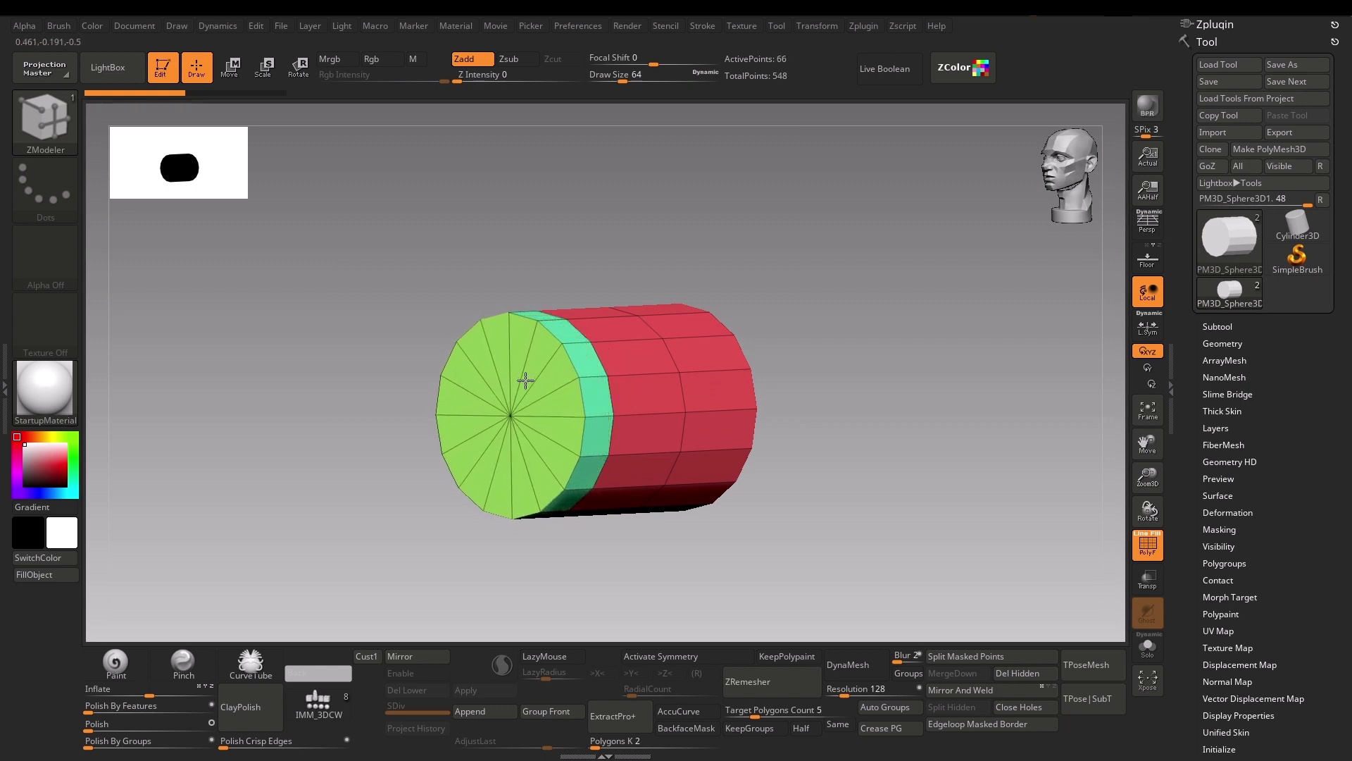
left_click_drag(523, 380, 471, 383)
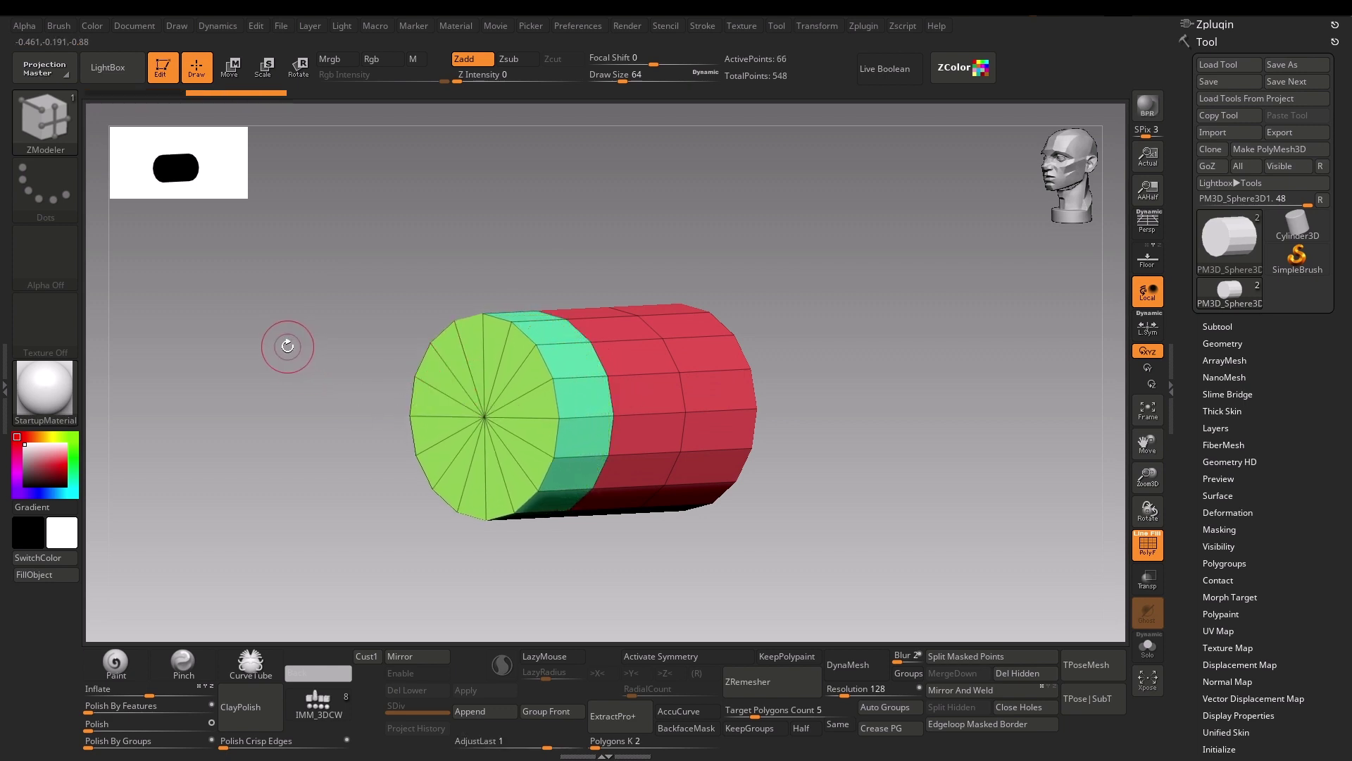
left_click_drag(287, 345, 606, 370)
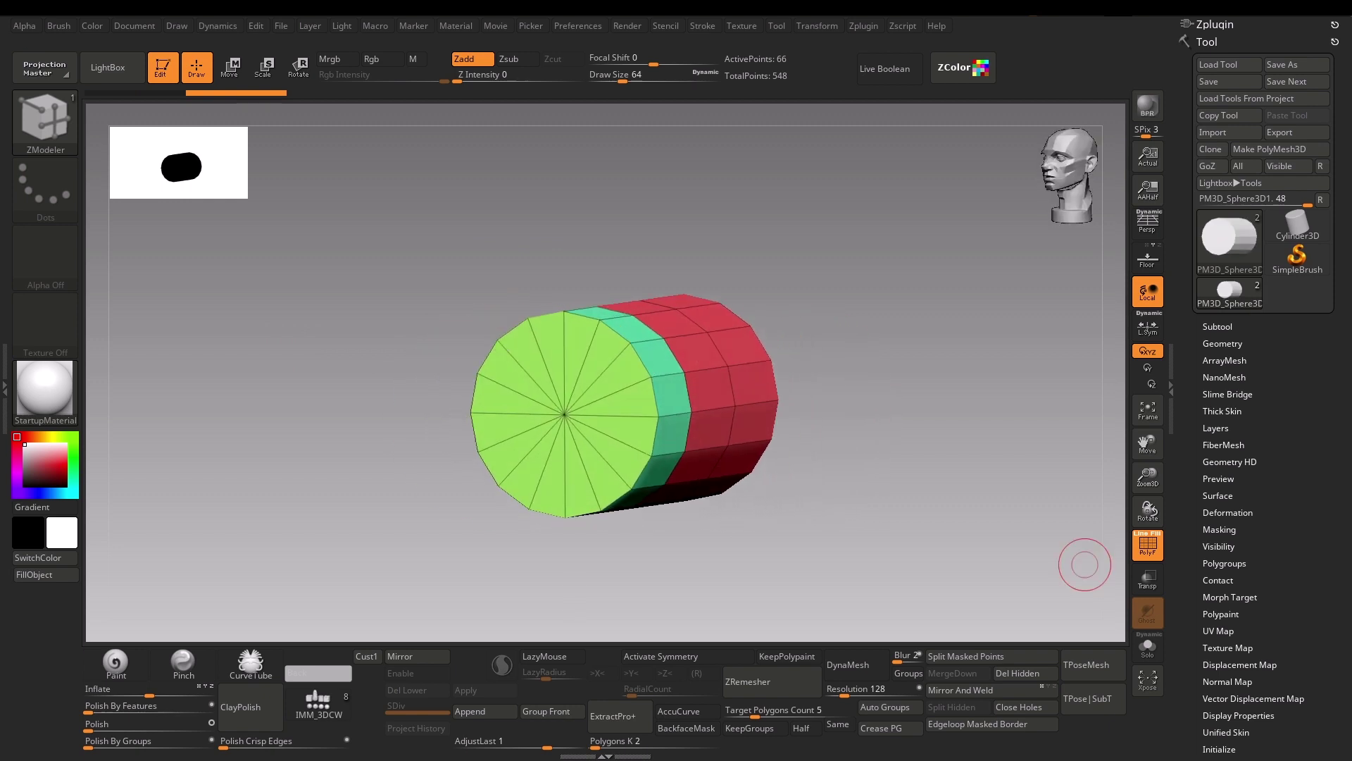
right_click(611, 378)
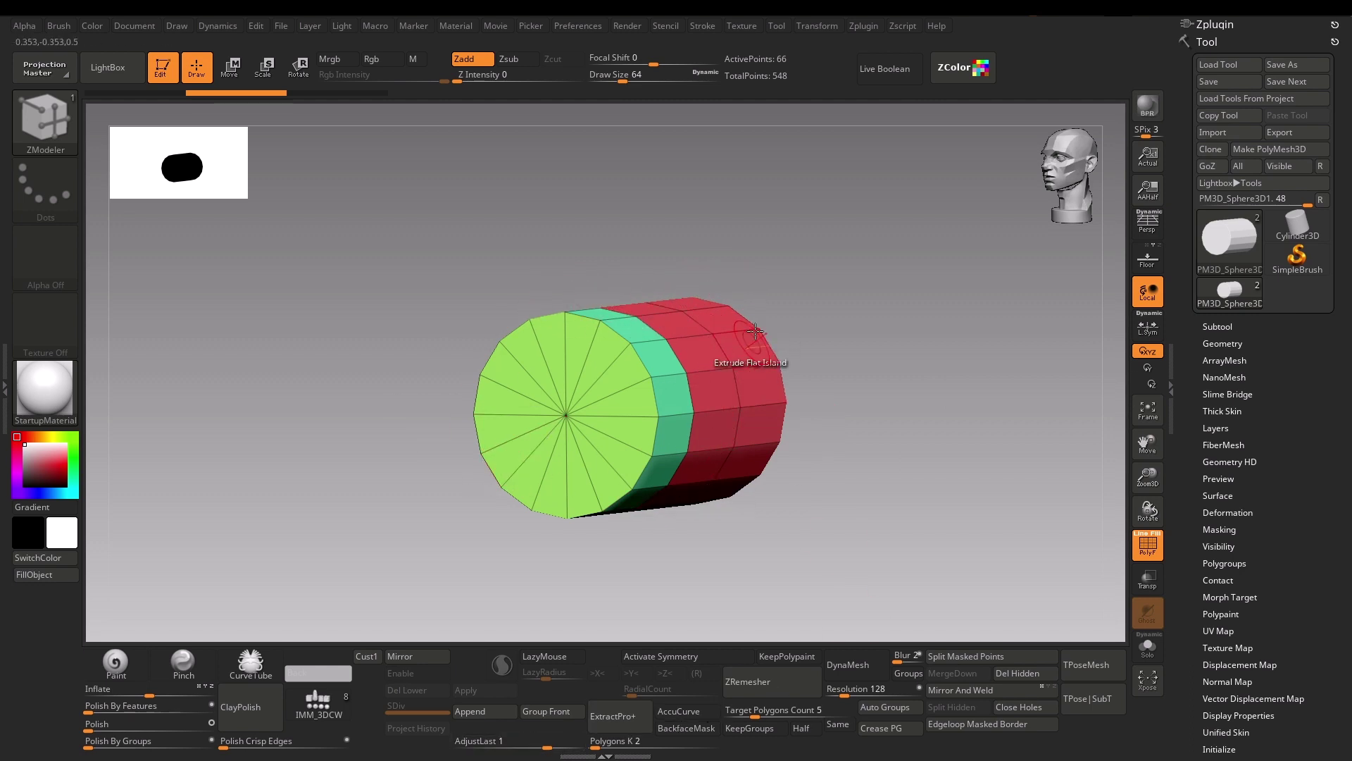
left_click_drag(843, 460, 910, 437)
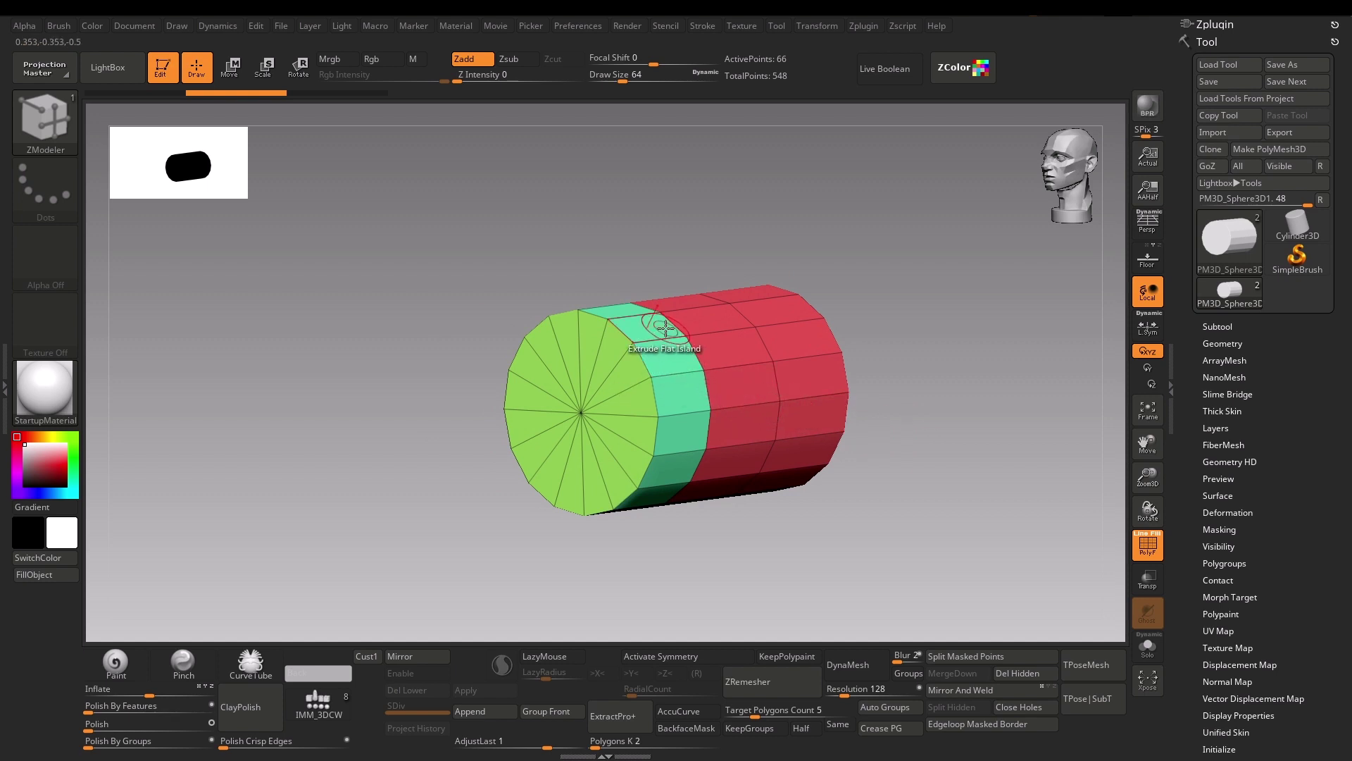
- Extrude the front polygroup with the Polygroup All target, inspect it, then revert to 50 points
key("space")
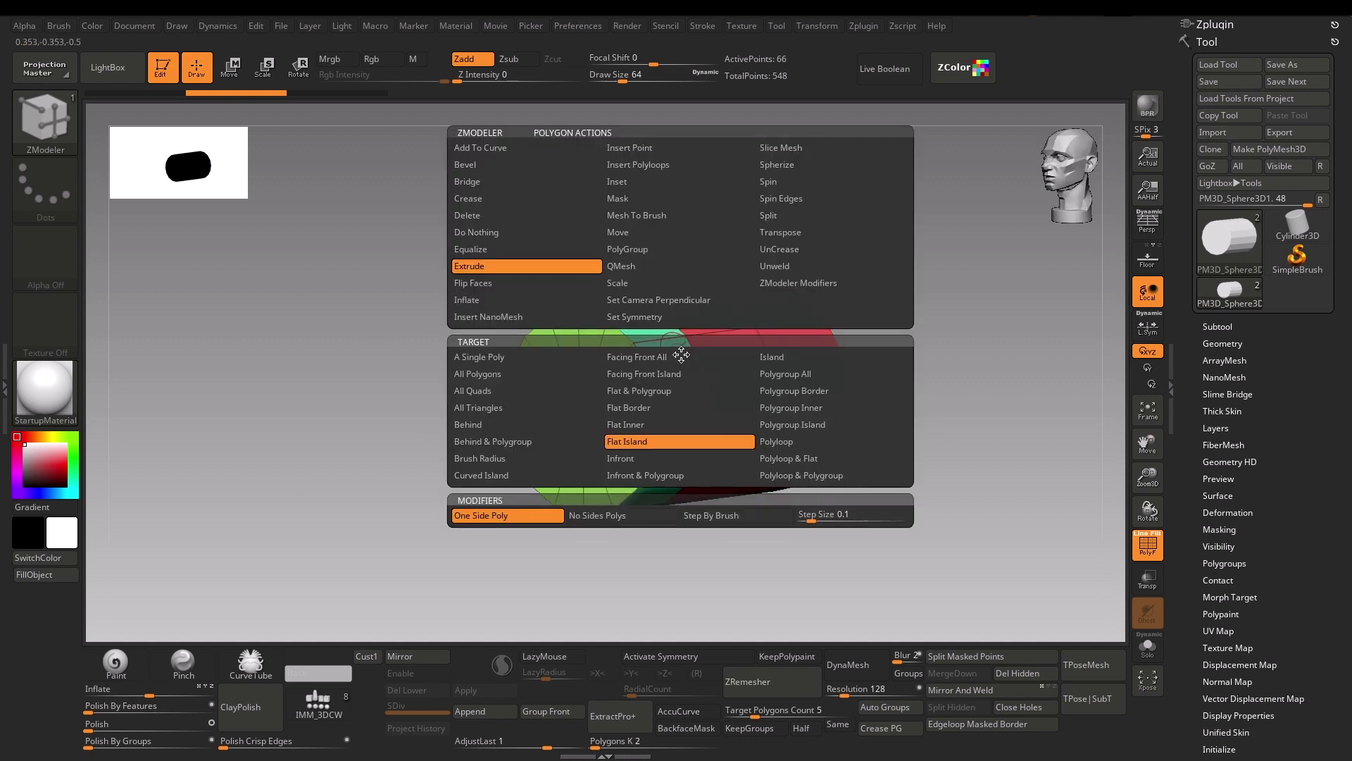
left_click(779, 380)
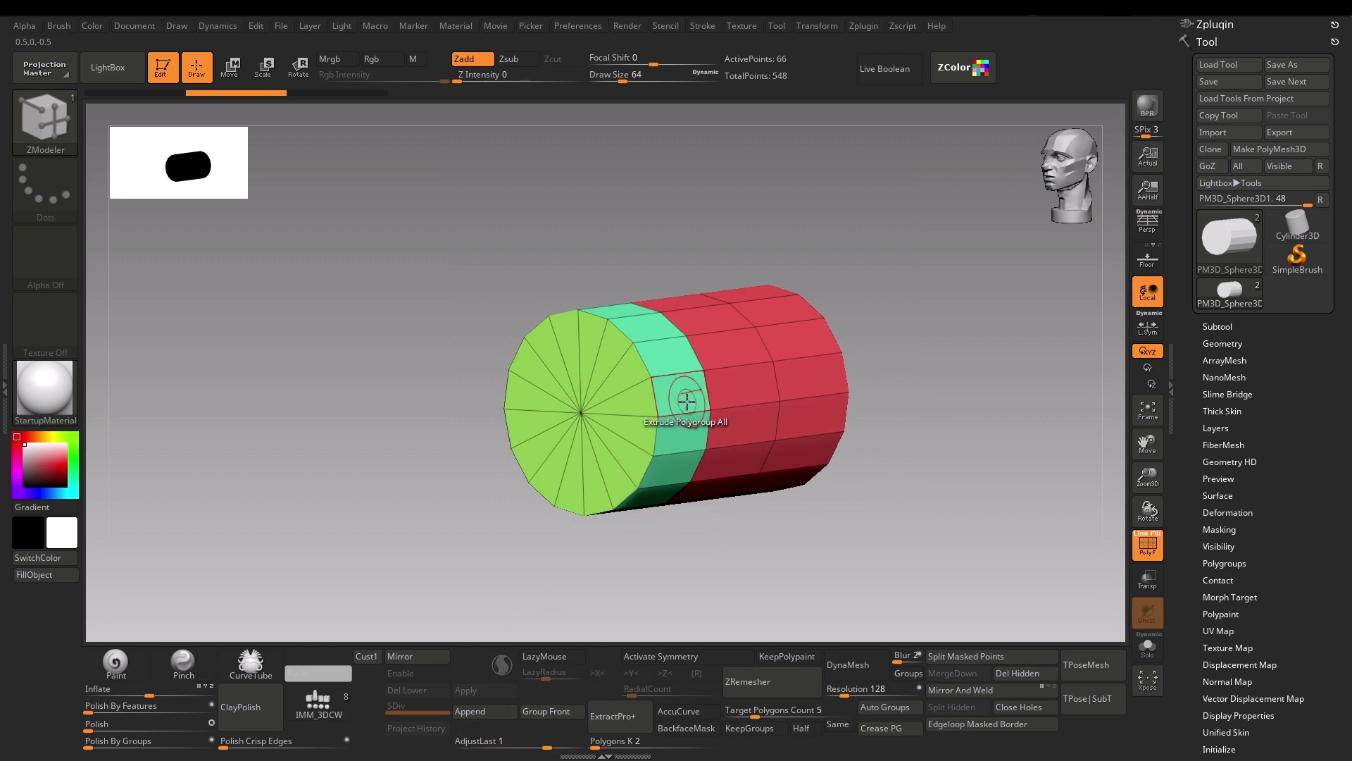
left_click_drag(689, 394, 748, 391)
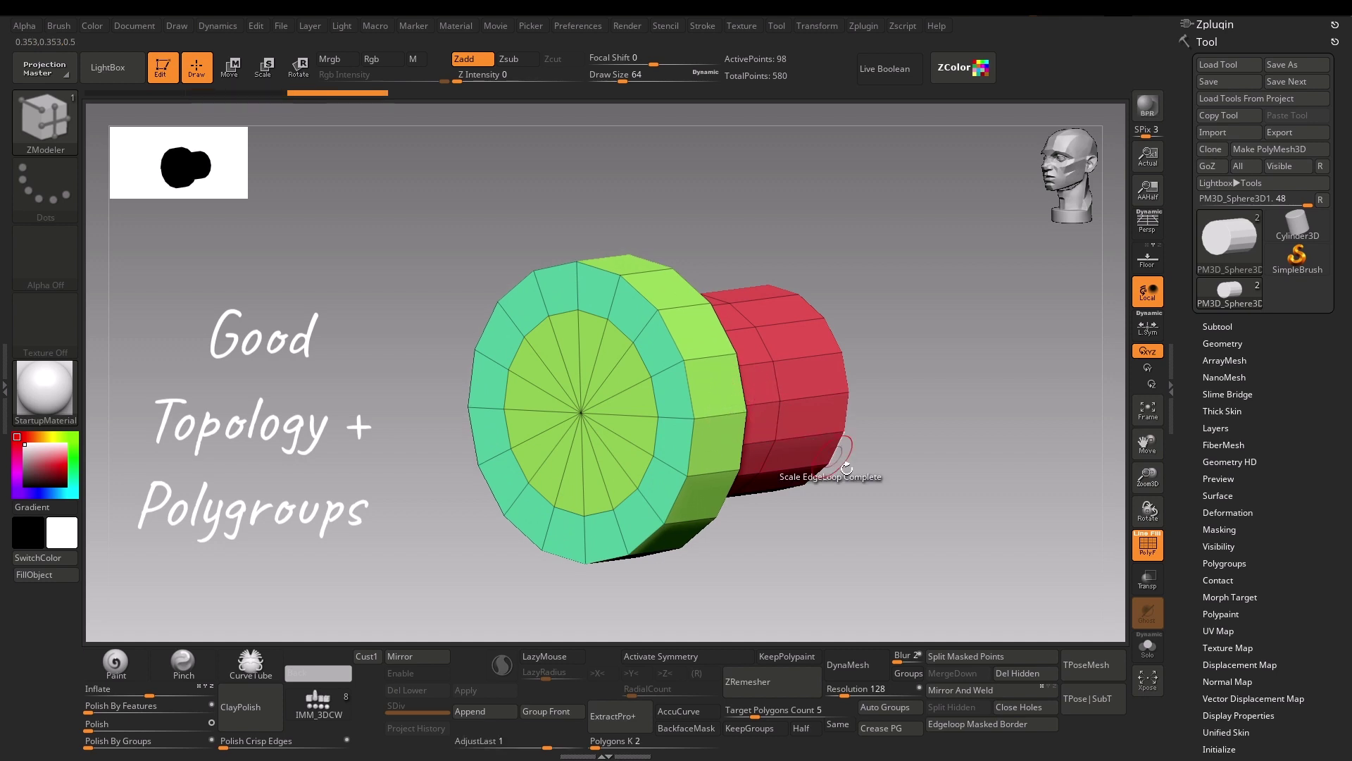
left_click_drag(930, 482, 675, 494)
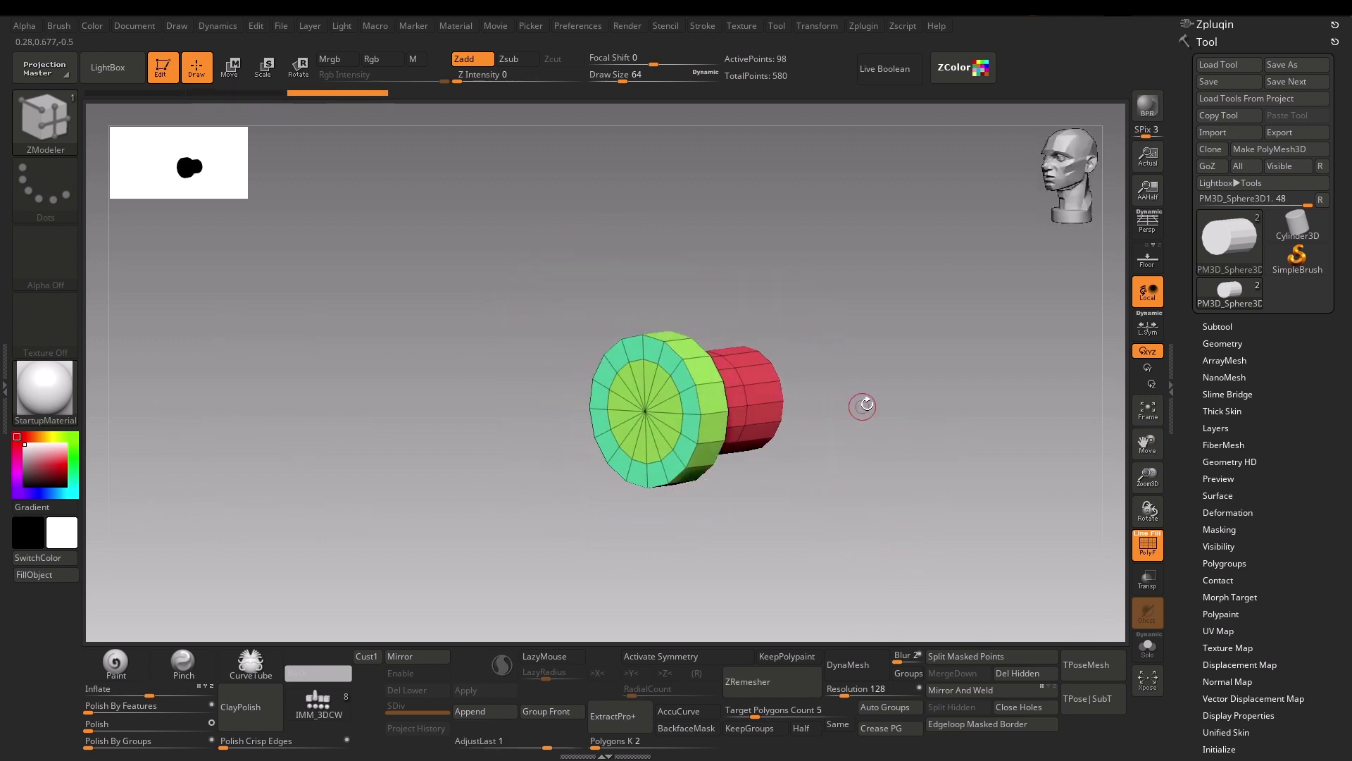
left_click_drag(869, 398, 884, 339)
key("ctrl+z")
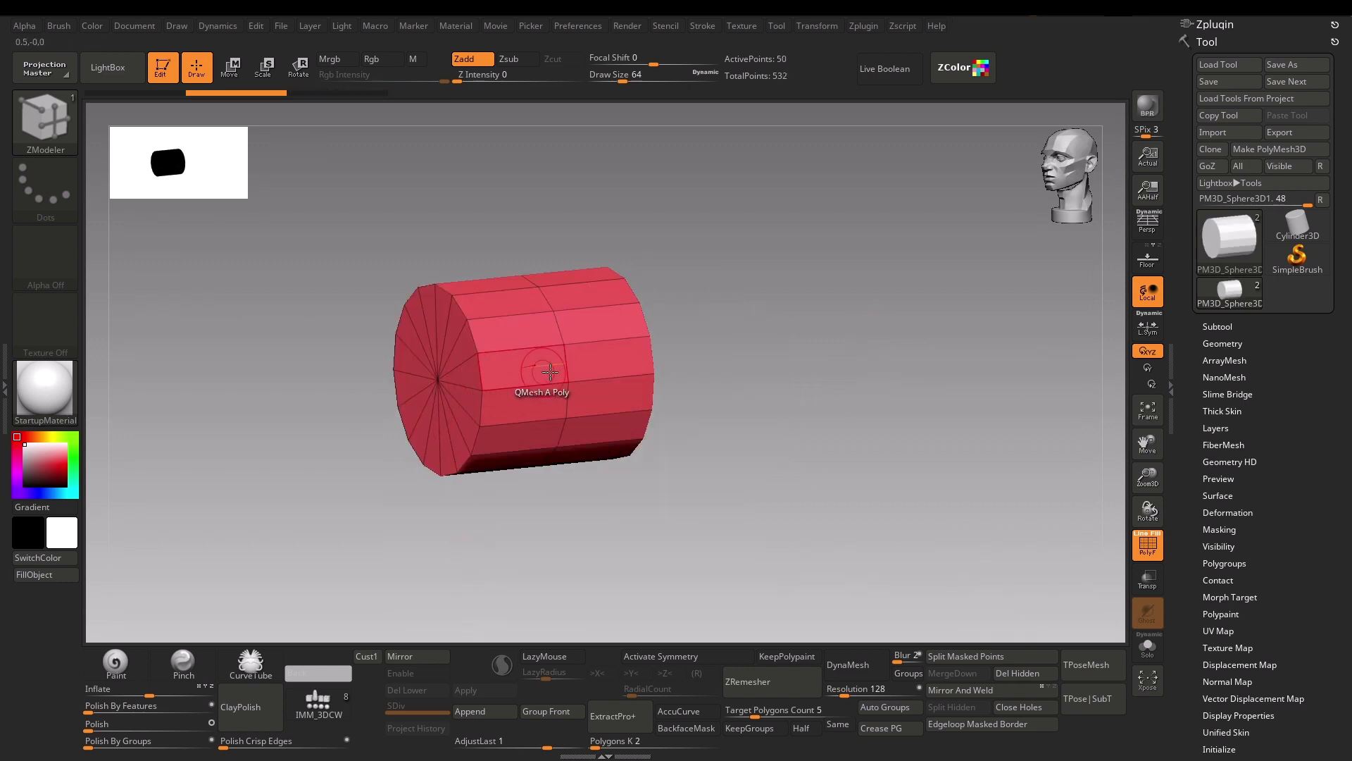
- Bevel the middle edge loop into a band with Bevel complete edge loops, then undo
key("space")
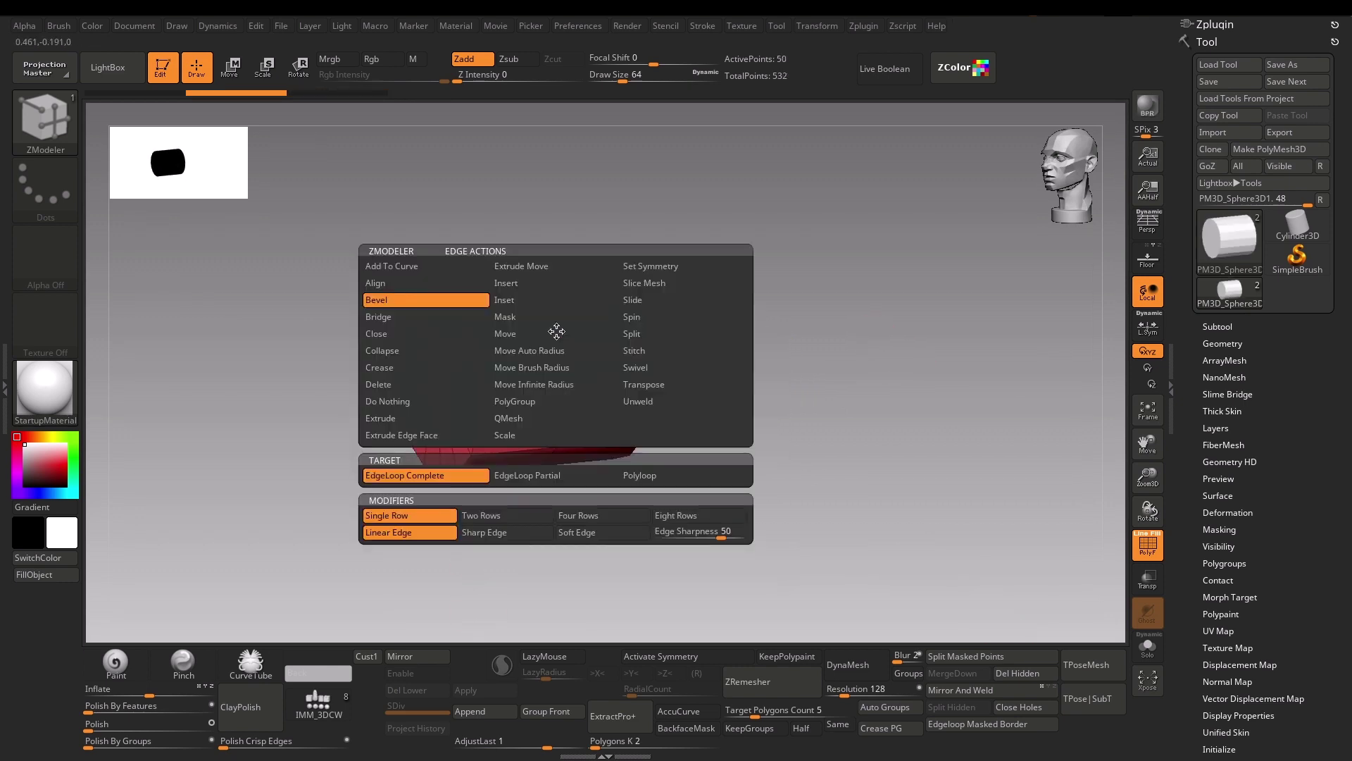
left_click(512, 285)
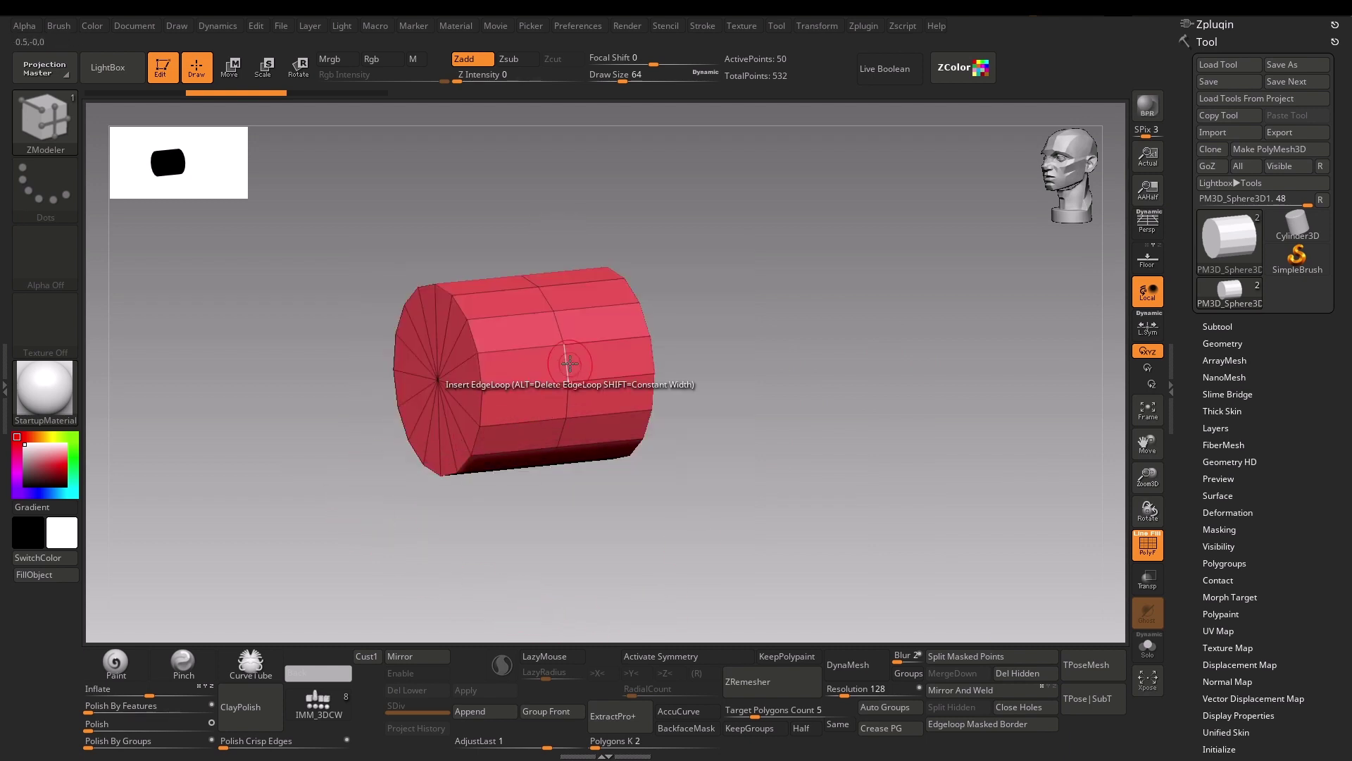
key("space")
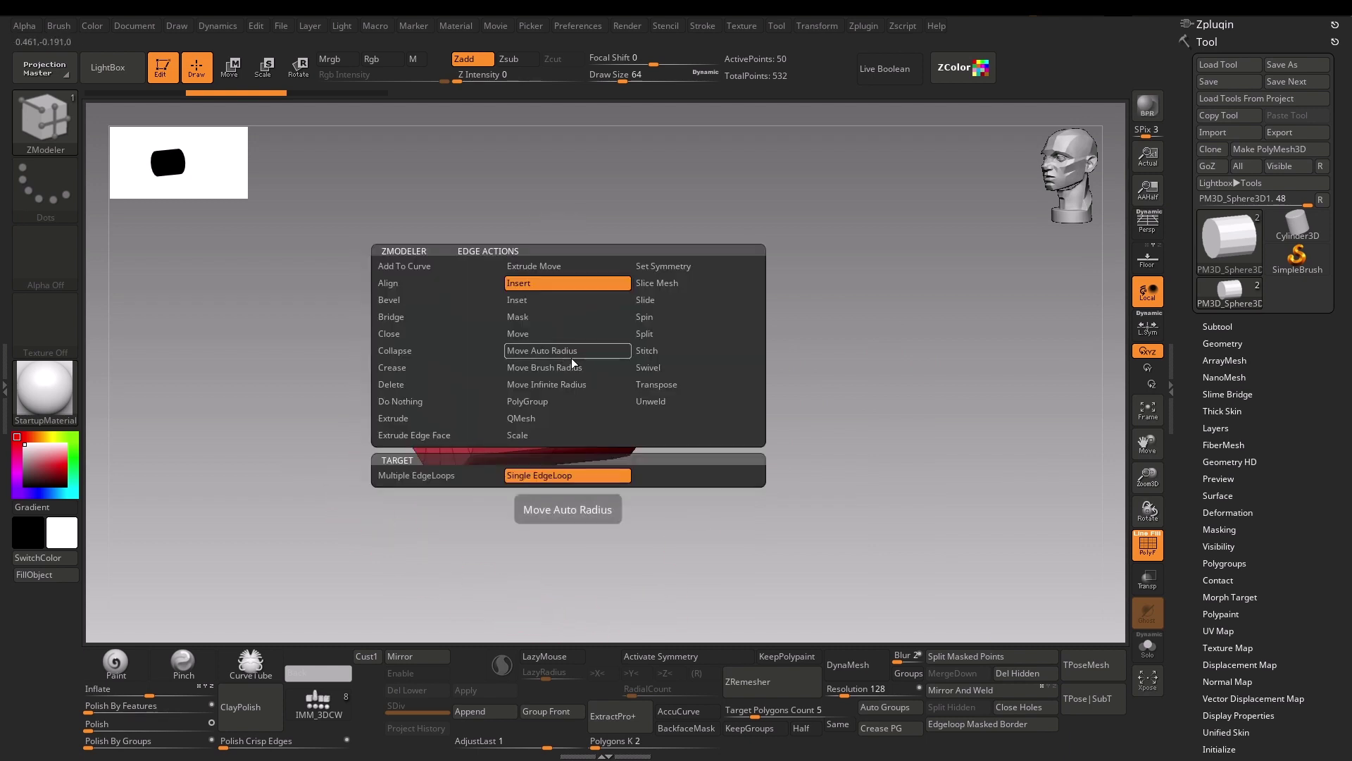
left_click(446, 307)
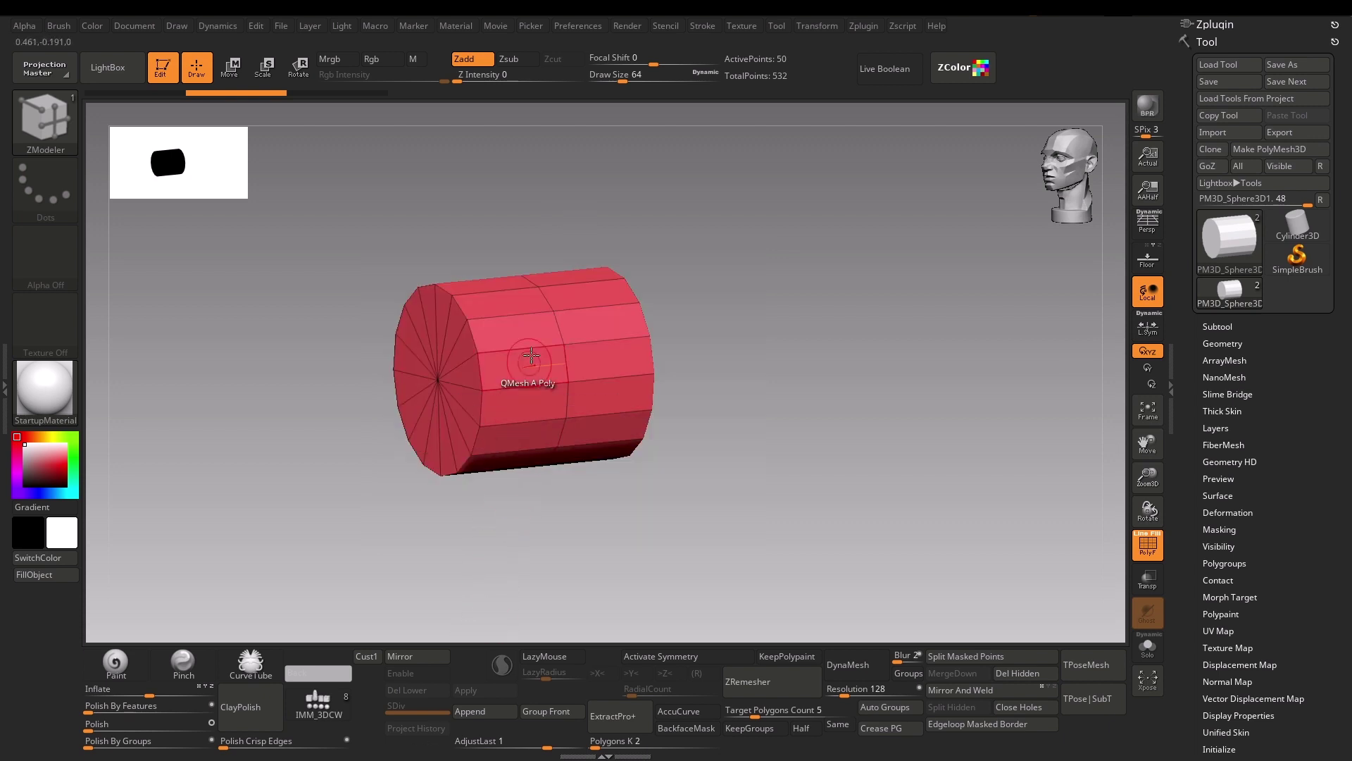
left_click(557, 332)
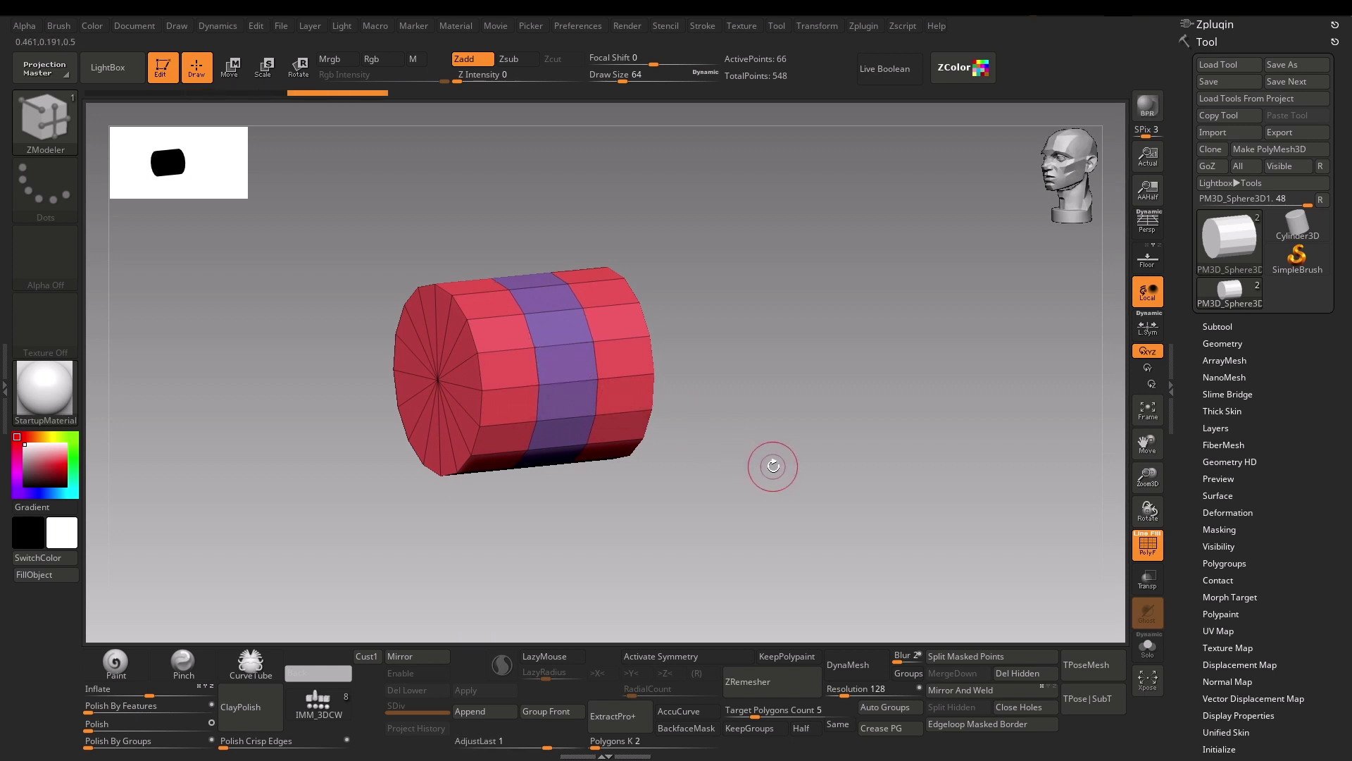
key("ctrl+z")
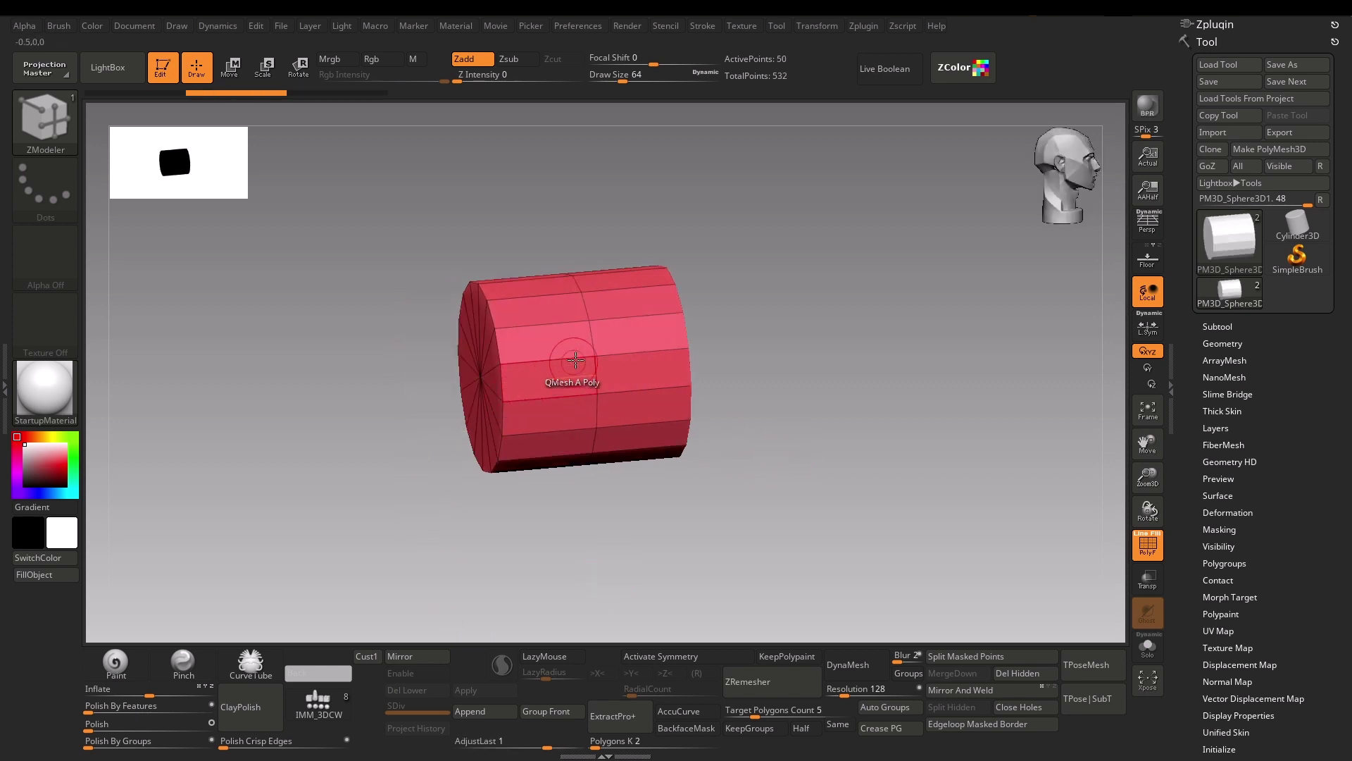
- Retry the bevel four rows wide on the middle loop, then undo it
key("space")
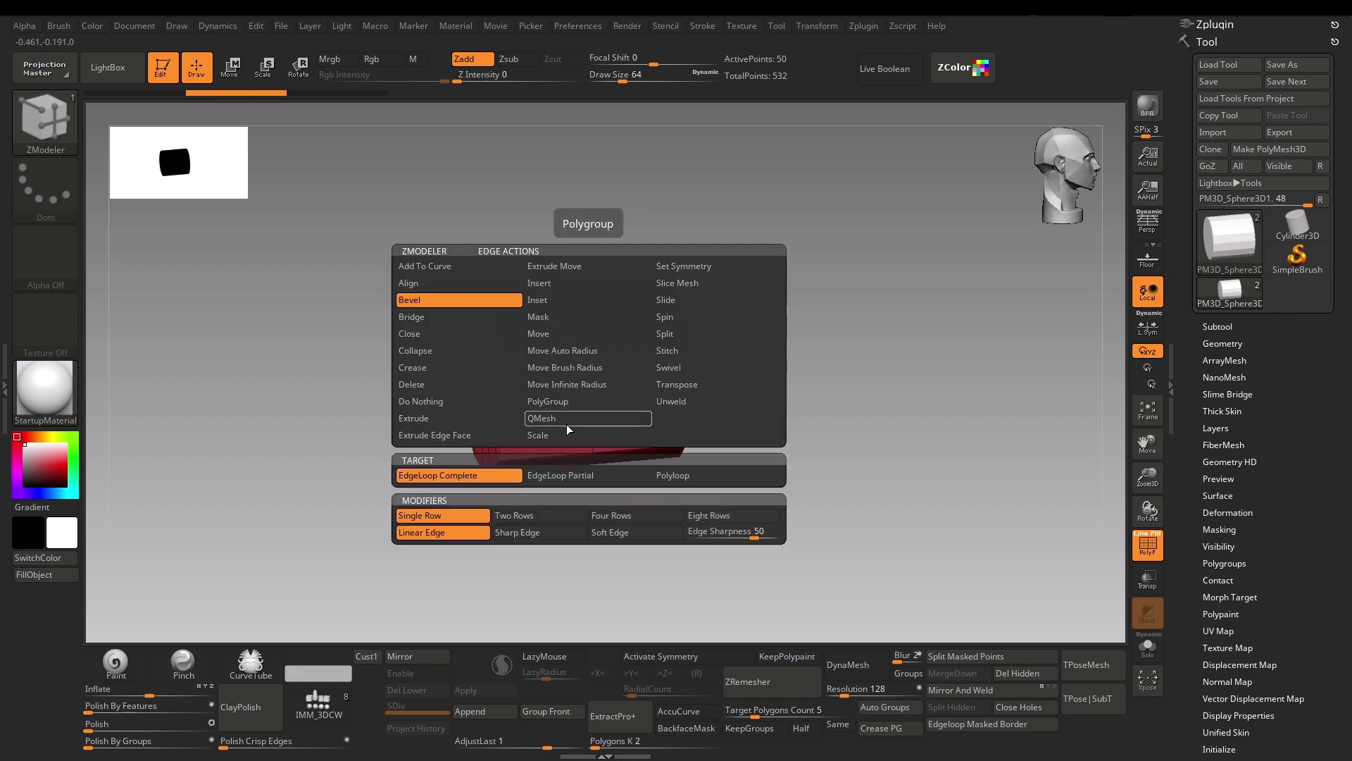
left_click(535, 510)
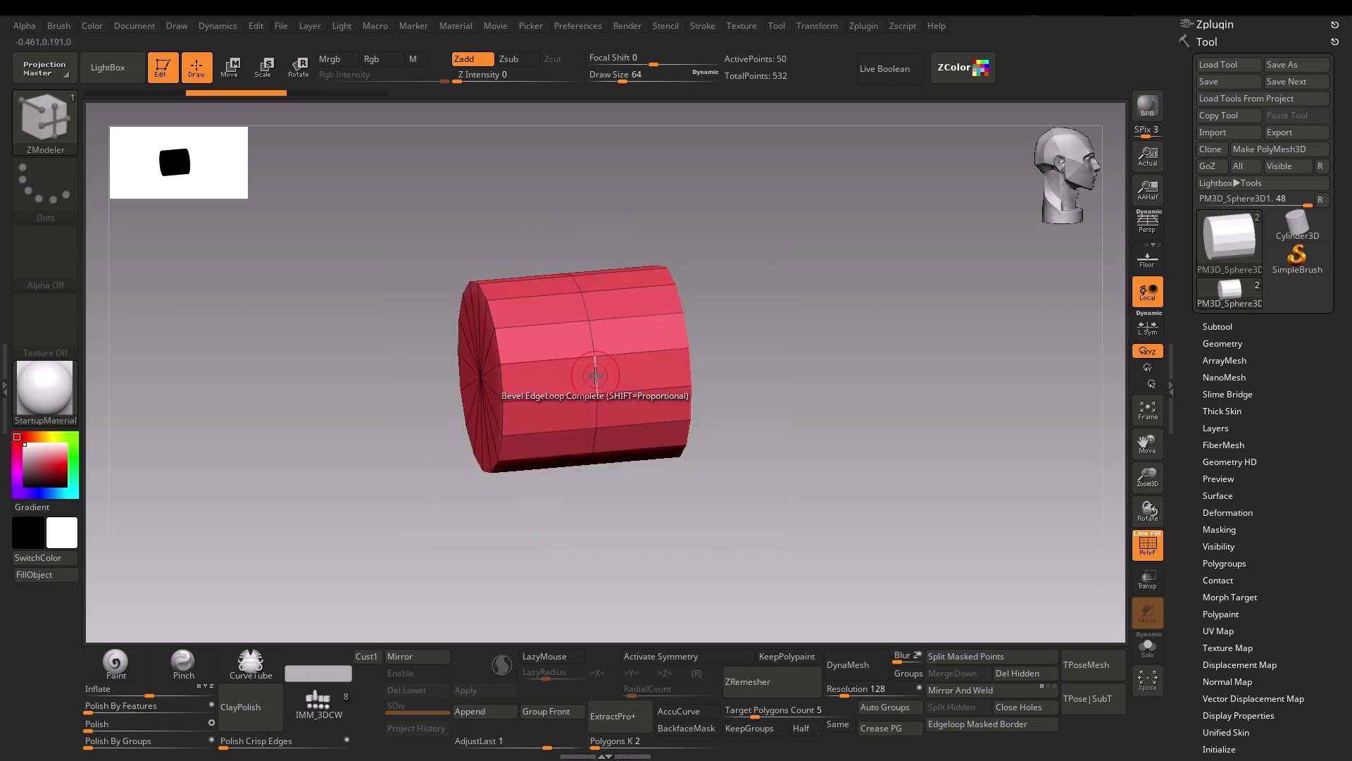
key("space")
left_click(630, 517)
left_click_drag(603, 377, 544, 633)
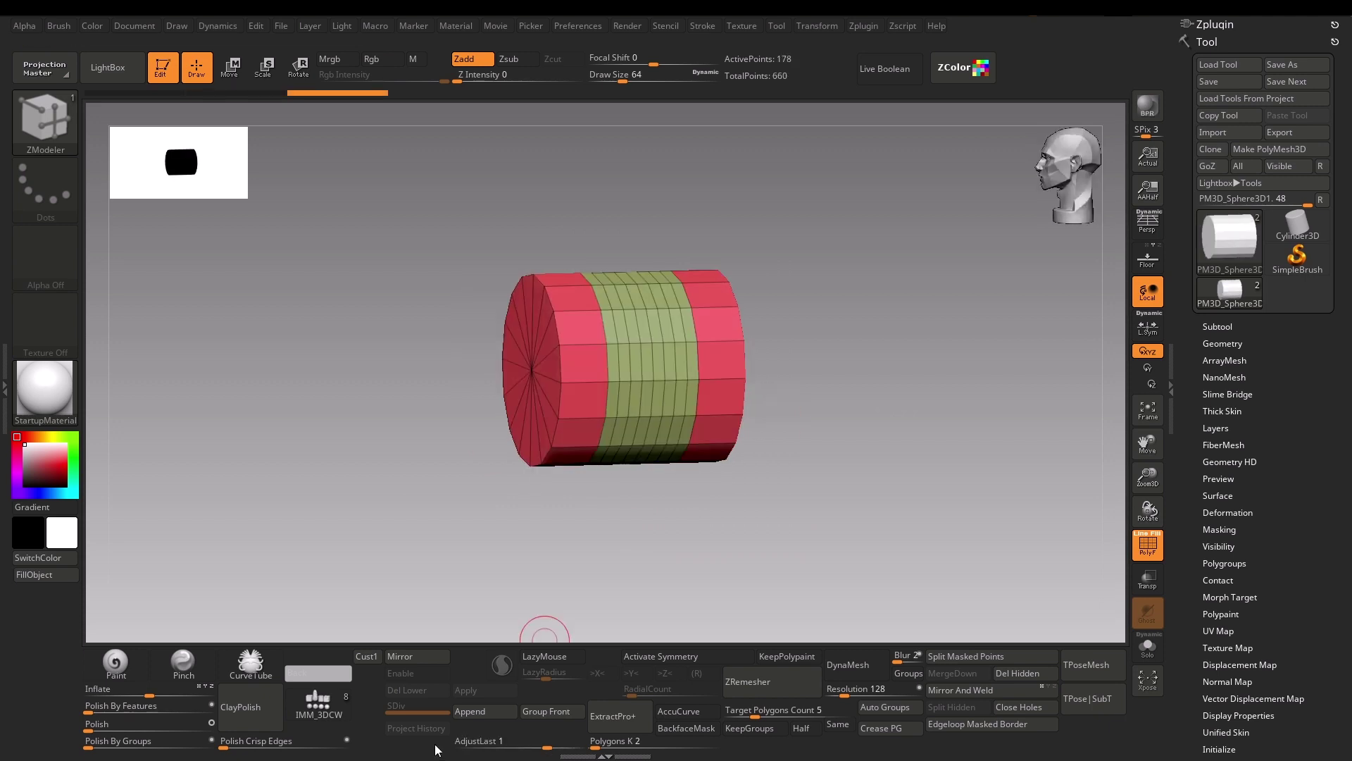
key("ctrl+z")
key("ctrl+z")
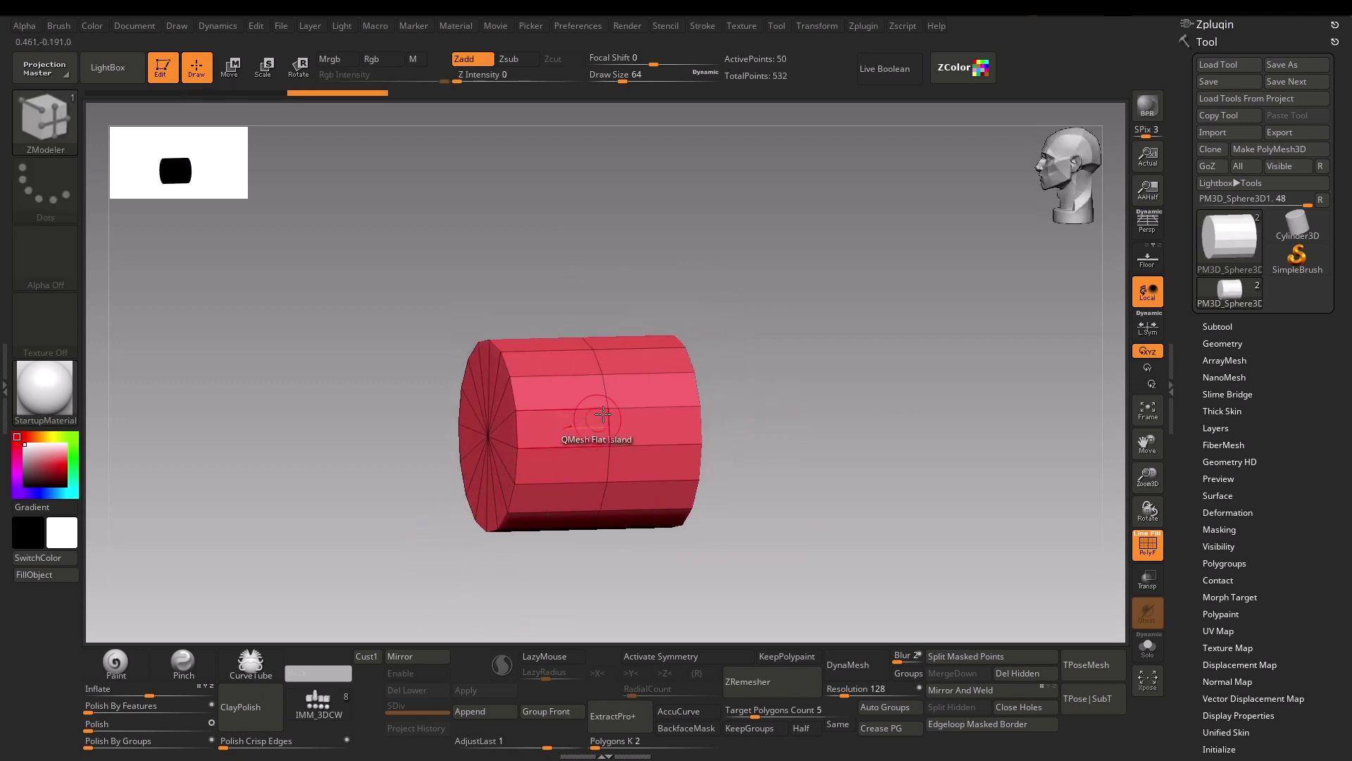
- Set QMesh to Polyloop and add two edge rings inside the cylinder's end cap
key("space")
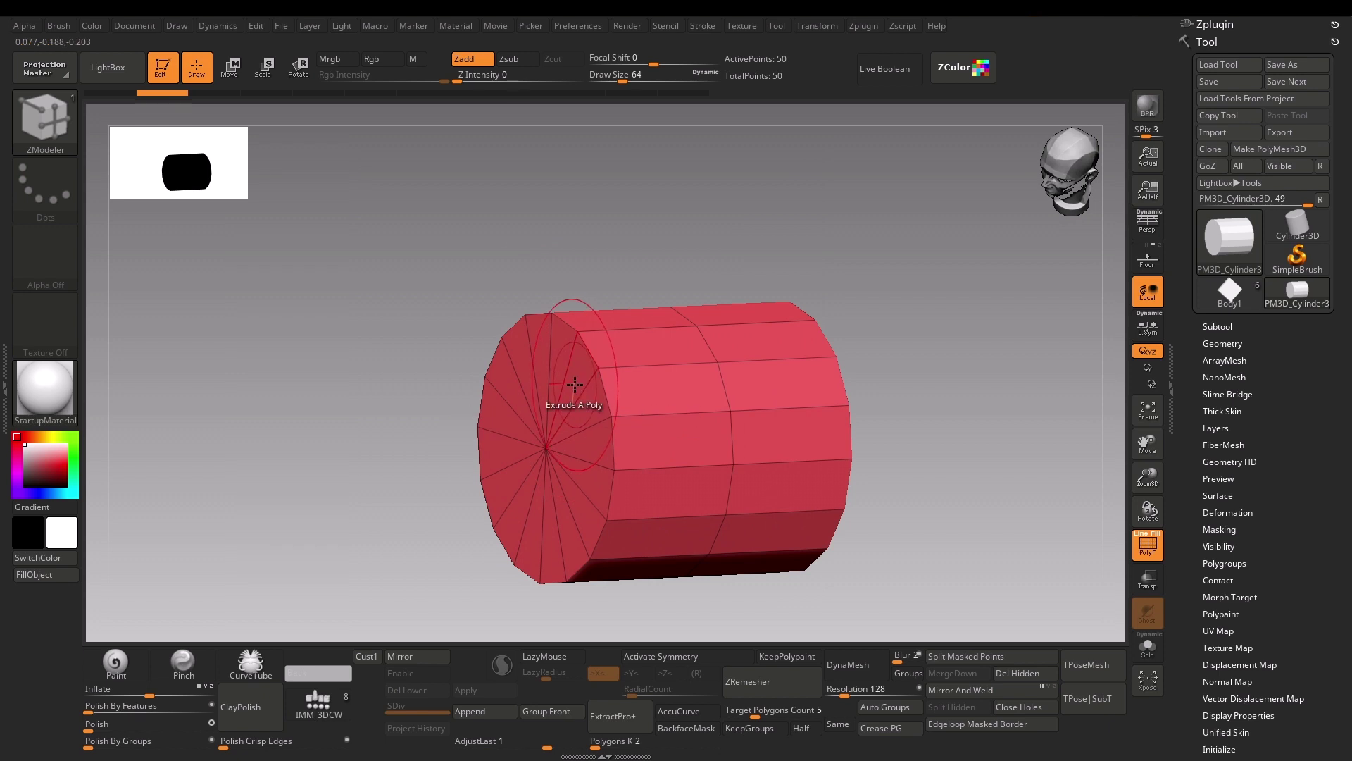
right_click(576, 384)
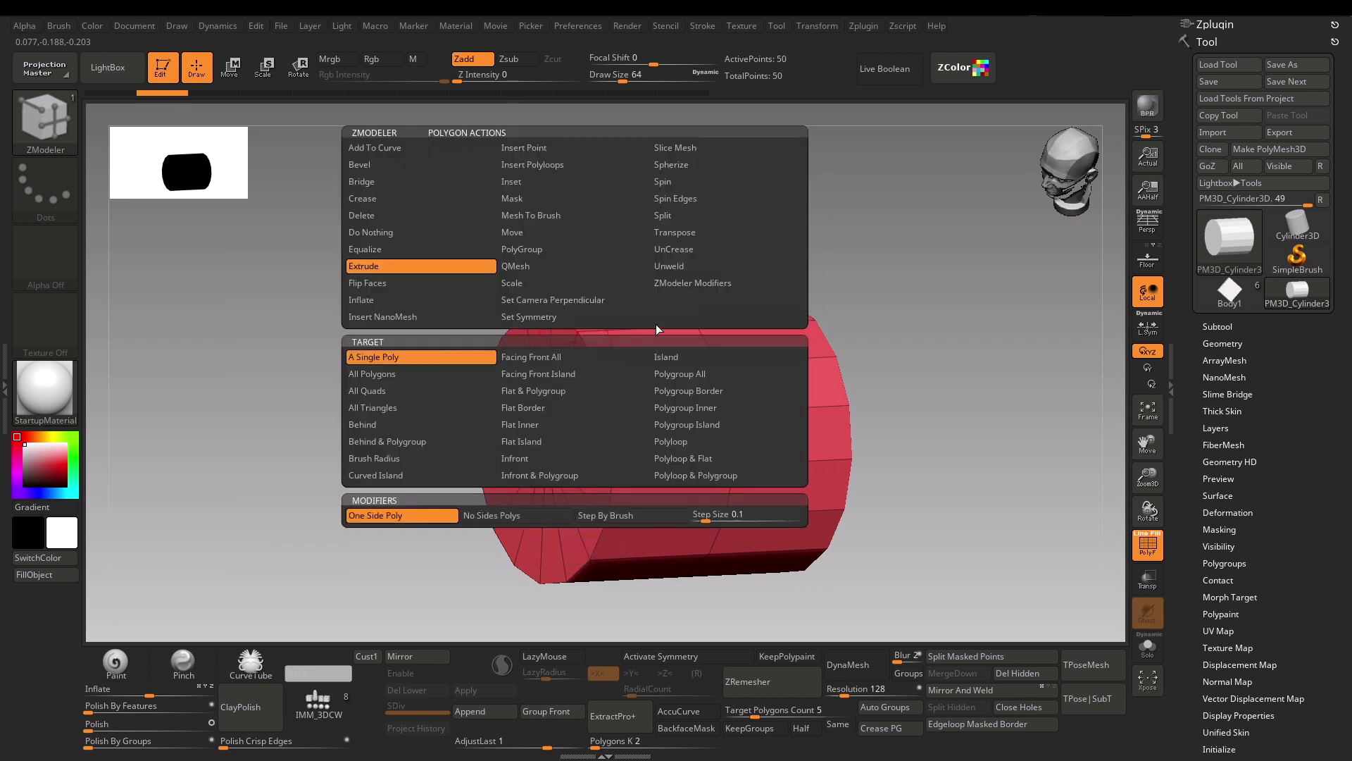
left_click(529, 266)
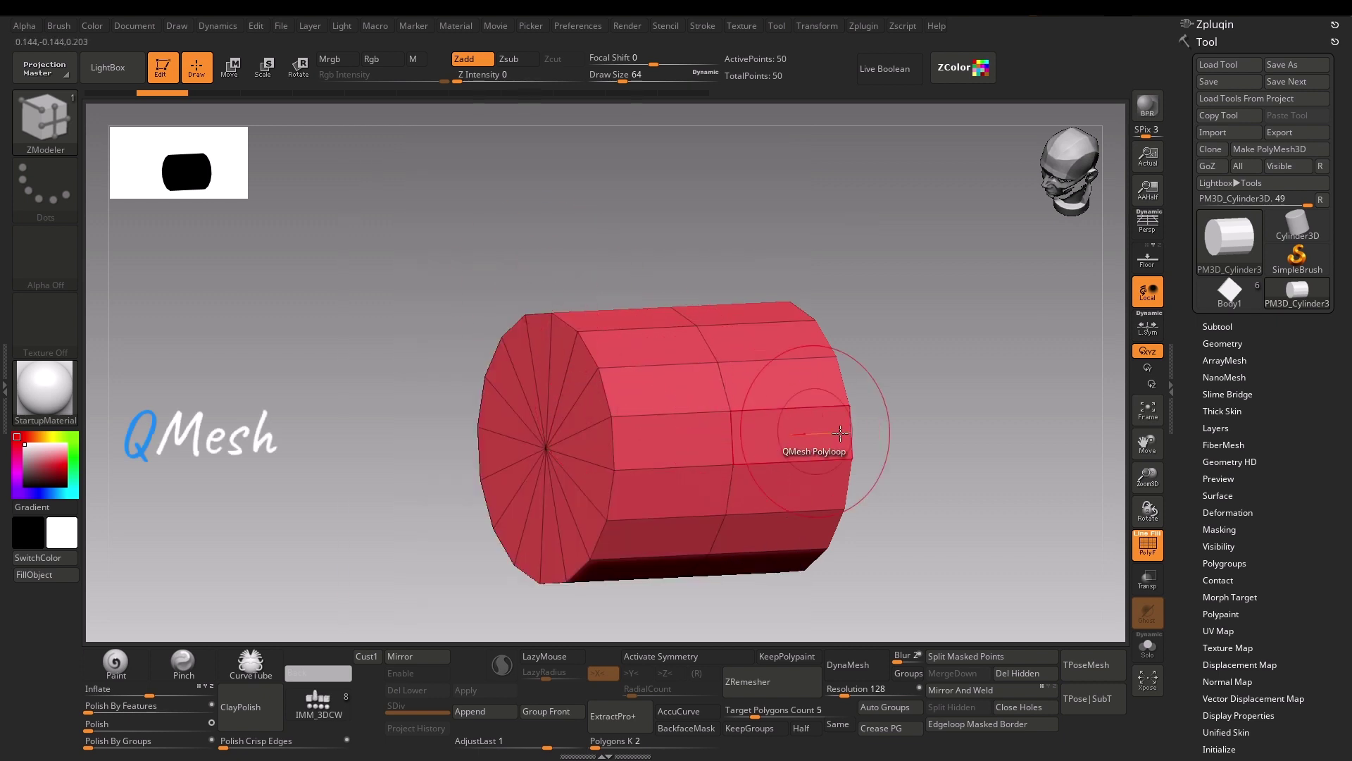
left_click_drag(950, 378, 587, 630)
left_click(575, 416)
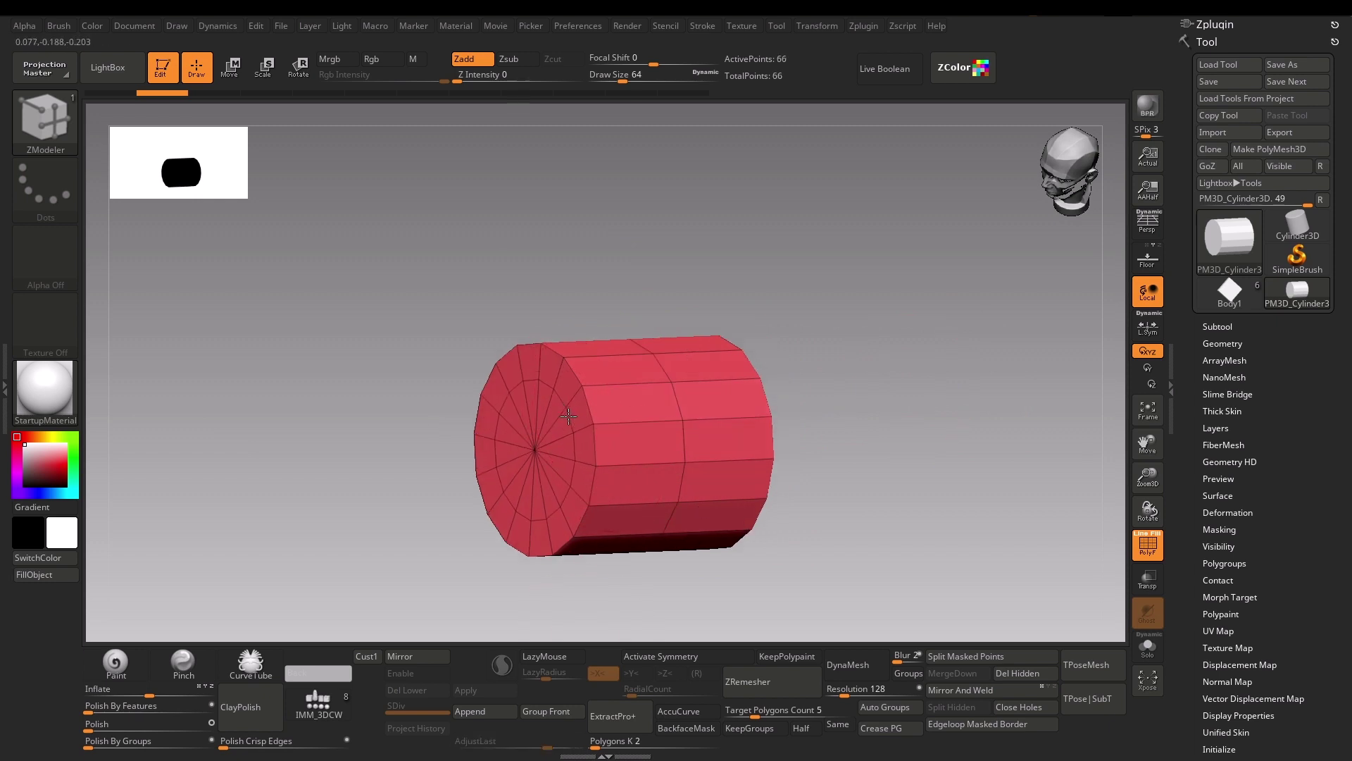
right_click_drag(574, 420, 692, 406)
left_click(692, 406)
- Push the inner cap through to open the tube with a thick rim
left_click_drag(724, 268, 619, 331)
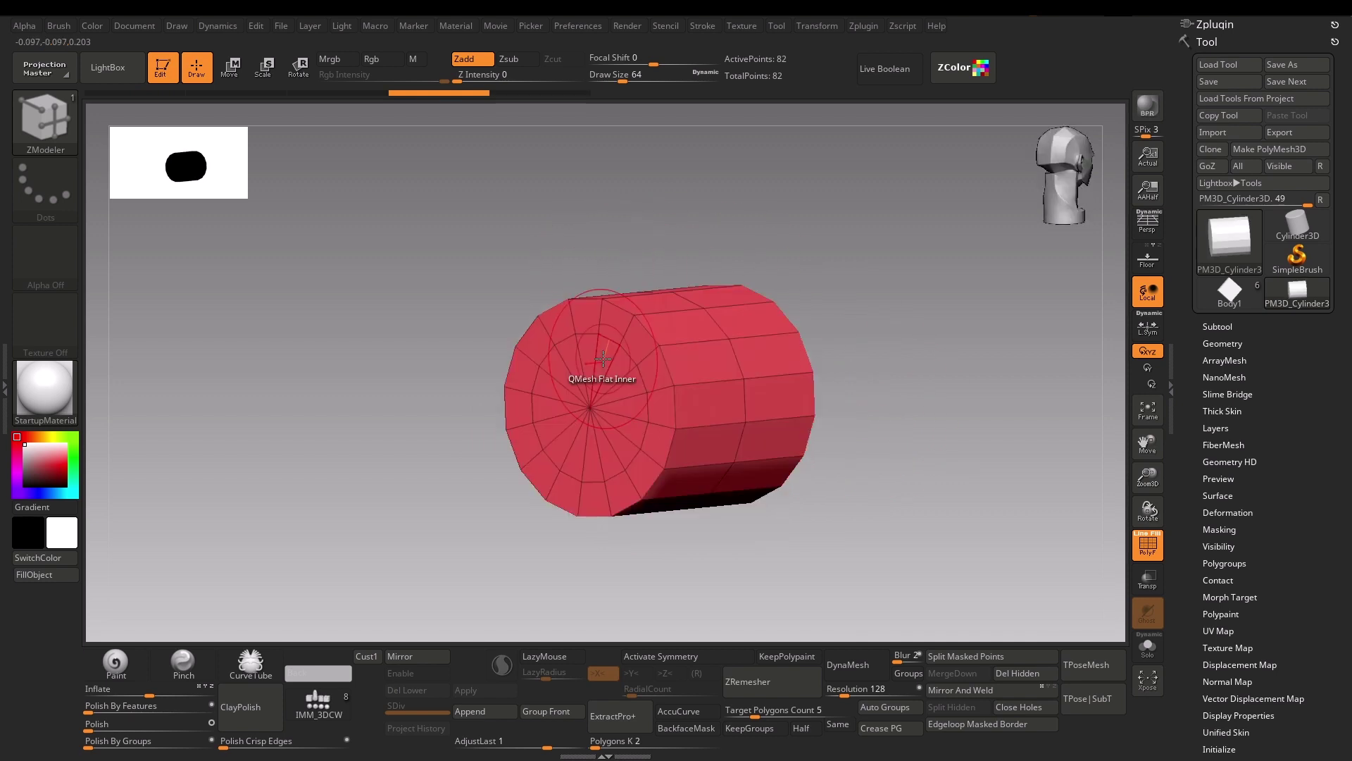
left_click(630, 360)
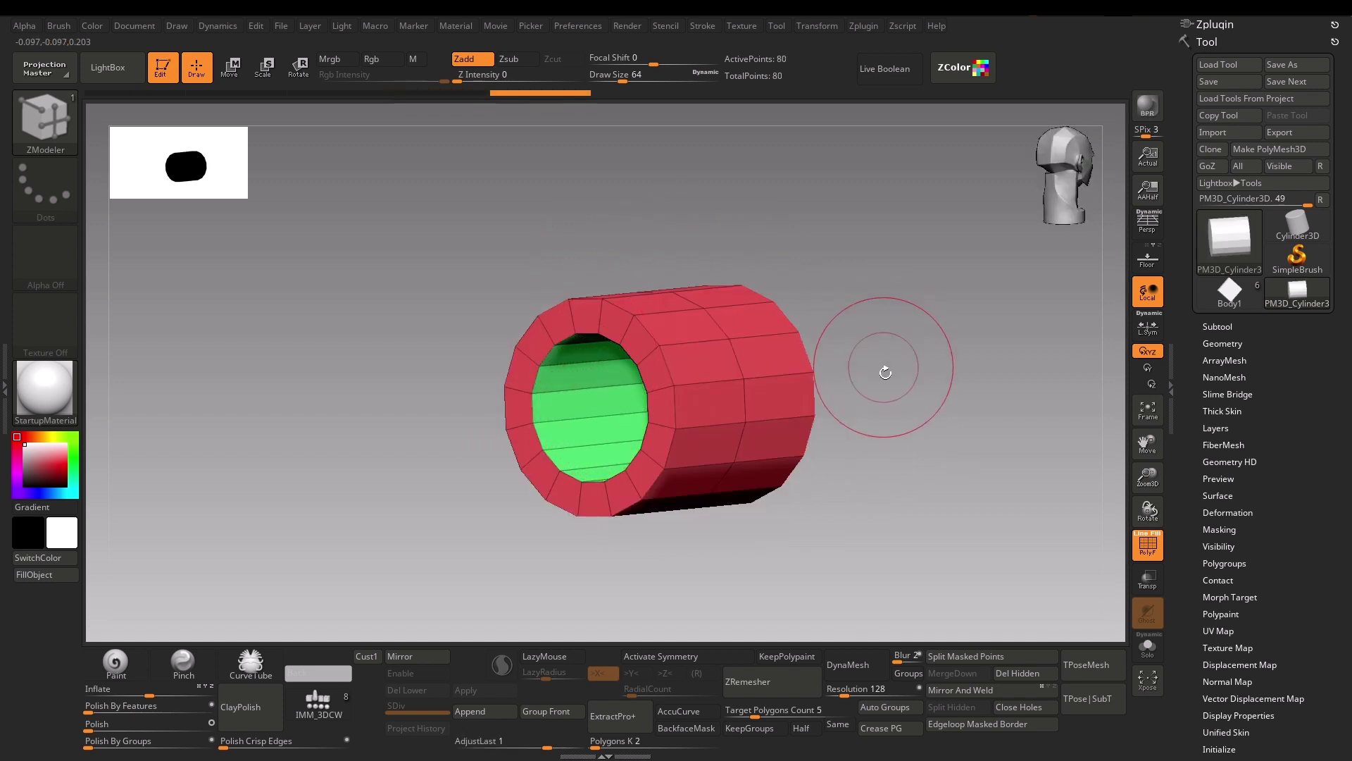
mouse_move(889, 372)
left_mouse_down()
mouse_move(921, 369)
mouse_move(923, 392)
mouse_move(965, 392)
mouse_move(911, 413)
mouse_move(968, 369)
left_mouse_up()
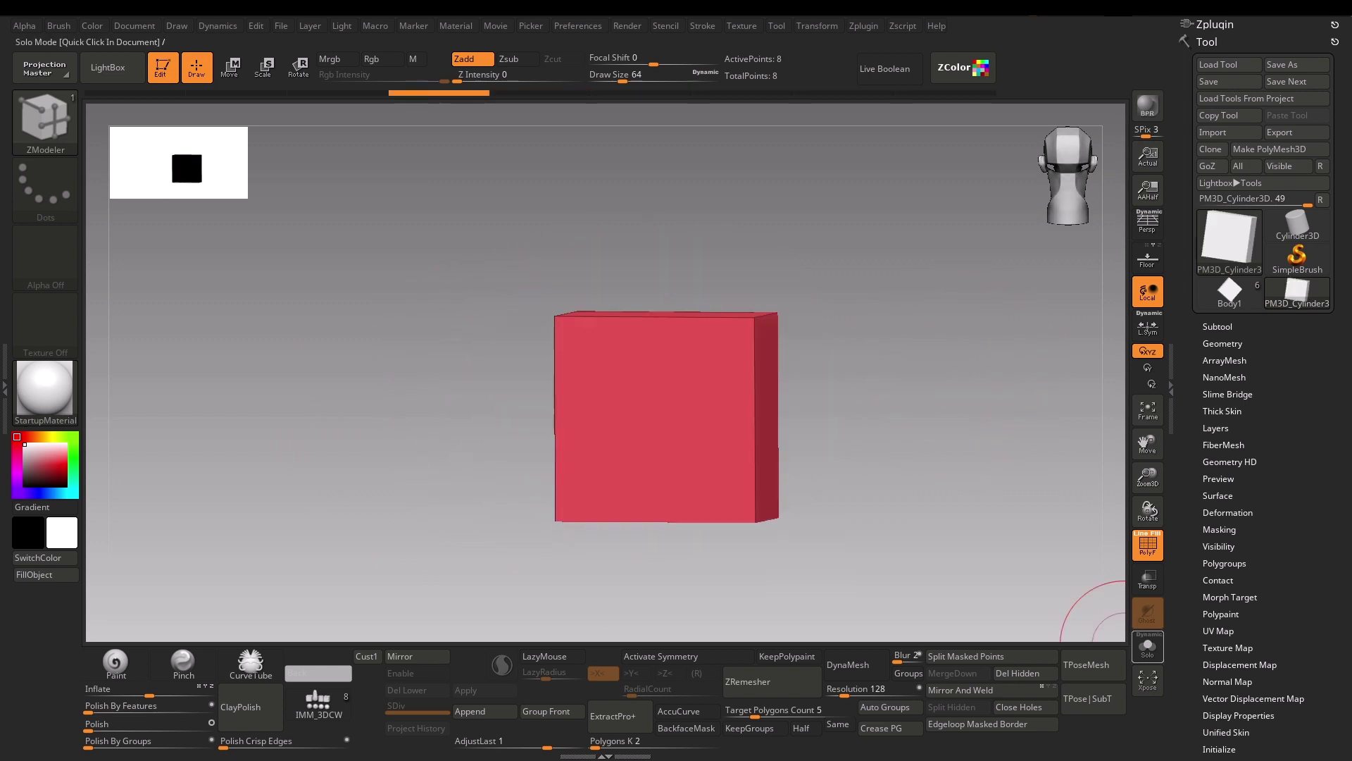
left_click_drag(972, 474, 906, 426, "alt")
- Inset the box's front face once with the Inset polygon action
right_click(621, 361)
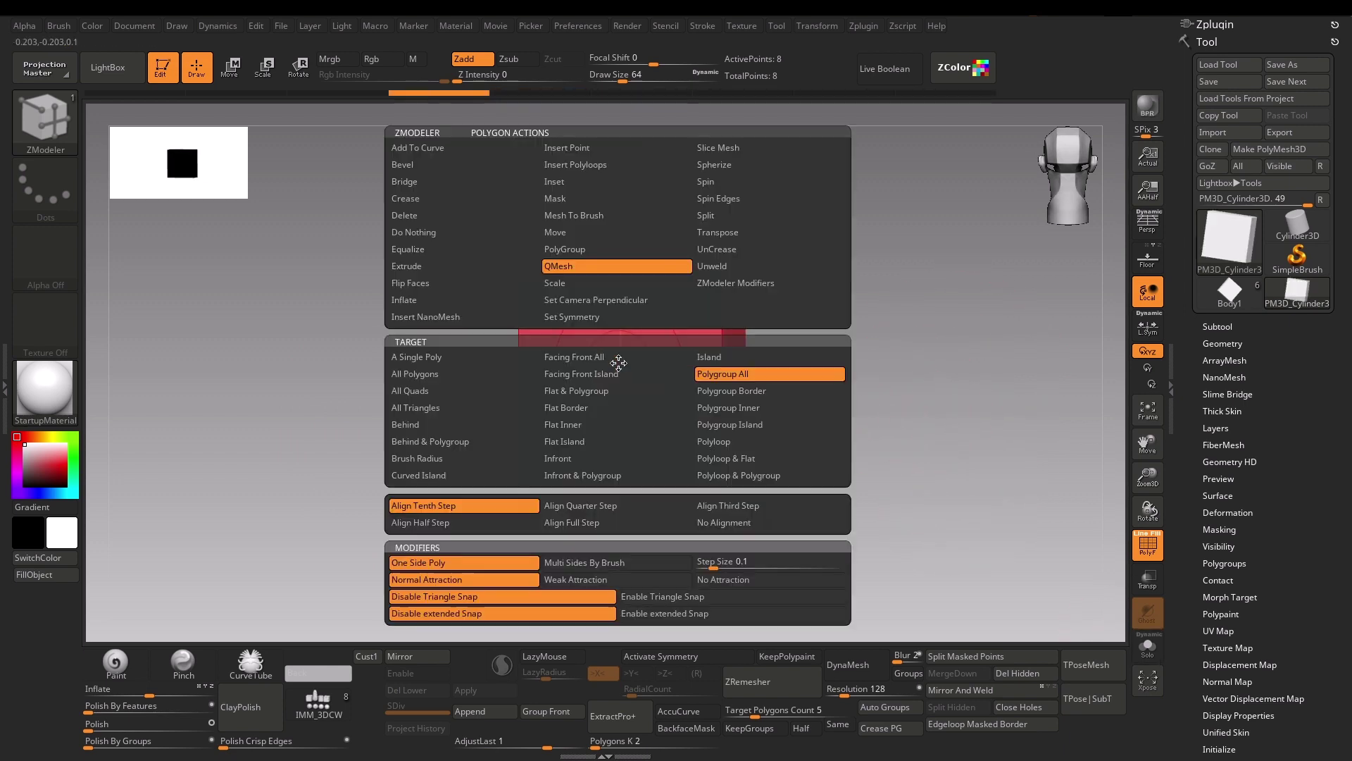
left_click(572, 185)
left_click_drag(639, 326, 677, 332)
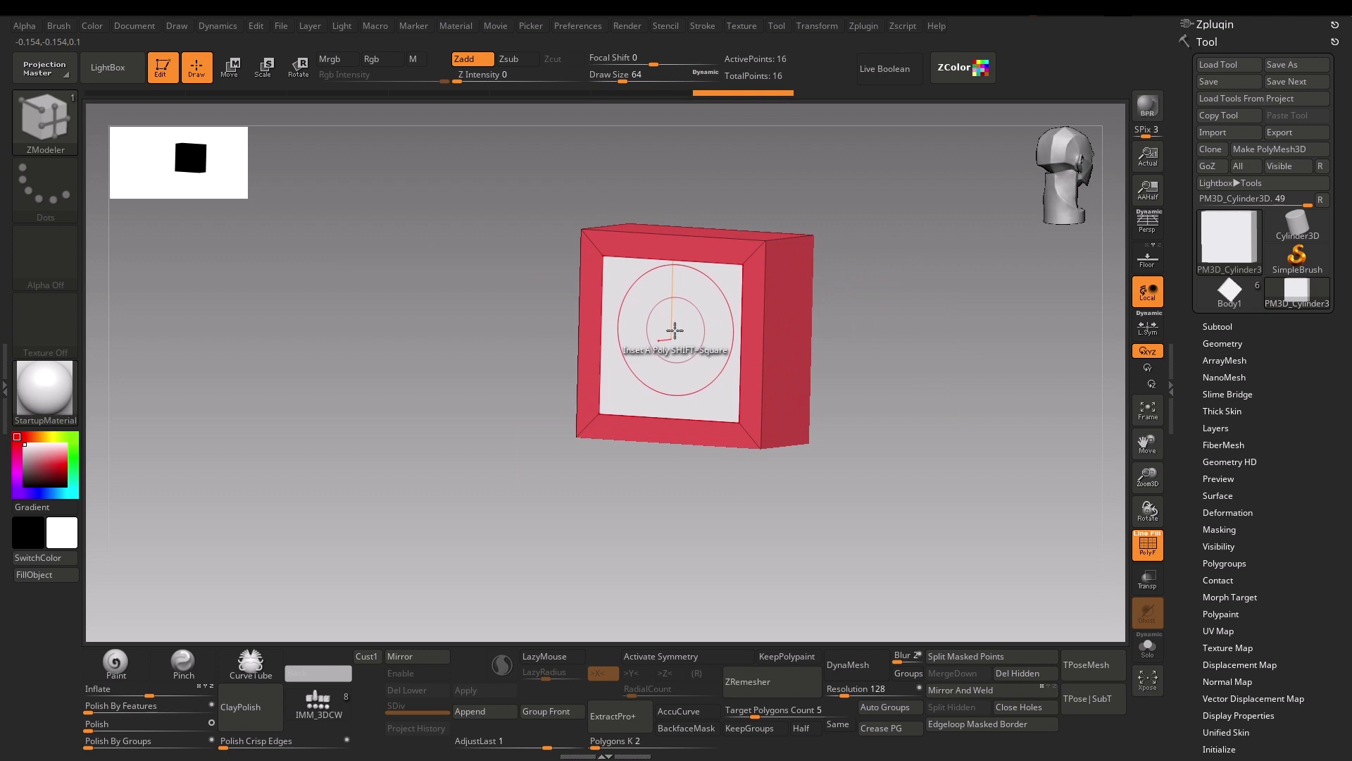
- Inset the framed front face again with the target set to Polygroup All
left_click_drag(936, 350, 900, 326)
key("space")
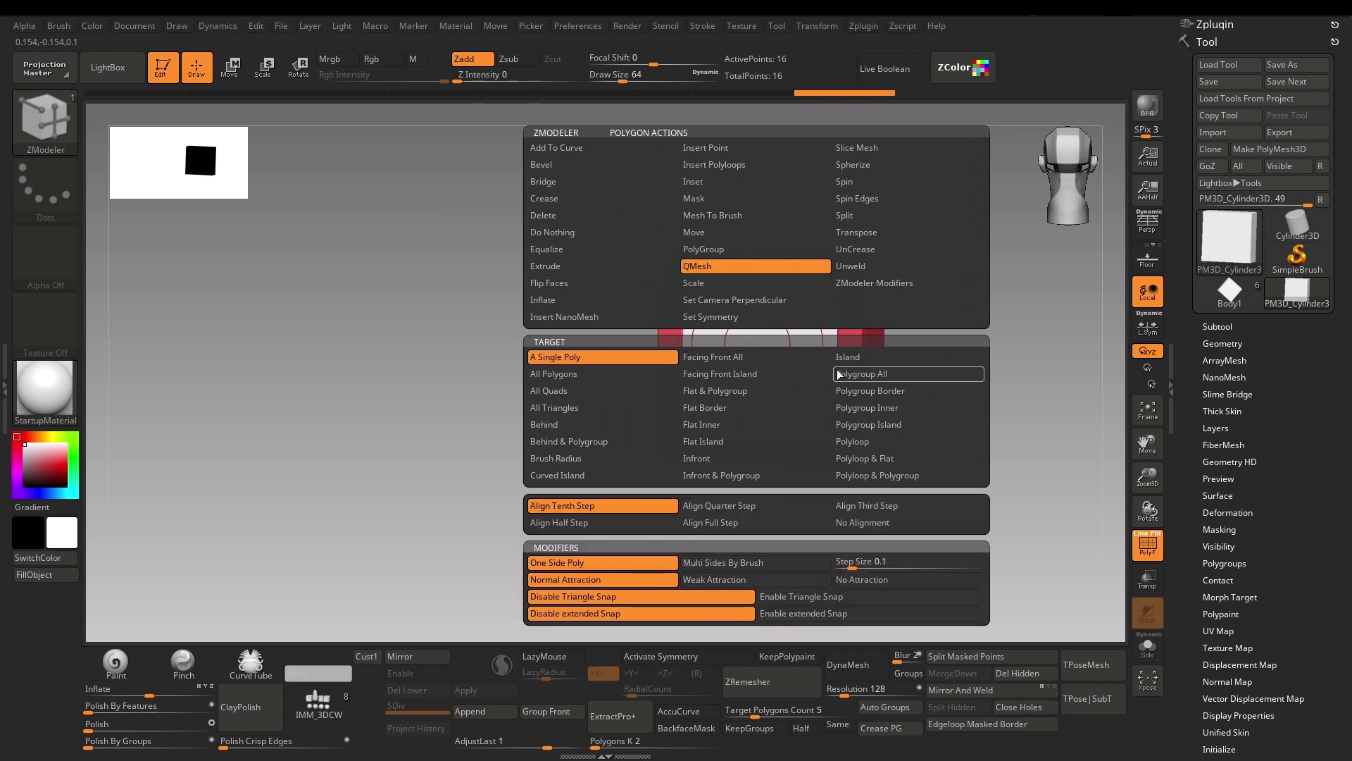
left_click(862, 374)
left_click_drag(999, 371, 945, 383)
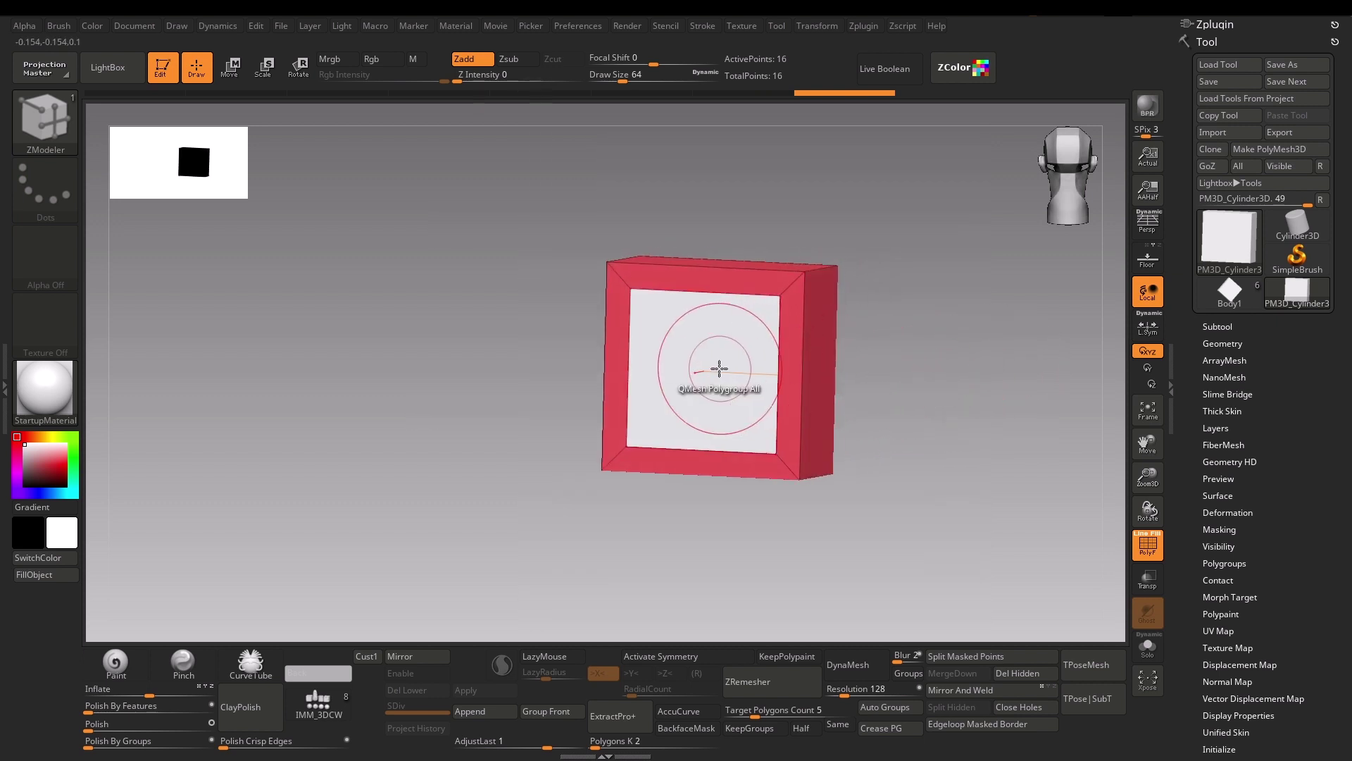
left_click_drag(697, 369, 845, 328)
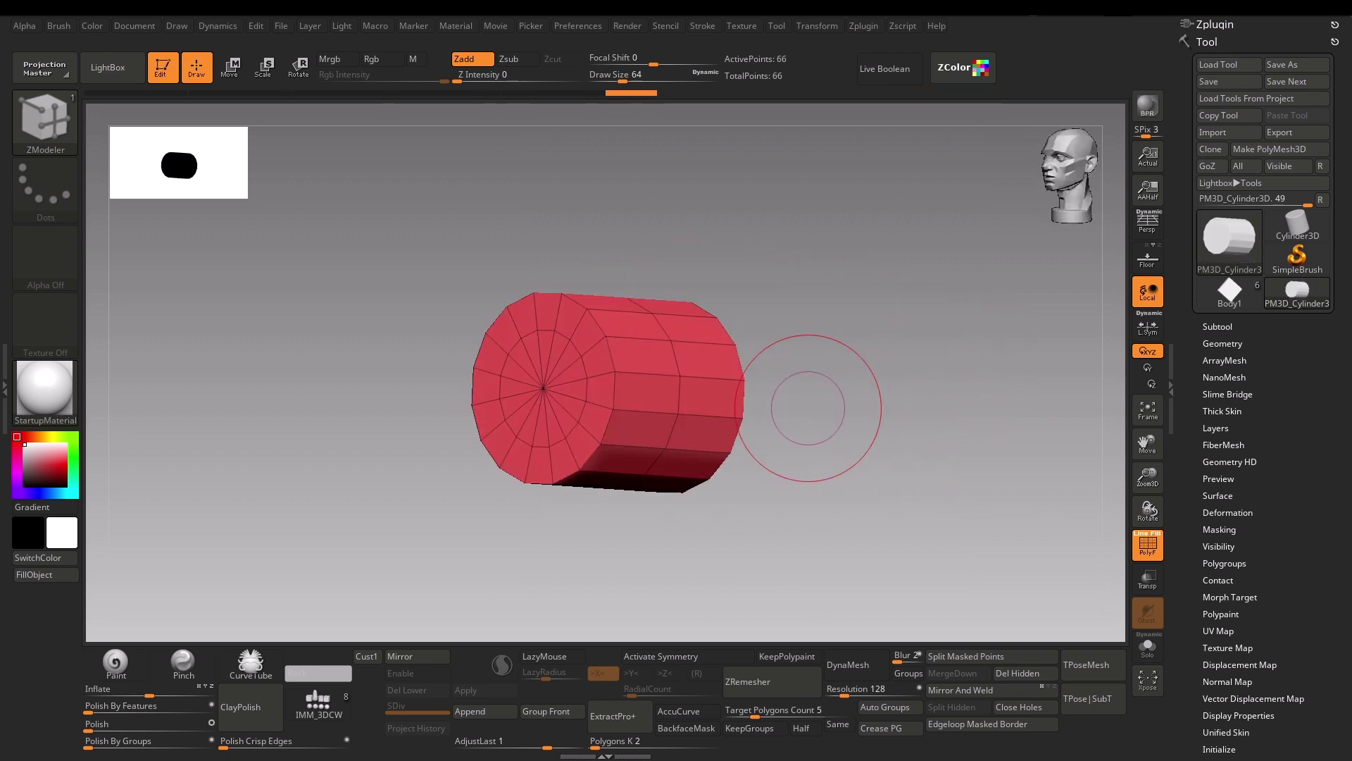
- Orbit around the cylinder's hollowed end cap, then turn and inspect the finished space gun model
mouse_move(842, 289)
left_mouse_down()
mouse_move(858, 281)
mouse_move(850, 296)
left_mouse_up()
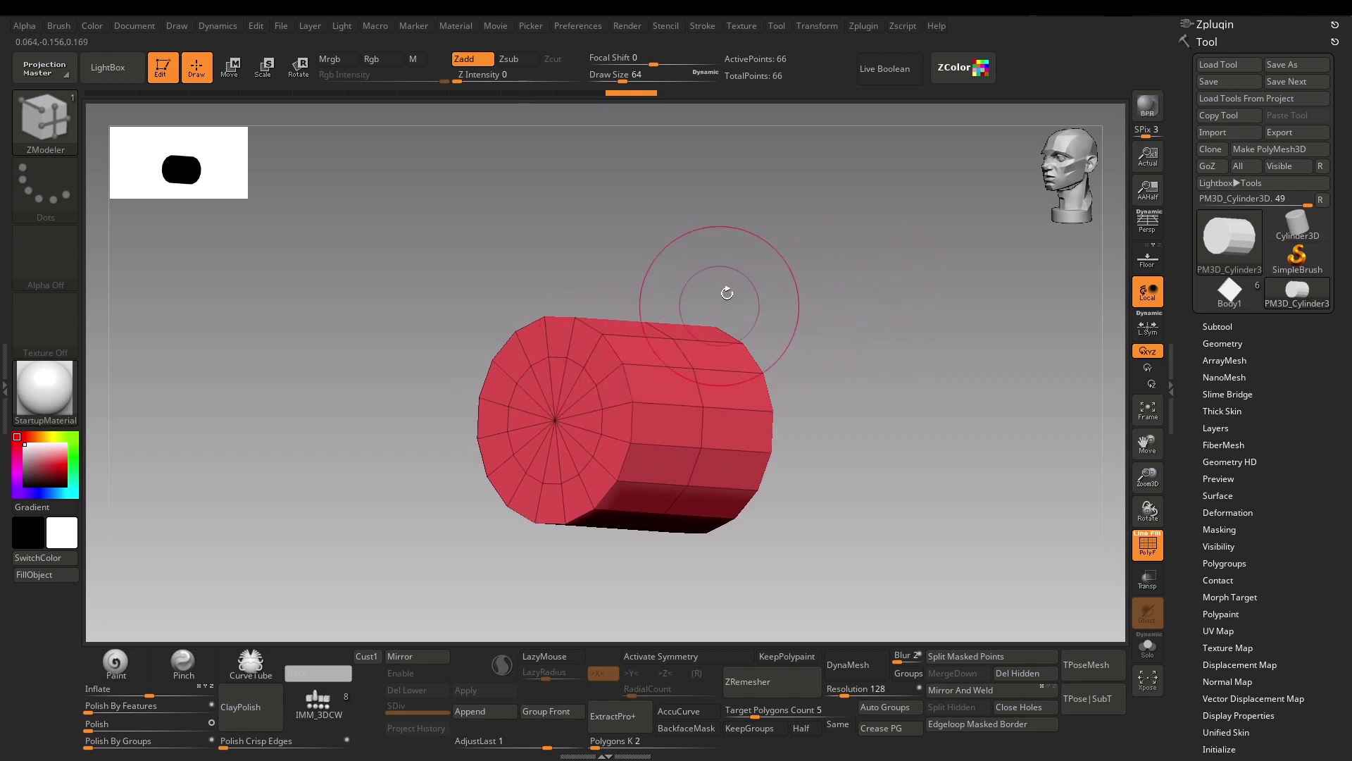
left_click_drag(727, 292, 828, 301)
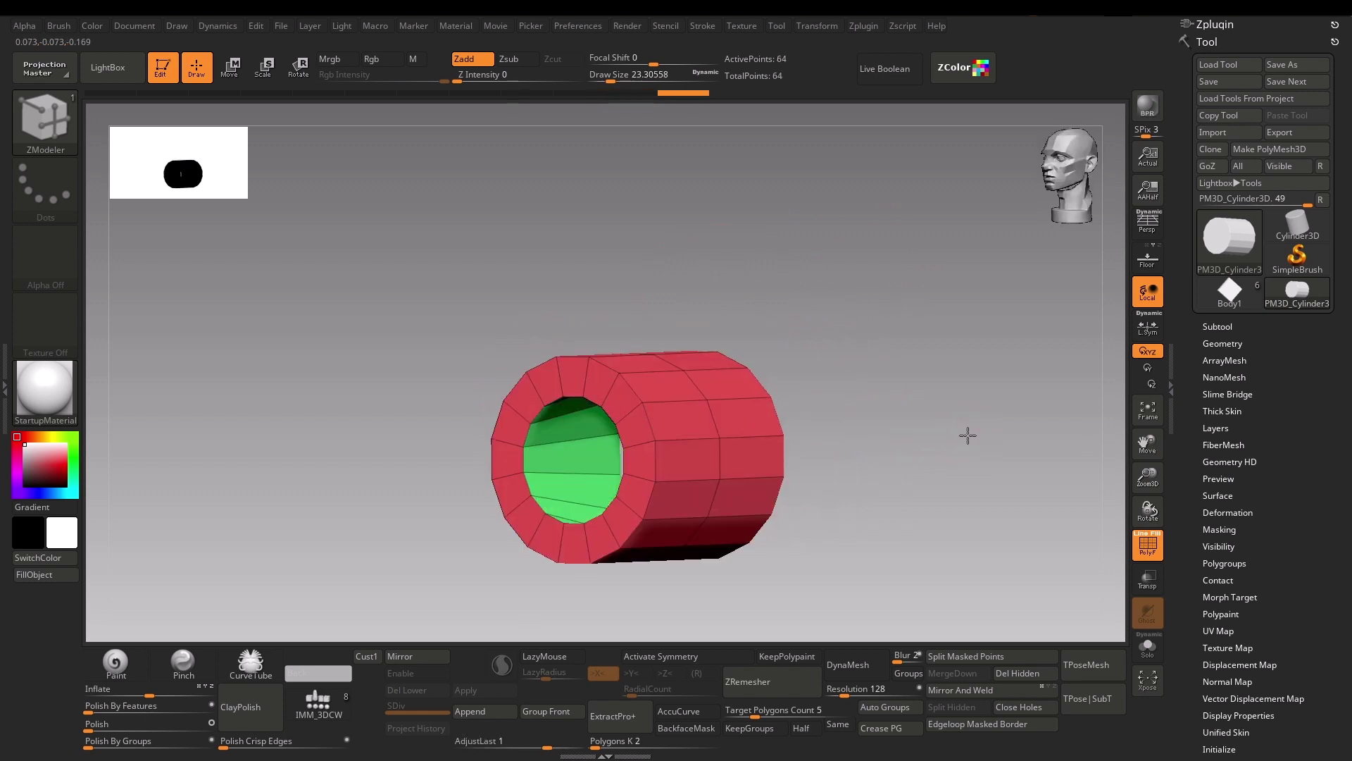
left_click_drag(968, 435, 900, 395)
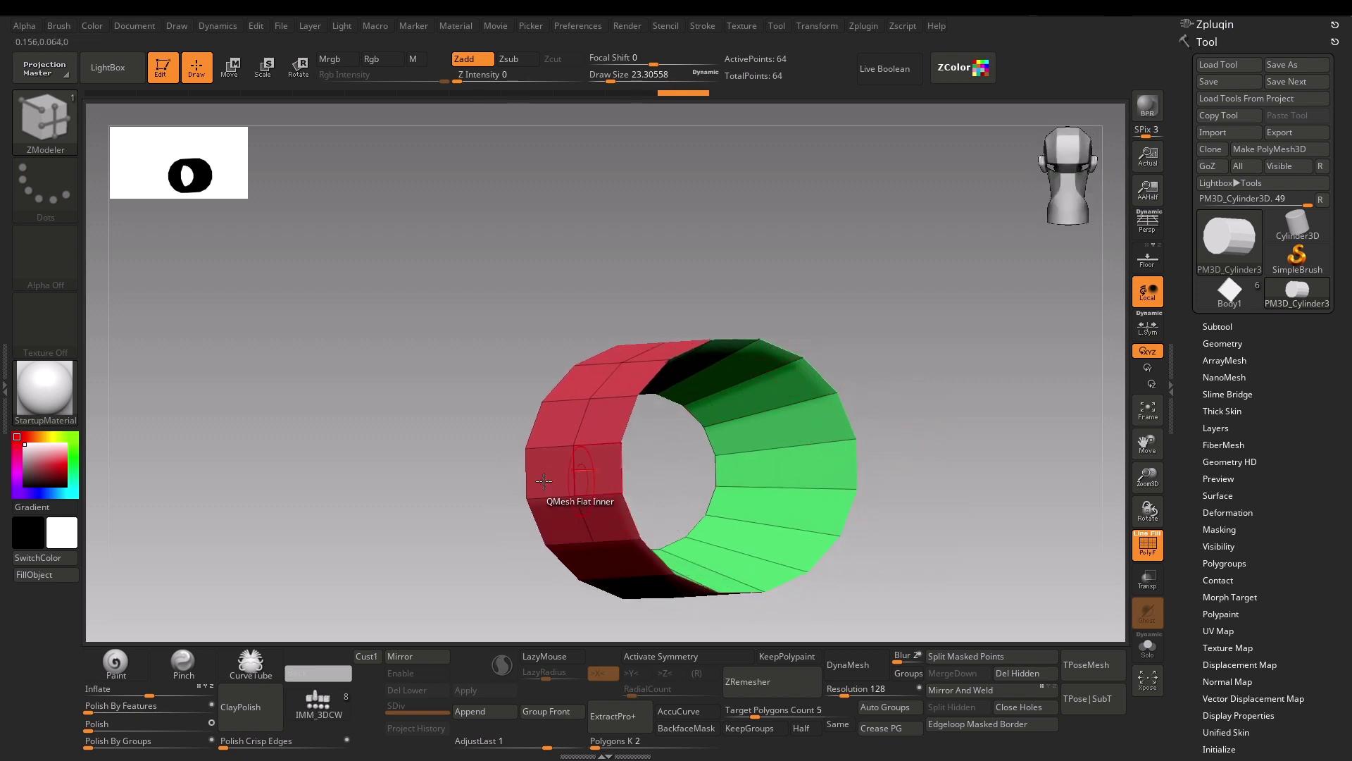
left_click_drag(396, 487, 821, 474)
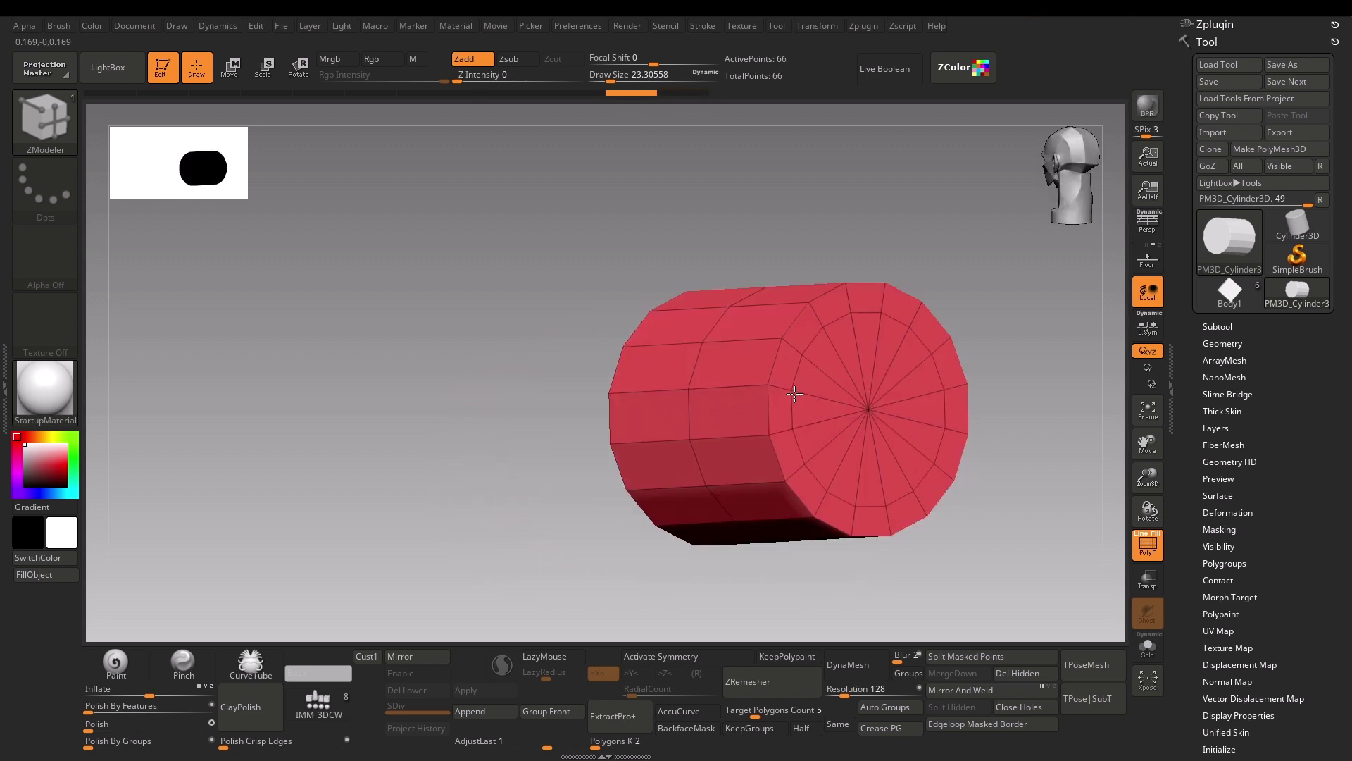
left_click_drag(432, 508, 862, 489)
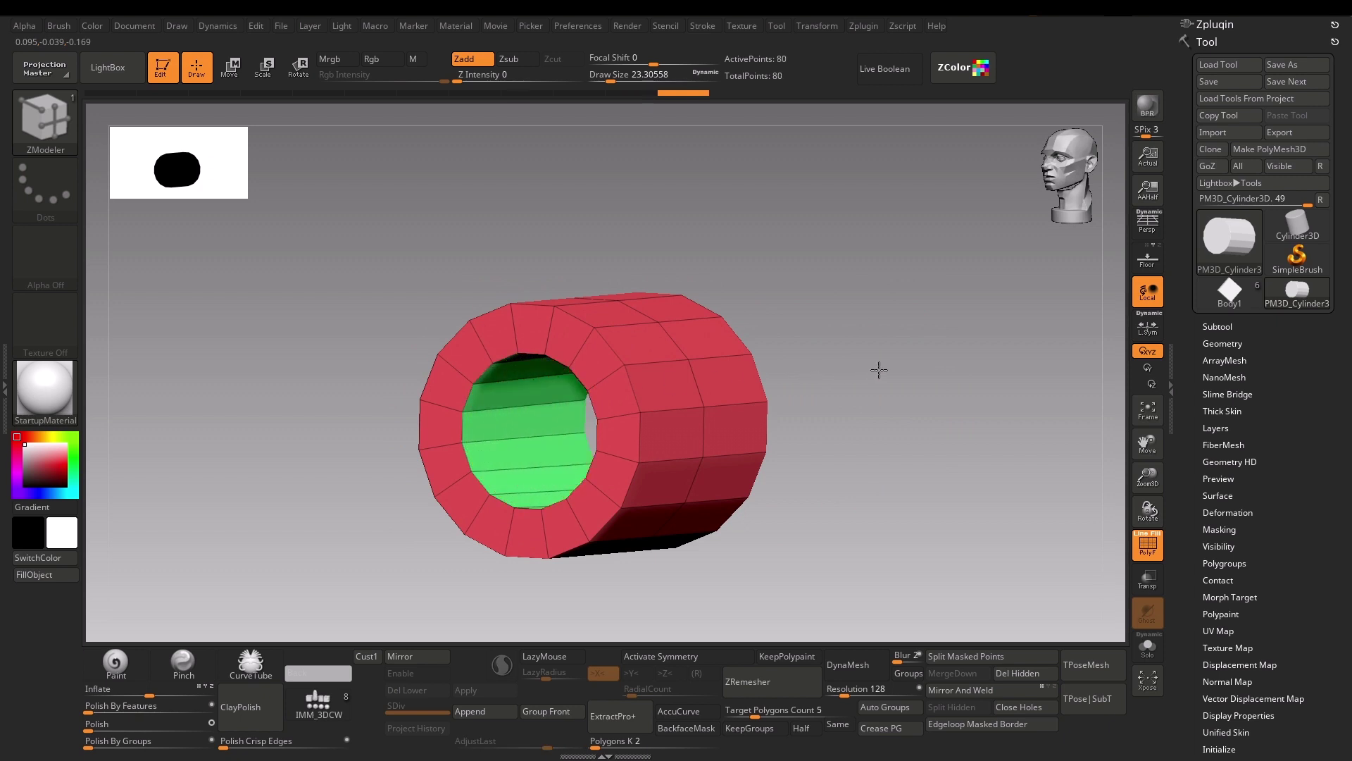
left_click_drag(878, 371, 1023, 417)
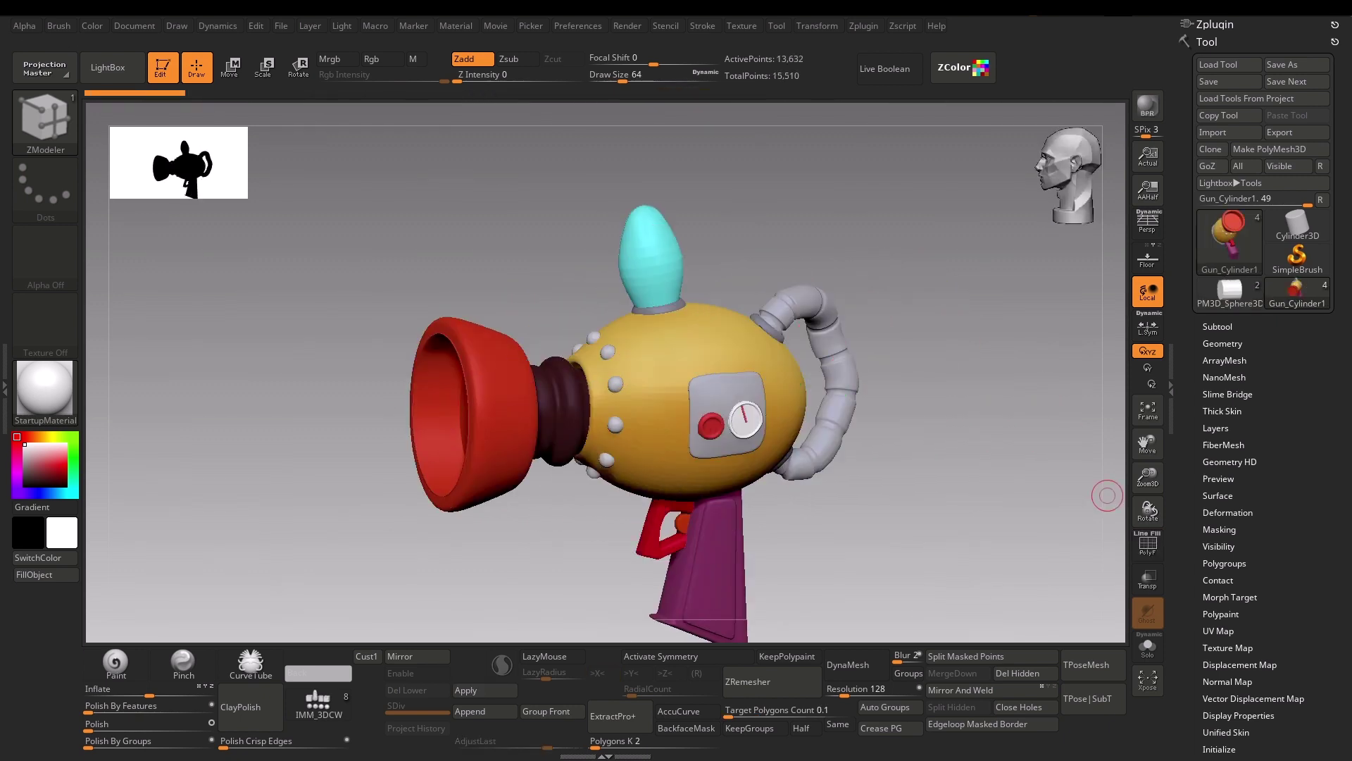
left_click_drag(1106, 493, 960, 505)
left_click_drag(955, 449, 906, 405)
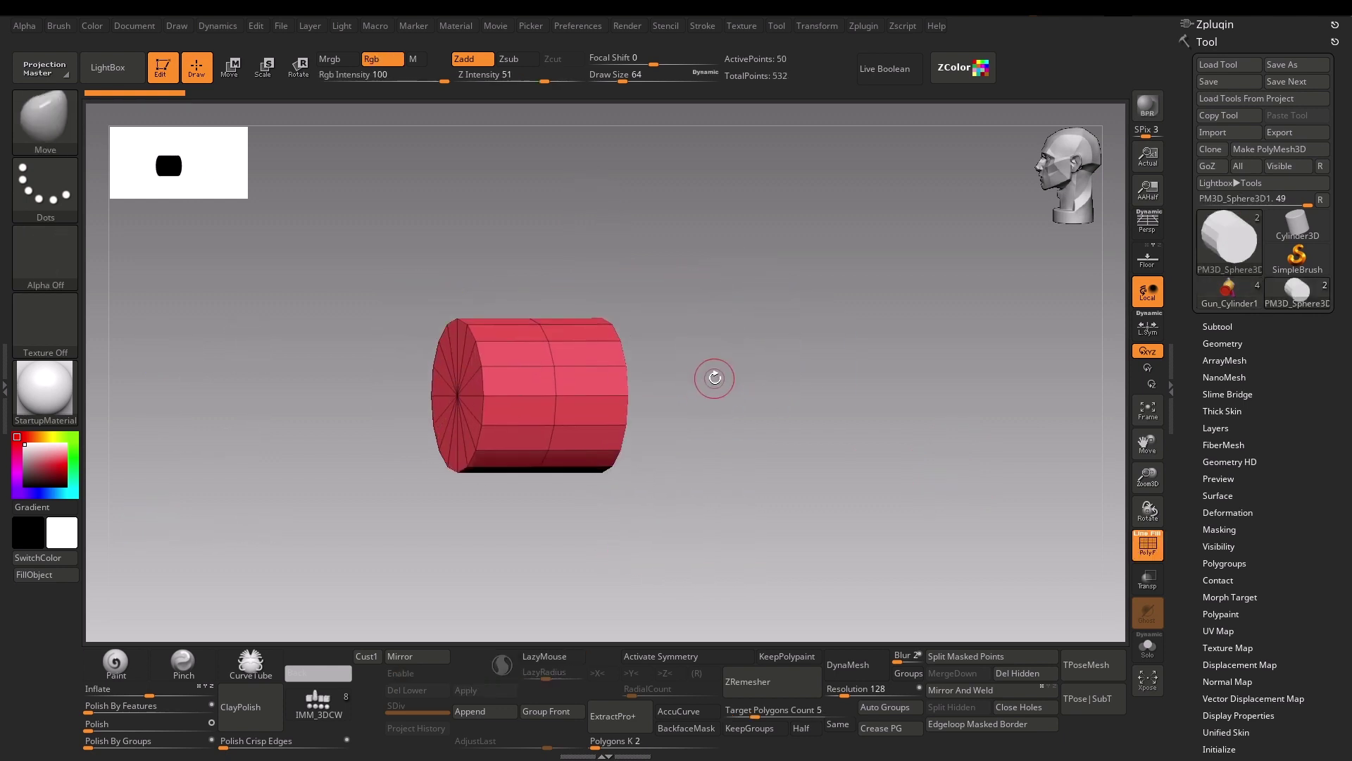
- Drop the cylinder's middle edge loop via the gizmo's Transform Type list, then pick the ZModeler brush
key("w")
left_click(445, 282)
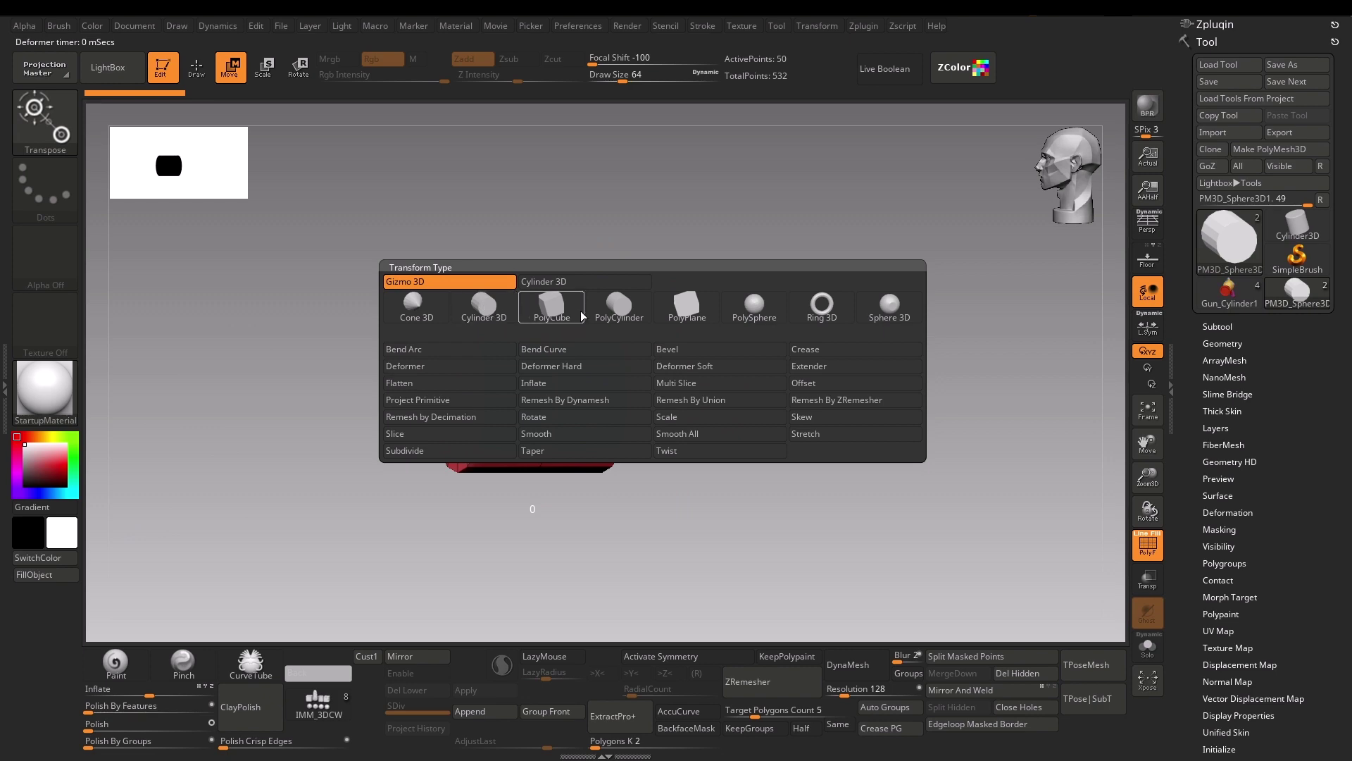
key("q")
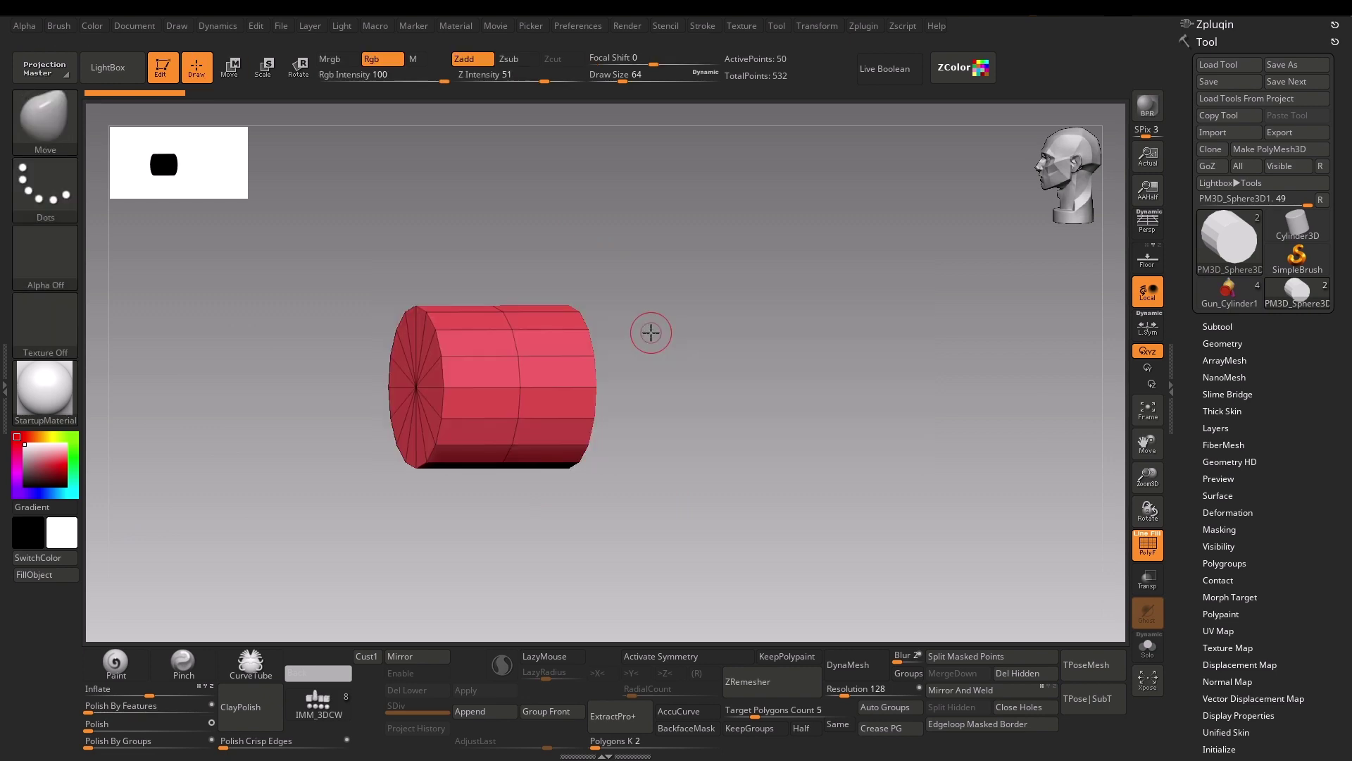
key("b")
key("z")
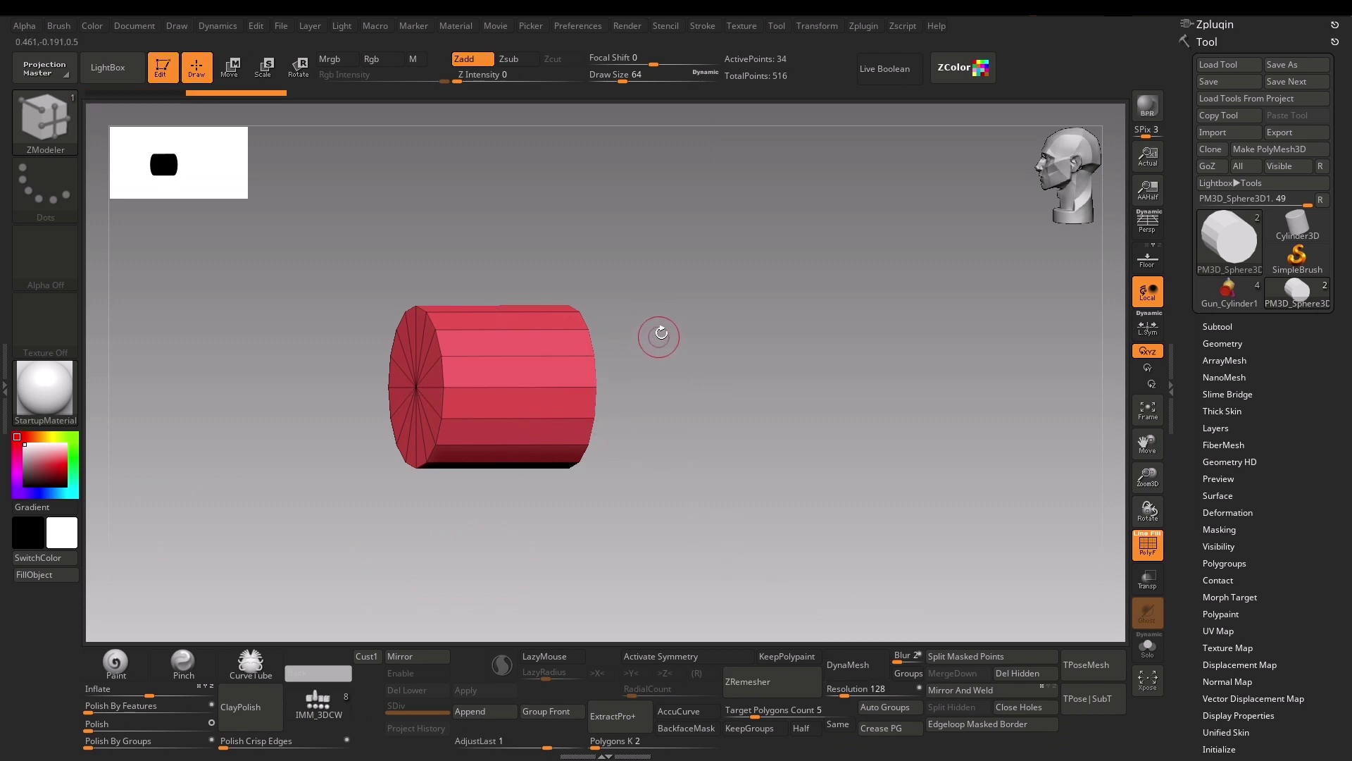
- Pull a duplicate cylinder section out to the right with the Transpose gizmo
left_click_drag(660, 266, 668, 270)
key("w")
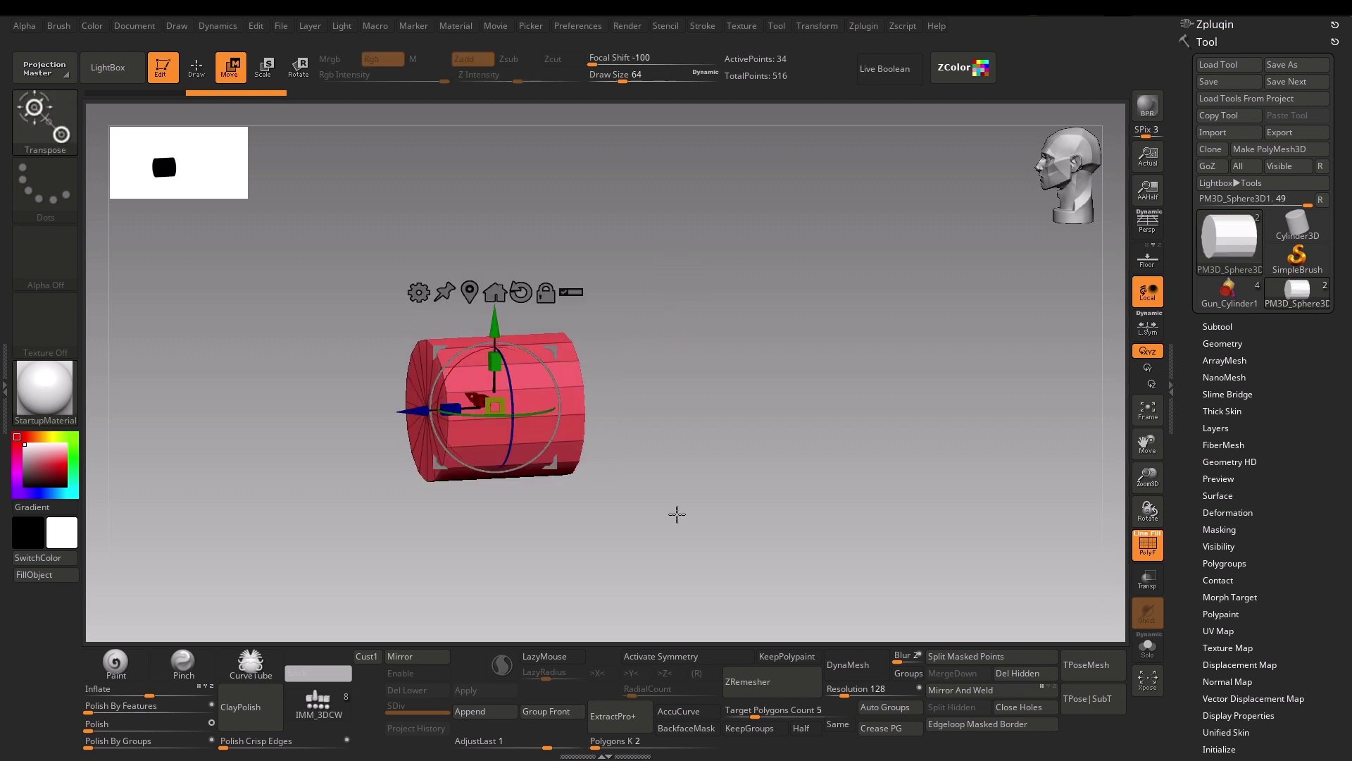
left_click_drag(472, 417, 550, 415, "ctrl")
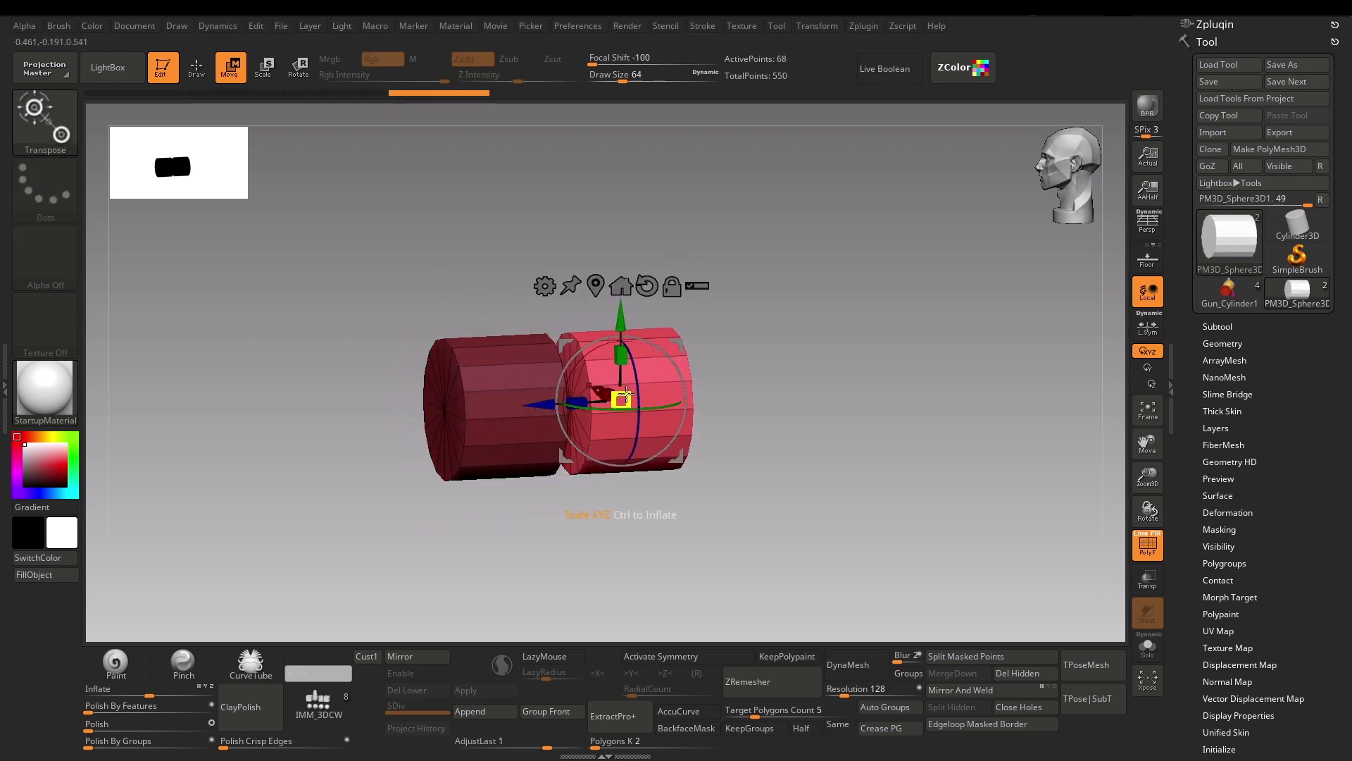
left_click_drag(634, 479, 700, 518, "shift")
- Insert an IMM_3DCW QuadSphere on the cylinders' end and stretch it into an oval along X
key("b")
key("i")
key("m")
mouse_move(544, 422)
left_mouse_down()
mouse_move(596, 451)
mouse_move(715, 610)
mouse_move(690, 466)
left_mouse_up()
key("w")
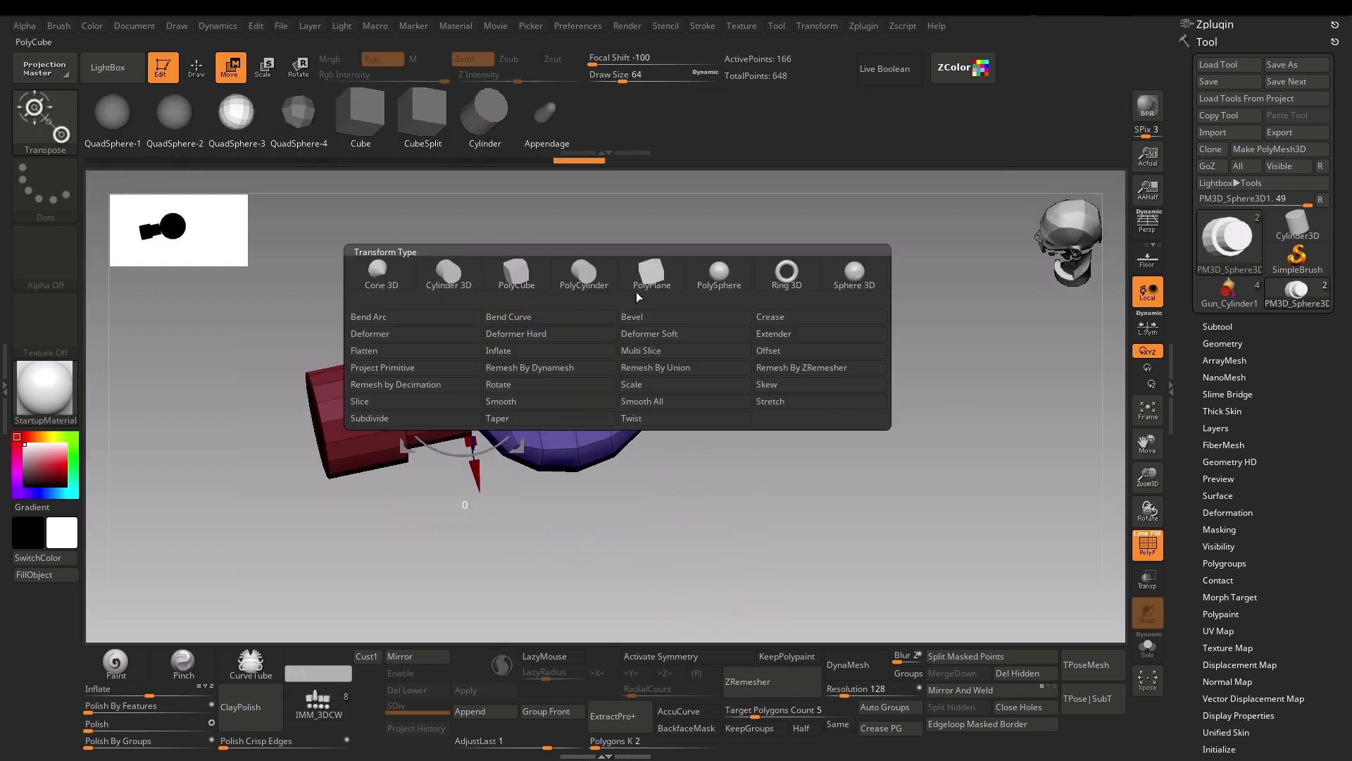
mouse_move(658, 293)
left_mouse_down()
mouse_move(700, 335)
mouse_move(458, 392)
mouse_move(537, 395)
left_mouse_up()
key("q")
key("w")
mouse_move(662, 380)
left_mouse_down("shift")
mouse_move(669, 389)
mouse_move(627, 395)
mouse_move(655, 394)
left_mouse_up("shift")
left_click_drag(552, 390, 679, 426, "alt")
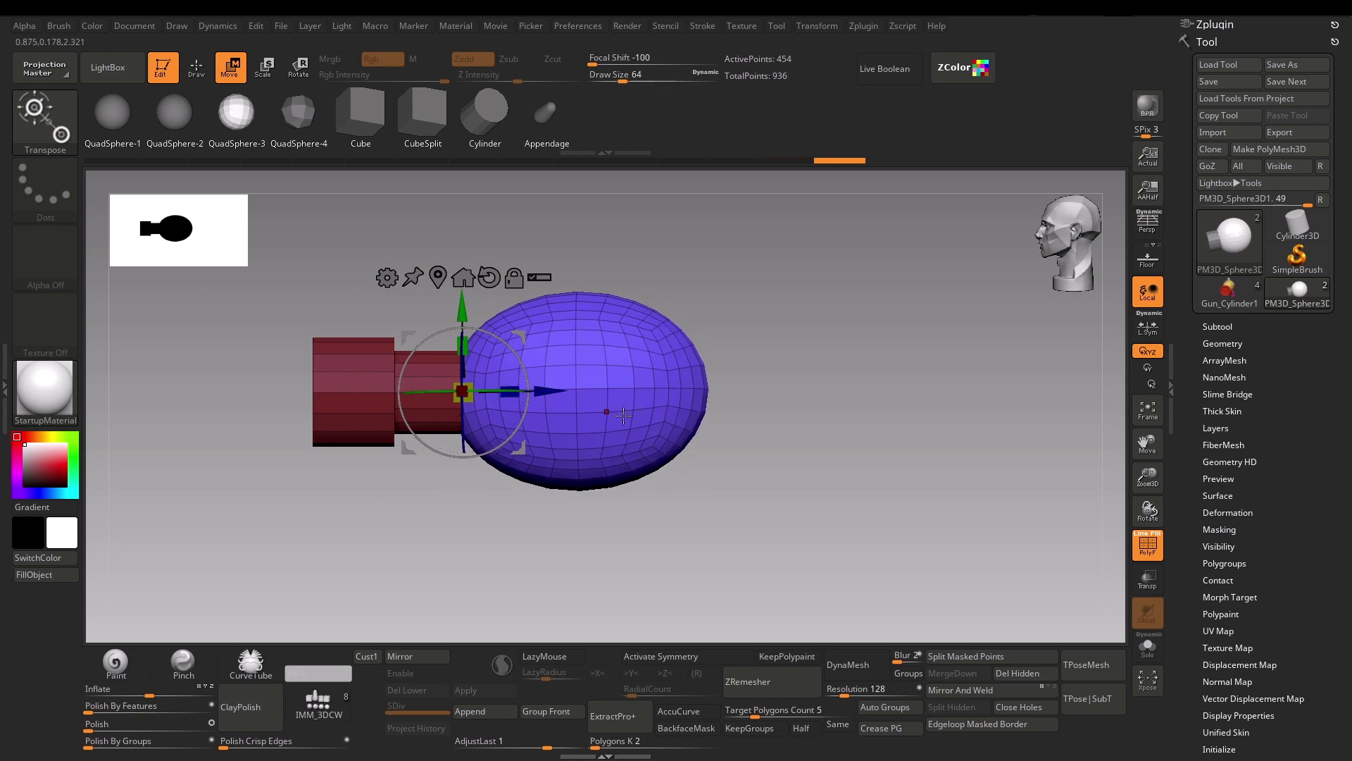
- Enable X symmetry and insert a green cube beneath the purple sphere
key("q")
mouse_move(464, 362)
left_mouse_down()
mouse_move(559, 547)
mouse_move(753, 389)
left_mouse_up()
key("x")
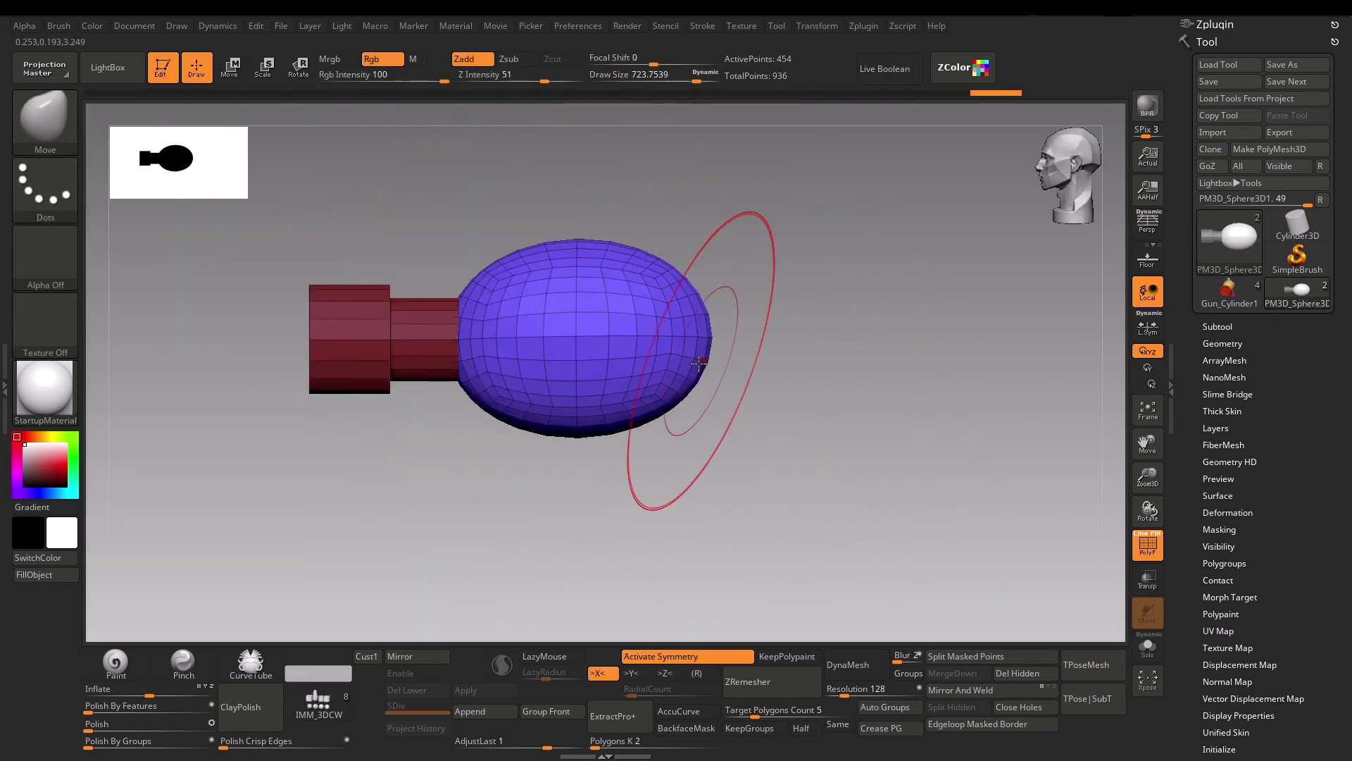
mouse_move(594, 441)
left_mouse_down()
mouse_move(700, 331)
mouse_move(746, 416)
left_mouse_up()
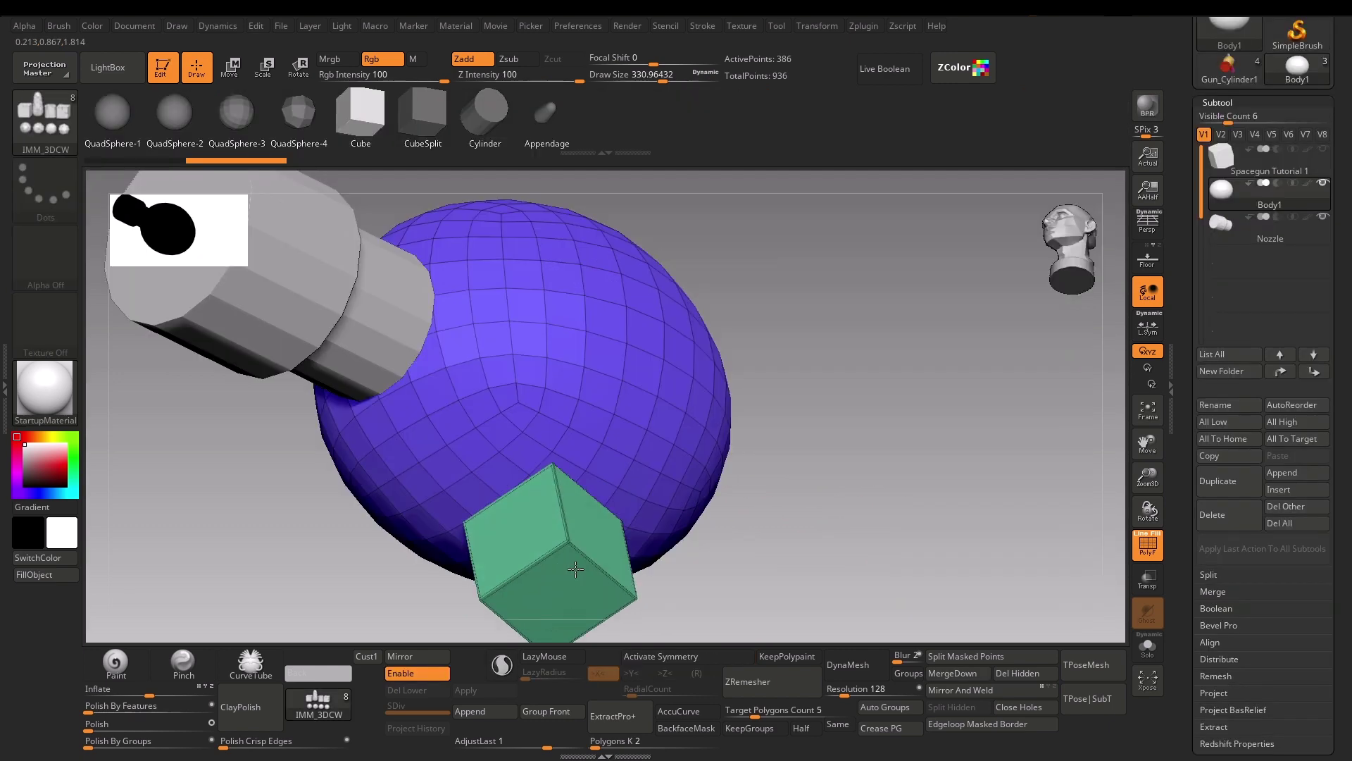
left_click_drag(575, 569, 574, 571)
left_click_drag(690, 570, 767, 574)
- Convert the green cube into a subdivided PolyCube and frame the model around it
key("w")
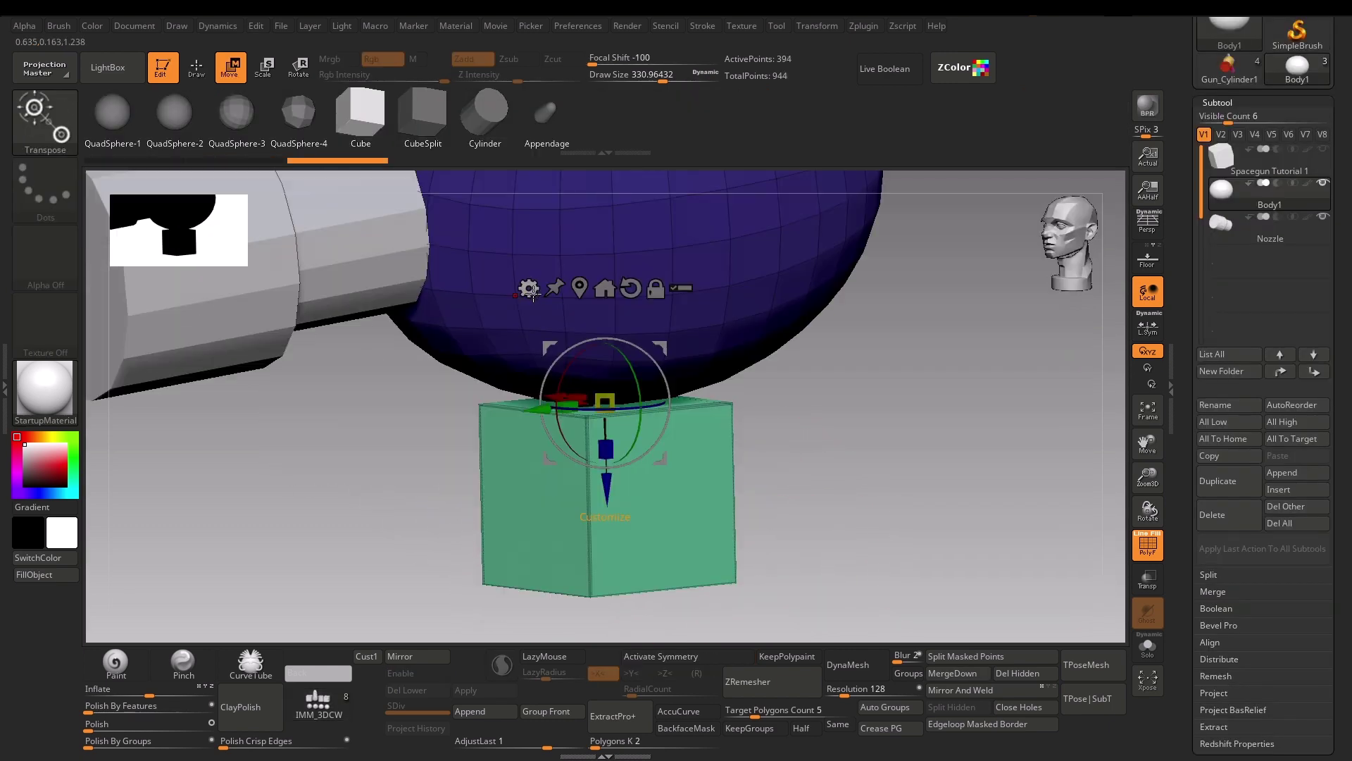
left_click(528, 286)
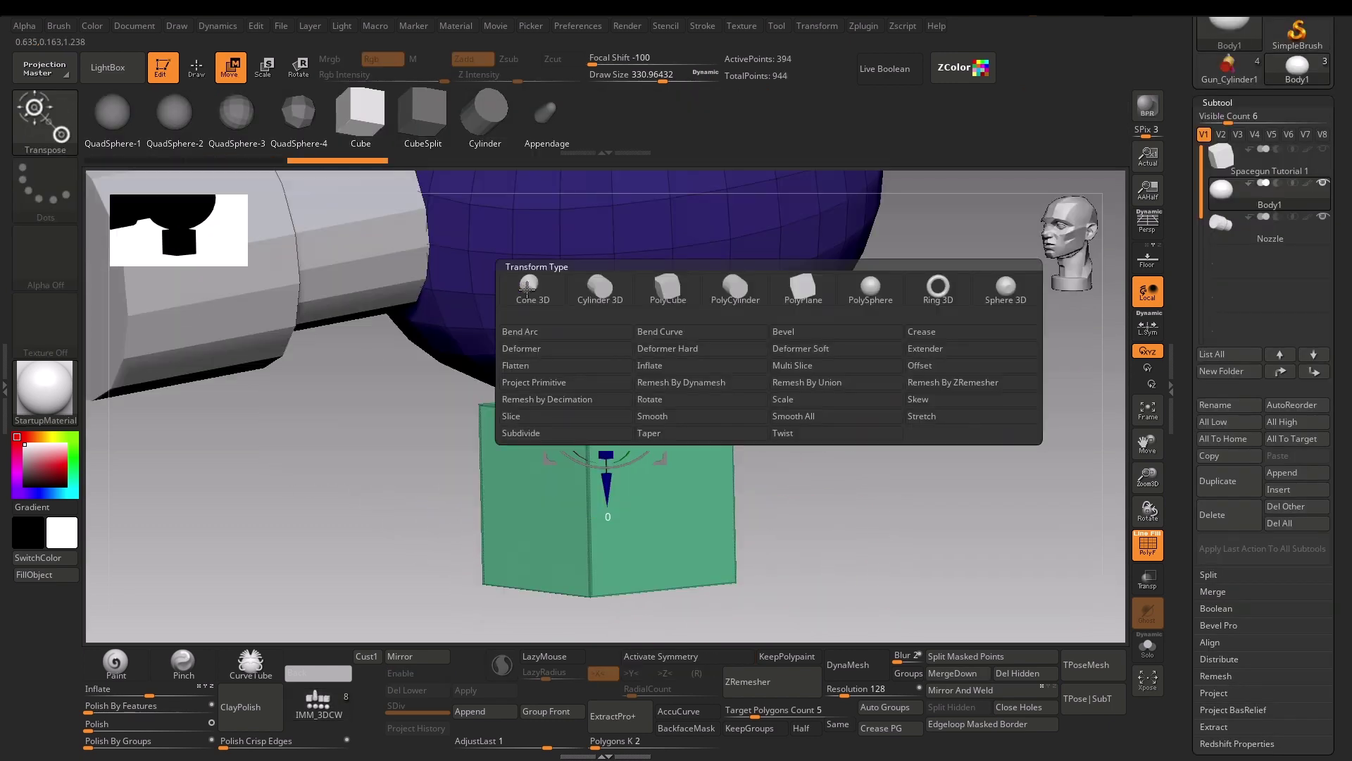
left_click(651, 299)
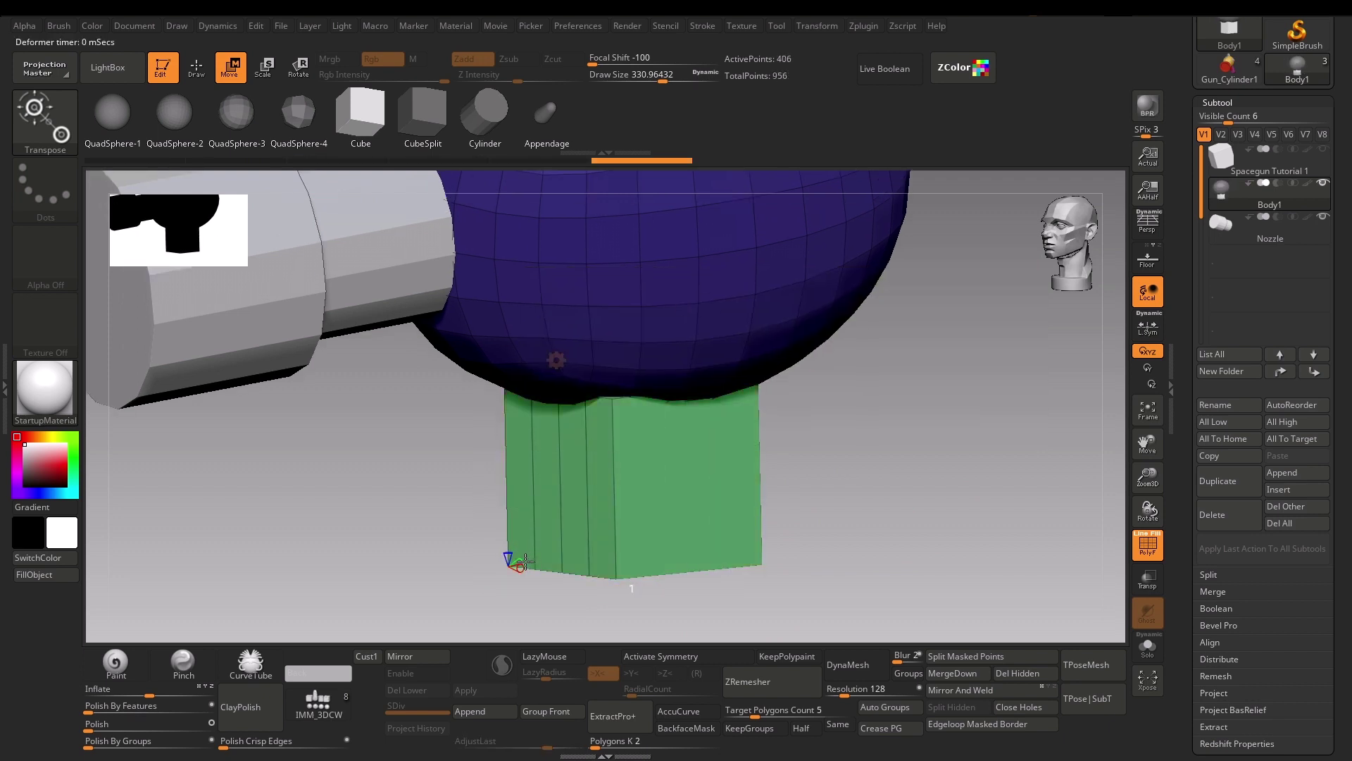
key("f")
left_click_drag(908, 232, 819, 418)
mouse_move(796, 363)
left_mouse_down()
mouse_move(658, 468)
mouse_move(795, 402)
left_mouse_up()
- Taper the handle by dragging the box's bottom edge with ZModeler Edge Move
key("b")
key("z")
key("m")
key("space")
left_click(617, 332)
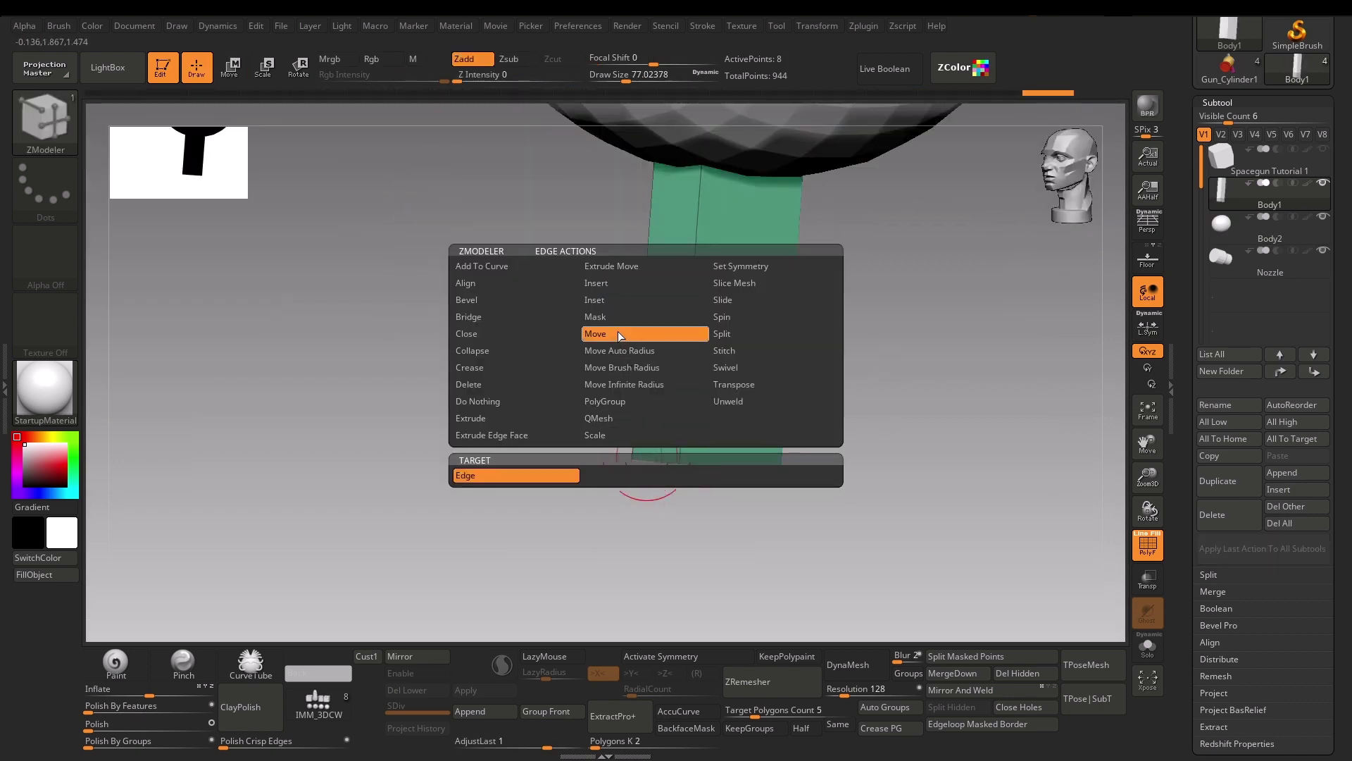
left_click_drag(651, 451, 549, 415)
key("w")
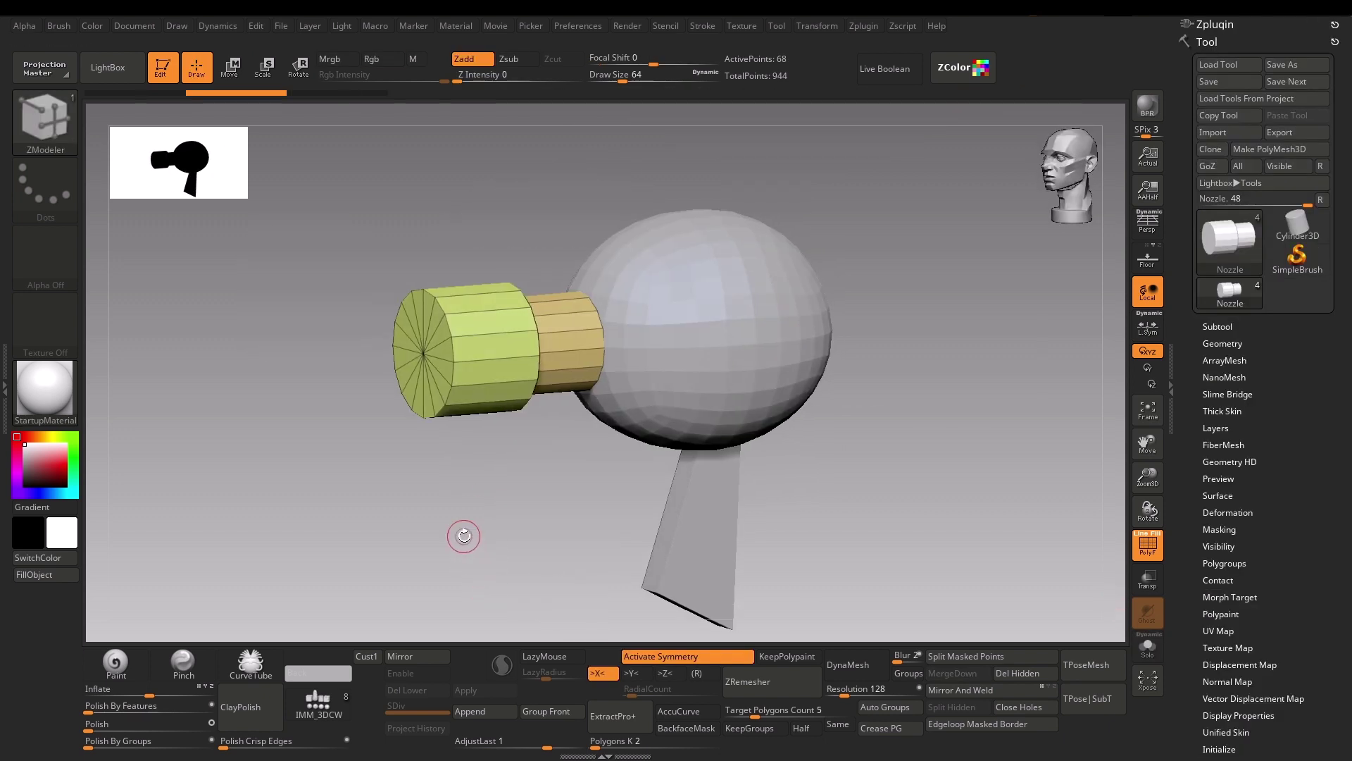
- Slide the nozzle's end cap back using Polygon Move on Flat Island
mouse_move(464, 541)
left_mouse_down()
mouse_move(455, 549)
mouse_move(454, 535)
left_mouse_up()
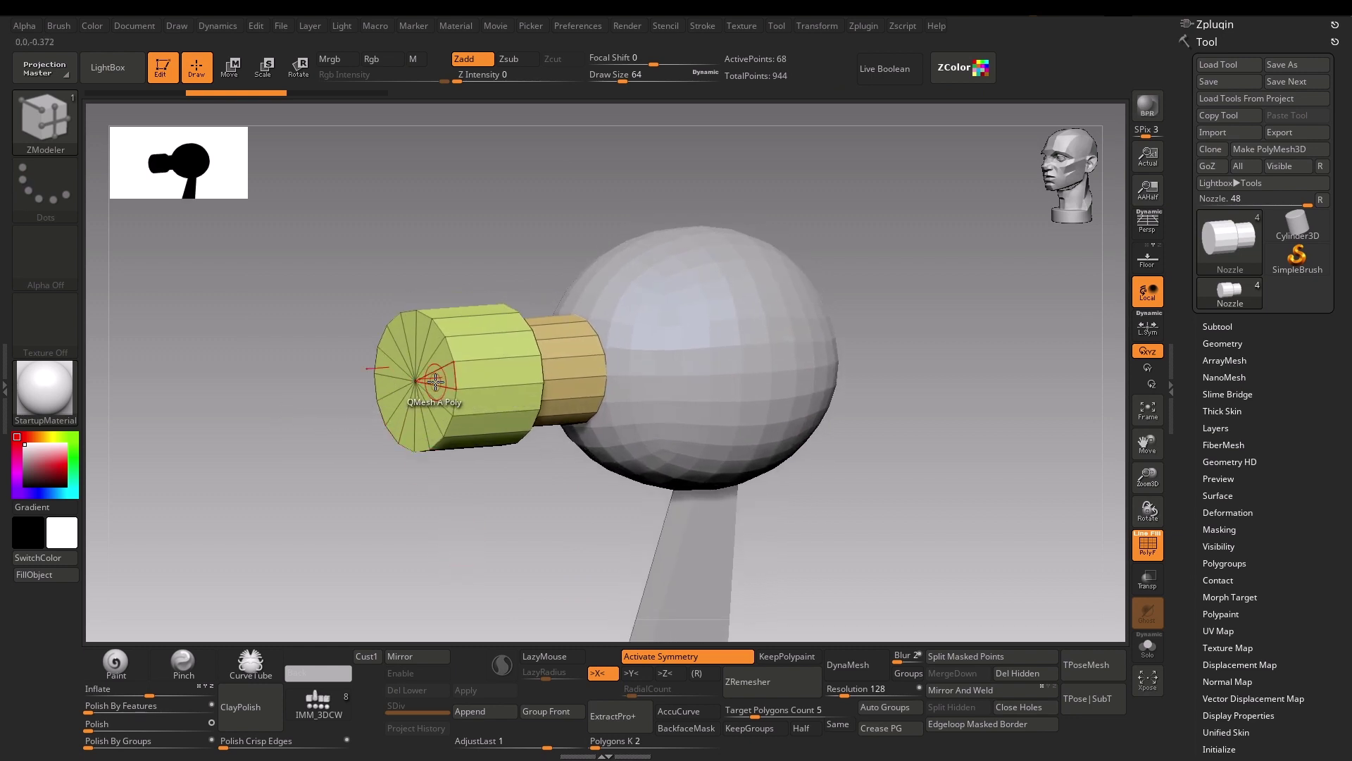
key("space")
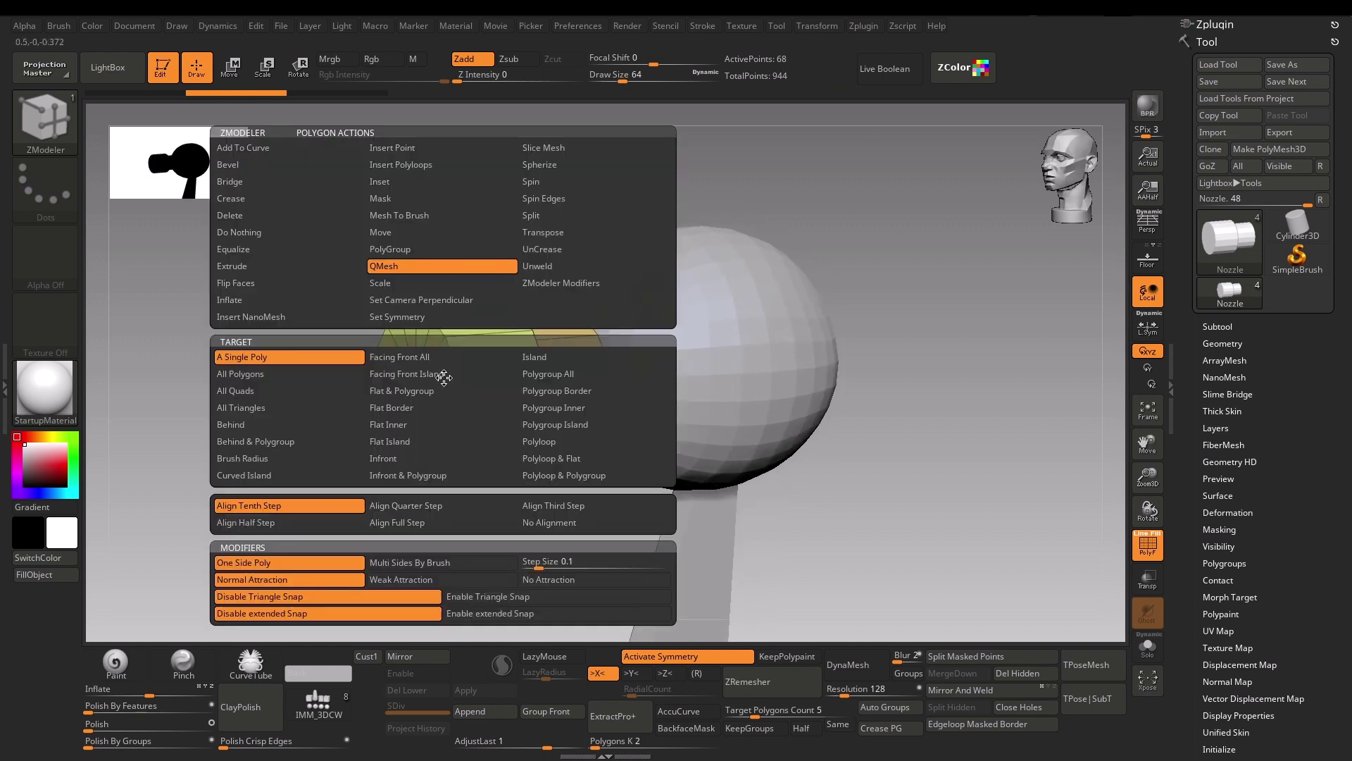
left_click(381, 233)
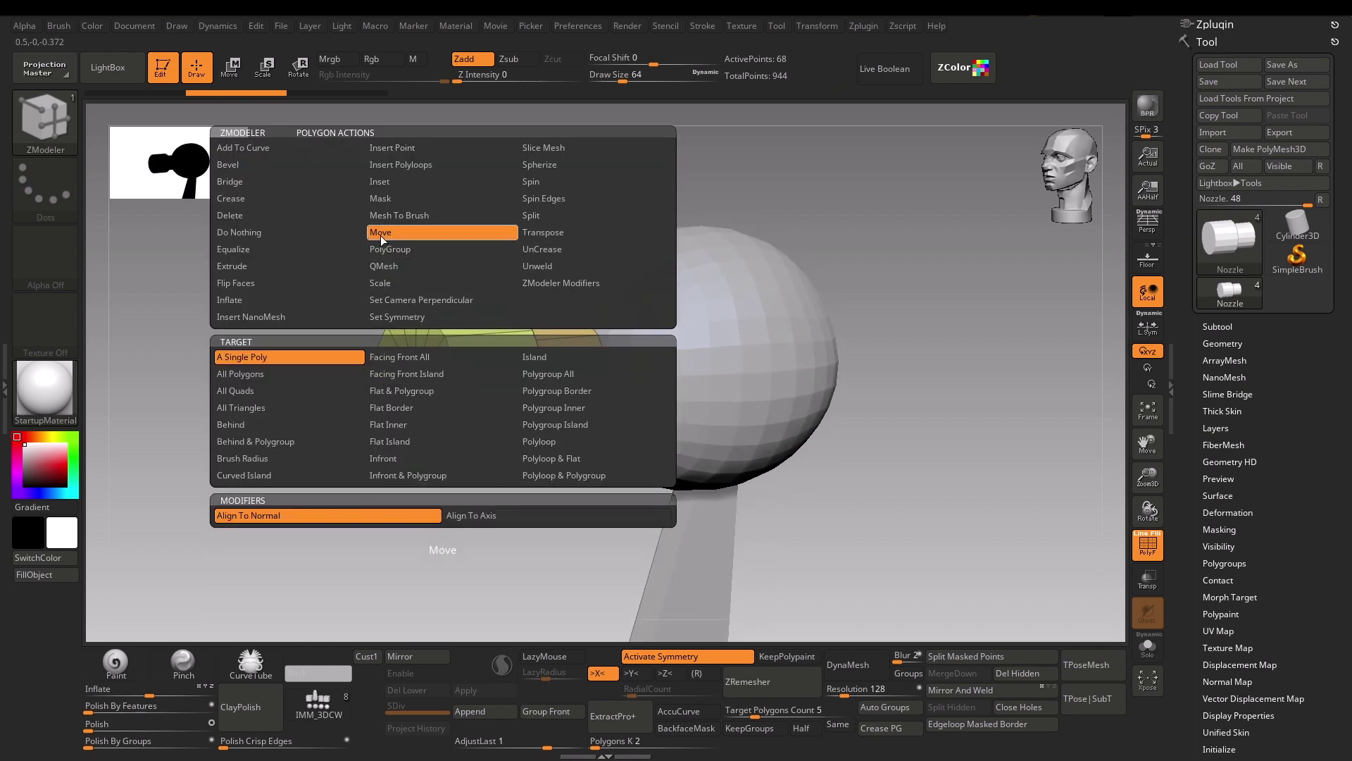
left_click(390, 442)
left_click_drag(434, 357, 460, 359)
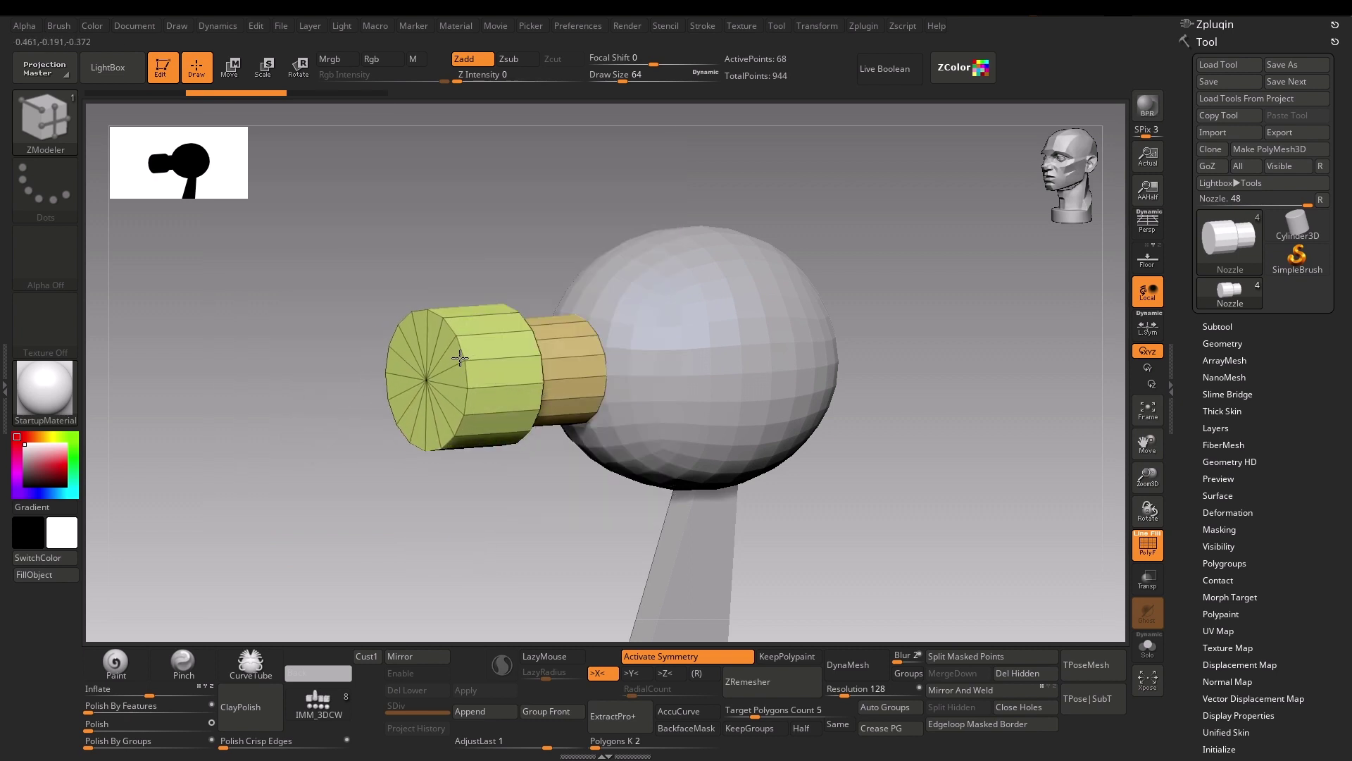
- Flare the nozzle's front loop outward into a cone with Edge Scale on EdgeLoop Complete
key("space")
left_click(414, 436)
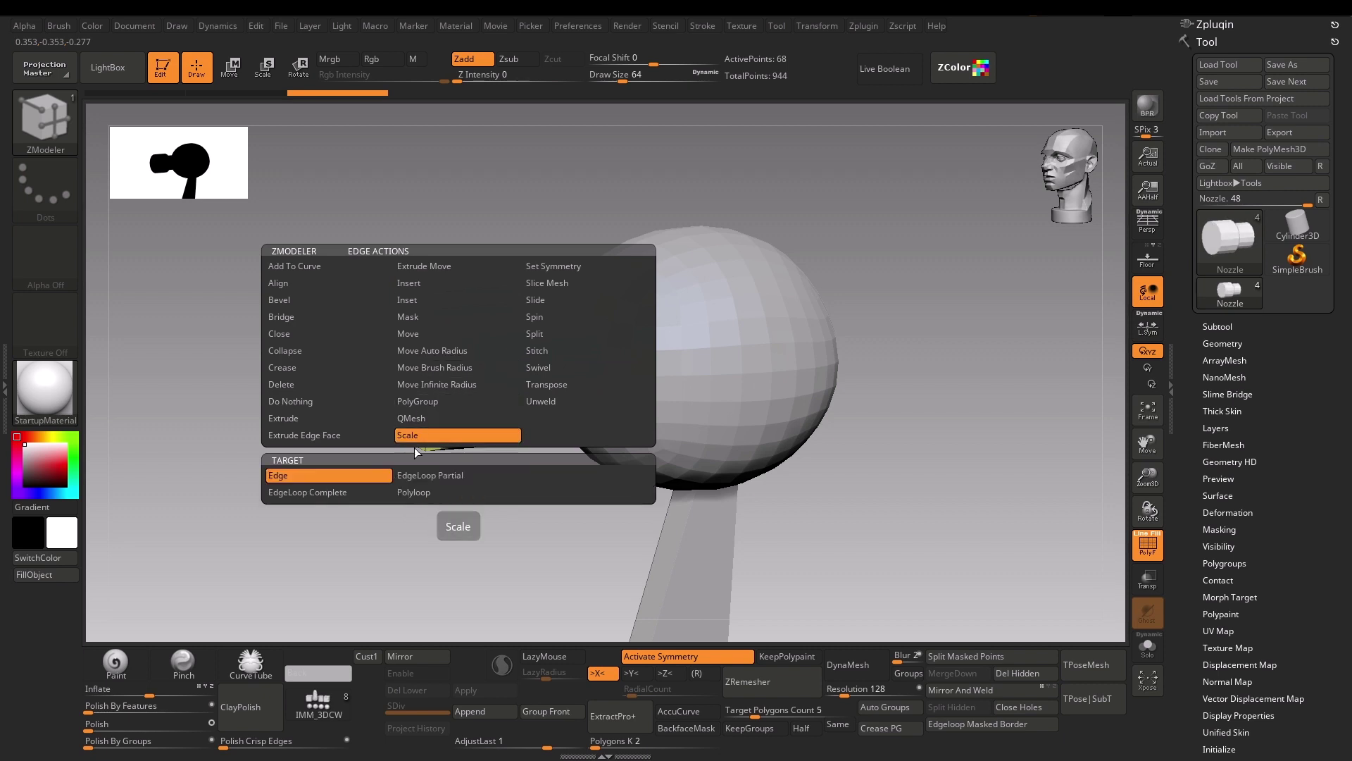
left_click(357, 493)
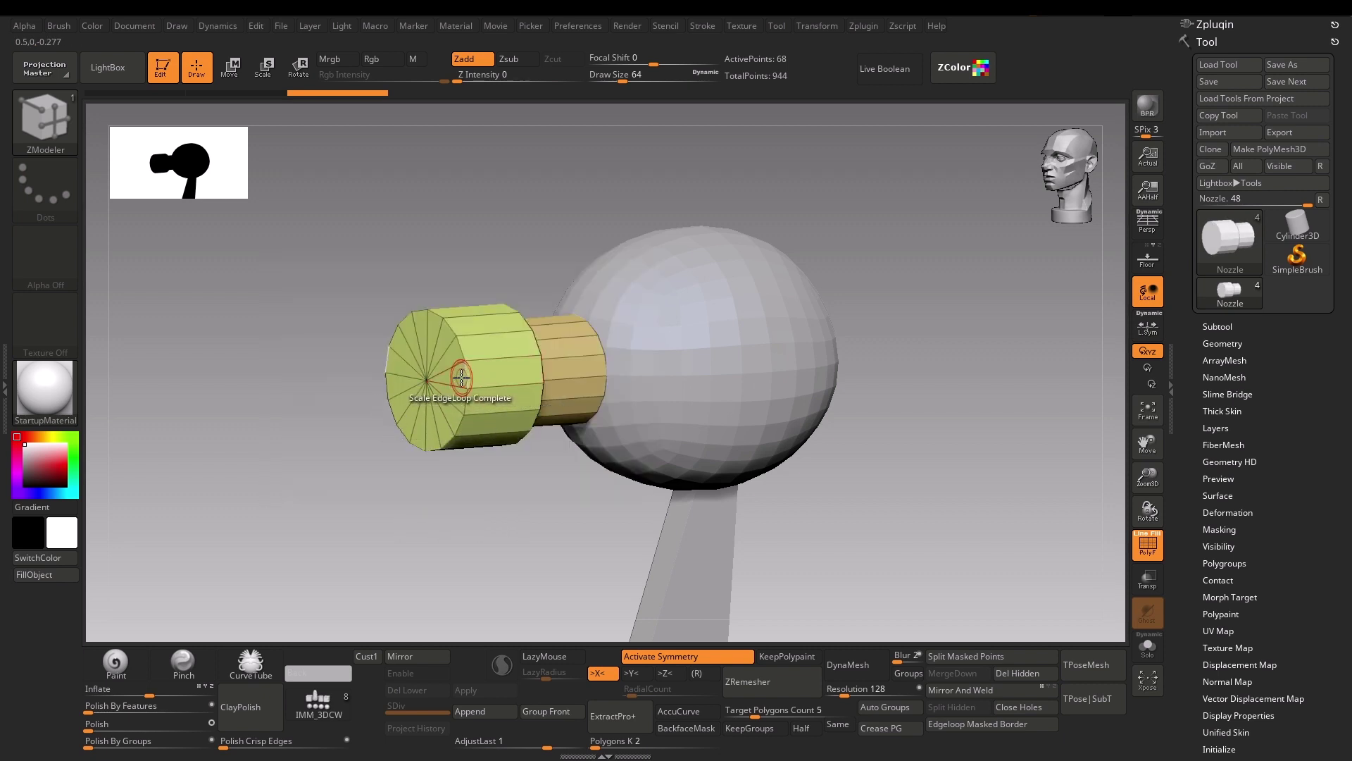
left_click_drag(467, 381, 446, 424)
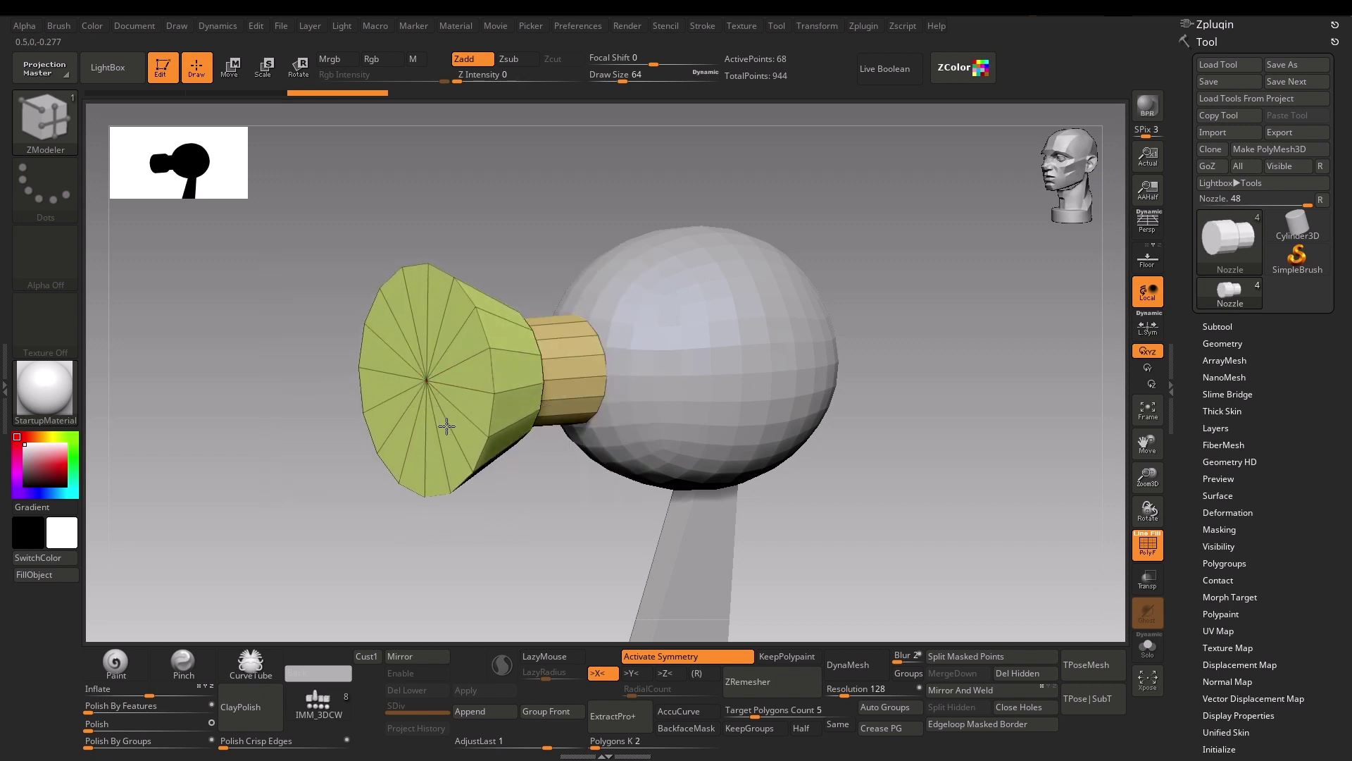
- Insert an edge loop ring on the cone's front face with Edge Insert
key("space")
left_click(459, 284)
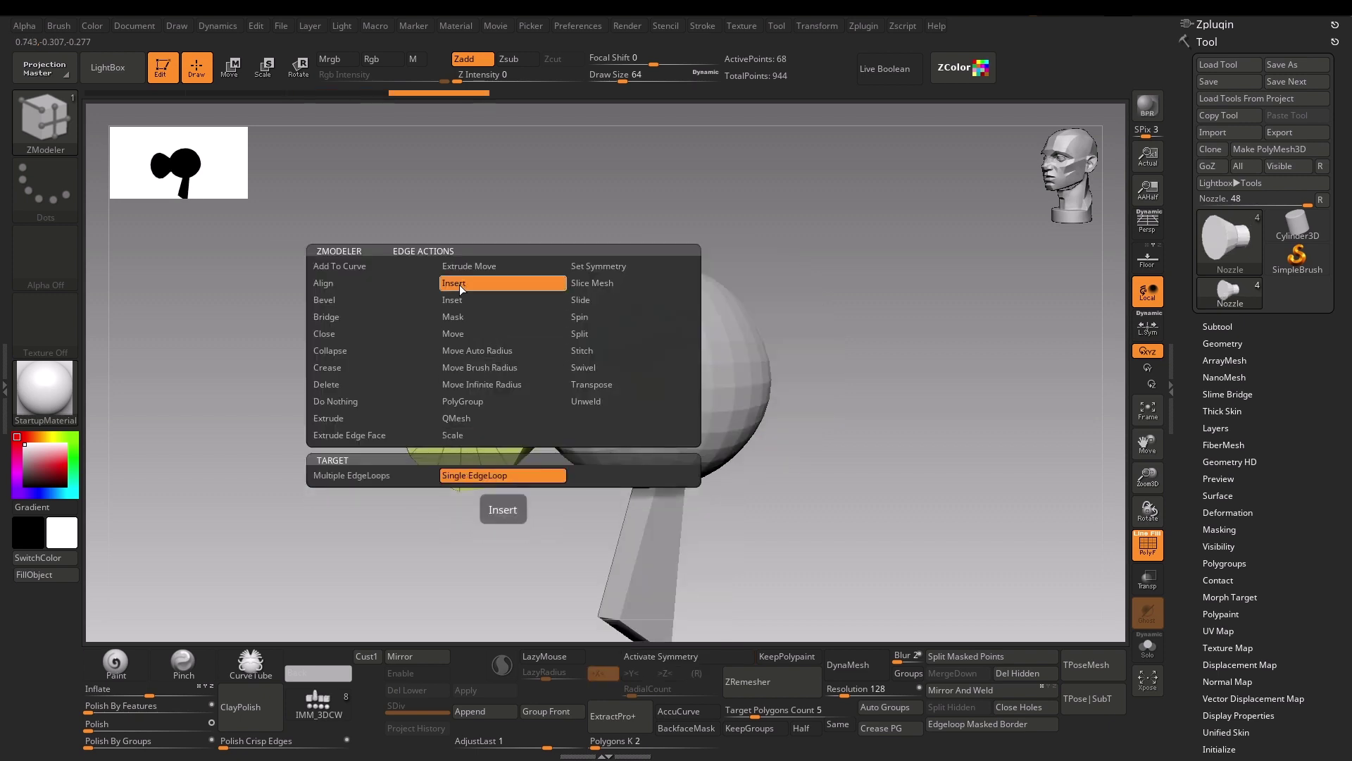
left_click(499, 349)
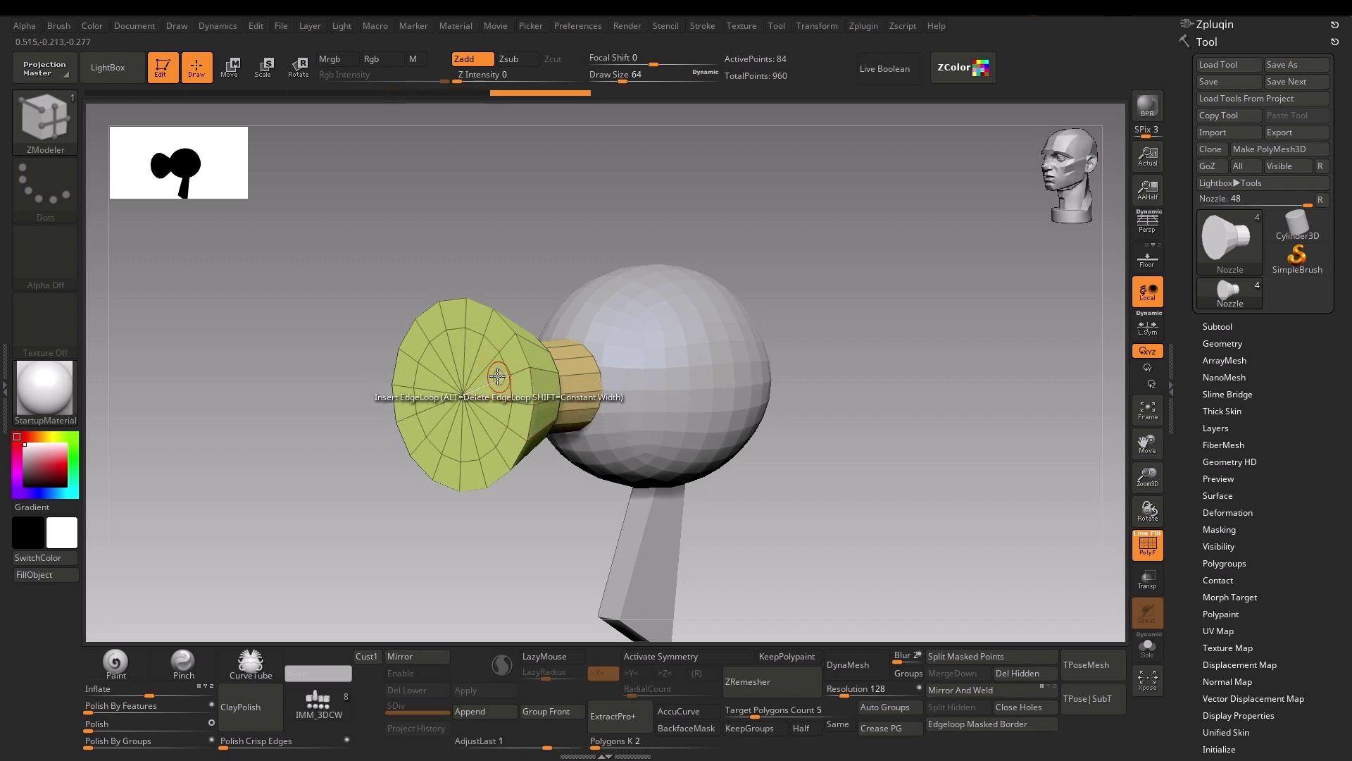
- Recess the cone's centre inward with Polygon Extrude targeting Flat Inner
key("space")
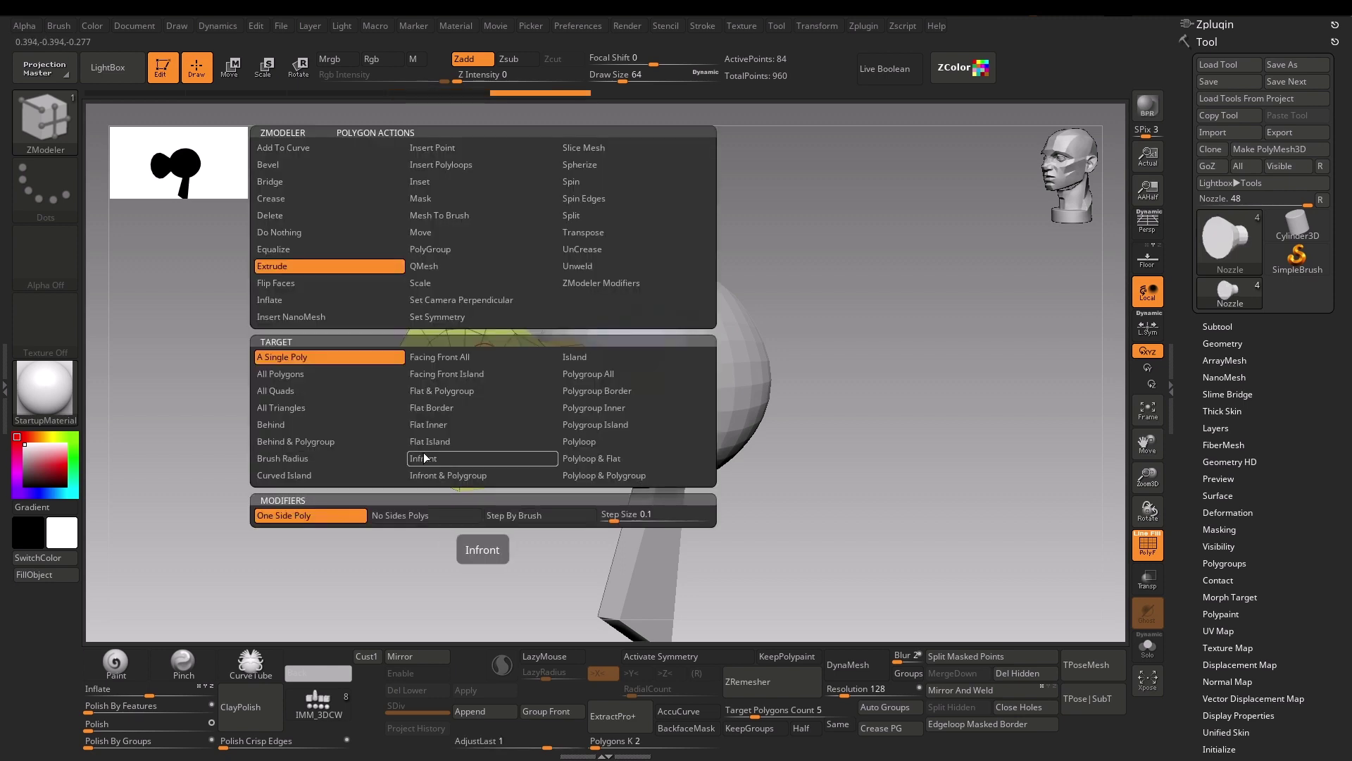
left_click(438, 426)
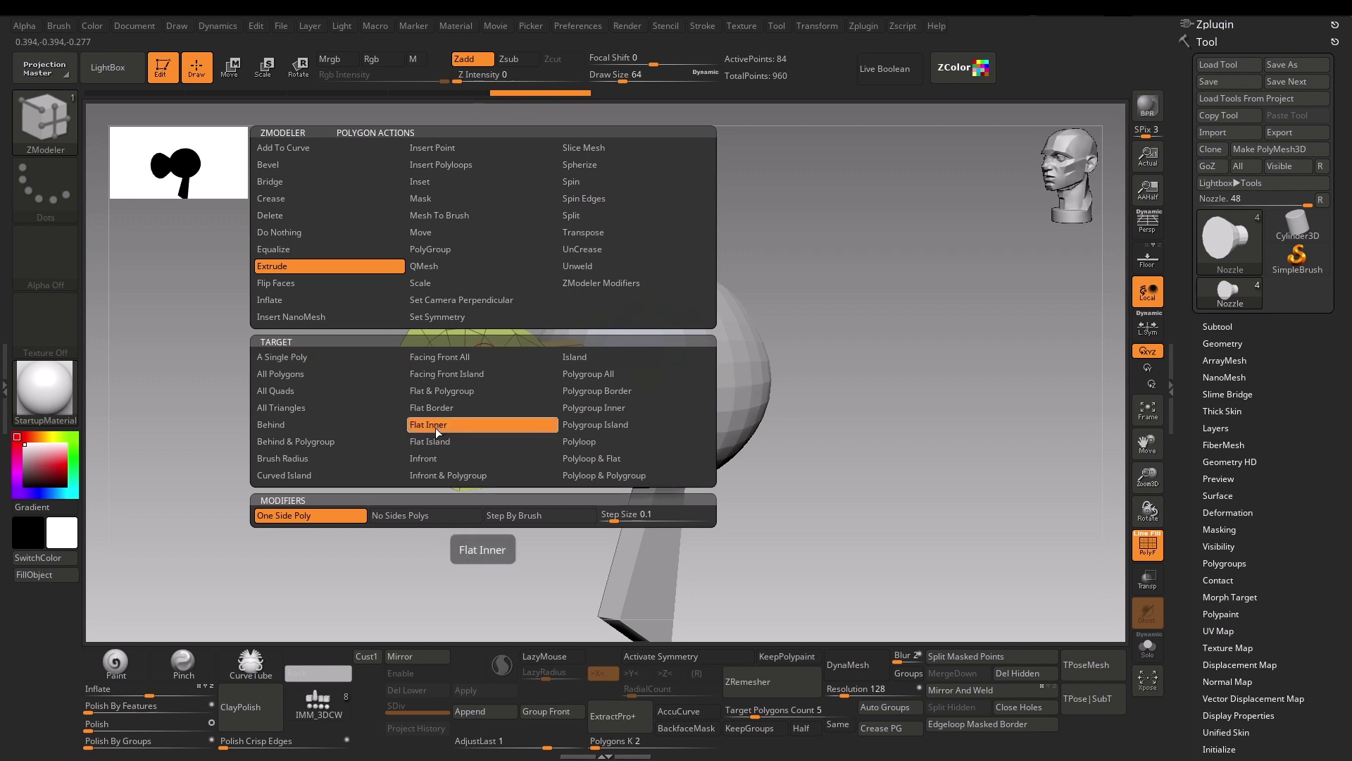
left_click_drag(491, 374, 548, 369)
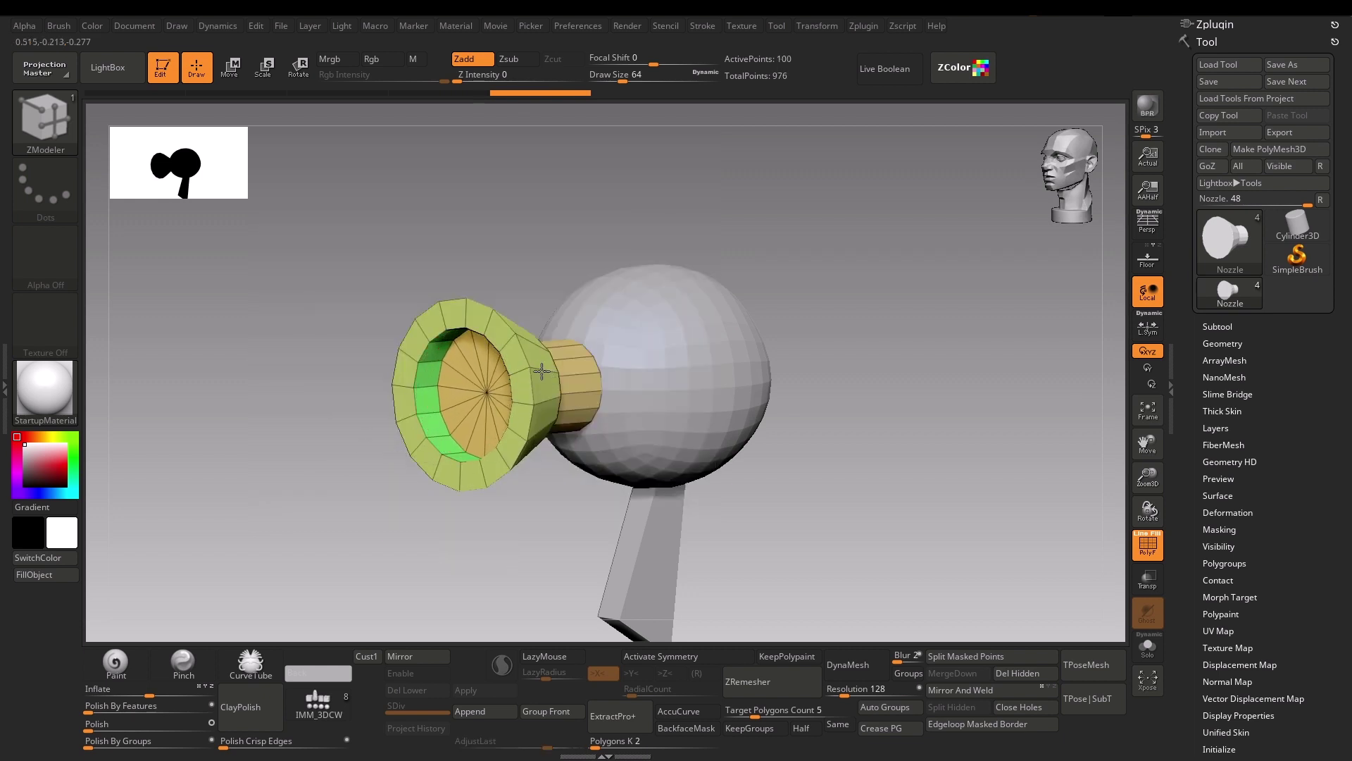
- Turn on Dynamic Subdiv and add a supporting edge loop to the nozzle rim
left_click_drag(553, 521, 565, 588)
key("d")
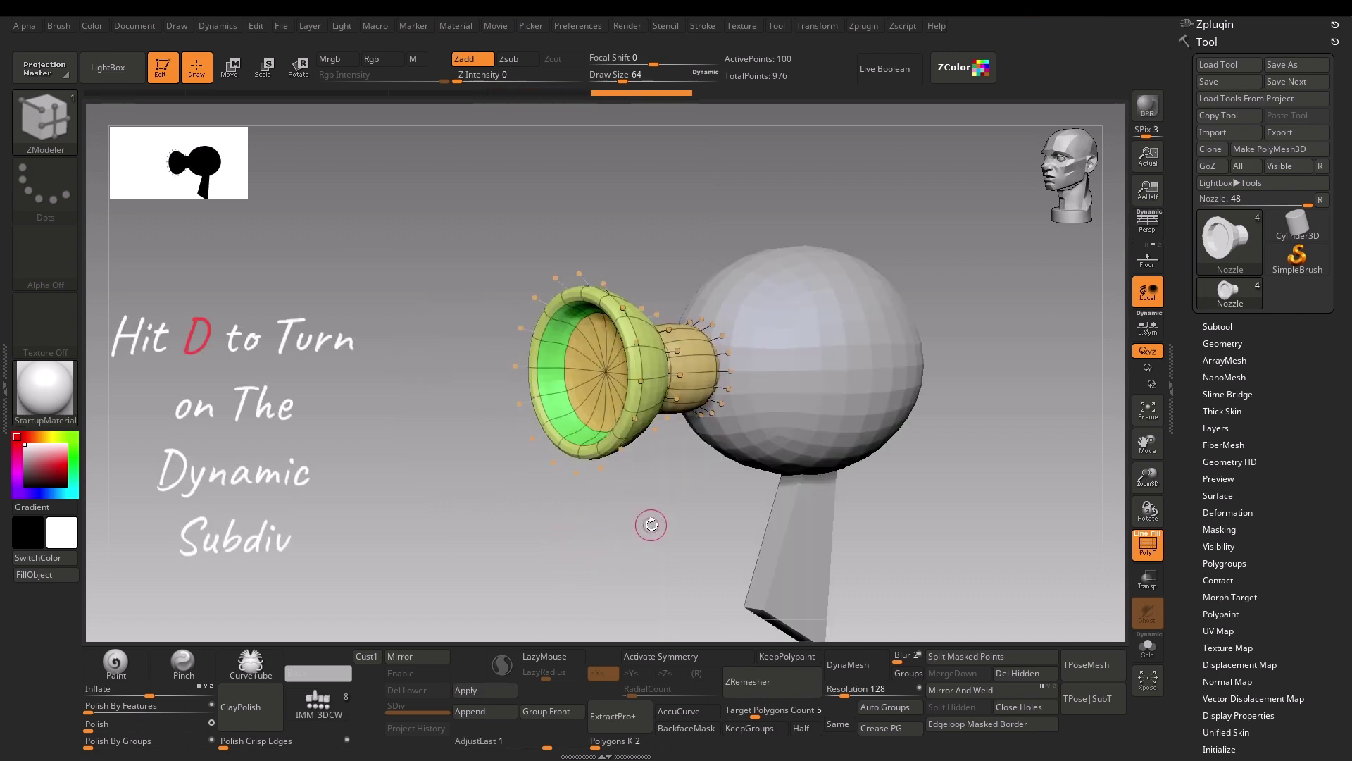
mouse_move(651, 524)
left_mouse_down()
mouse_move(582, 543)
mouse_move(592, 561)
mouse_move(722, 573)
mouse_move(693, 546)
mouse_move(588, 537)
mouse_move(619, 565)
mouse_move(608, 560)
mouse_move(627, 555)
mouse_move(534, 568)
mouse_move(579, 567)
mouse_move(600, 525)
mouse_move(596, 470)
mouse_move(621, 527)
mouse_move(447, 341)
left_mouse_up()
left_click(450, 356)
left_click_drag(492, 390, 467, 362)
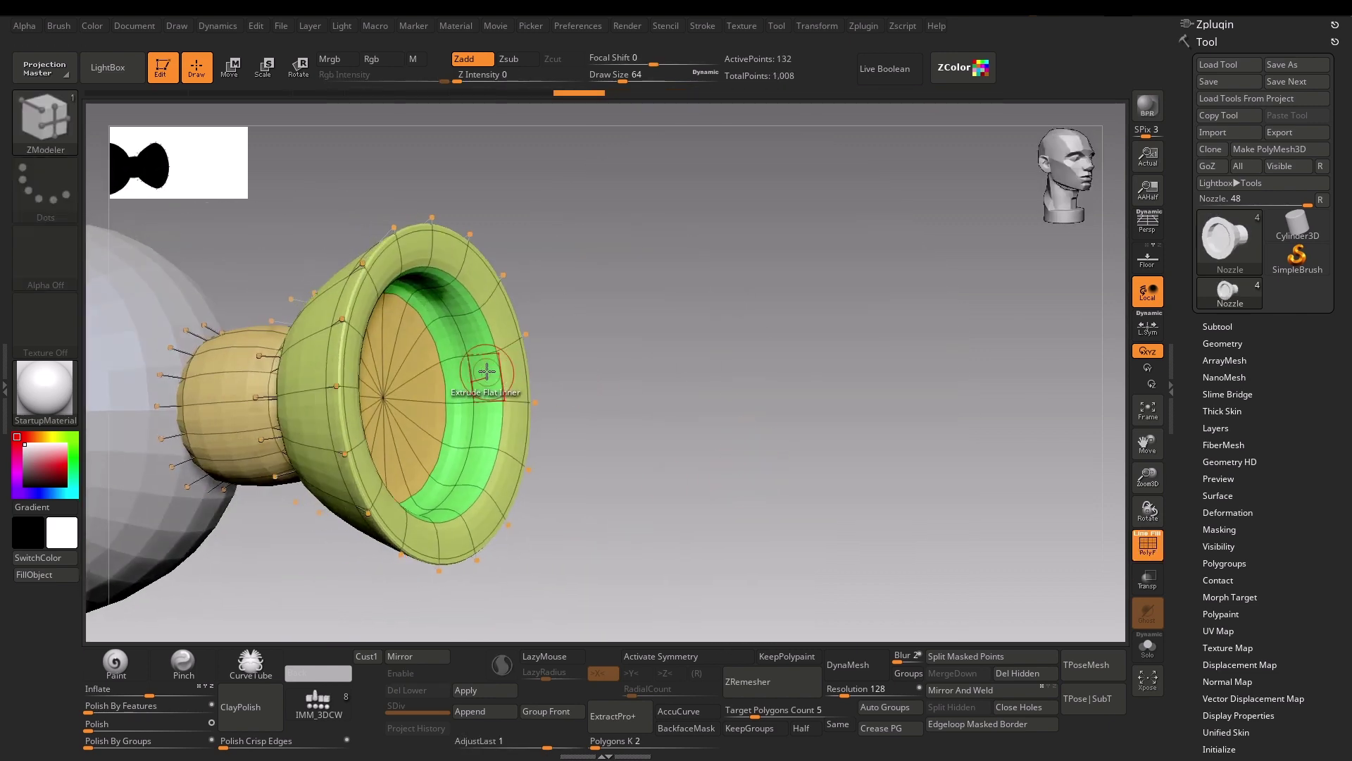
left_click_drag(649, 423, 670, 594)
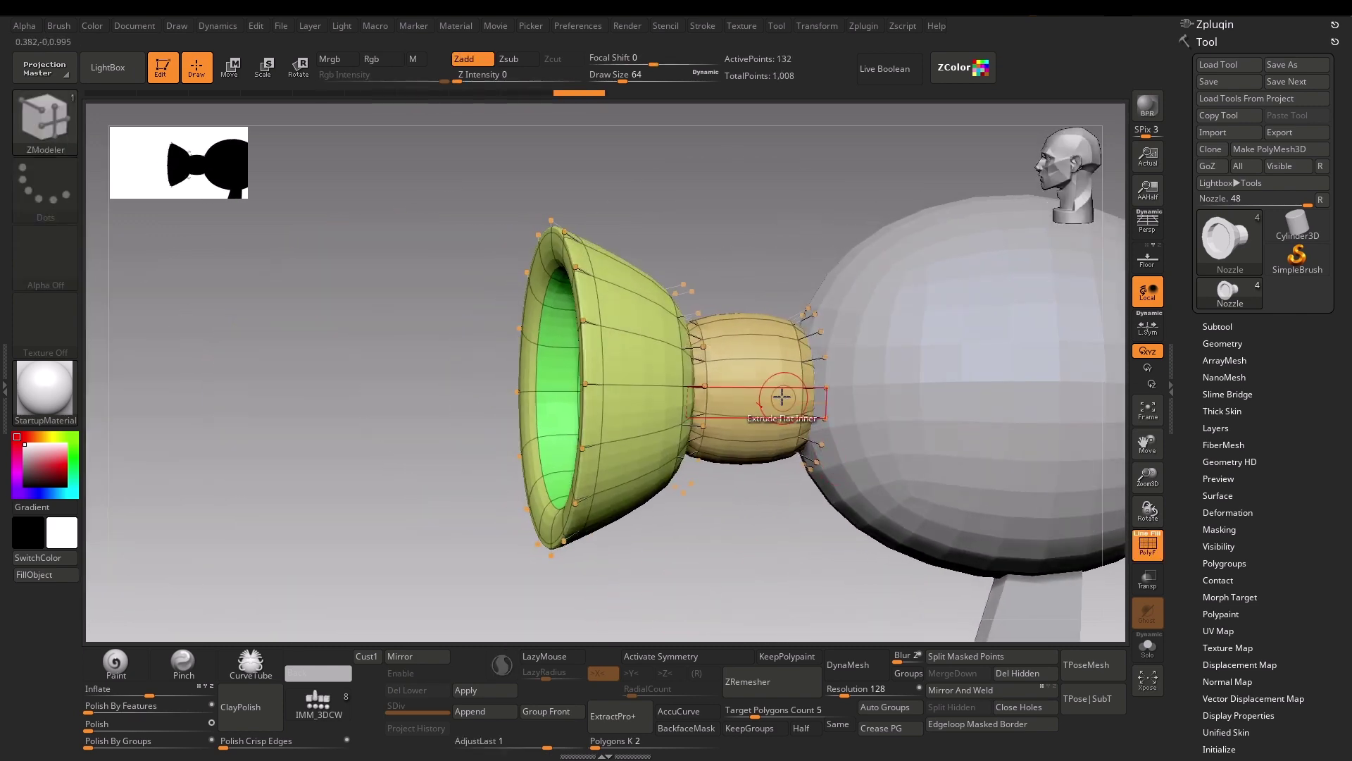
- Lengthen the neck by pulling its ring out, then add support loops on the neck and nozzle
left_click_drag(779, 395, 824, 395)
left_click(713, 396)
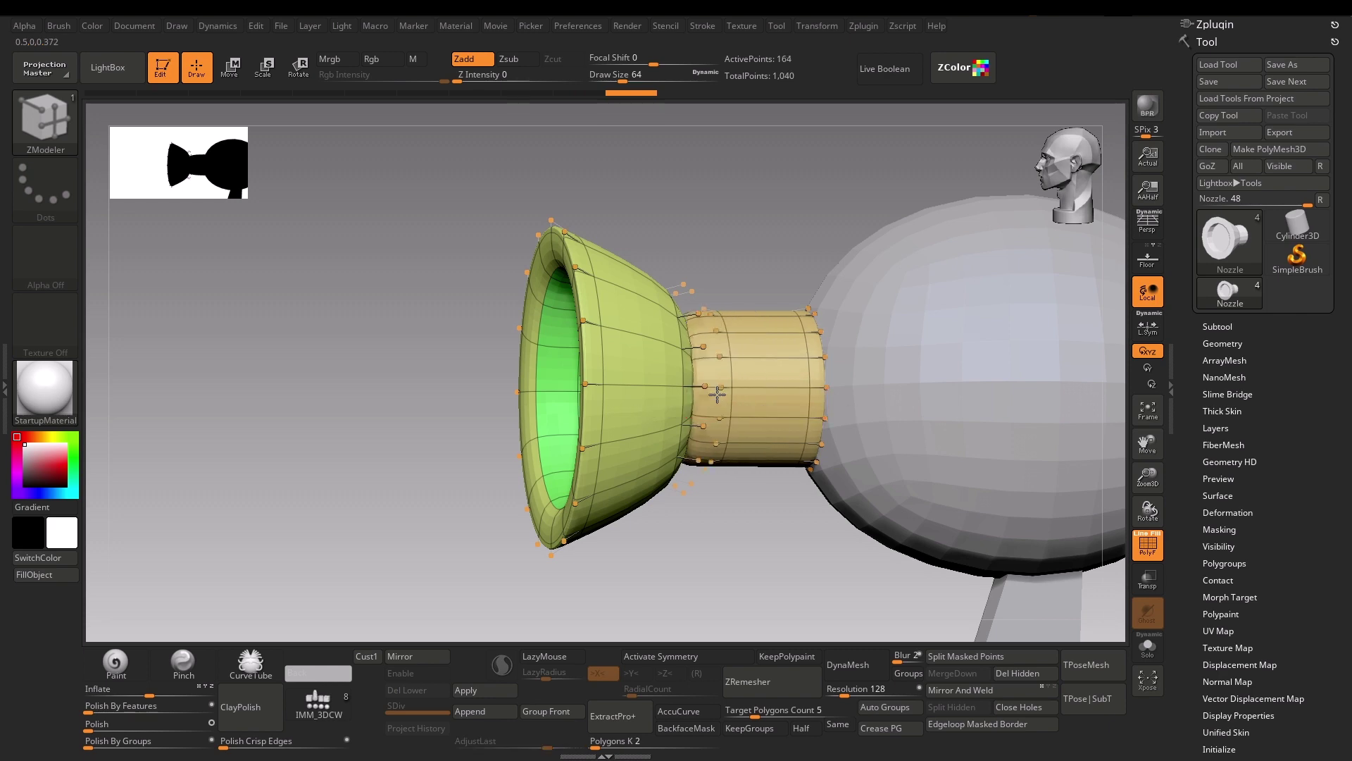
left_click_drag(713, 556, 670, 391)
left_click(669, 392)
mouse_move(676, 556)
left_mouse_down()
mouse_move(694, 493)
mouse_move(660, 462)
mouse_move(551, 560)
left_mouse_up()
left_click(602, 355)
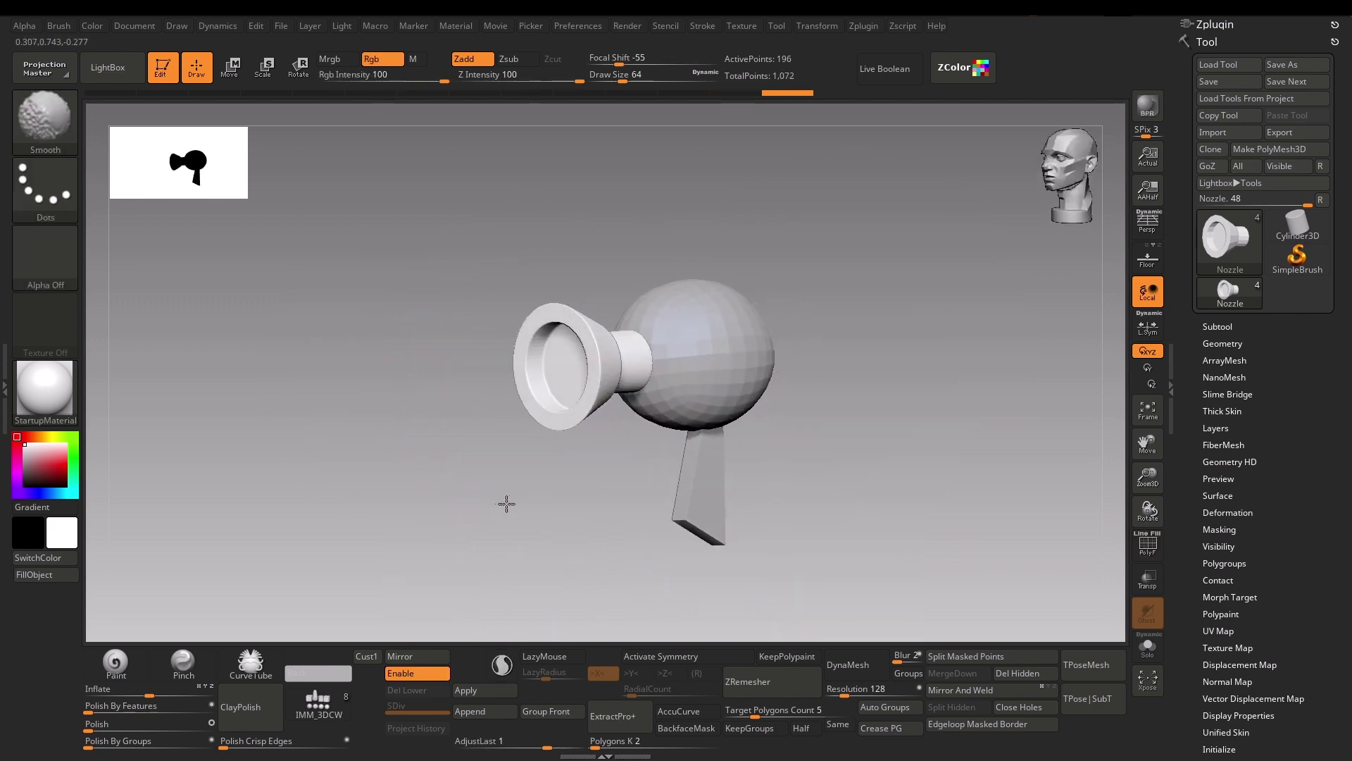
left_click_drag(504, 504, 875, 519)
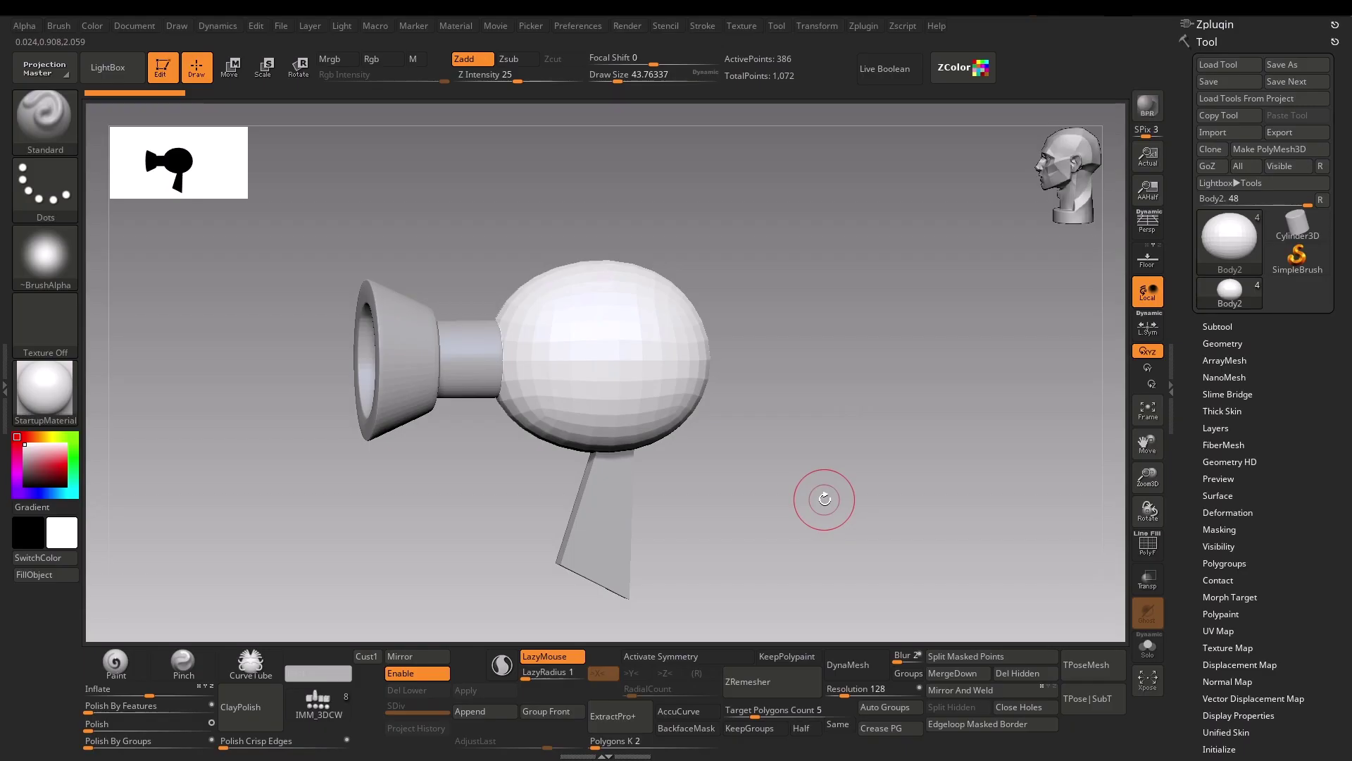
- Pick the CurveTube brush and draw a looping tube off the sphere's back
key("b")
key("c")
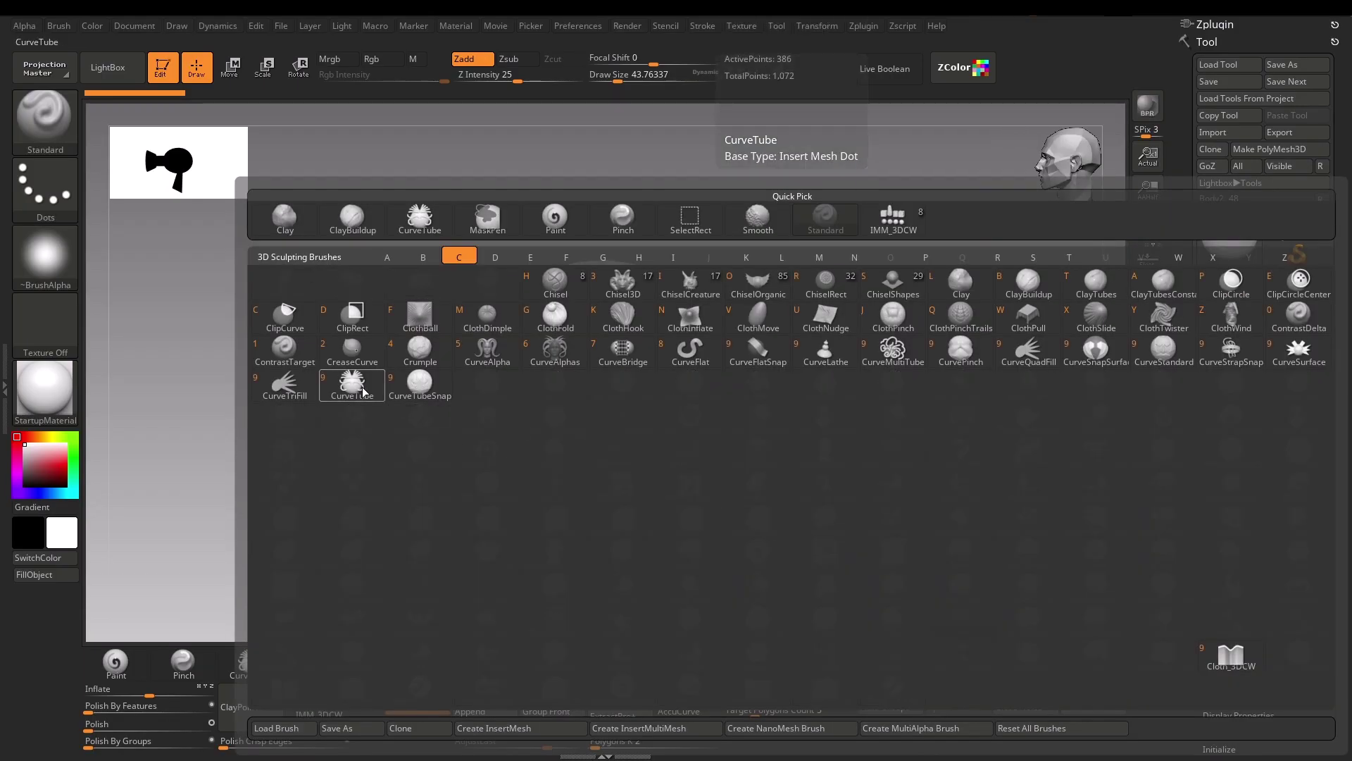
key("Escape")
key("b")
key("m")
key("v")
key("b")
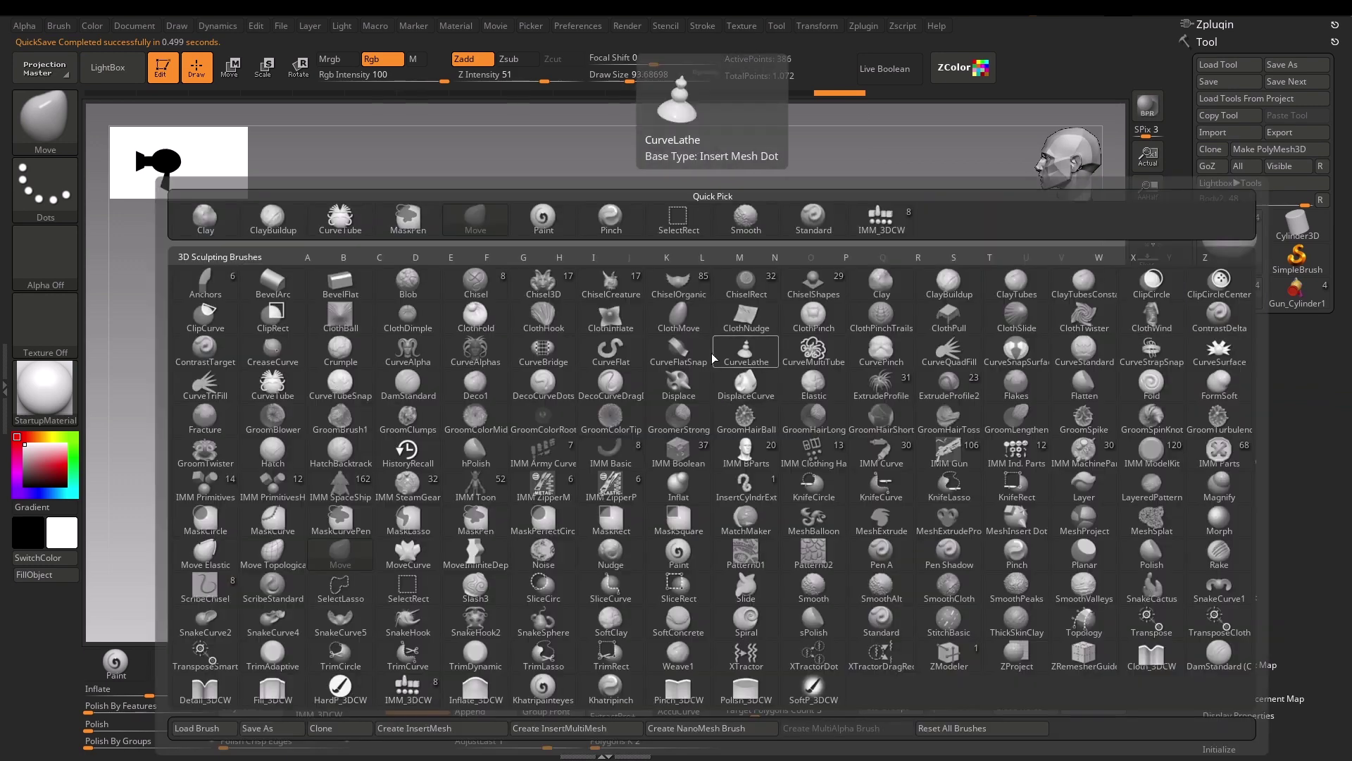
left_click(341, 220)
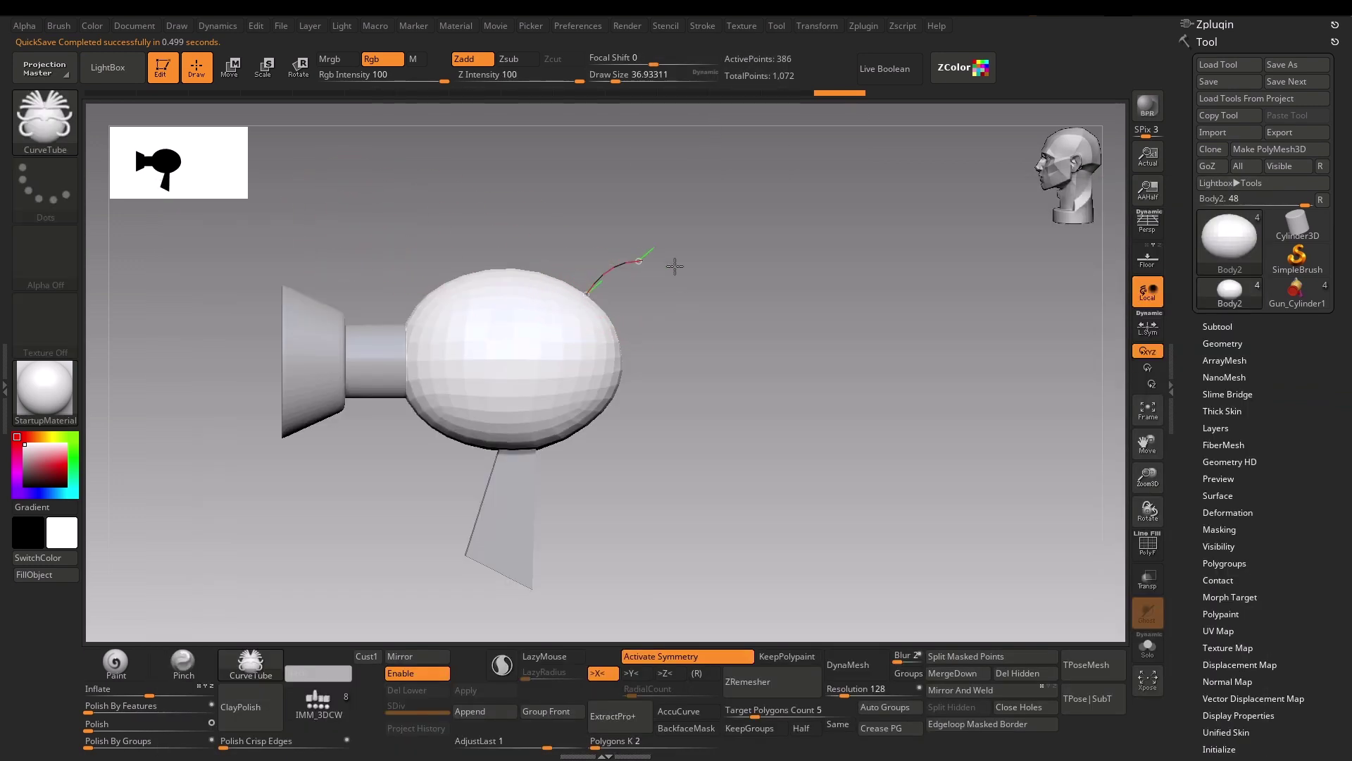
left_click_drag(617, 411, 617, 422)
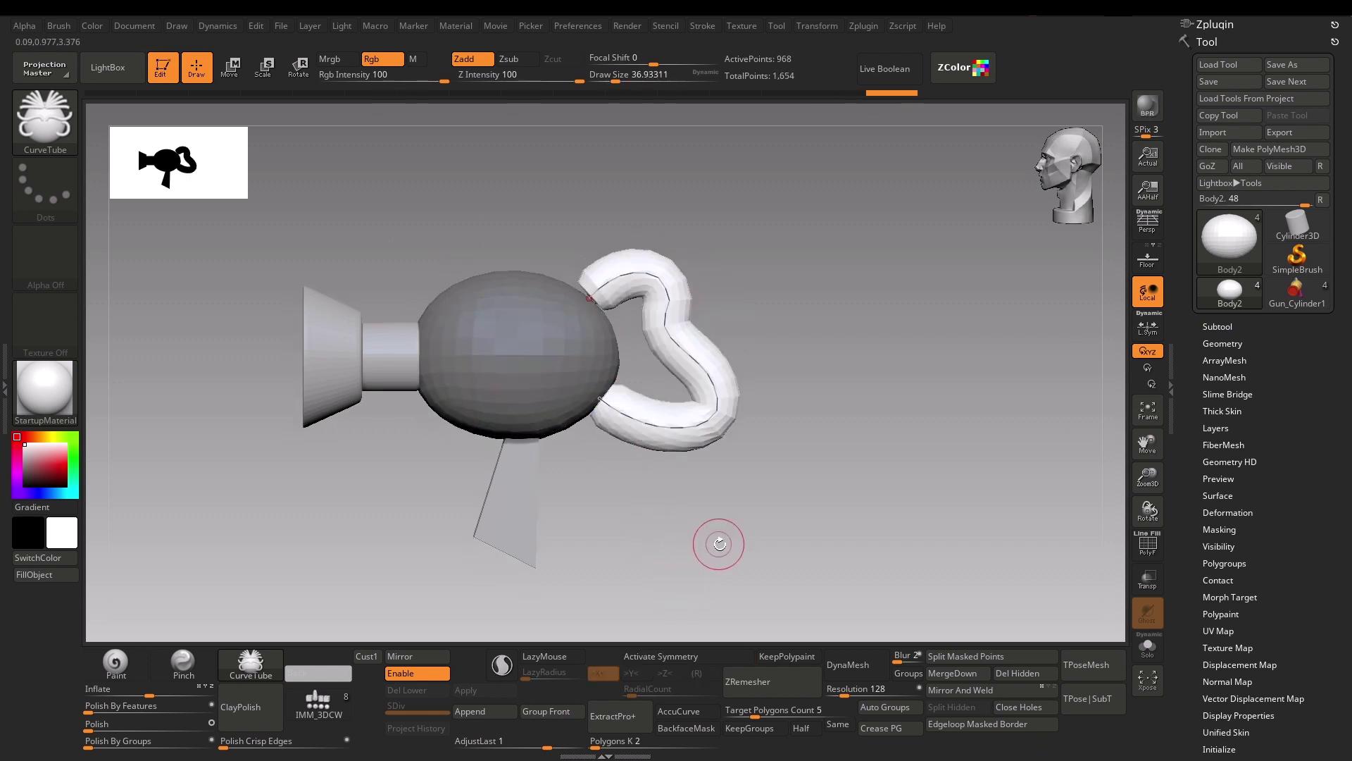
- Adjust Draw Size and rebuild the tube until it reaches a thick final width
key("s")
left_click_drag(703, 543, 694, 543)
left_click(712, 440)
mouse_move(725, 454)
left_mouse_down()
mouse_move(761, 538)
mouse_move(733, 462)
left_mouse_up()
left_click(728, 415)
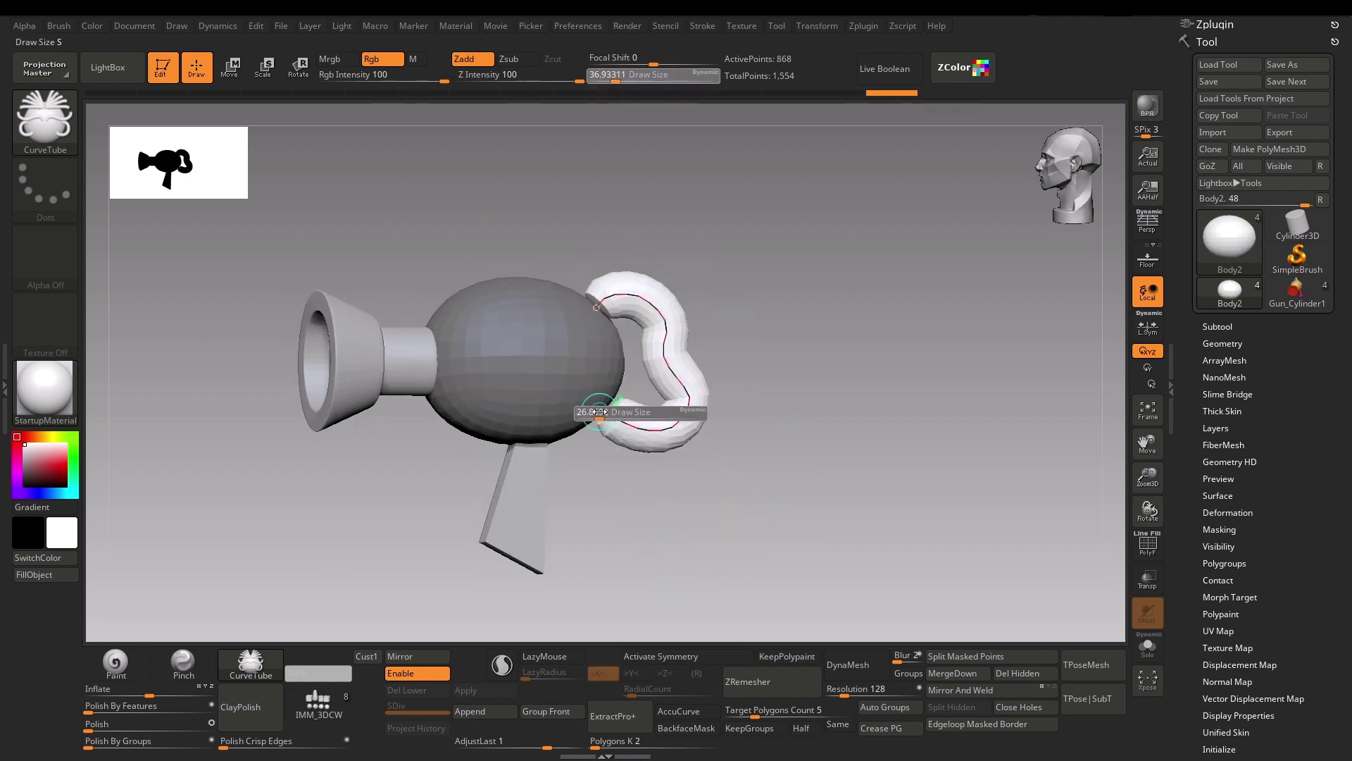
left_click_drag(643, 519, 738, 352)
key("s")
left_click(739, 351)
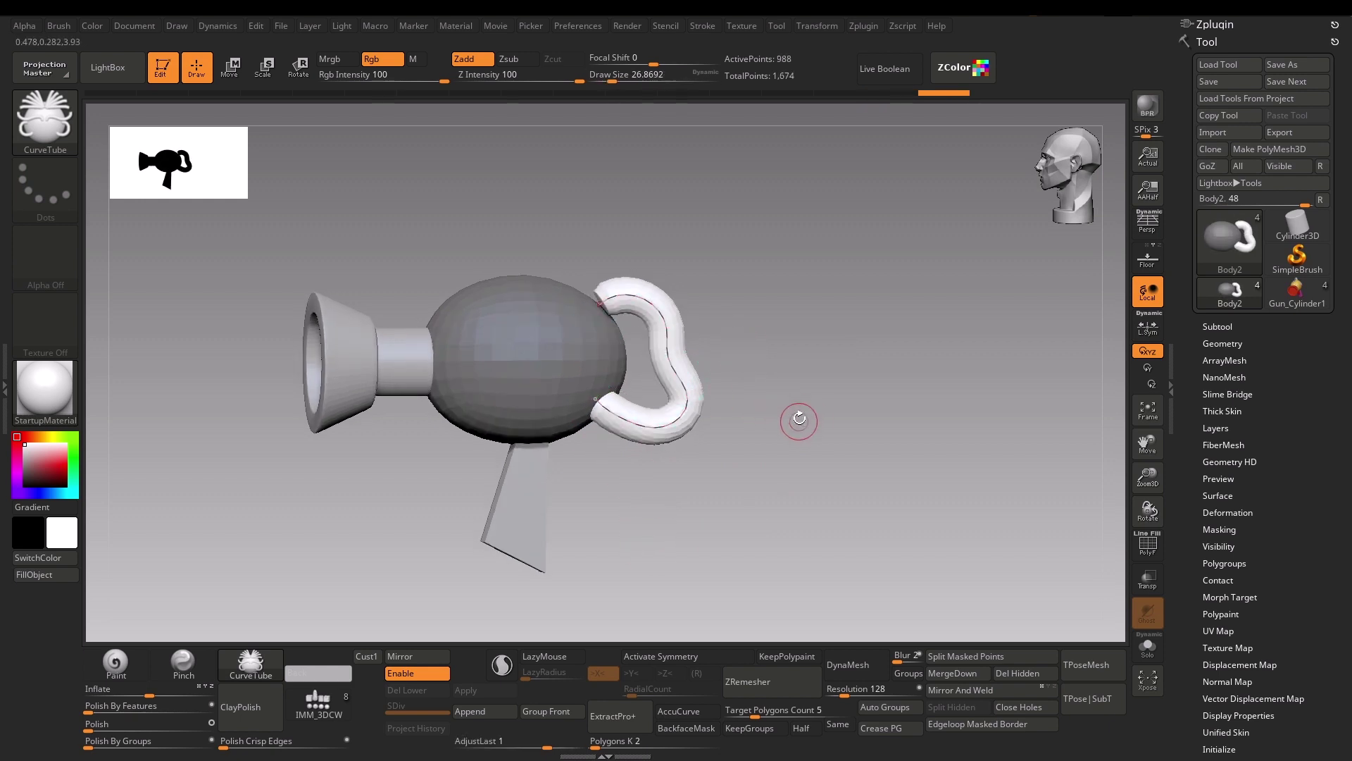
left_click(585, 319)
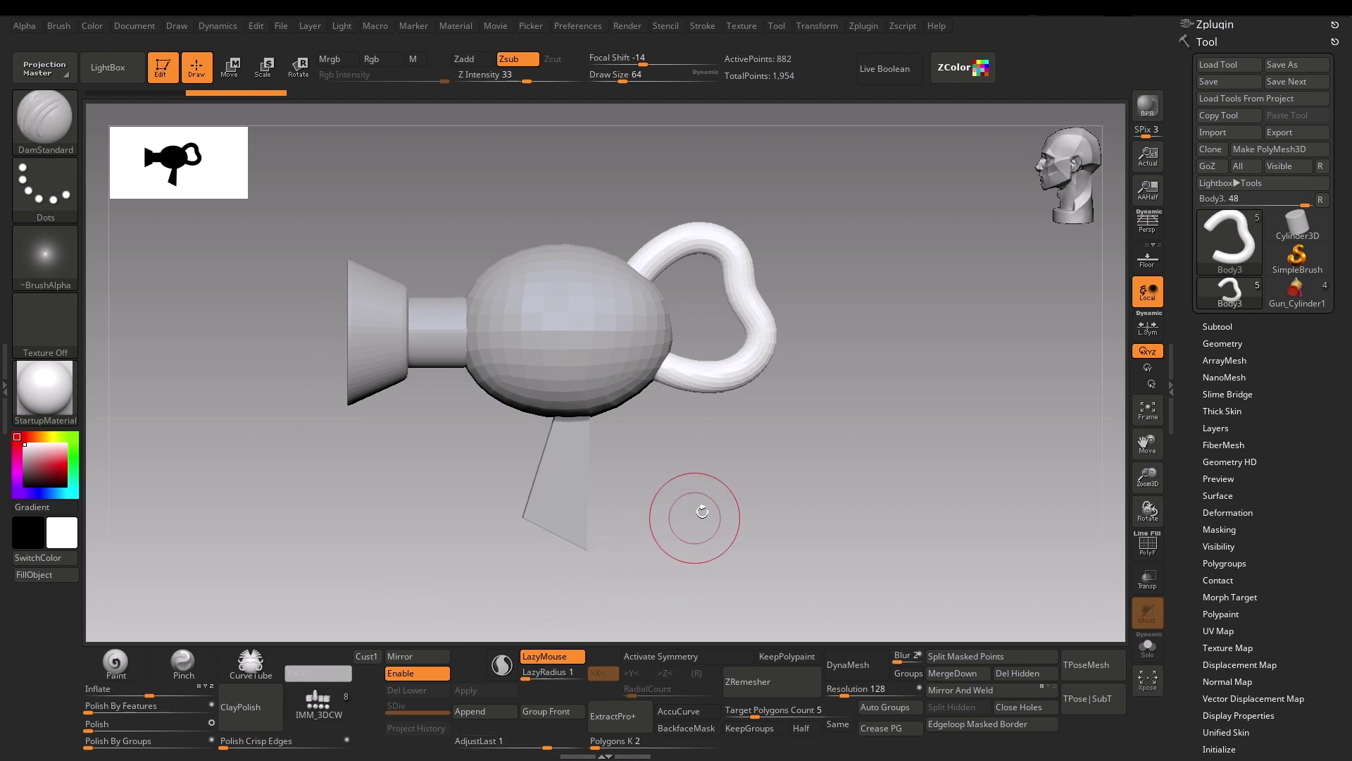
- Scale up the flared nozzle cone with the Transpose gizmo
left_click_drag(720, 499, 838, 484)
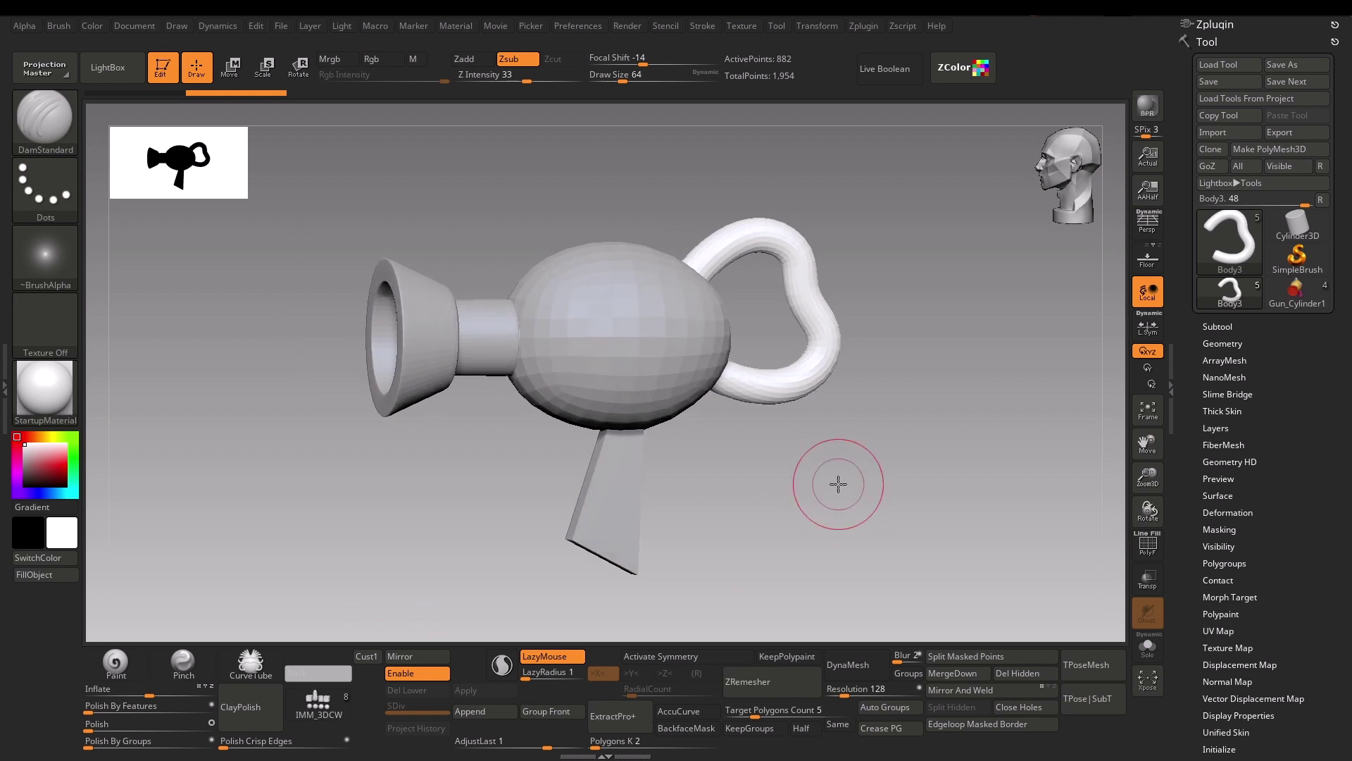
key("w")
left_click(498, 346, "alt")
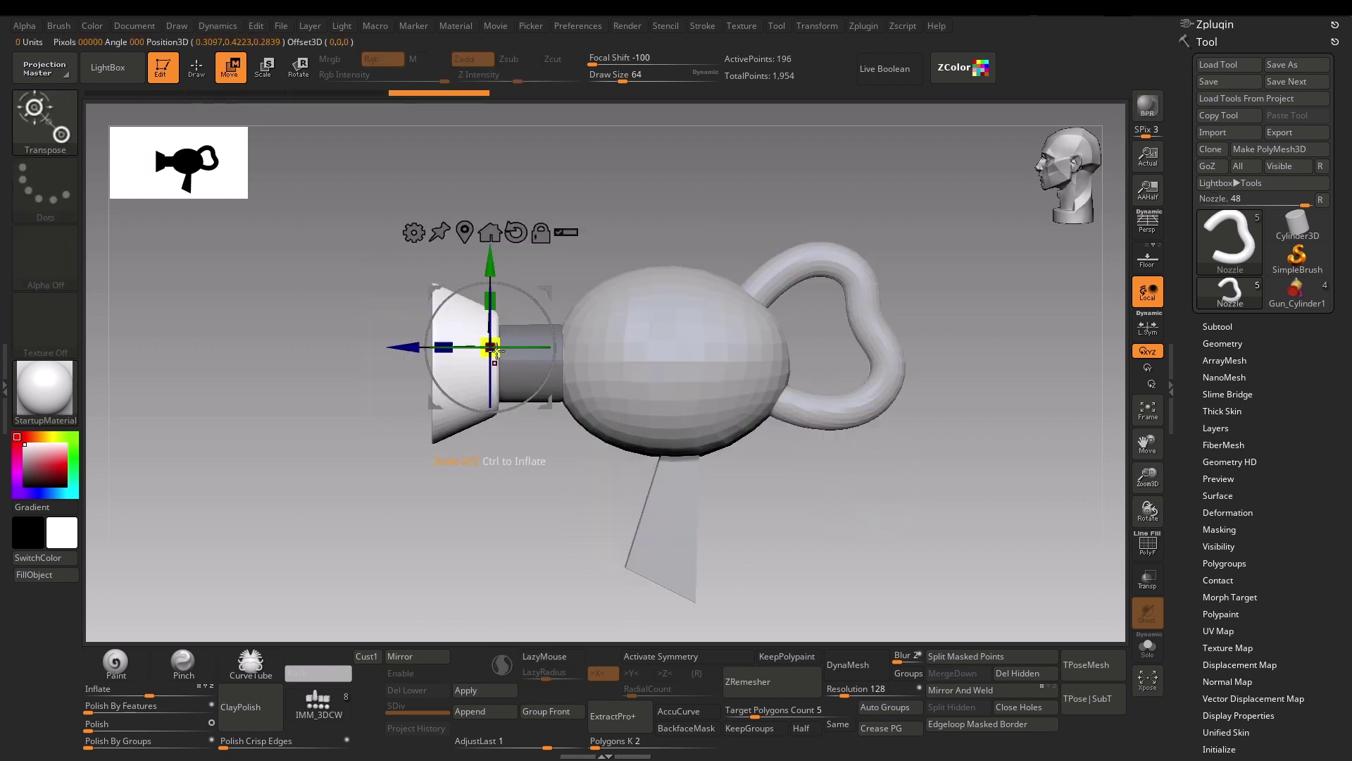
left_click_drag(500, 344, 519, 341)
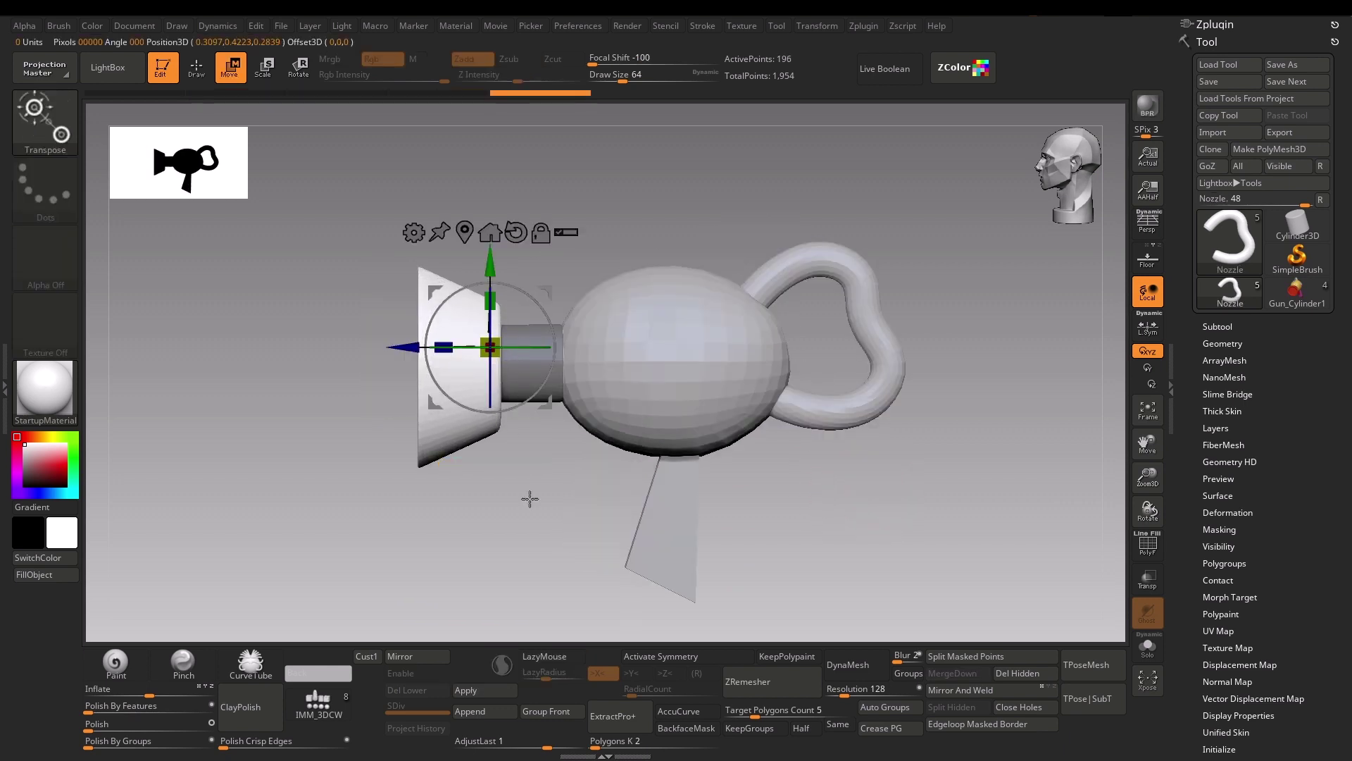
left_click_drag(534, 517, 535, 313)
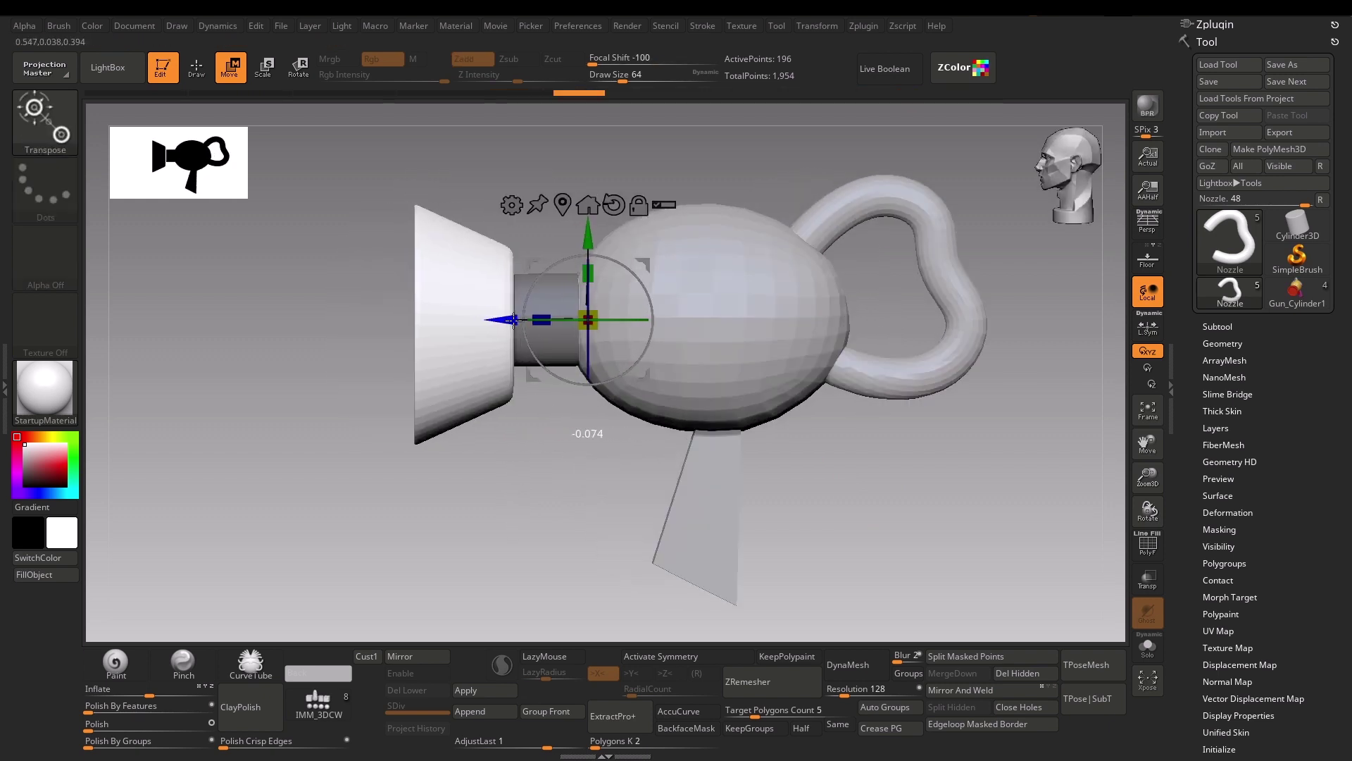
- Insert a small IMM 3DCW Cube onto the handle piece just below the body
key("q")
left_click(561, 406, "alt")
left_click_drag(561, 421, 562, 422)
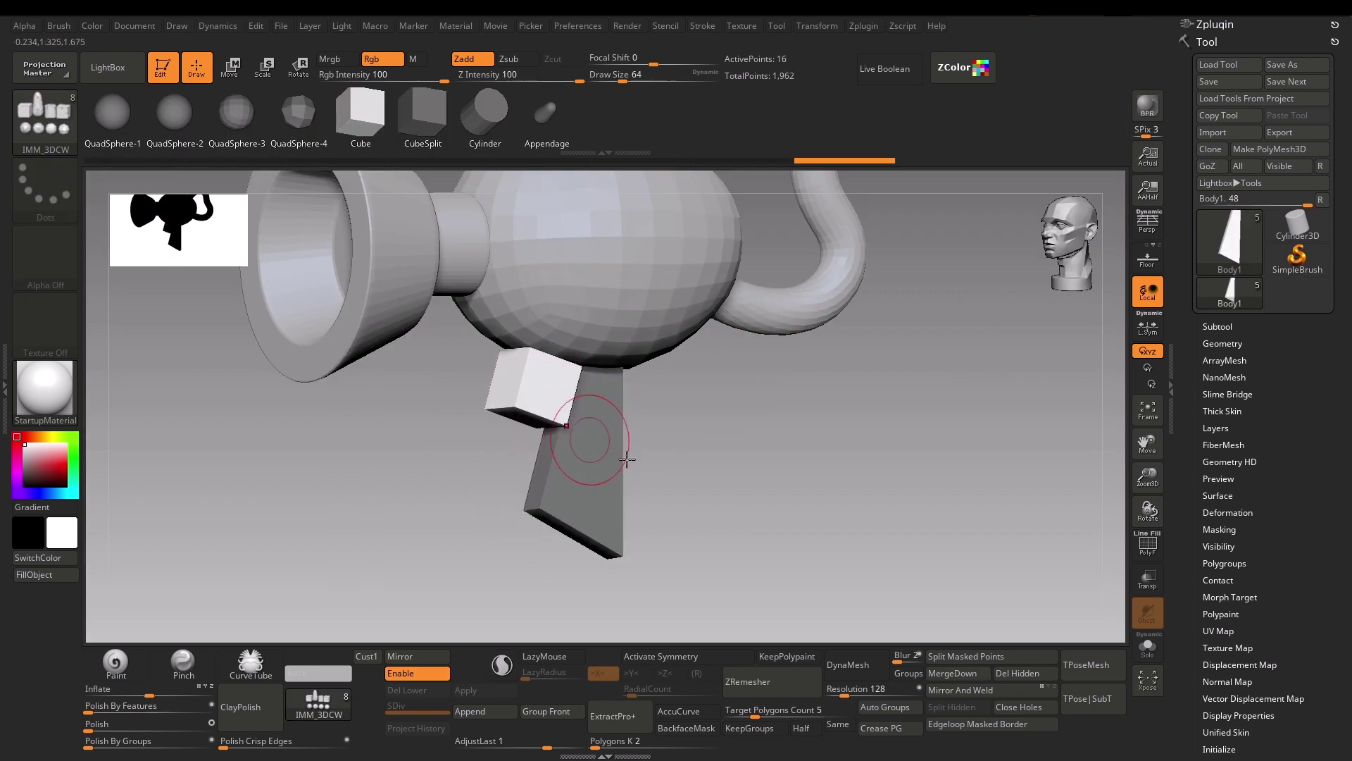
key("w")
key("shift+f")
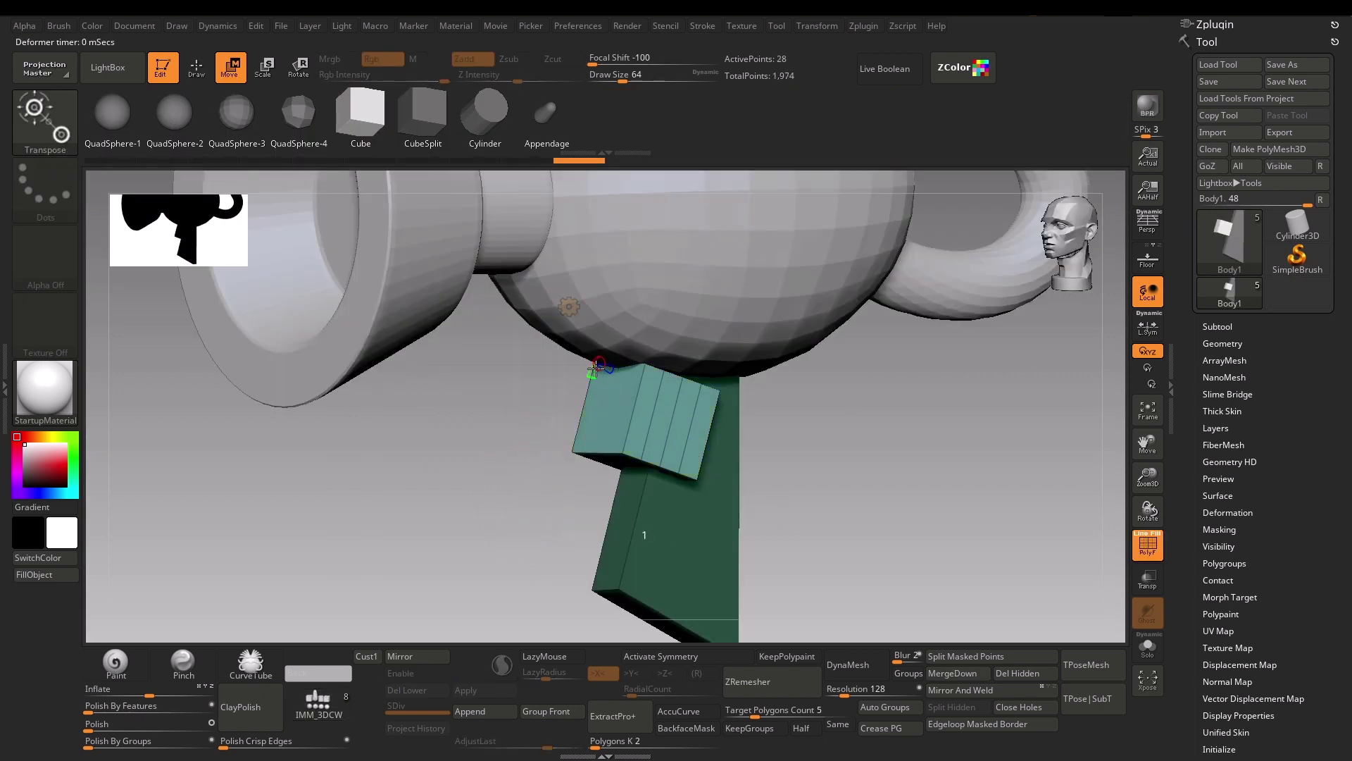
- Remove the cube's extra Z divisions, tilt it under the body, and Solo it
key("ctrl+z")
key("f")
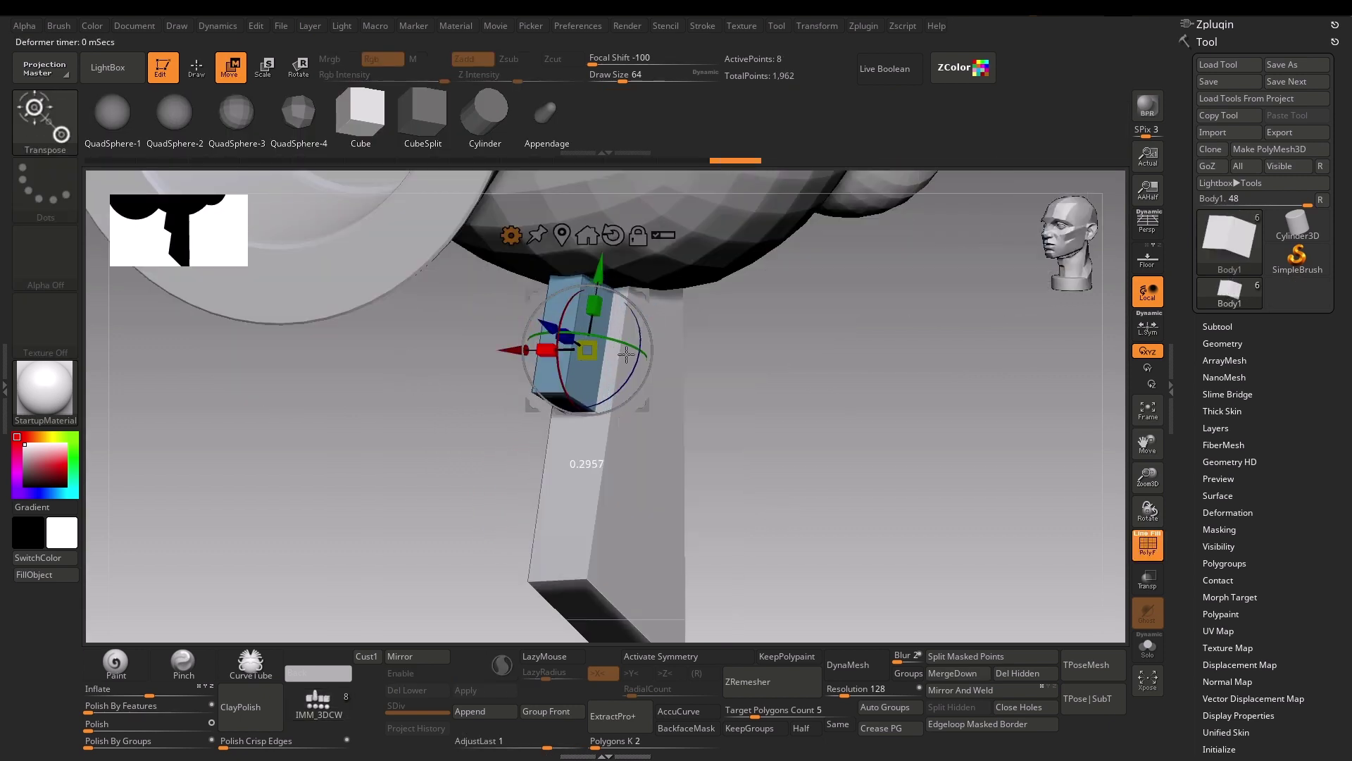
left_click_drag(793, 429, 811, 386)
left_click_drag(637, 327, 670, 315)
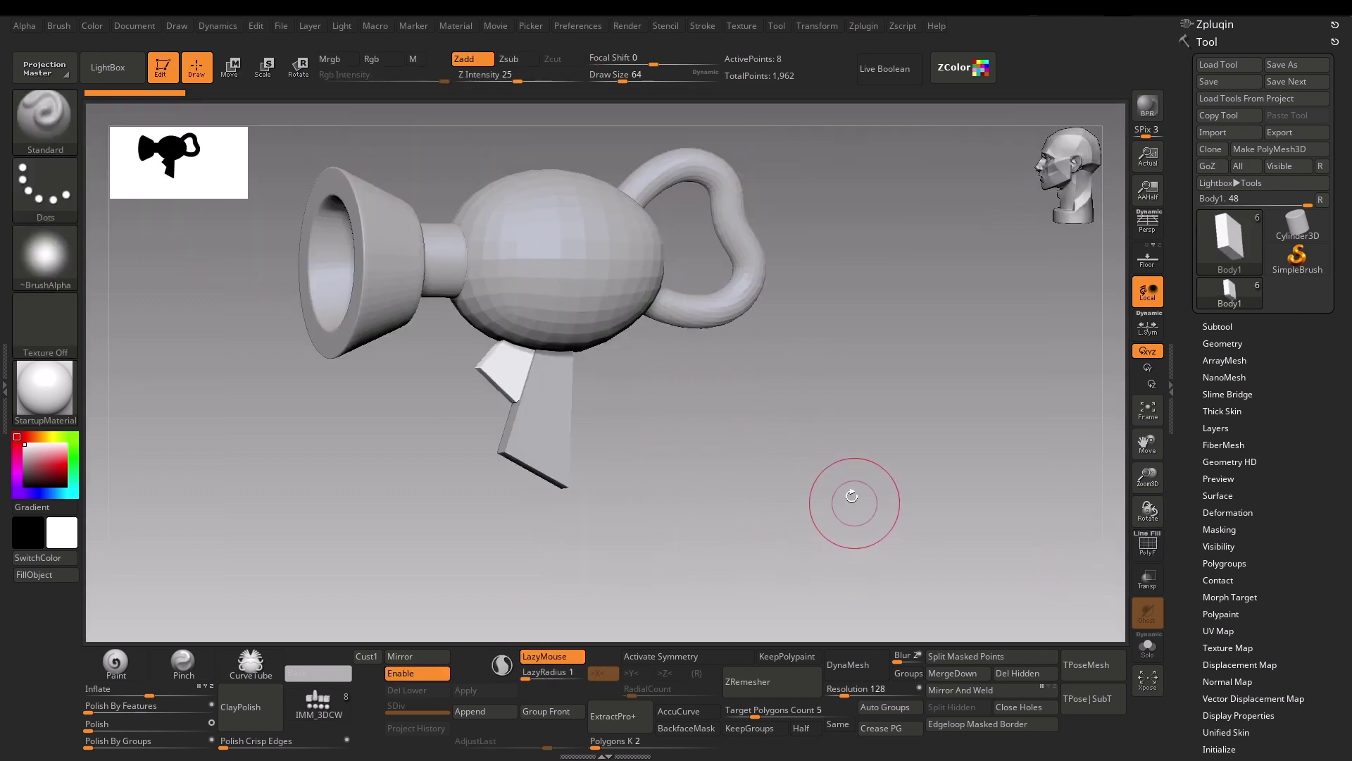
scroll(855, 492, "up", 3)
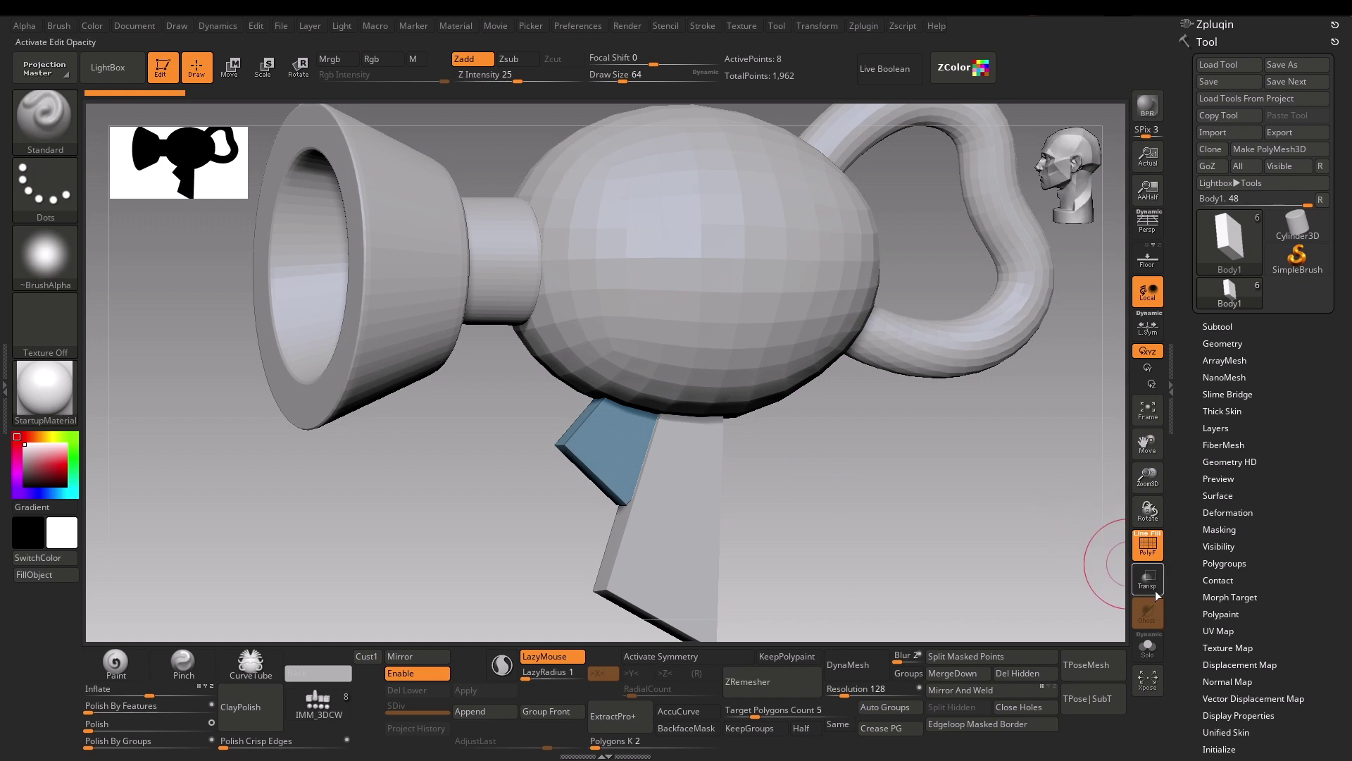
left_click(1148, 646)
- Inset the cube's side face with ZModeler Inset Polygroup All, then delete it to open a hole
key("b")
key("z")
key("m")
mouse_move(493, 453)
left_mouse_down()
mouse_move(559, 472)
mouse_move(625, 444)
mouse_move(836, 441)
mouse_move(763, 426)
left_mouse_up()
key("space")
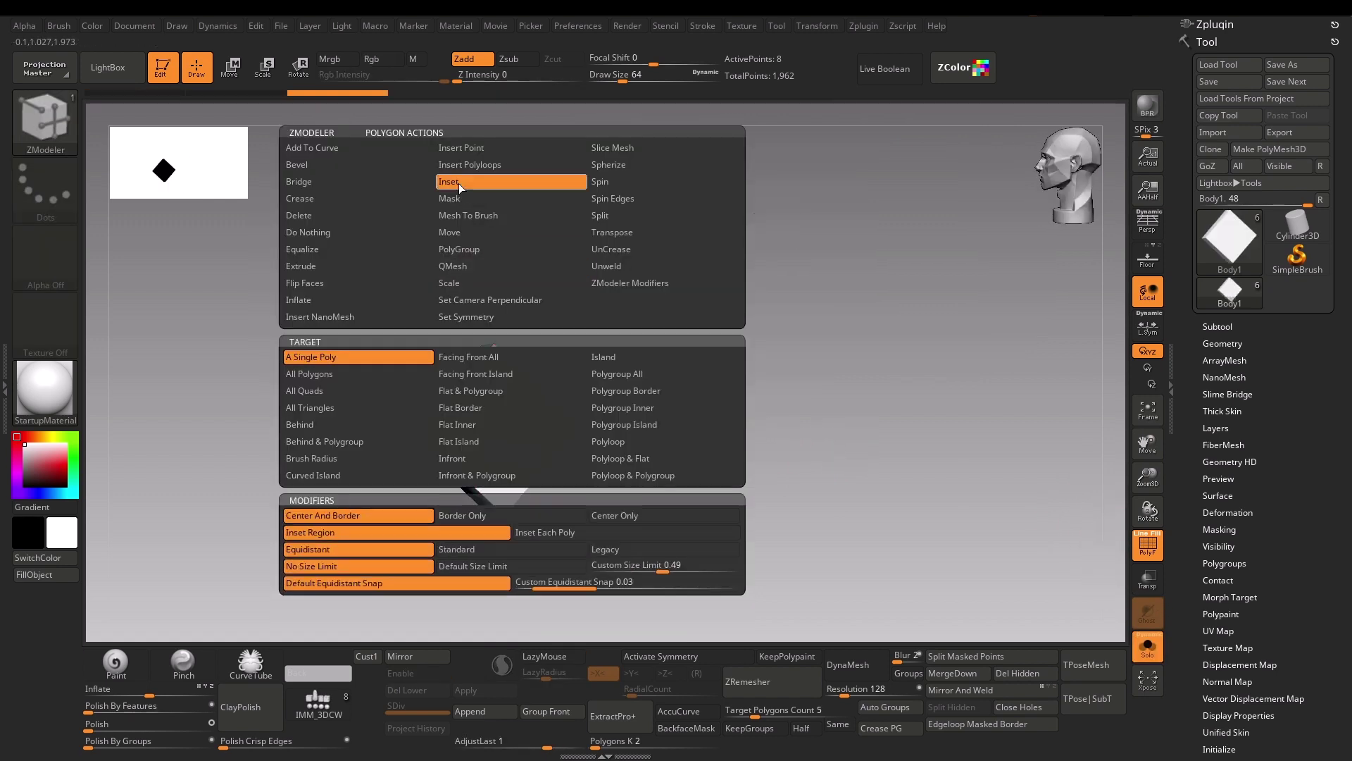
left_click(618, 373)
left_click_drag(519, 432, 500, 426)
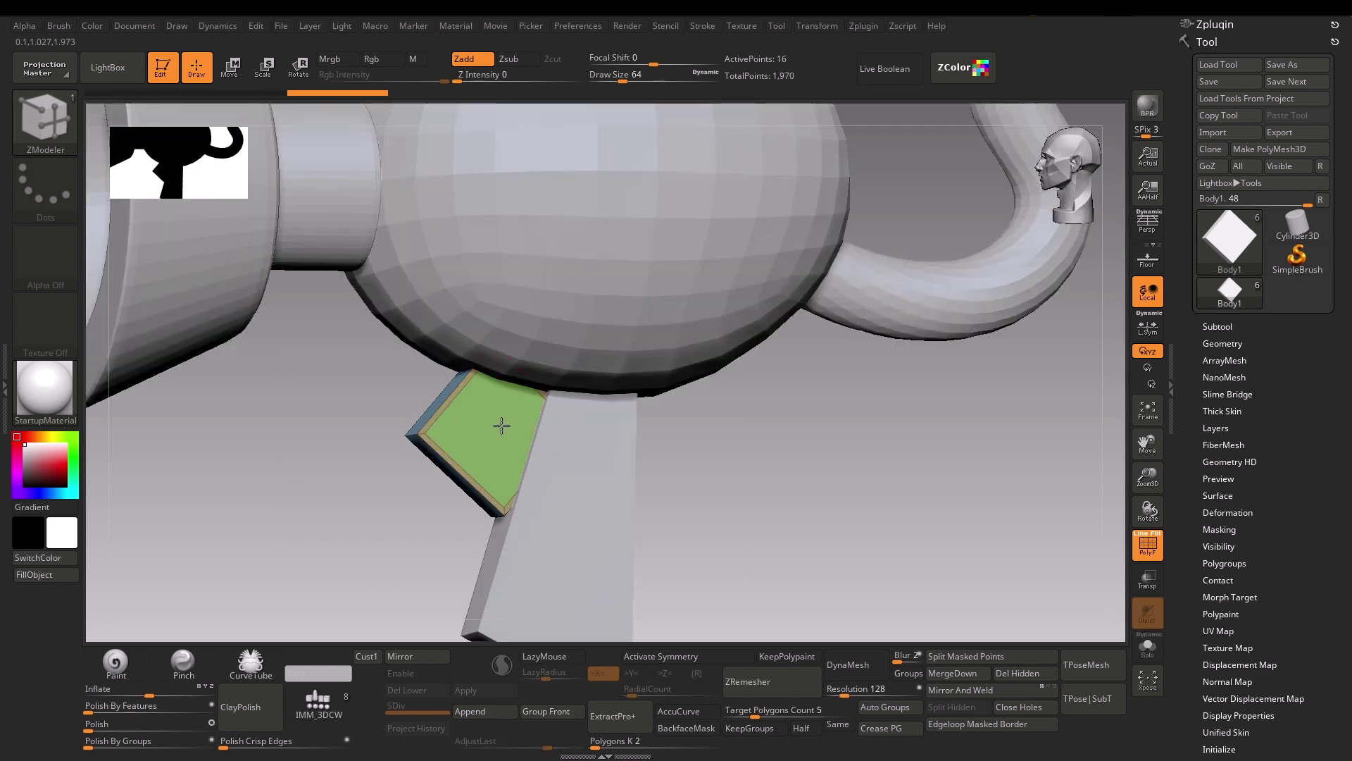
key("space")
left_click(483, 266)
left_click_drag(402, 423, 421, 501)
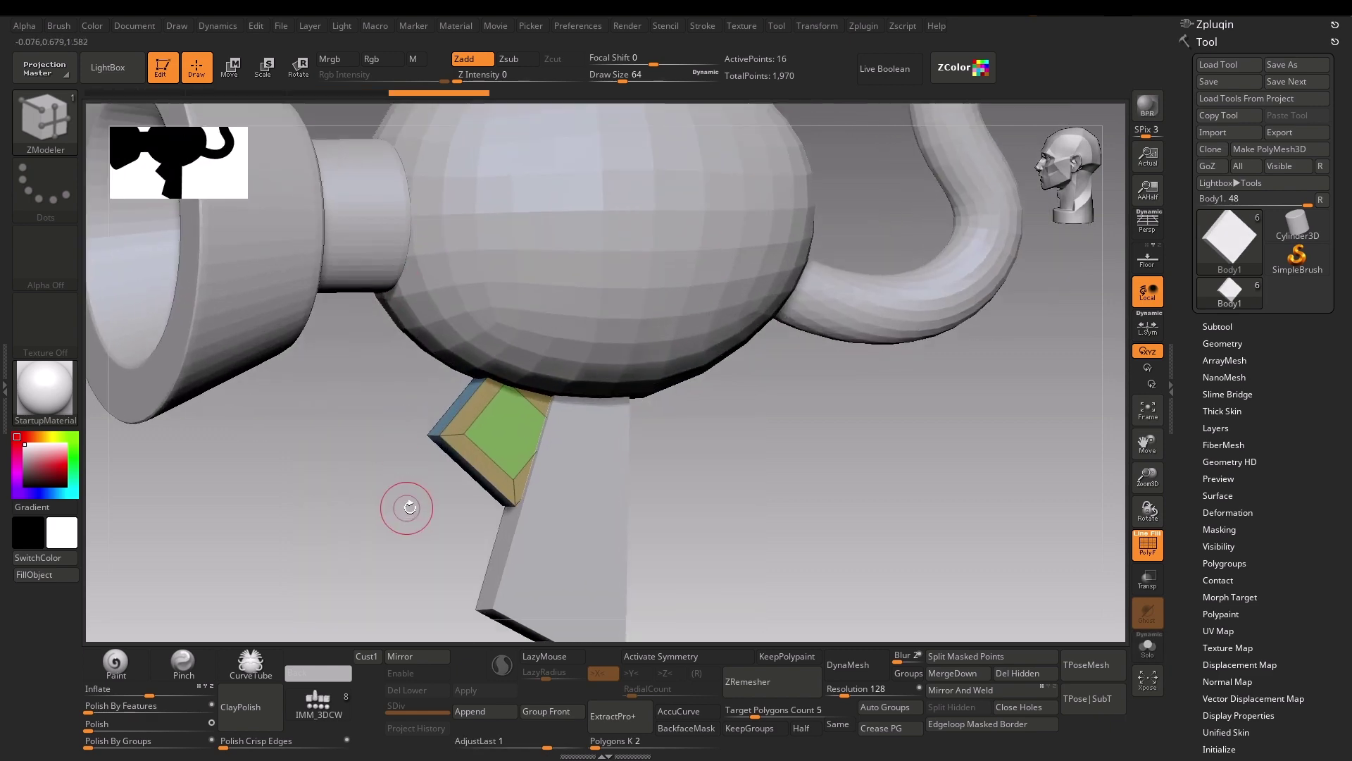
left_click(497, 440)
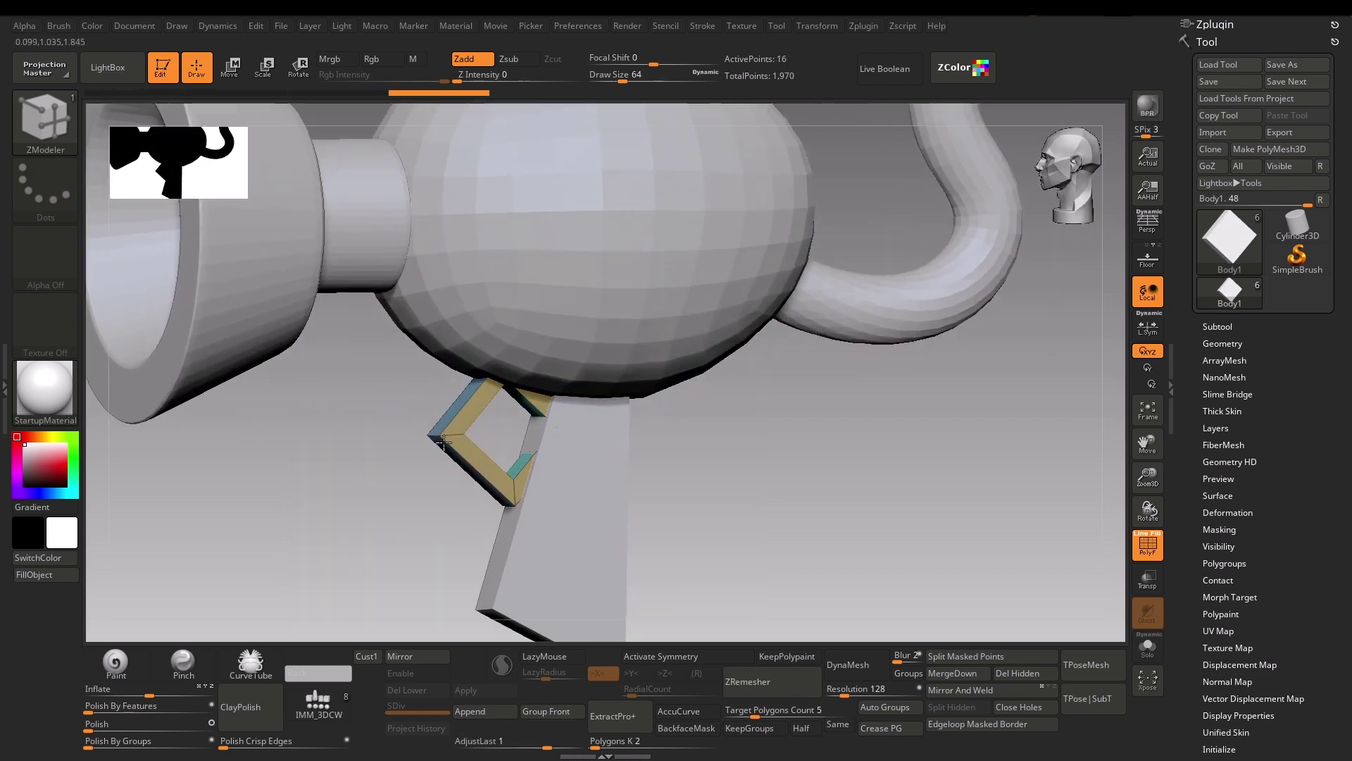
left_click_drag(351, 512, 341, 453, "alt")
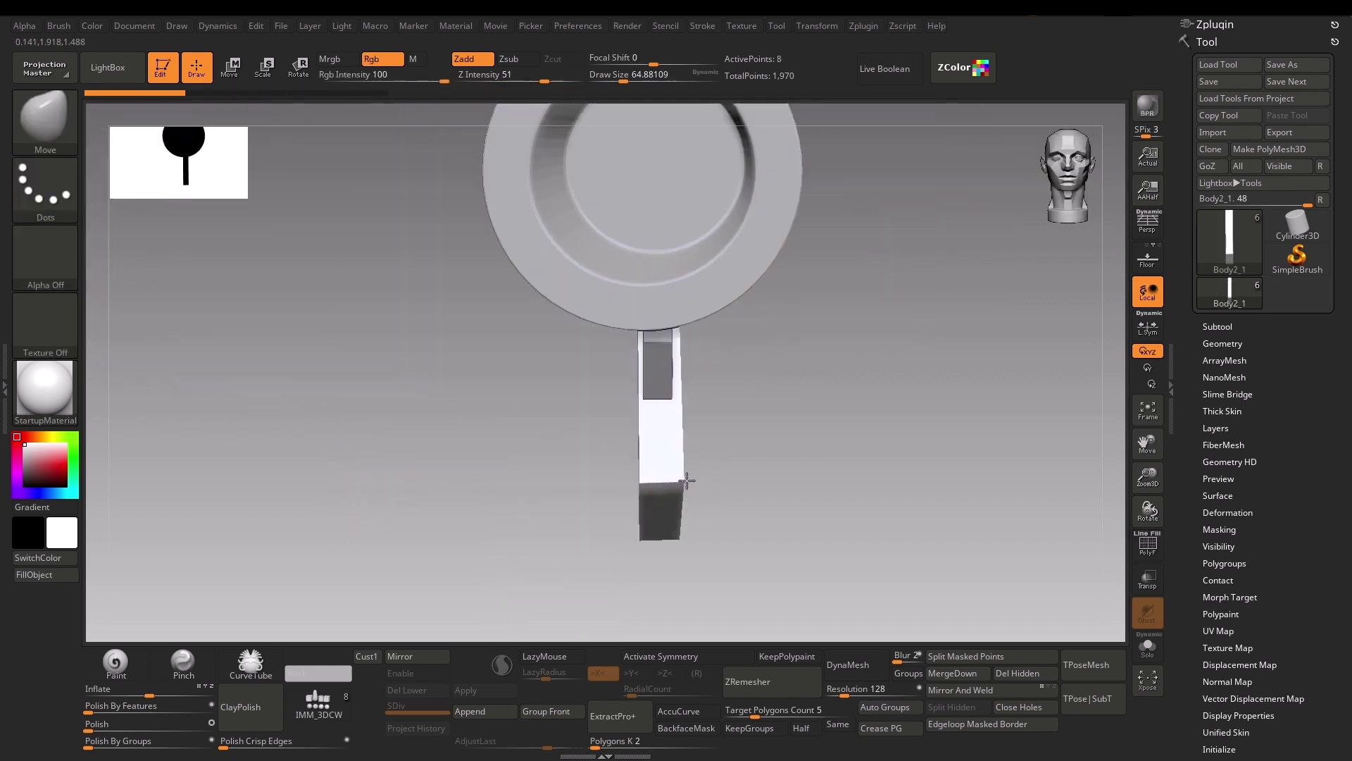
- Widen the handle's lower corner and enable the Dynamic Subdiv preview
left_click_drag(687, 480, 698, 482)
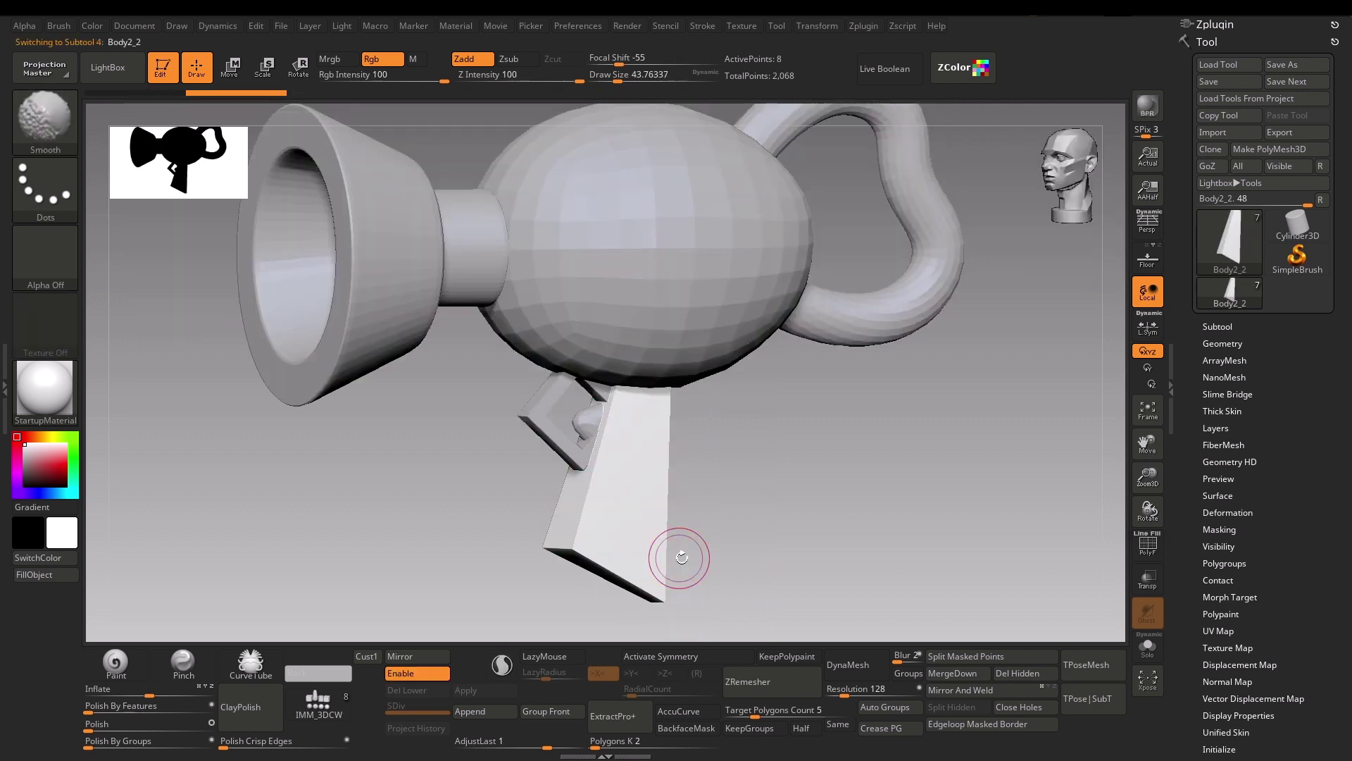
key("d")
left_click(756, 251)
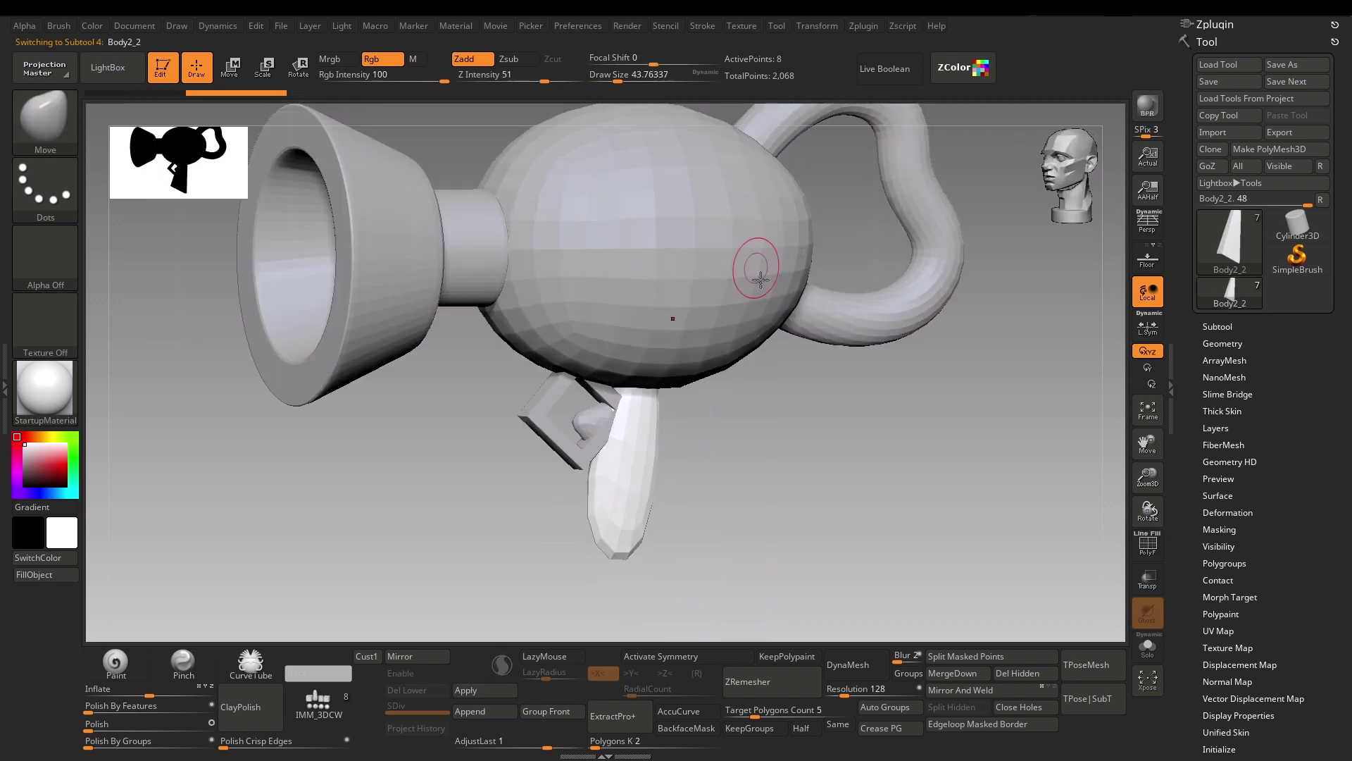
key("shift+f")
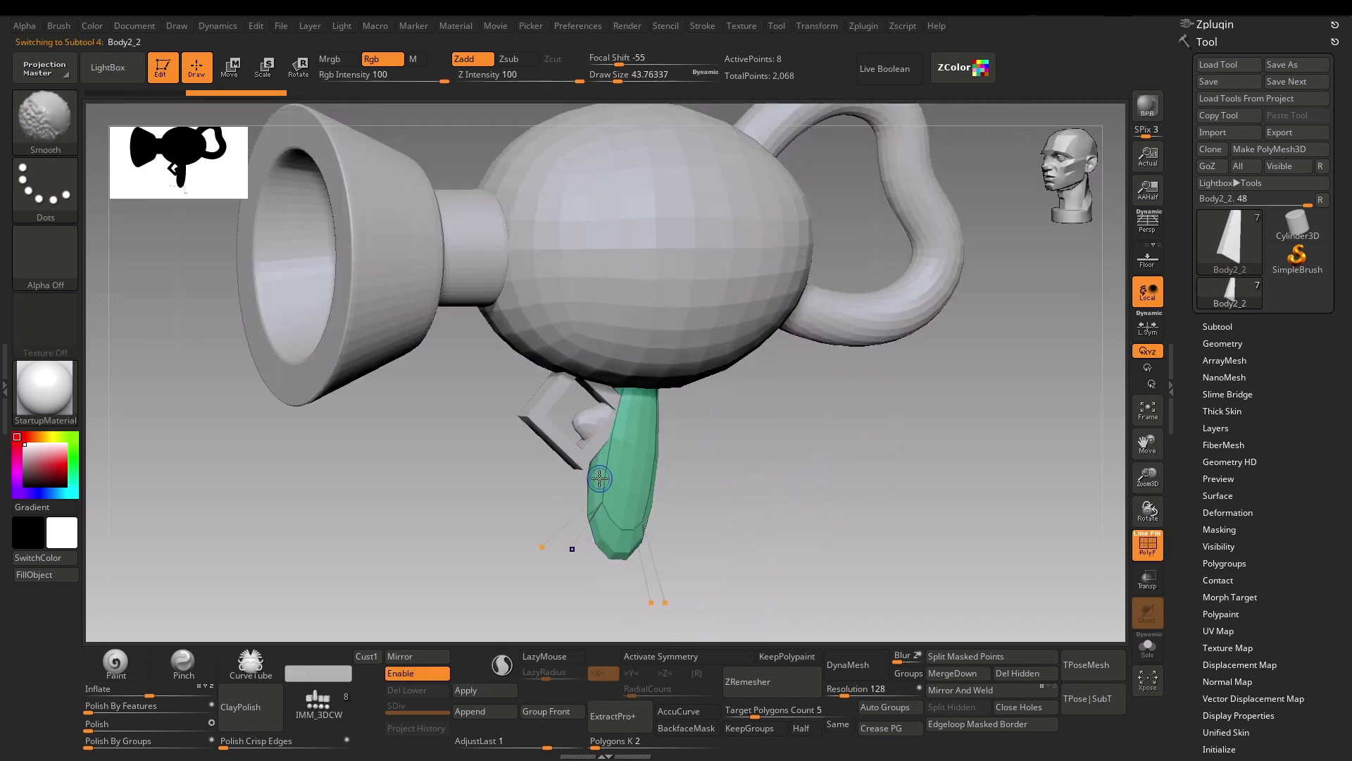
- Insert edge loops near the handle tip and bottom, reshaping the tip
key("b")
key("z")
key("m")
left_click(651, 567)
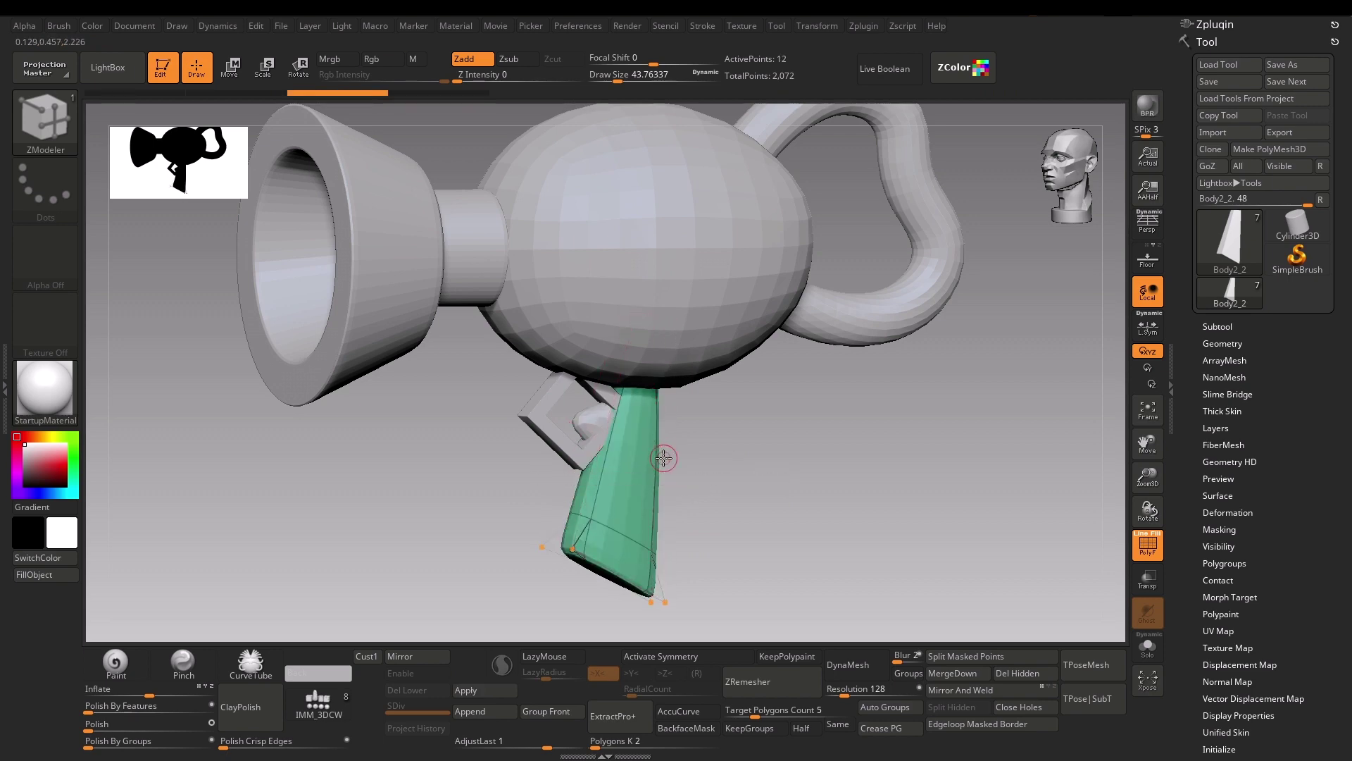
right_click_drag(702, 318, 645, 585)
left_click_drag(645, 585, 627, 560)
right_click_drag(627, 560, 450, 458)
left_click(609, 458)
- Thicken the trigger ring with ZModeler Extrude targeting Polygroup All
key("space")
left_click(570, 374)
right_click_drag(634, 422, 712, 467)
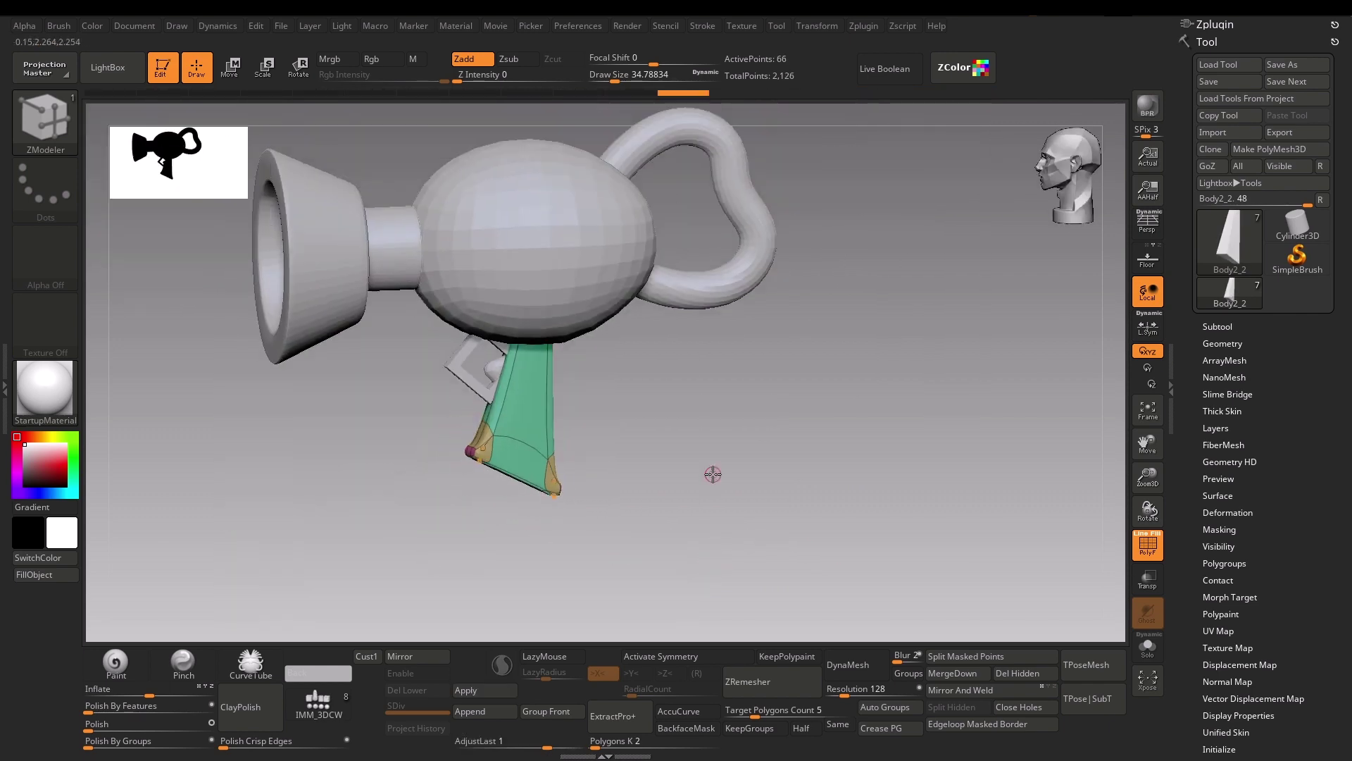
left_click(522, 354, "alt")
left_click_drag(522, 354, 486, 450)
- Step back and forward through the edit history to return to the extruded trigger ring
key("b")
key("m")
key("v")
right_click_drag(463, 496, 446, 402)
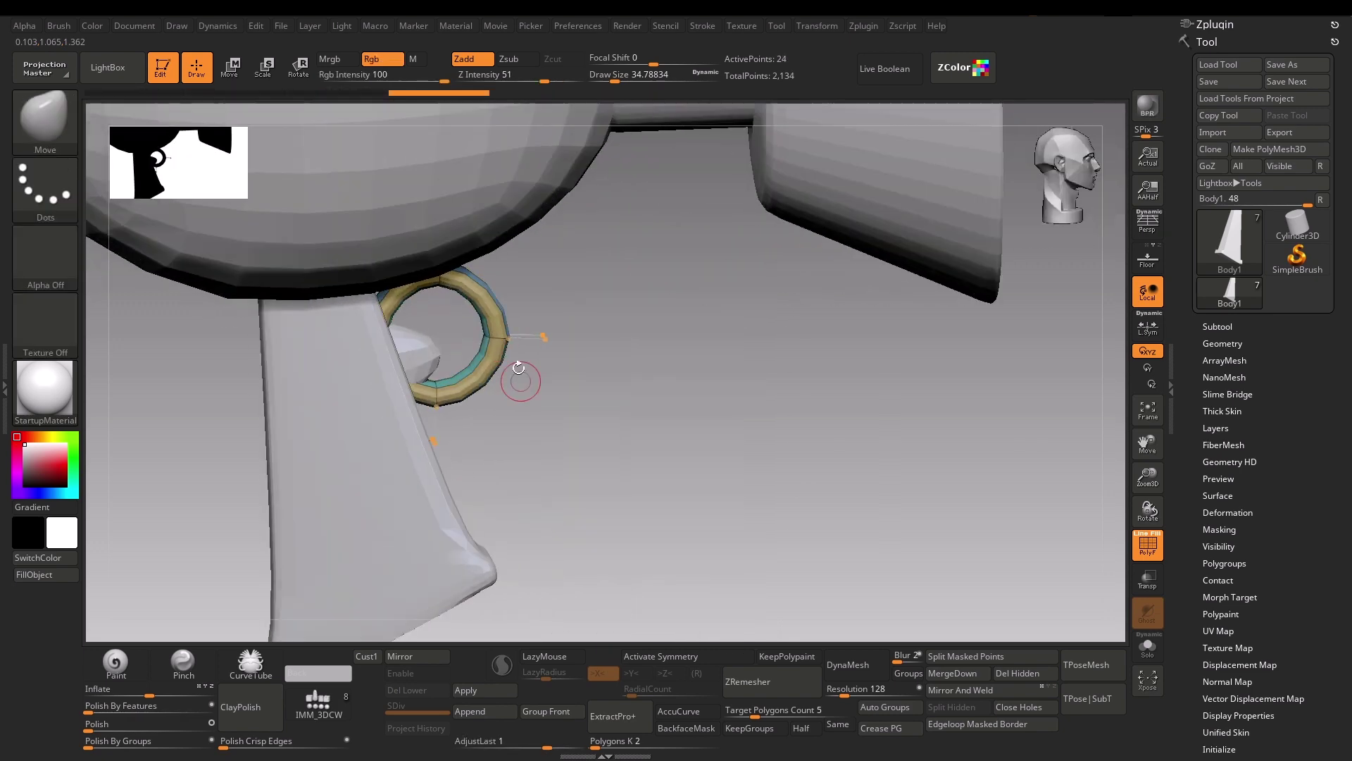
key("ctrl+z")
key("ctrl+z")
key("b")
key("z")
key("m")
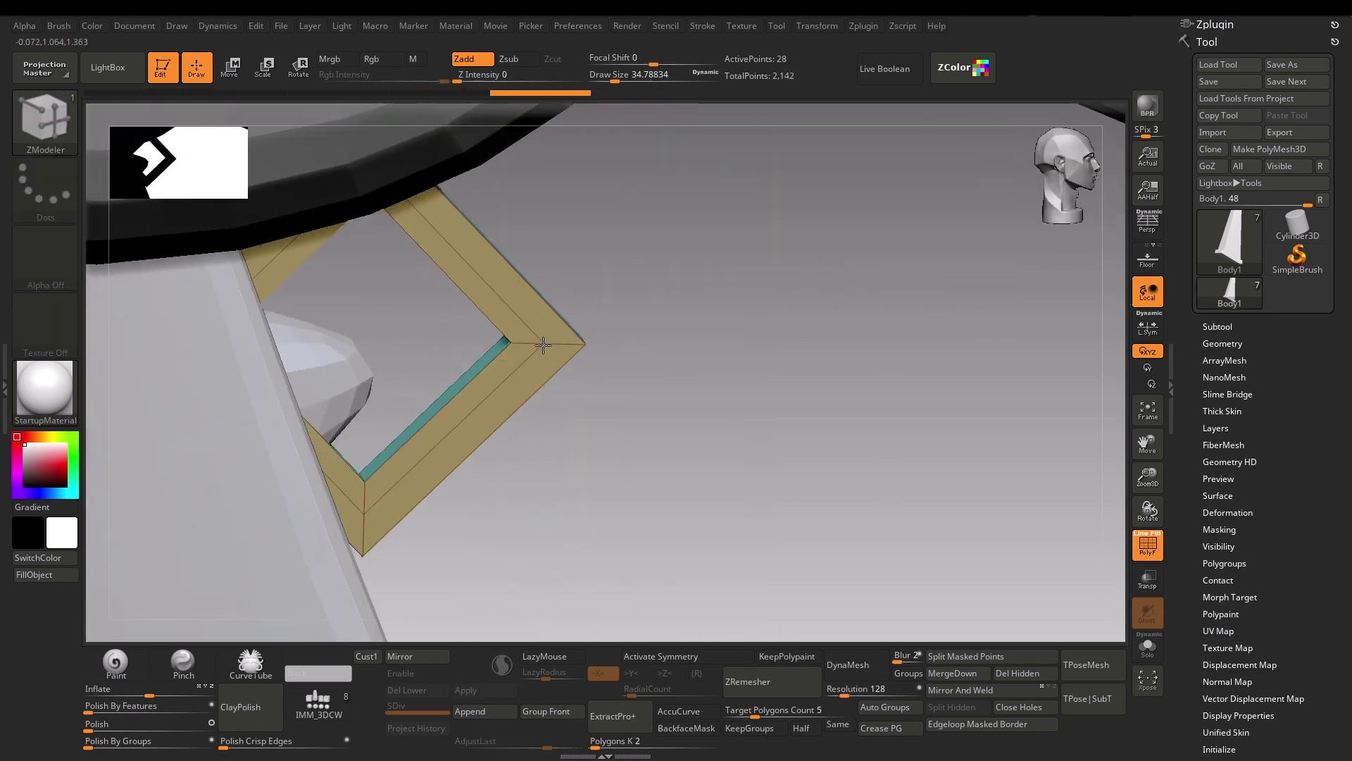
key("ctrl+shift+z")
key("ctrl+shift+z")
key("ctrl+shift+z")
key("ctrl+shift+z")
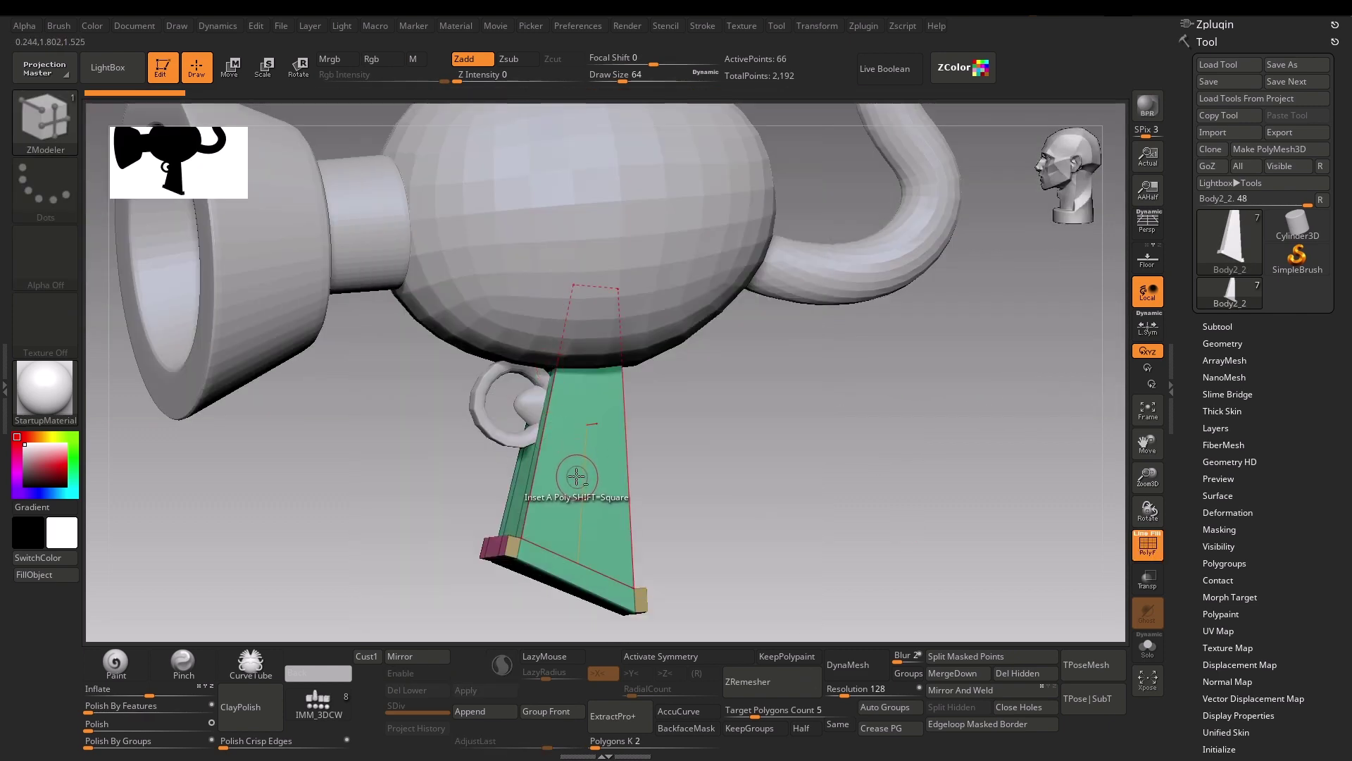
- Inset a face at the handle's base and extrude it with Extrude A Poly
key("ctrl+shift+z")
key("ctrl+shift+z")
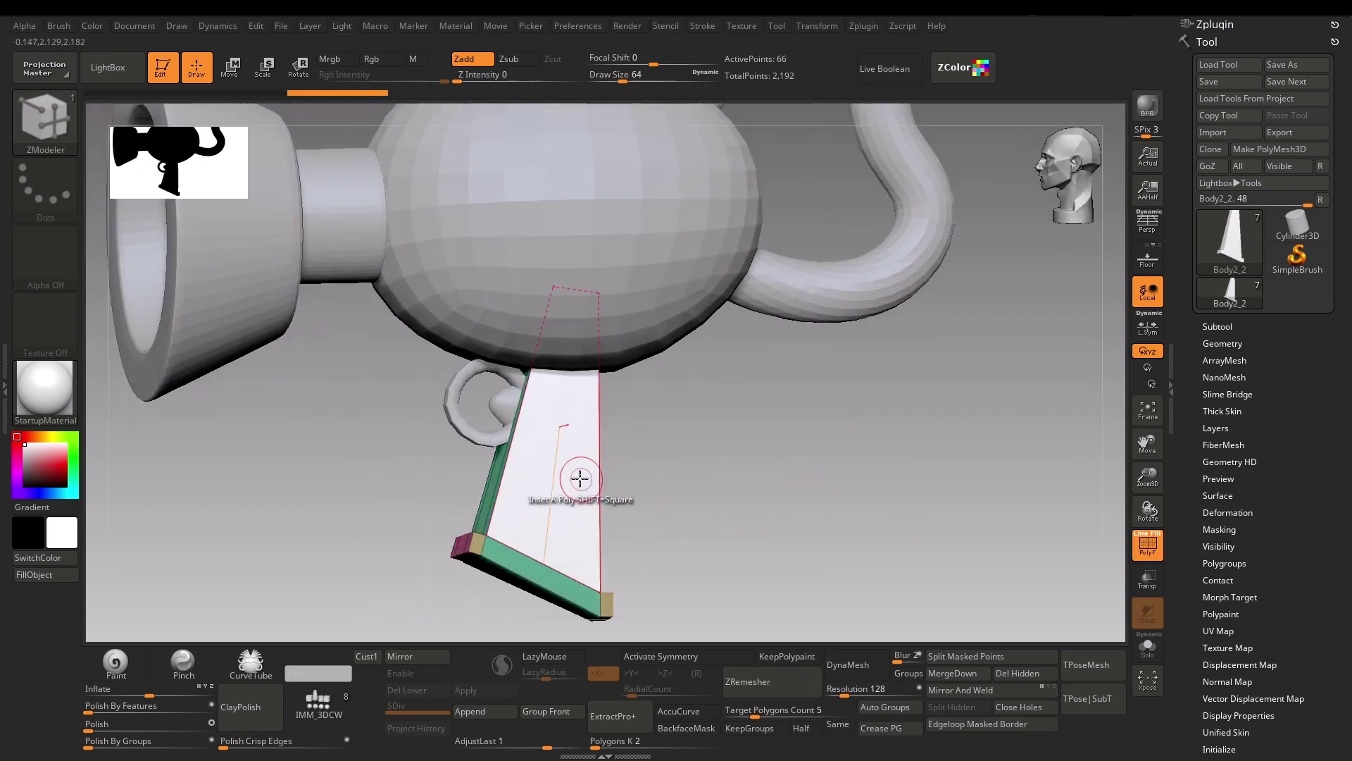
key("space")
left_click(479, 263)
left_click_drag(565, 488, 587, 457)
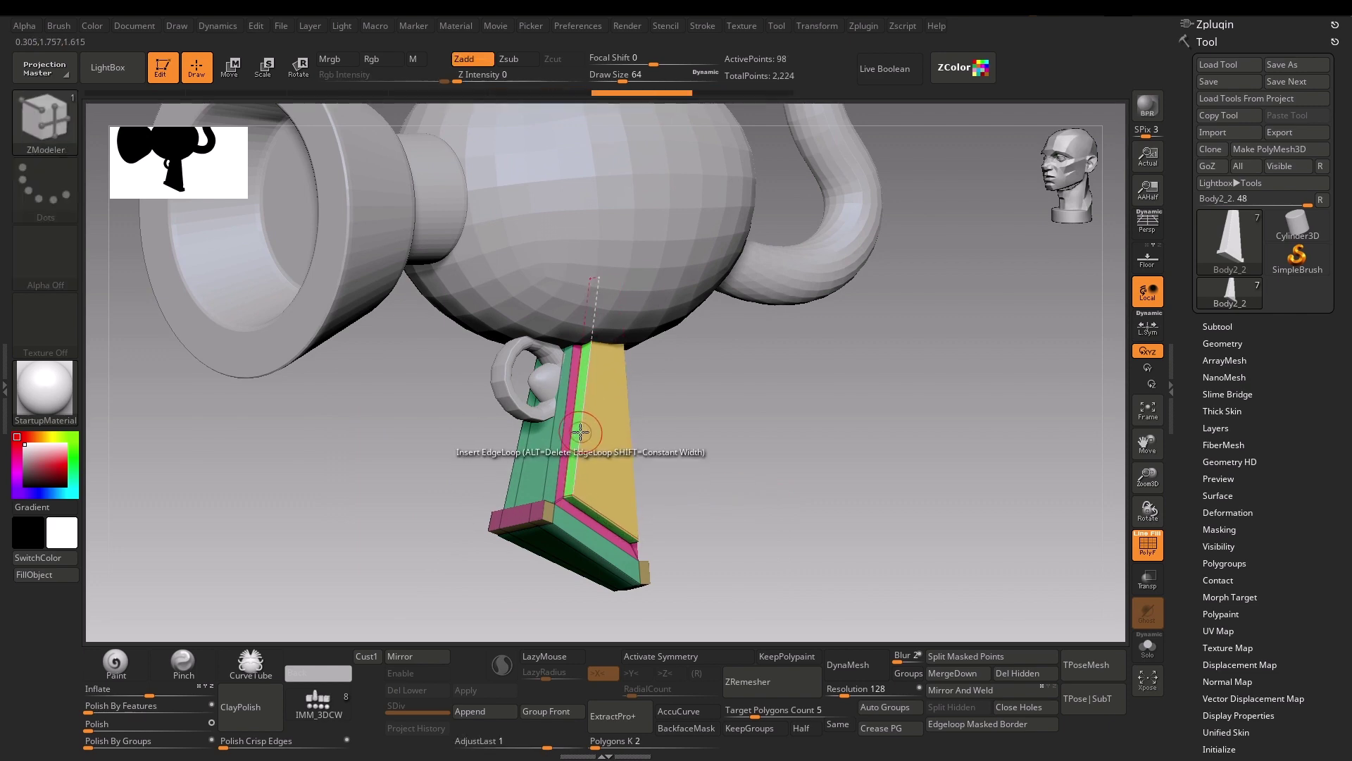
- Select the Nozzle and add an edge loop to its neck
left_click_drag(798, 486, 831, 493)
left_click(426, 342, "alt")
left_click(426, 341)
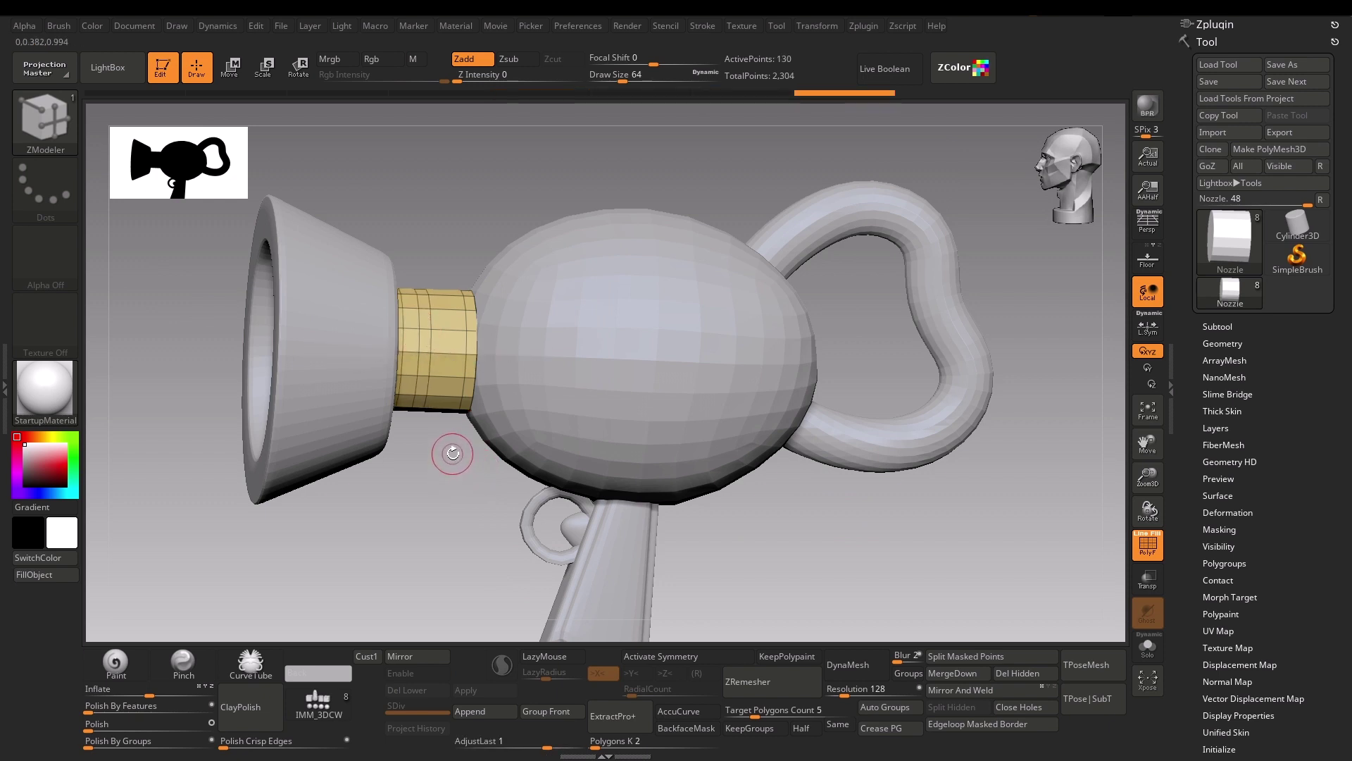
- Add another edge loop to the nozzle neck to form grooved rings
left_click_drag(453, 467, 446, 356, "alt")
left_click(401, 331)
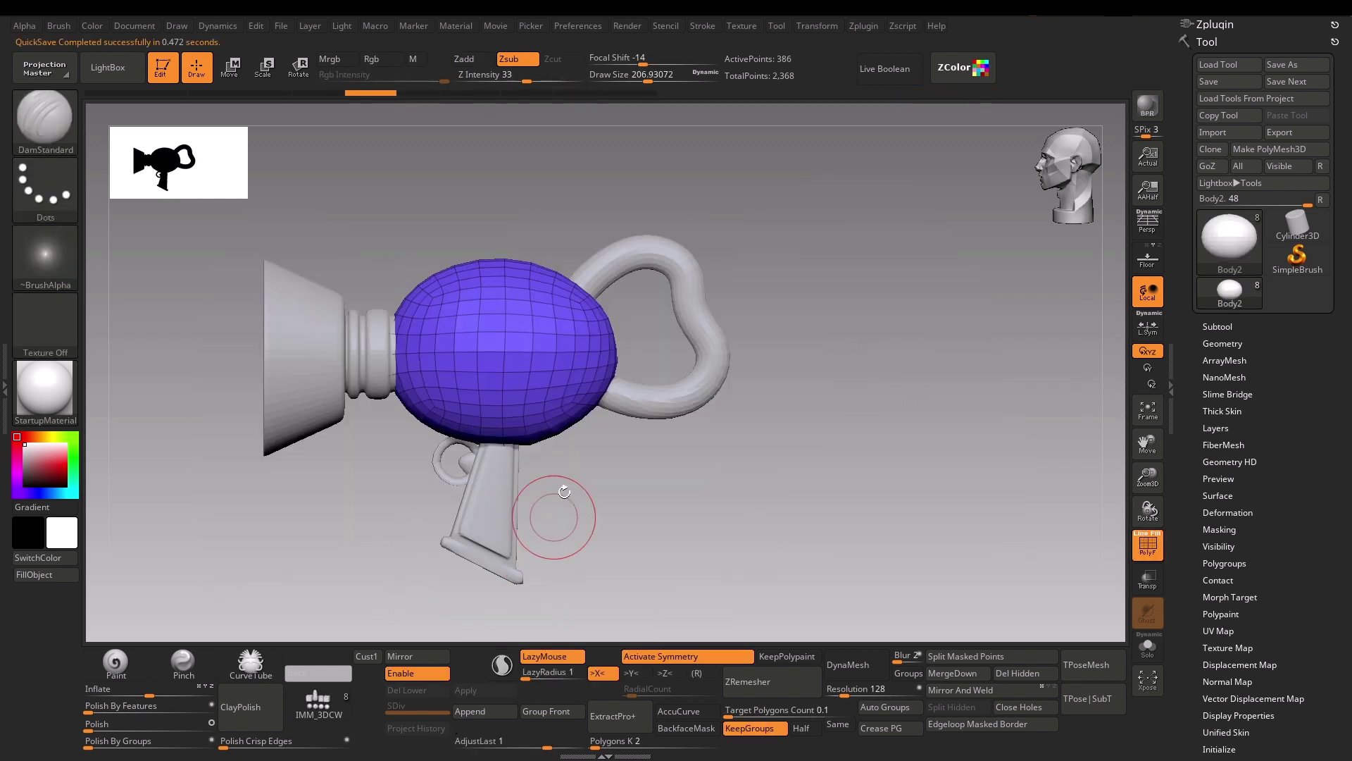
left_click_drag(566, 467, 501, 288)
key("shift+f")
key("shift+f")
key("shift+f")
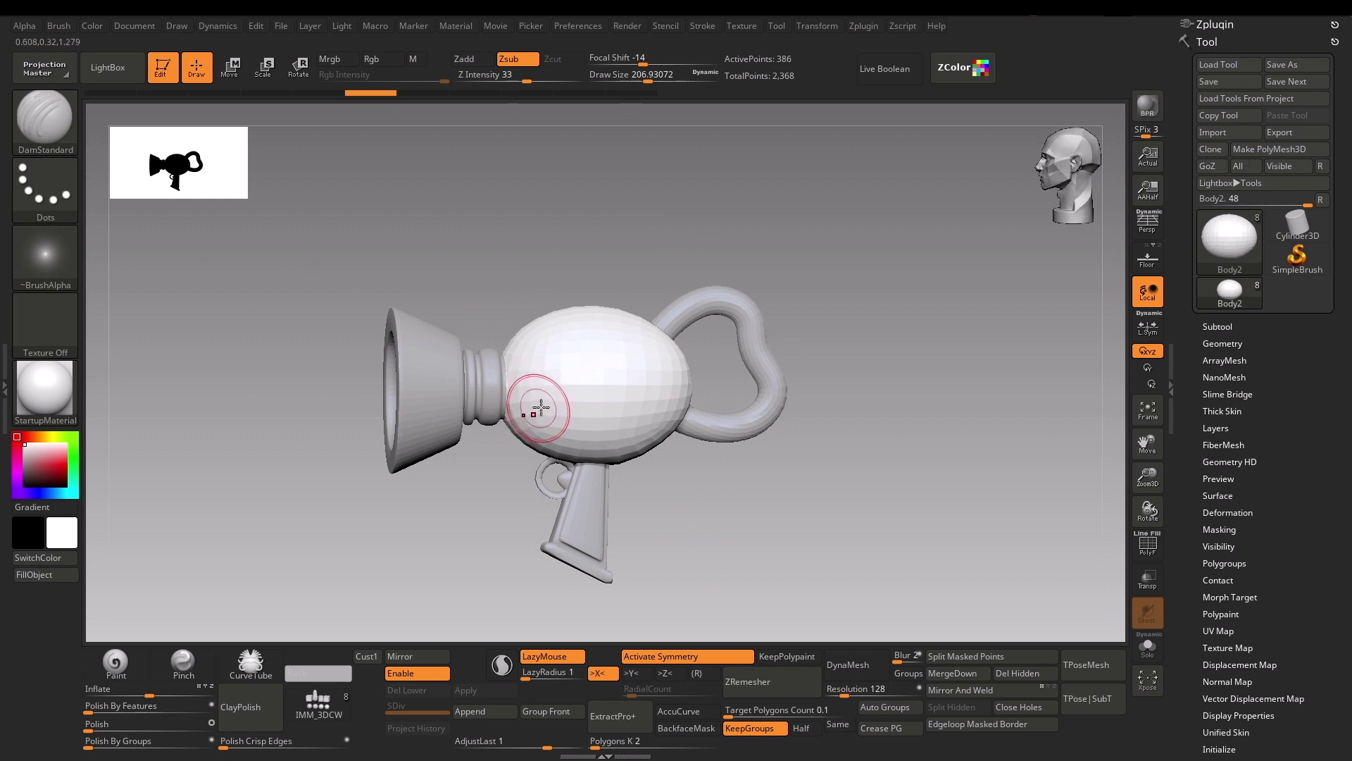
- Mask Body2 with a MaskPen rectangle, ZRemesh it with KeepGroups, and clear the mask
key("shift+f")
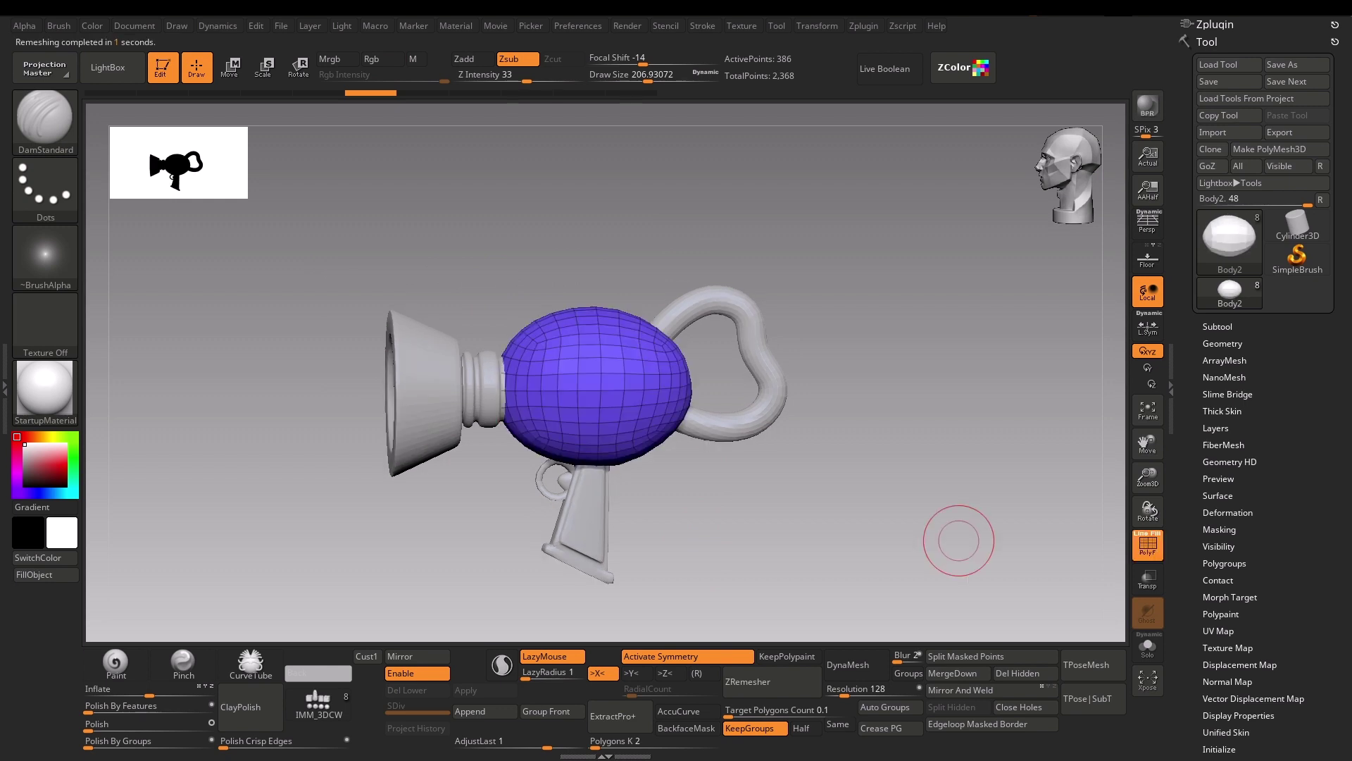
key("ctrl")
left_click_drag(740, 498, 648, 287, "ctrl")
left_click_drag(617, 518, 554, 296, "ctrl")
left_click_drag(681, 484, 702, 496)
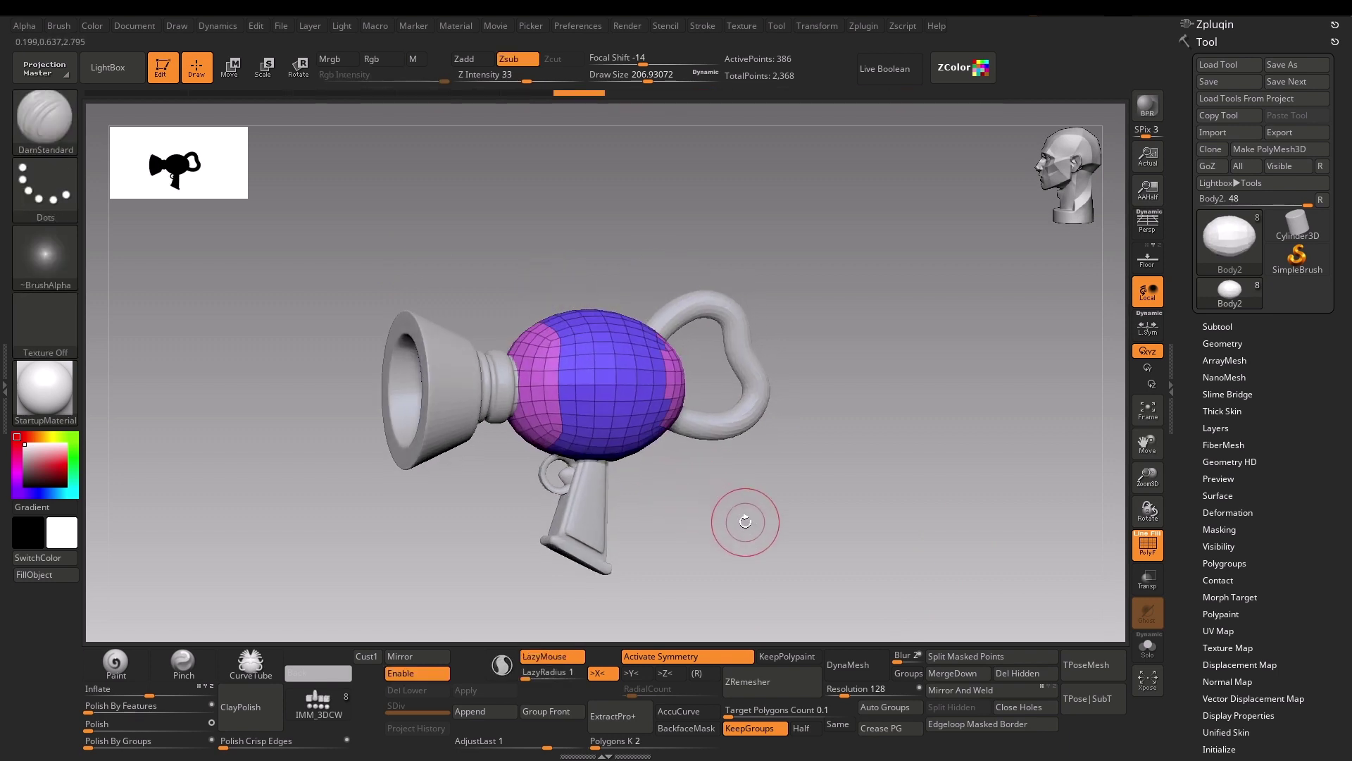
left_click(788, 688)
left_click_drag(857, 507, 810, 521)
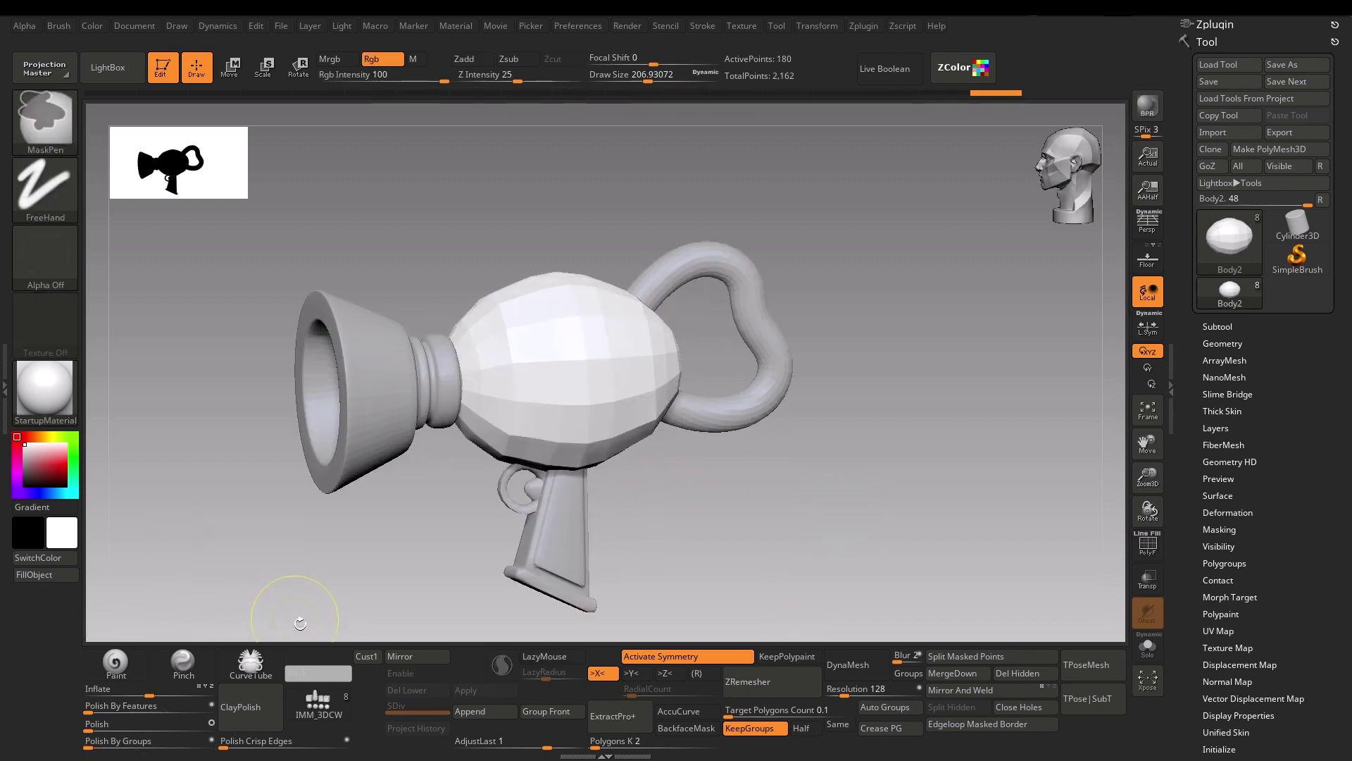
key("b")
key("m")
key("v")
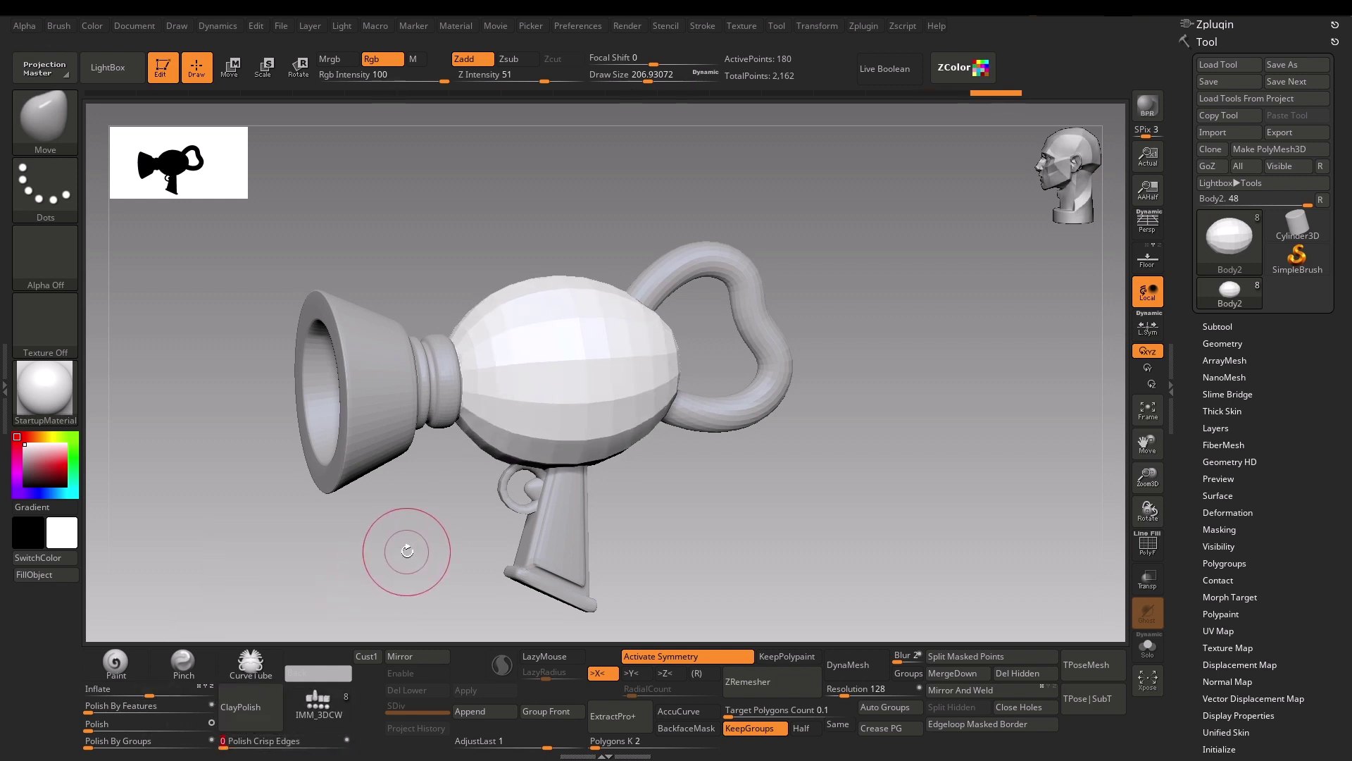
key("shift+f")
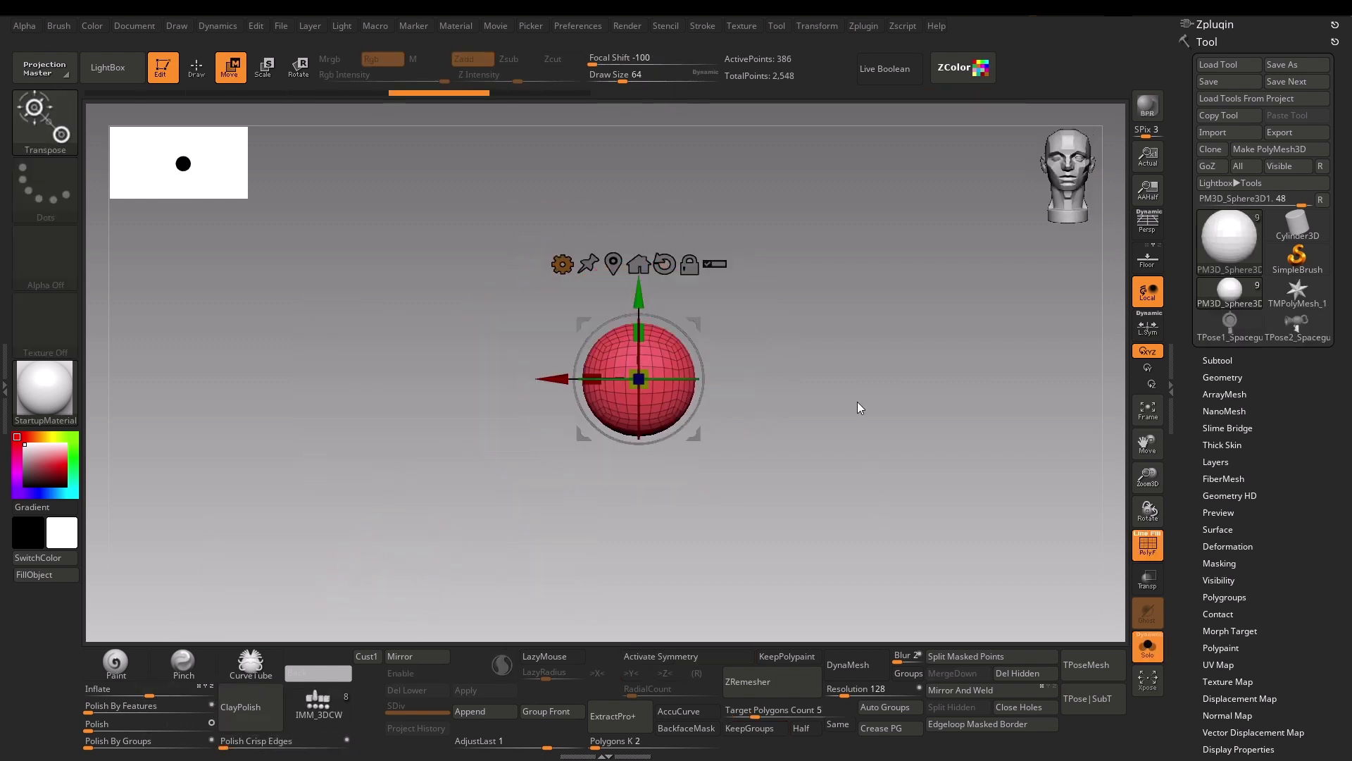
- Flatten the red sphere into a half dome with the Transpose gizmo
left_click_drag(857, 401, 797, 409)
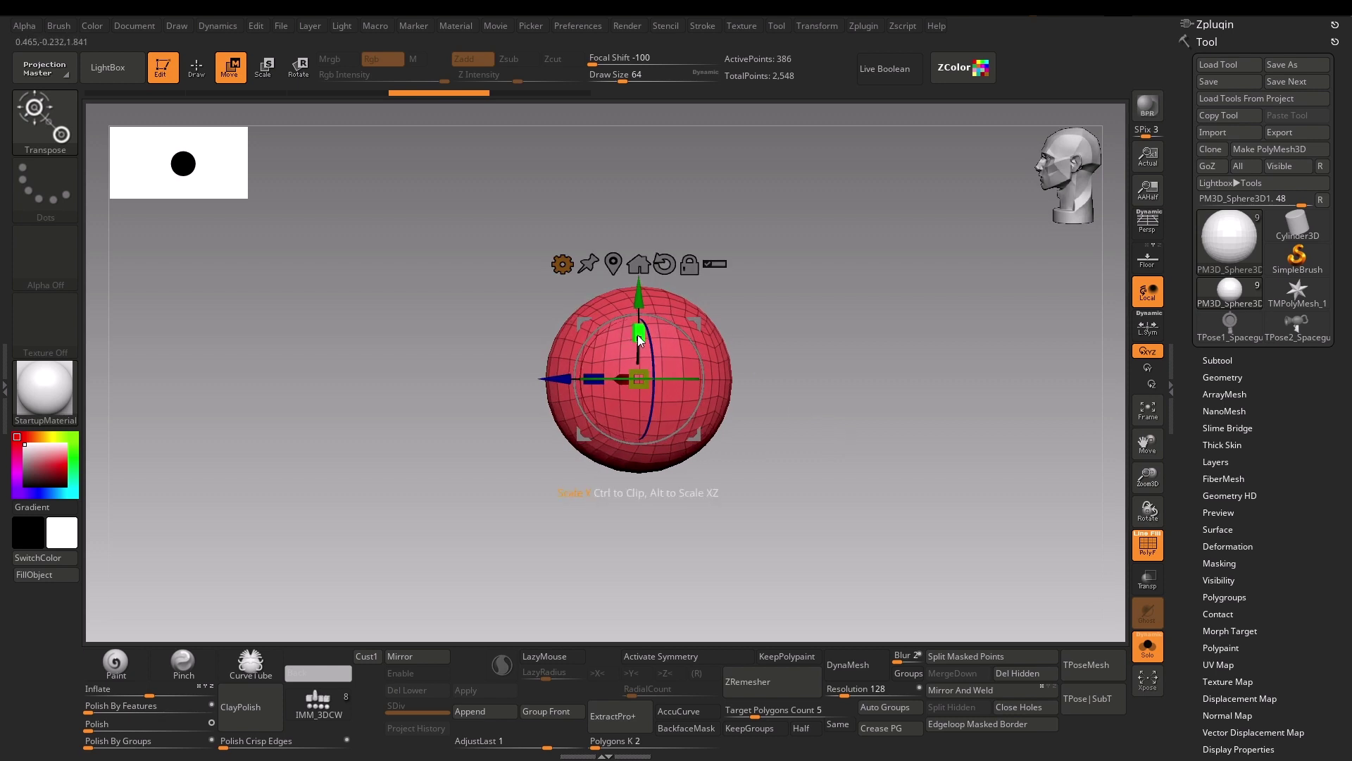
left_click_drag(639, 340, 644, 314)
left_click_drag(659, 267, 768, 75, "alt")
mouse_move(798, 282)
left_mouse_down()
mouse_move(812, 405)
mouse_move(810, 285)
left_mouse_up()
key("q")
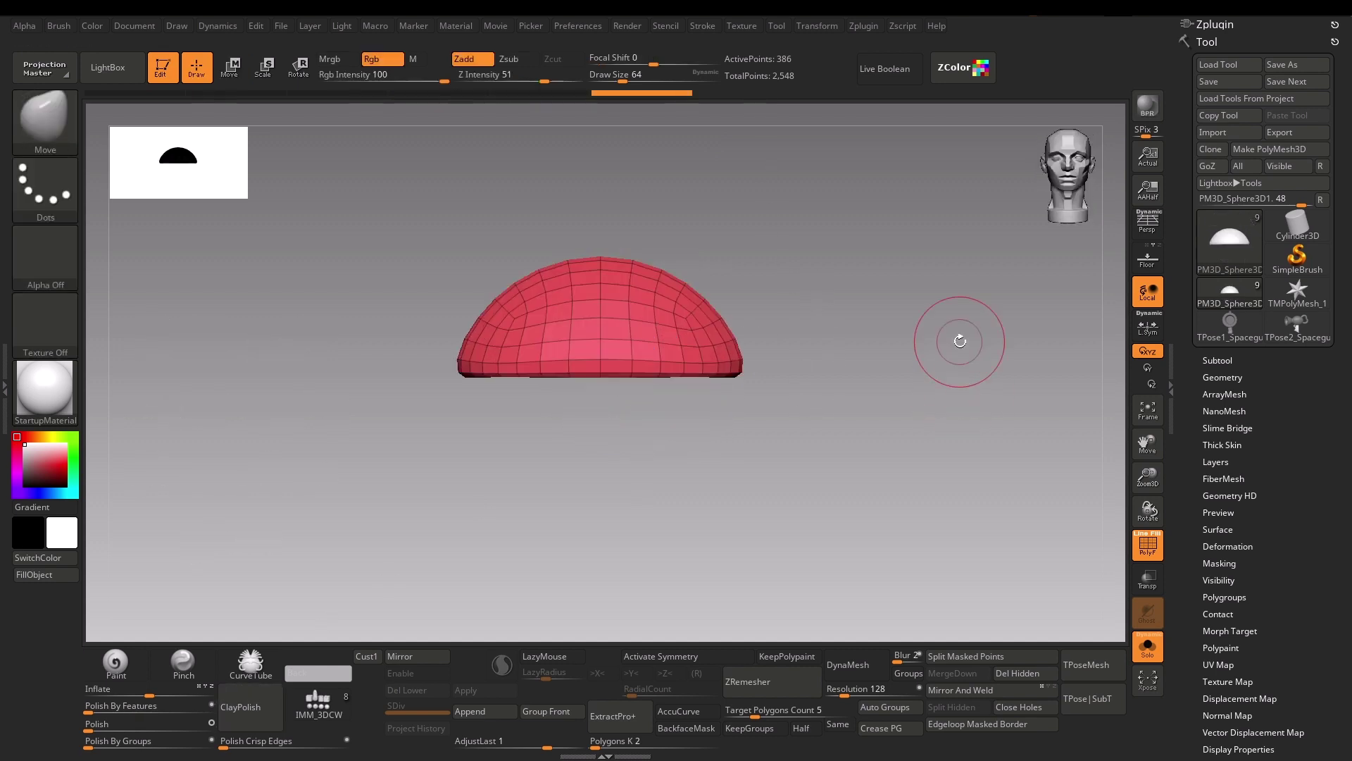
mouse_move(953, 377)
left_mouse_down()
mouse_move(930, 350)
mouse_move(941, 465)
left_mouse_up()
- Save the dome as a new InsertMesh brush and create a NanoMesh brush from it
key("b")
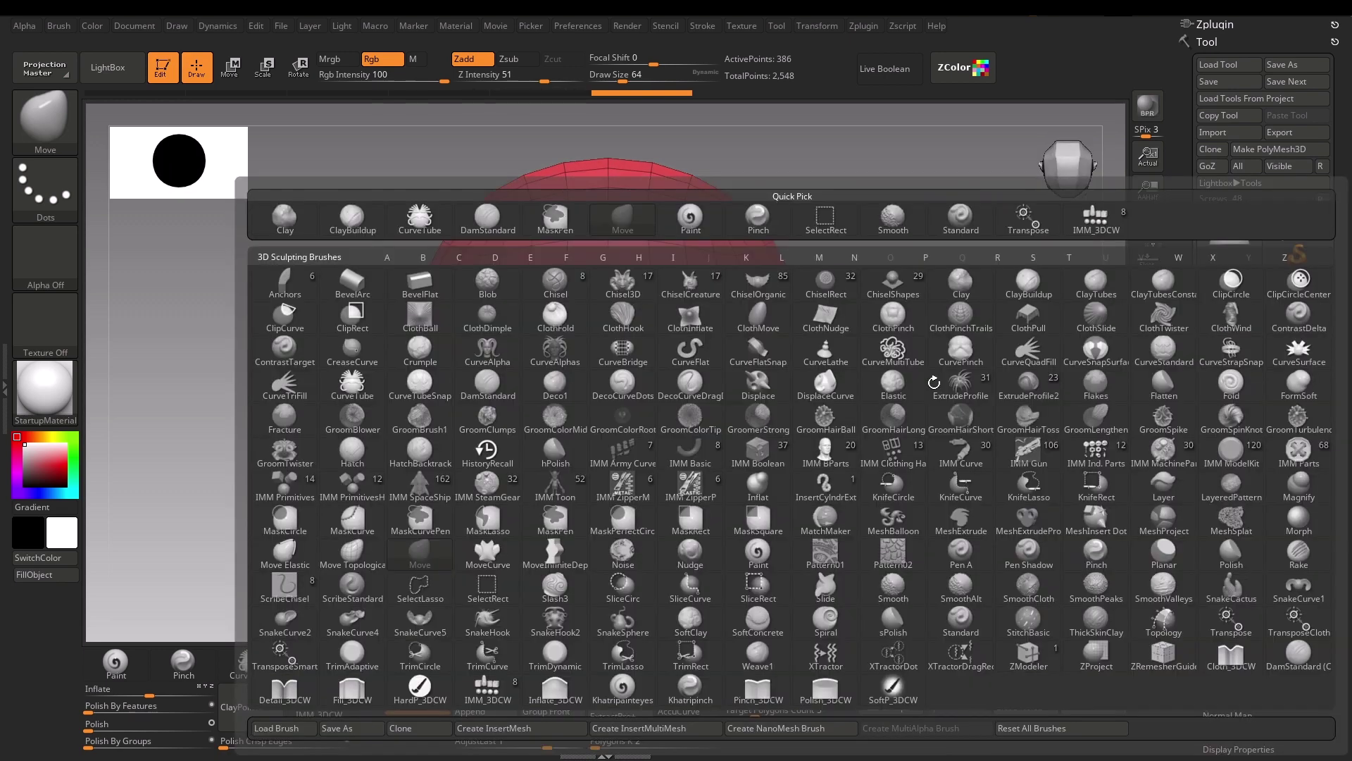
left_click(516, 730)
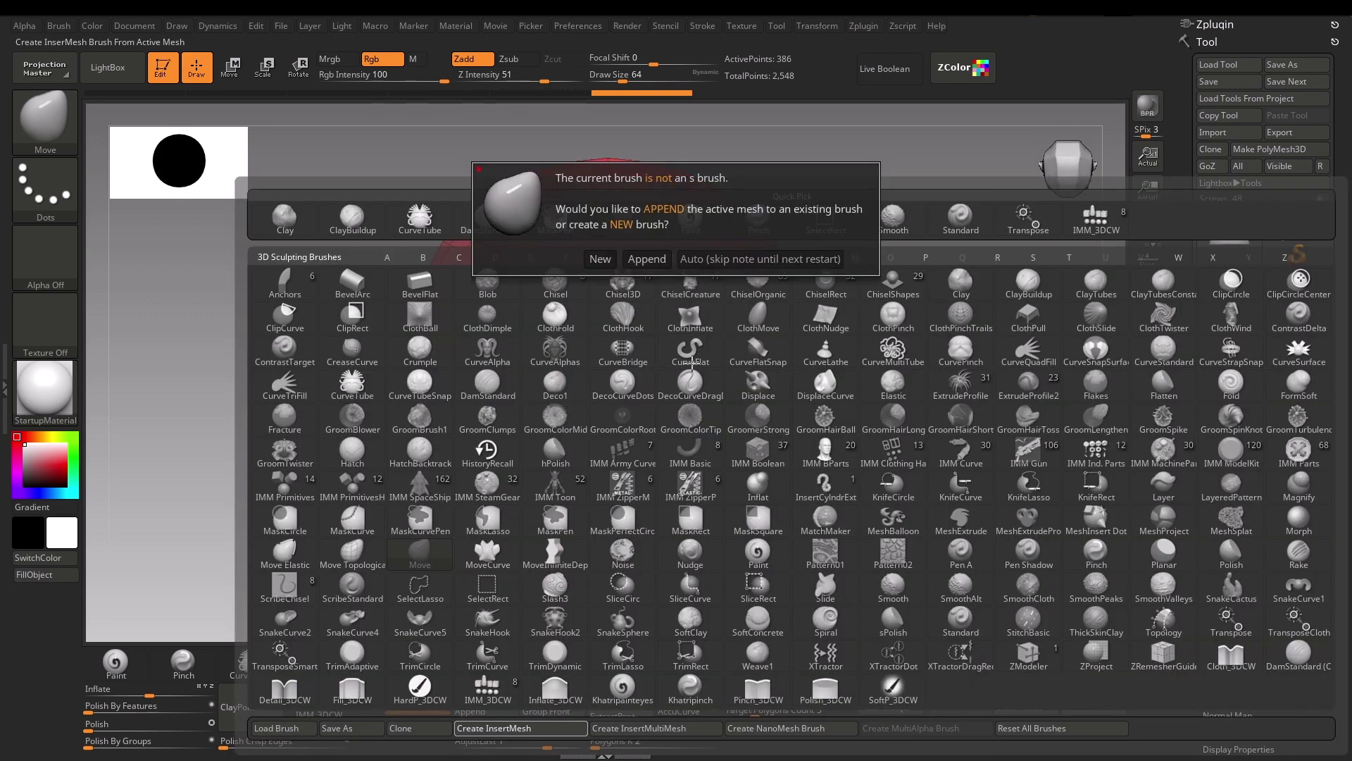
left_click(600, 259)
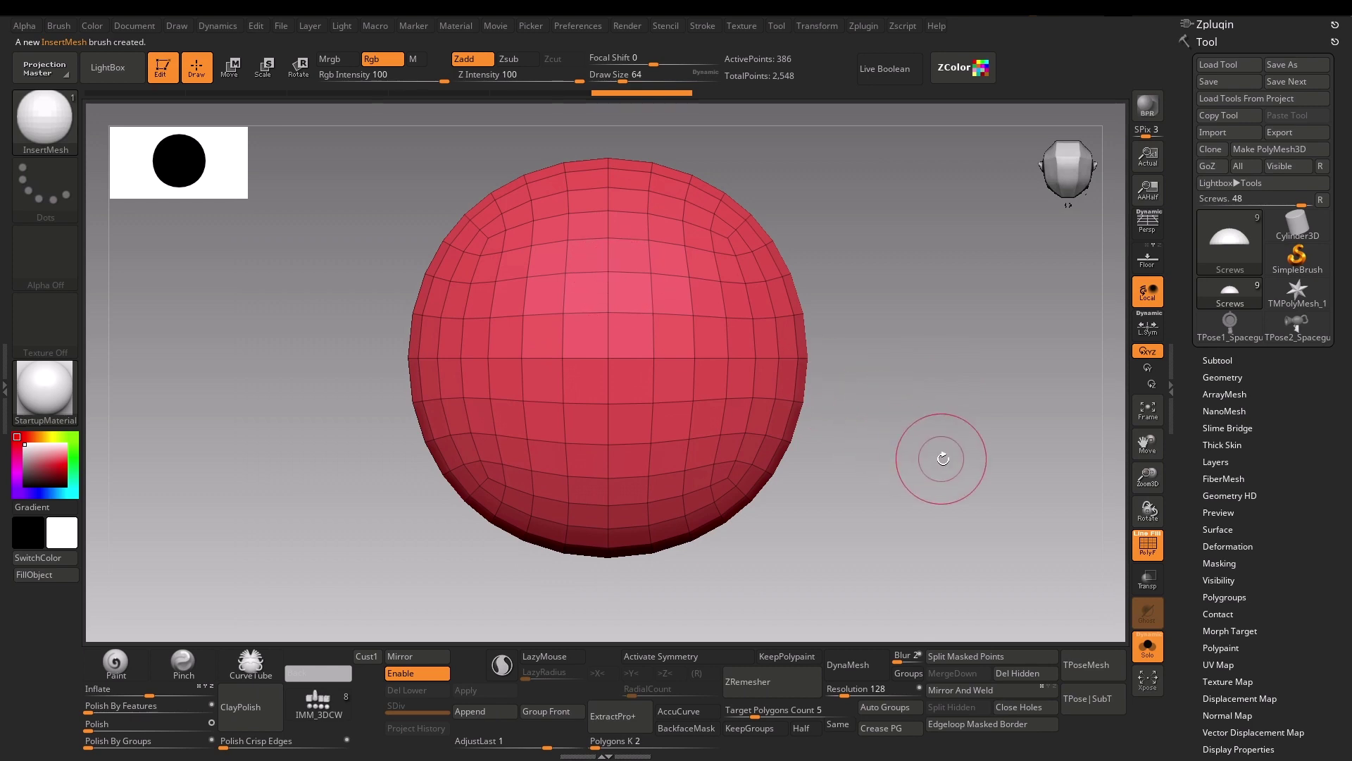
key("shift+f")
key("b")
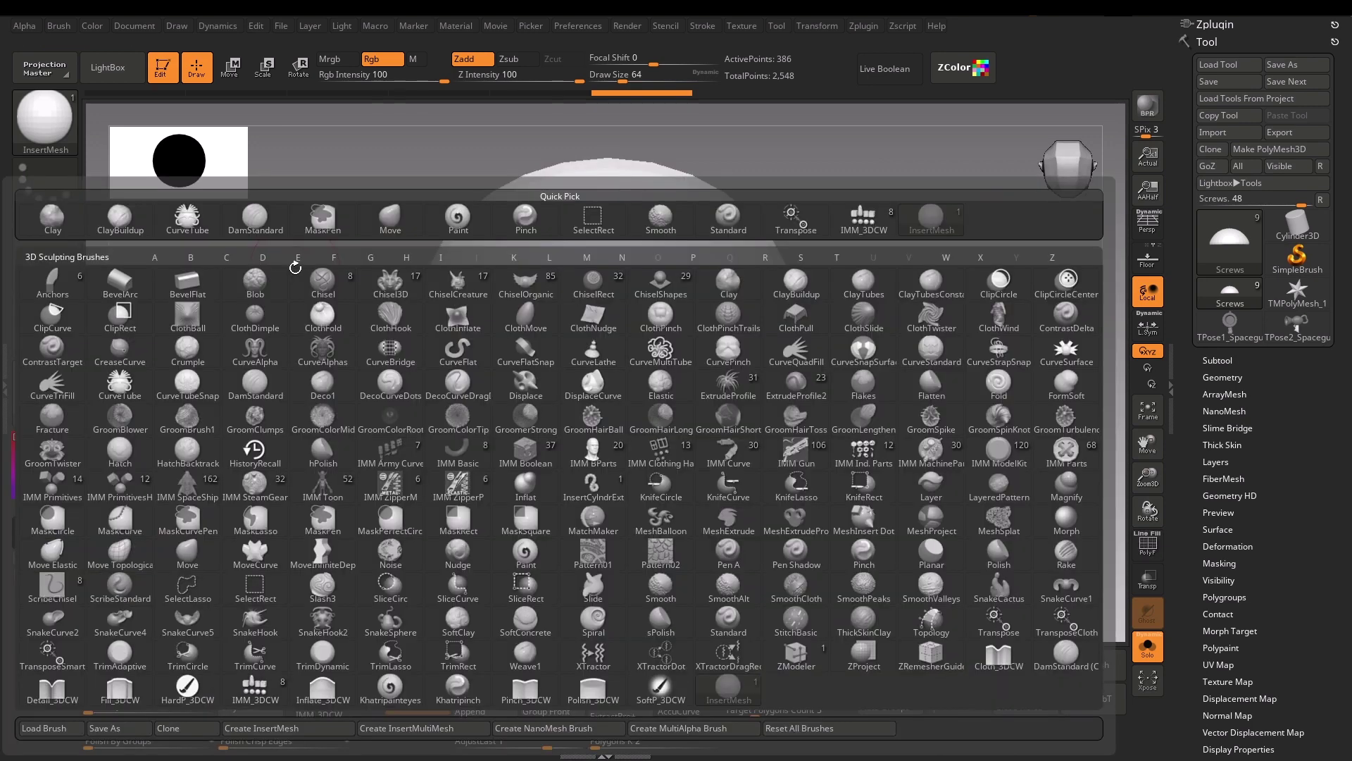
left_click(524, 726)
left_click(525, 743)
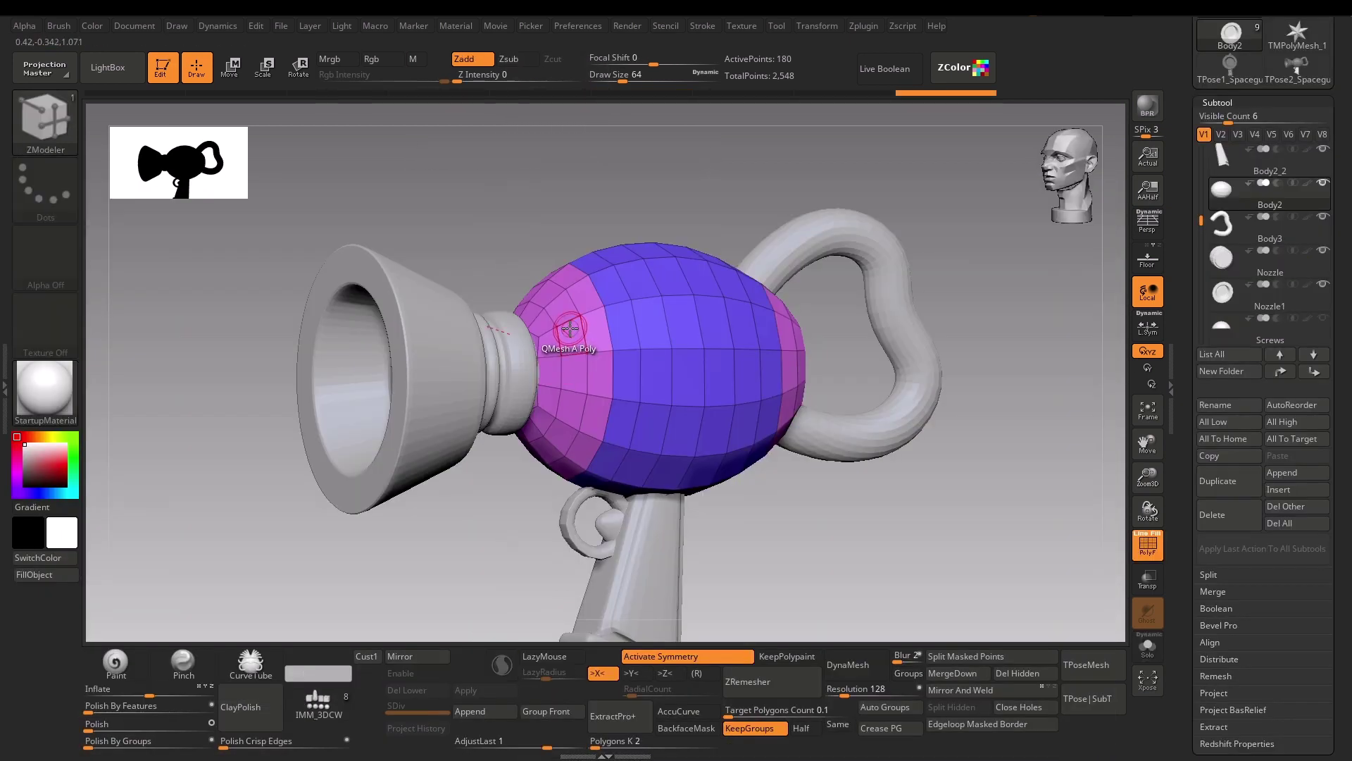
- PolyGroup a polyloop near the nozzle neck, then Insert NanoMesh studs around it with Polygroup All
key("space")
left_click(568, 330)
key("b")
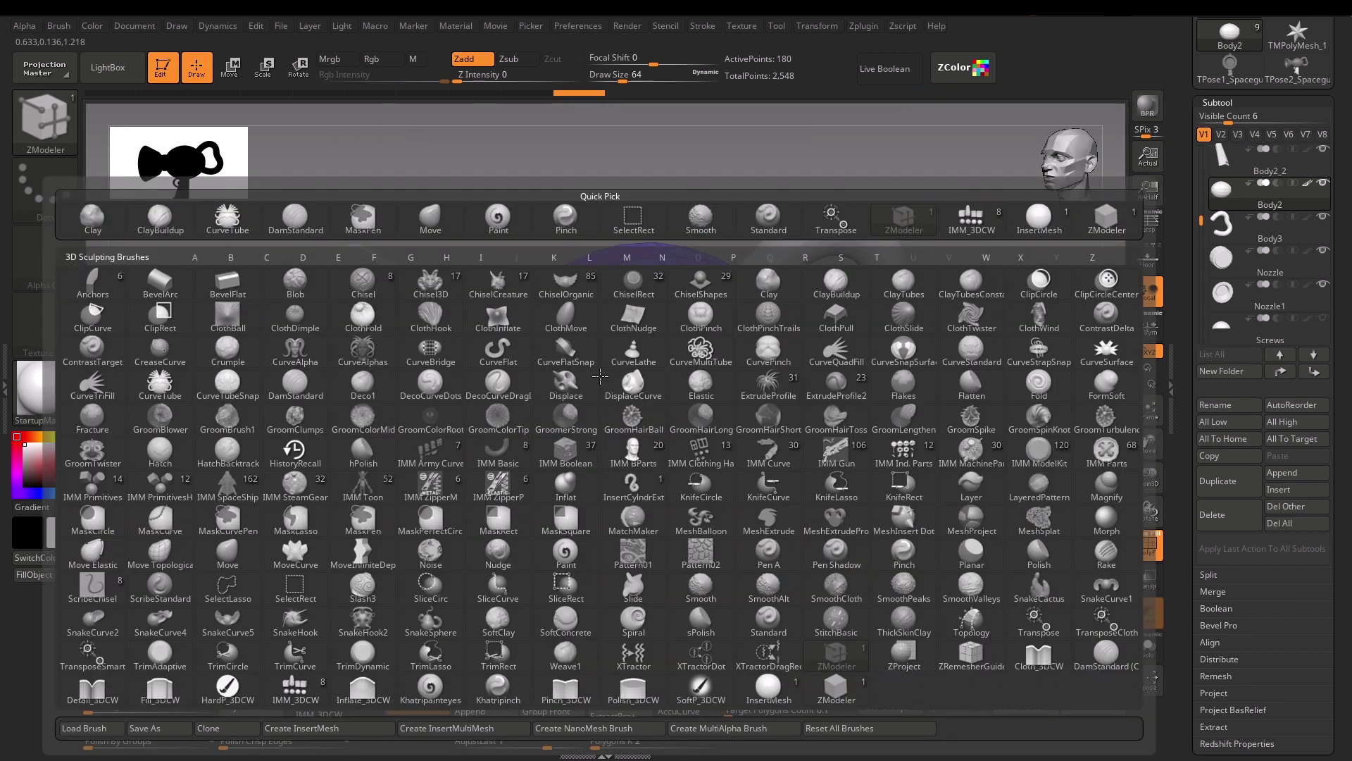
left_click(1105, 233)
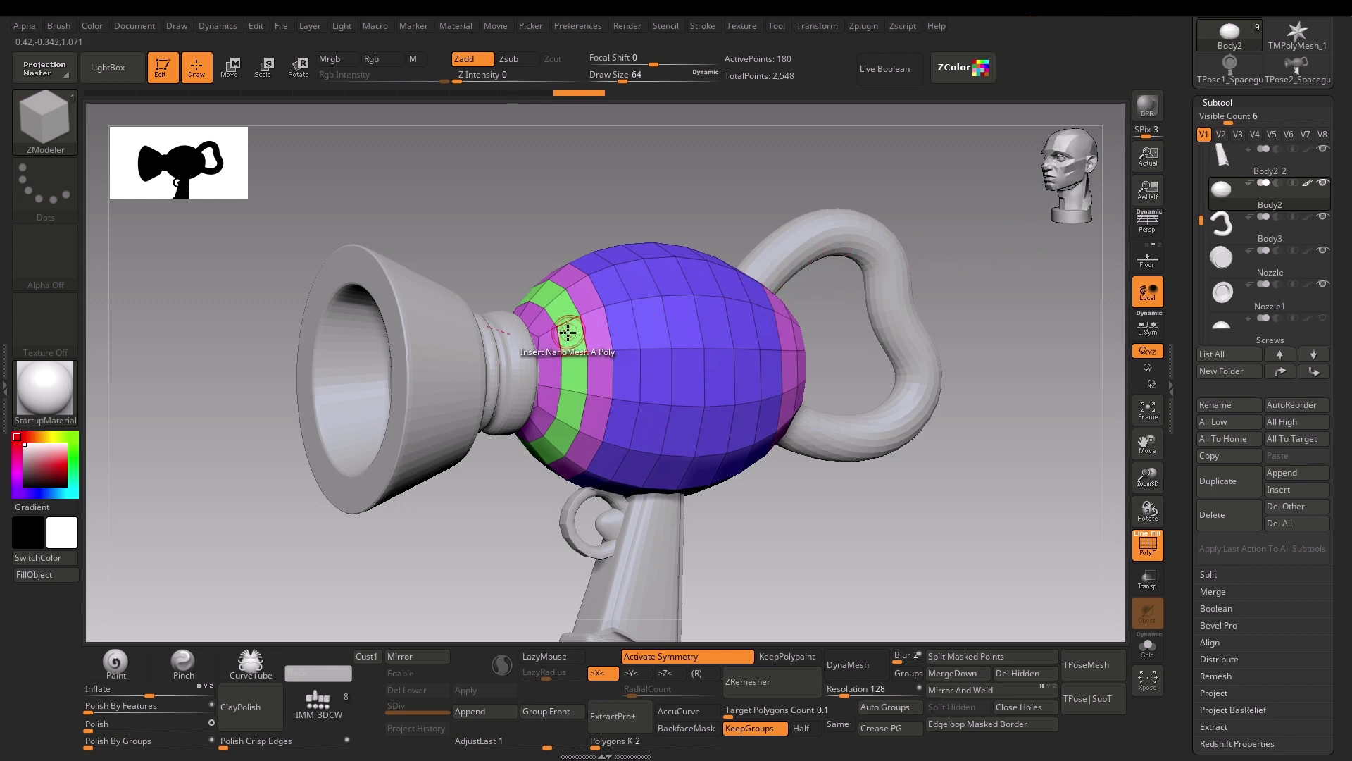
key("space")
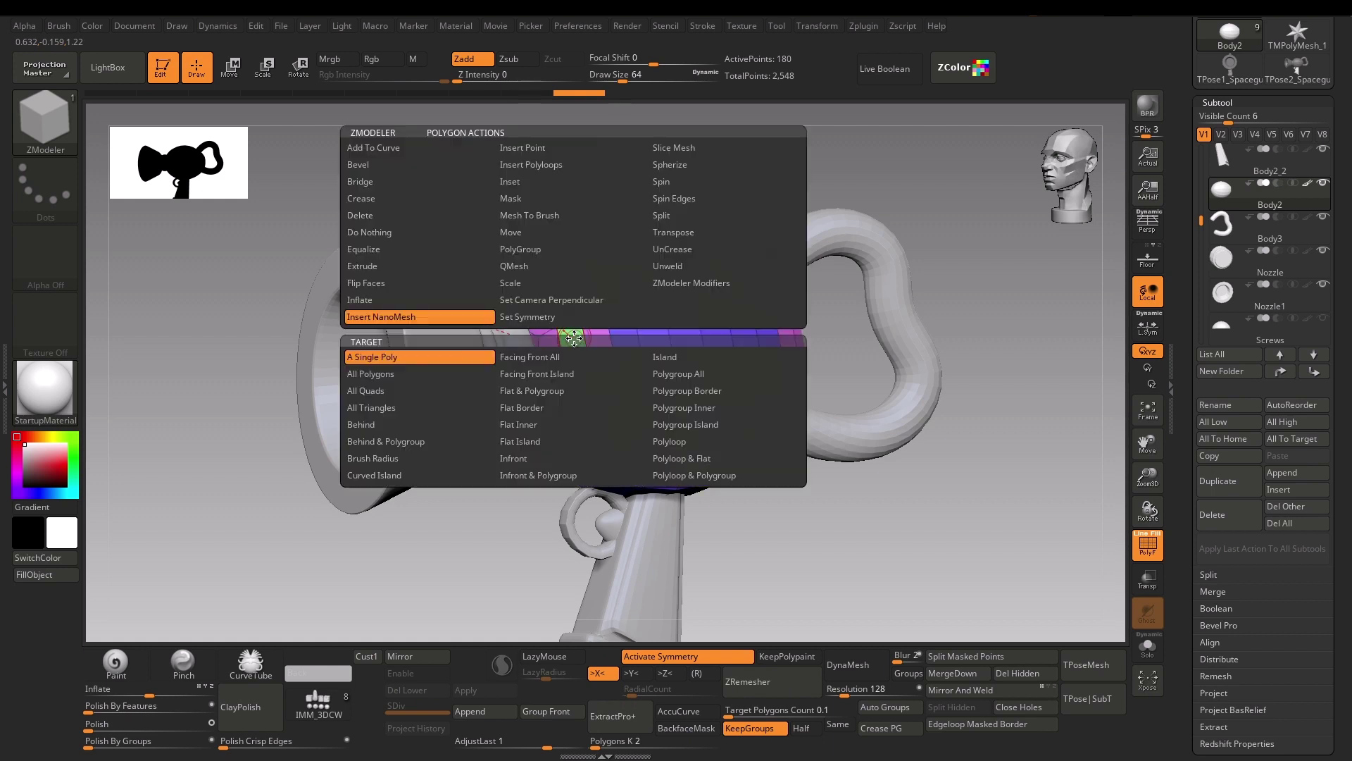
left_click(674, 375)
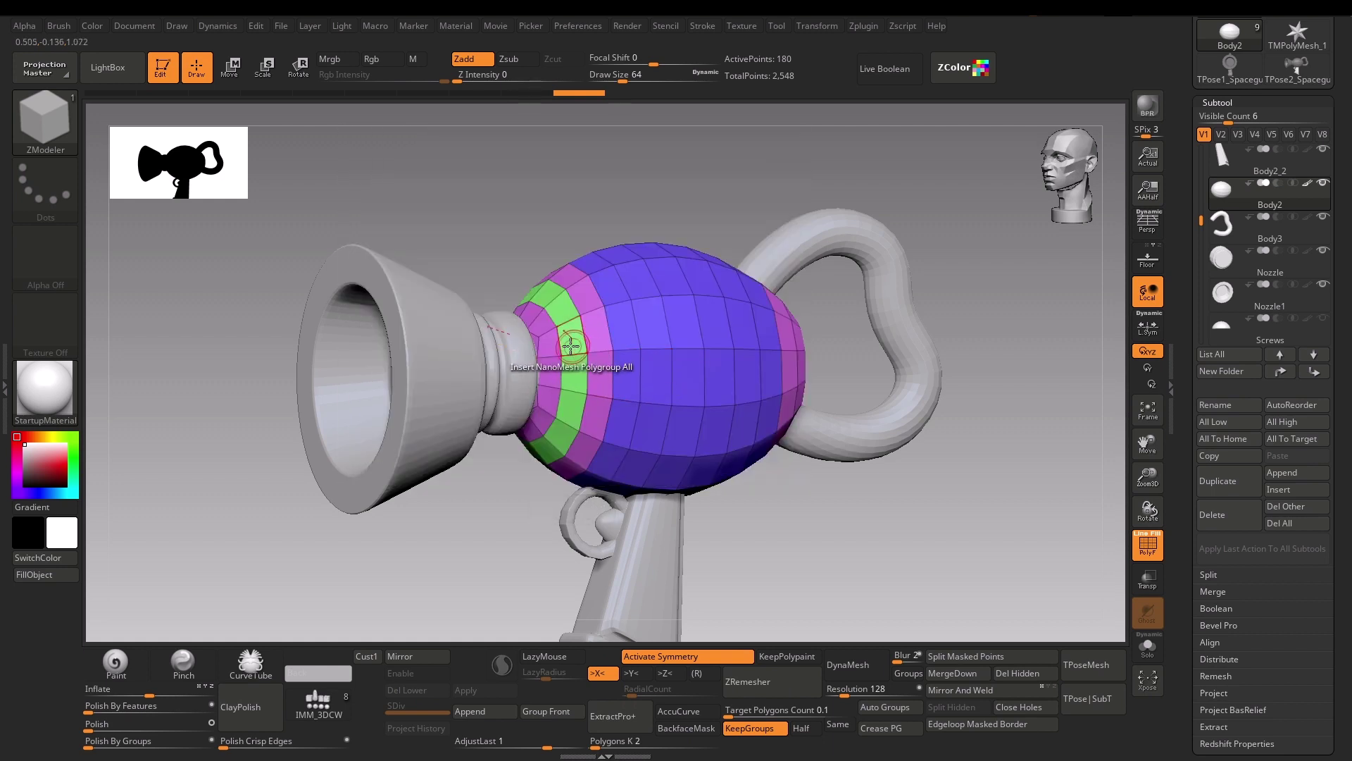
left_click(569, 342)
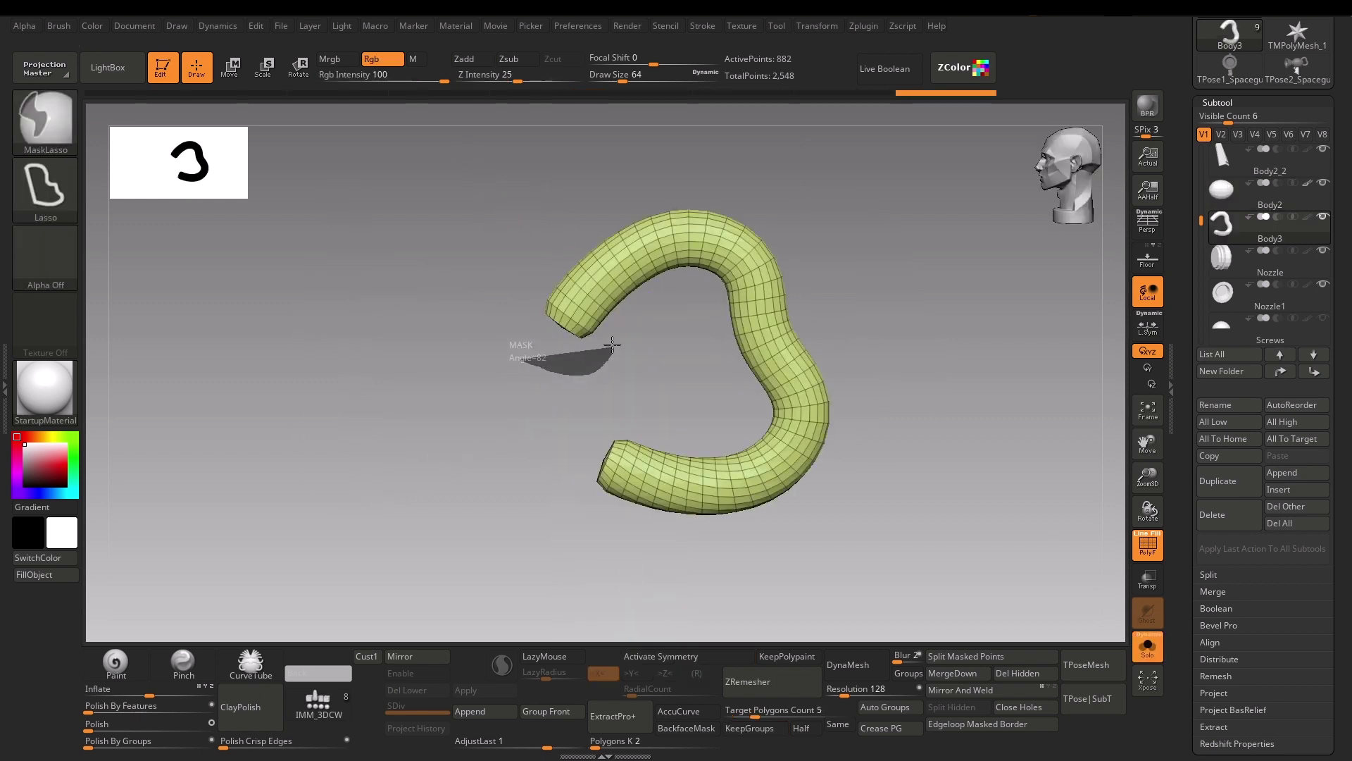
- Mask both tube ends, Ctrl+W them into one polygroup, and ZRemesh with KeepPolypaint and KeepGroups
left_click_drag(539, 280, 541, 281)
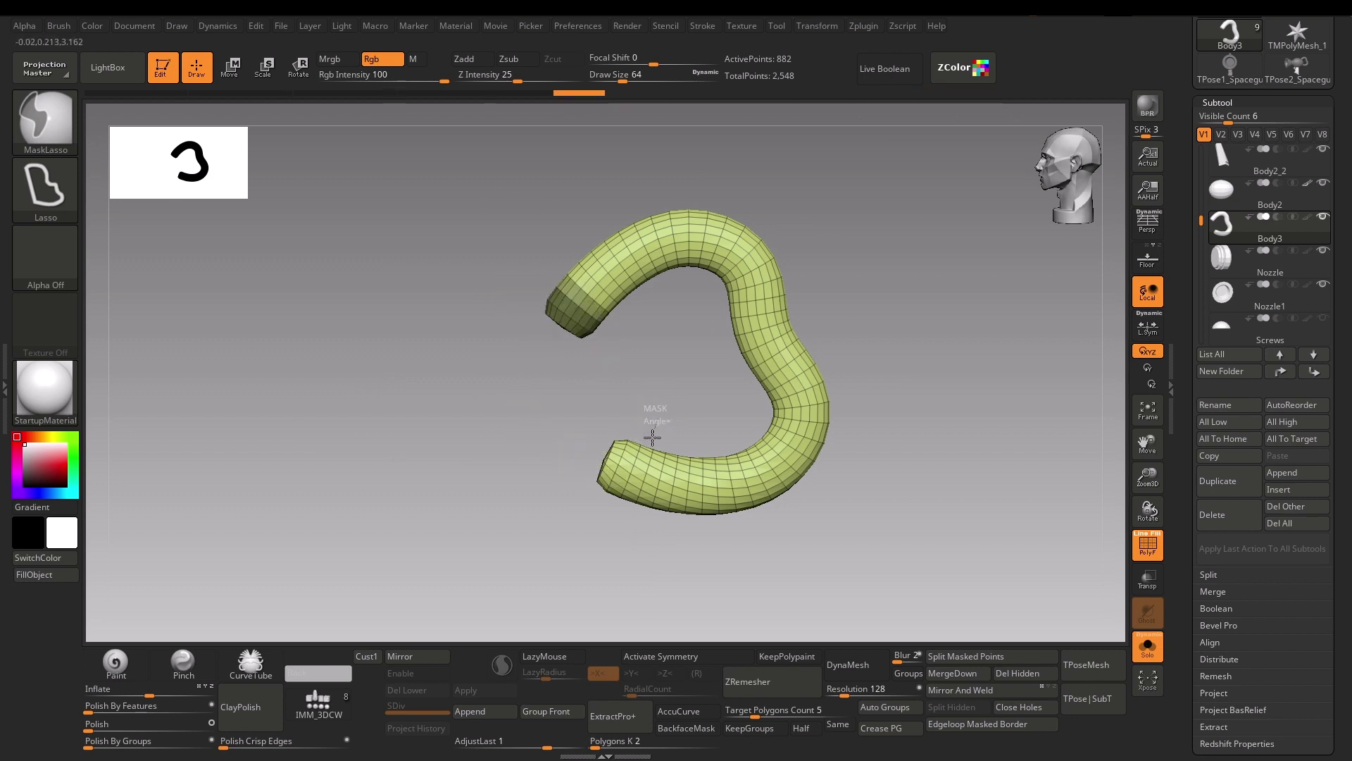
left_click_drag(612, 512, 610, 515)
key("ctrl+w")
key("b")
key("m")
key("v")
mouse_move(479, 416)
left_mouse_down()
mouse_move(493, 444)
mouse_move(483, 489)
mouse_move(697, 633)
left_mouse_up()
left_click(772, 697)
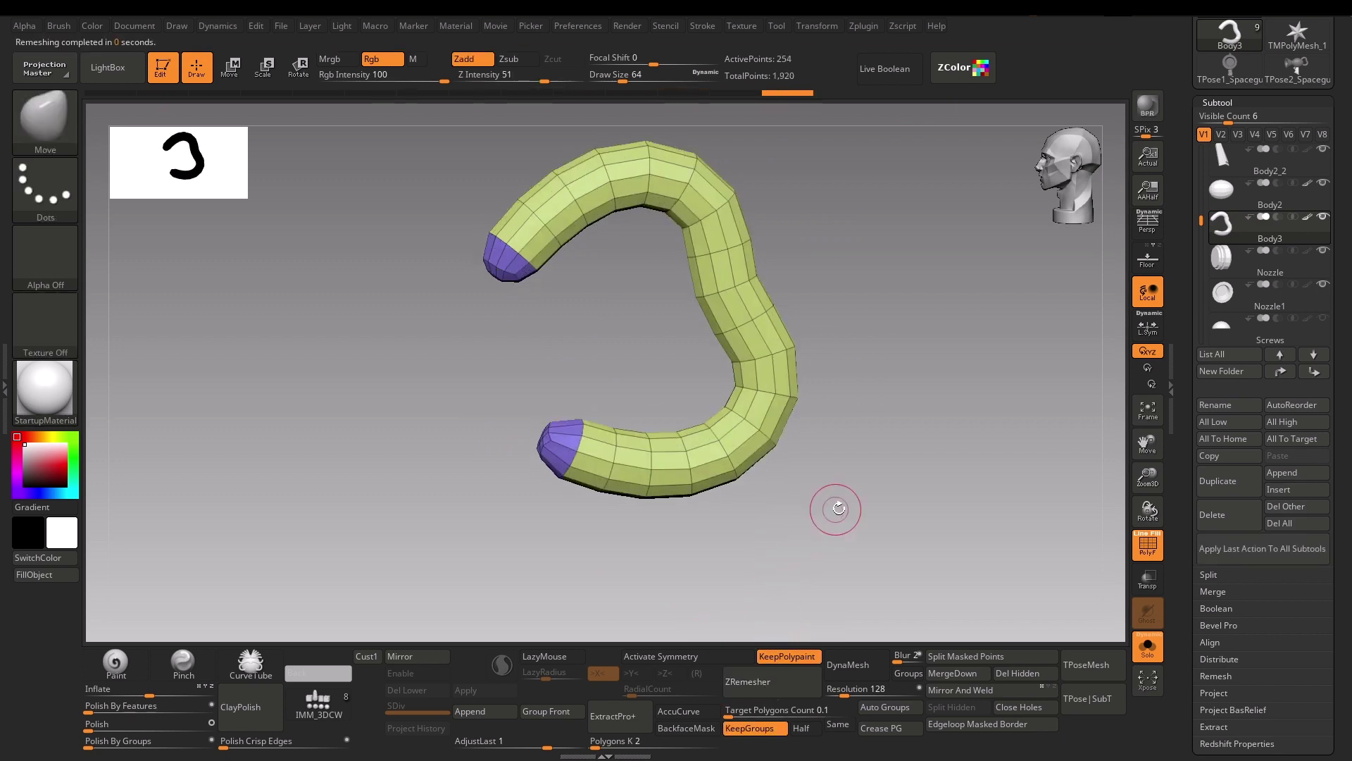
left_click_drag(845, 506, 827, 343, "alt")
- PolyGroup alternating polyloops along the tube's top arch, lower bend, and bottom
mouse_move(729, 354)
left_mouse_down("alt")
mouse_move(749, 365)
mouse_move(486, 272)
left_mouse_up("alt")
key("b")
key("z")
key("m")
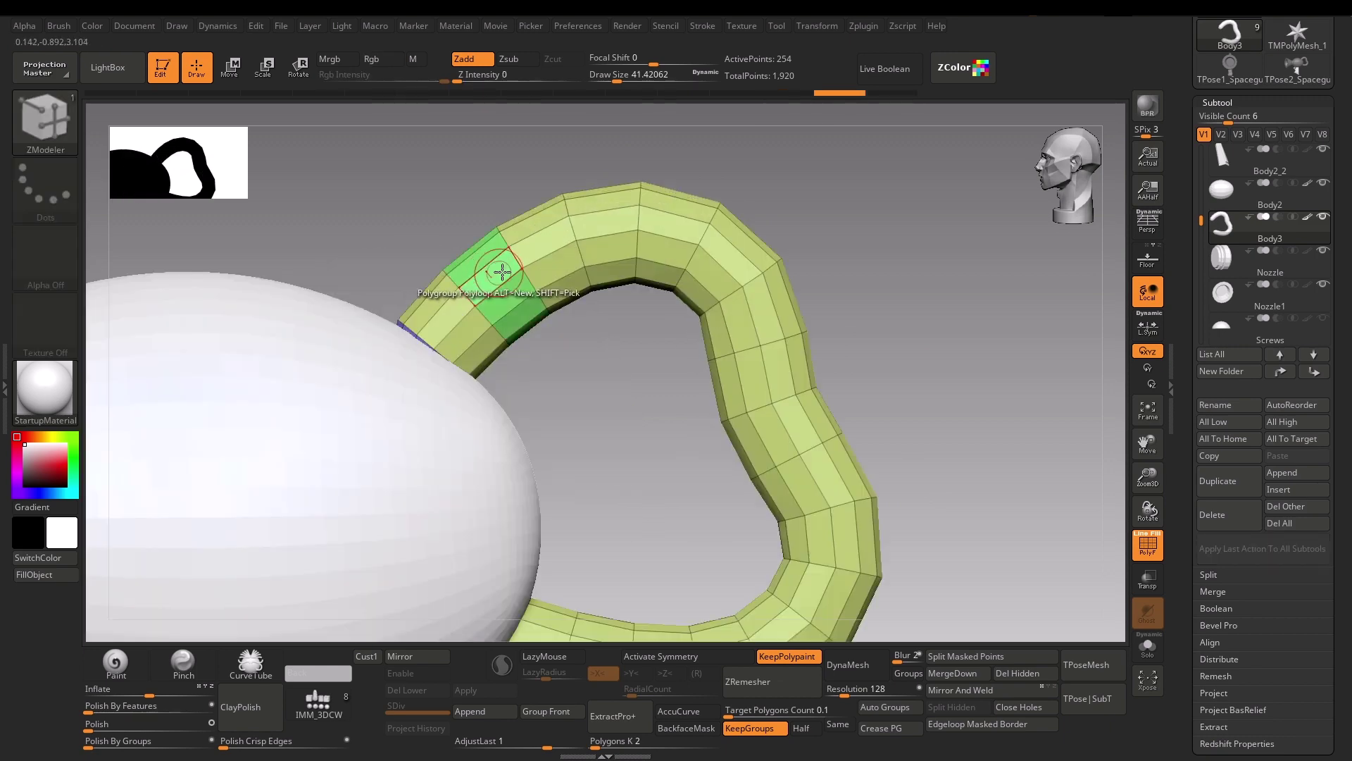
left_click(604, 213)
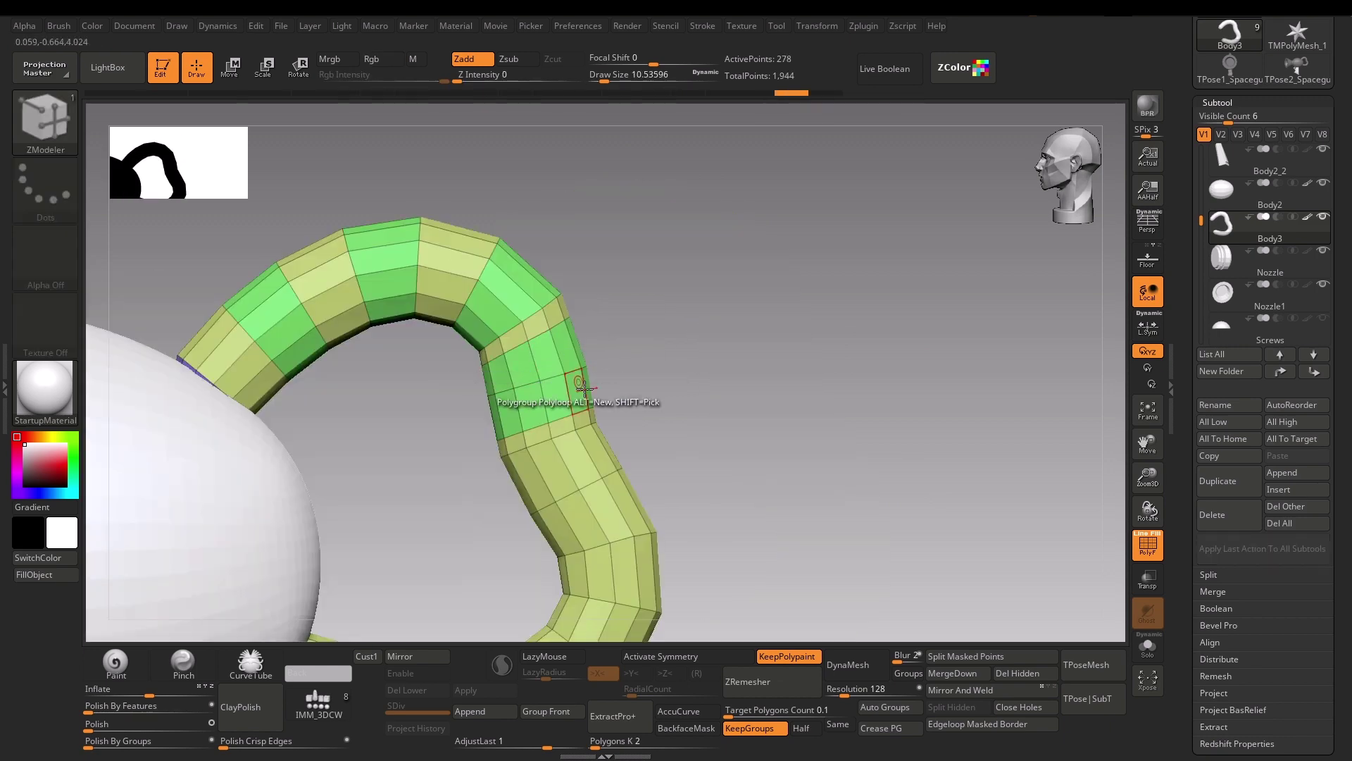
left_click_drag(603, 387, 591, 433)
left_click(597, 480)
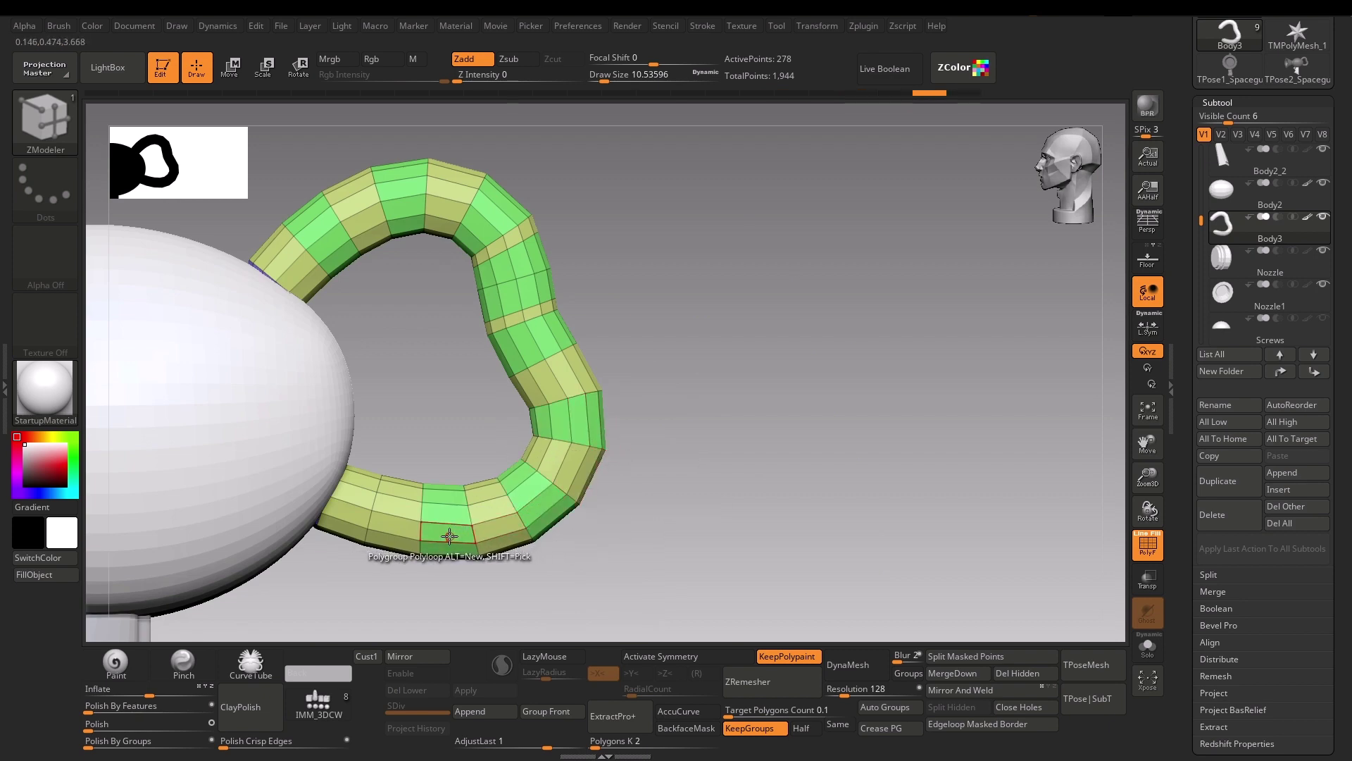
left_click(451, 537)
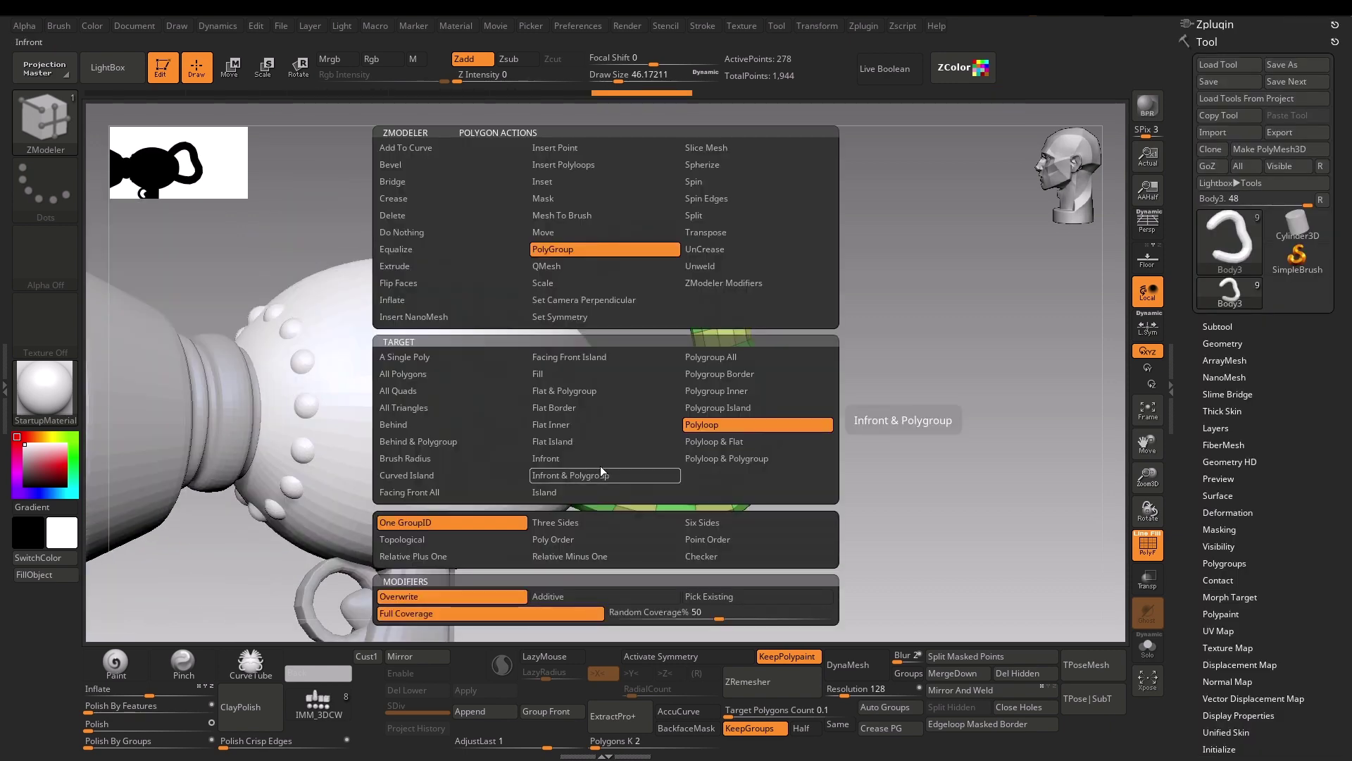
- Extrude the grouped loops outward into raised rings with Polygroup All, adding segments at the lower end
left_click(441, 267)
left_click(721, 374)
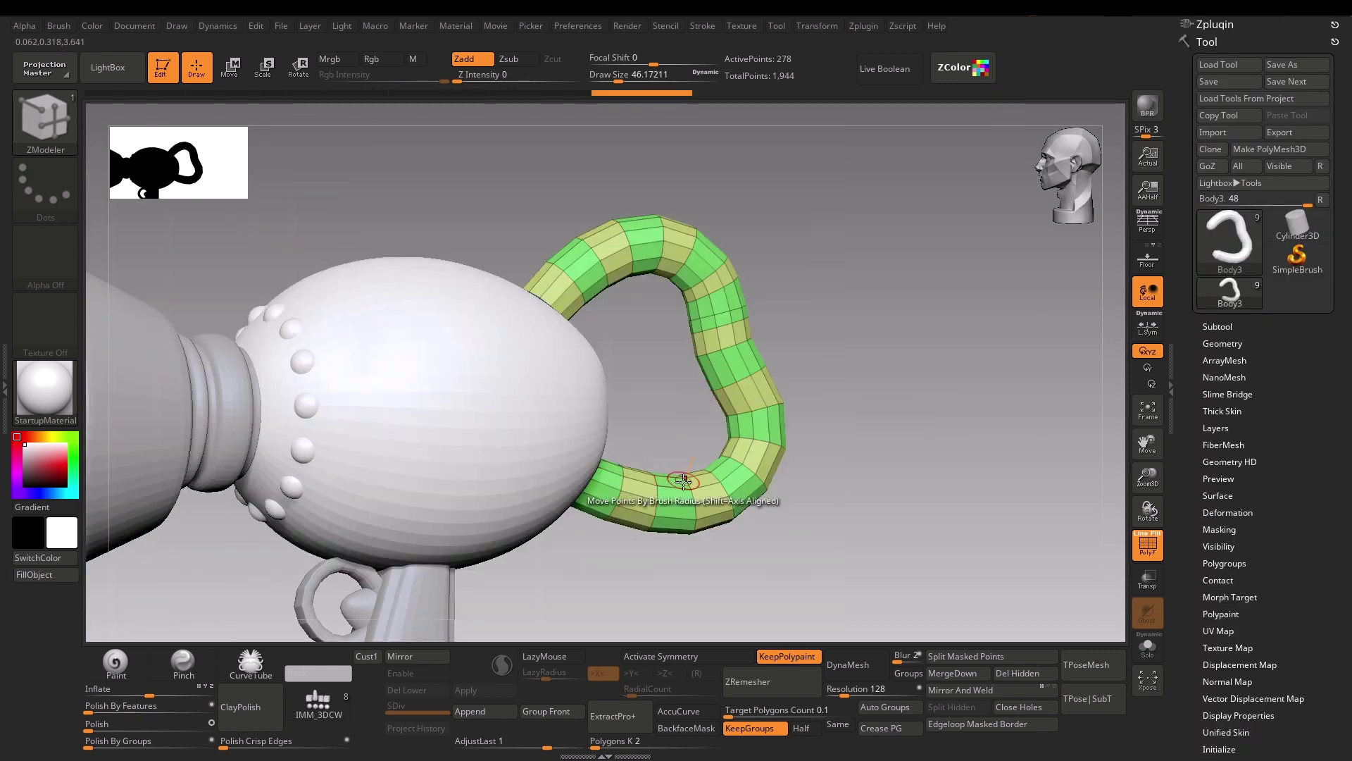
left_click_drag(670, 488, 690, 496)
key("d")
left_click_drag(825, 555, 723, 276)
left_click(722, 277)
left_click_drag(902, 324, 697, 563)
left_click_drag(972, 578, 420, 386)
left_click(625, 409)
mouse_move(624, 441)
left_mouse_down()
mouse_move(625, 409)
mouse_move(810, 451)
mouse_move(1005, 310)
mouse_move(845, 476)
mouse_move(754, 309)
mouse_move(718, 299)
left_mouse_up()
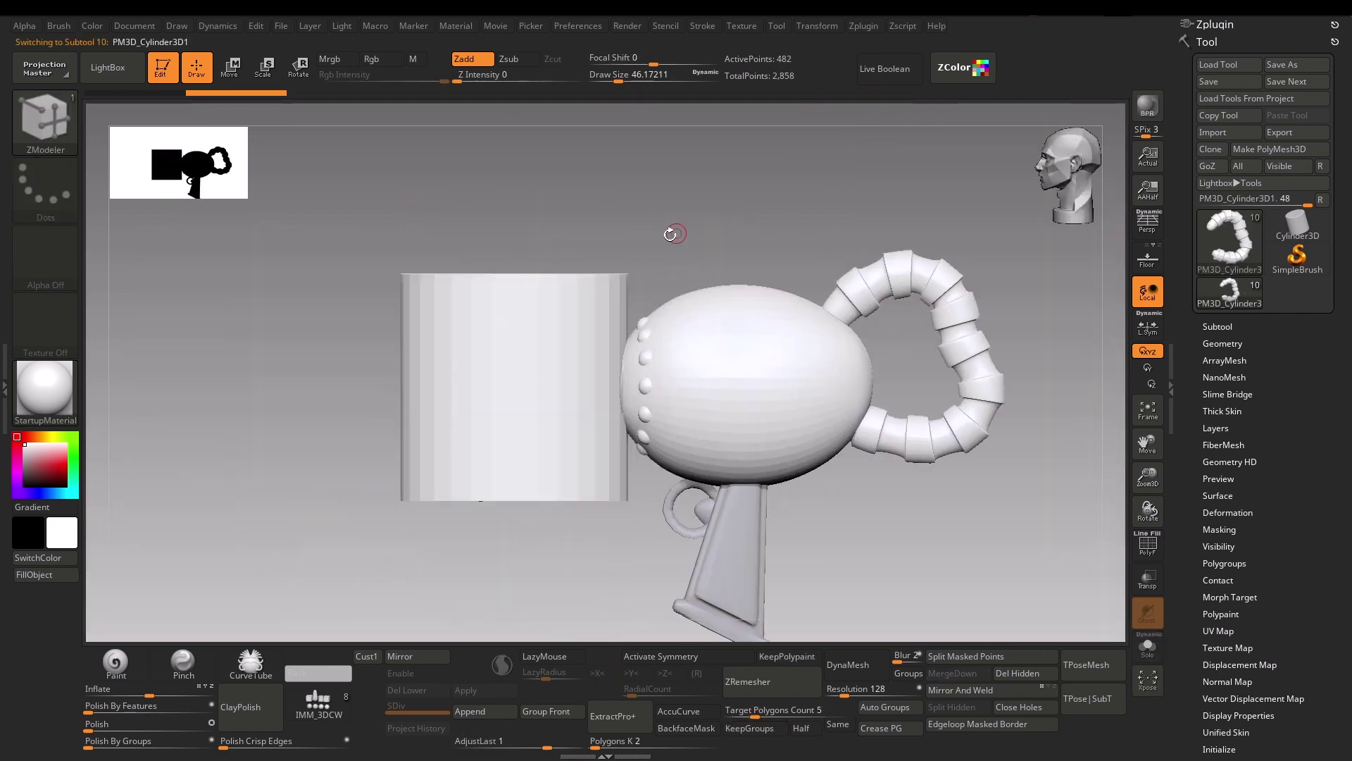
- Swap the part for a Cylinder 3D and shape the stub by moving its flat cap
key("w")
left_click(433, 266)
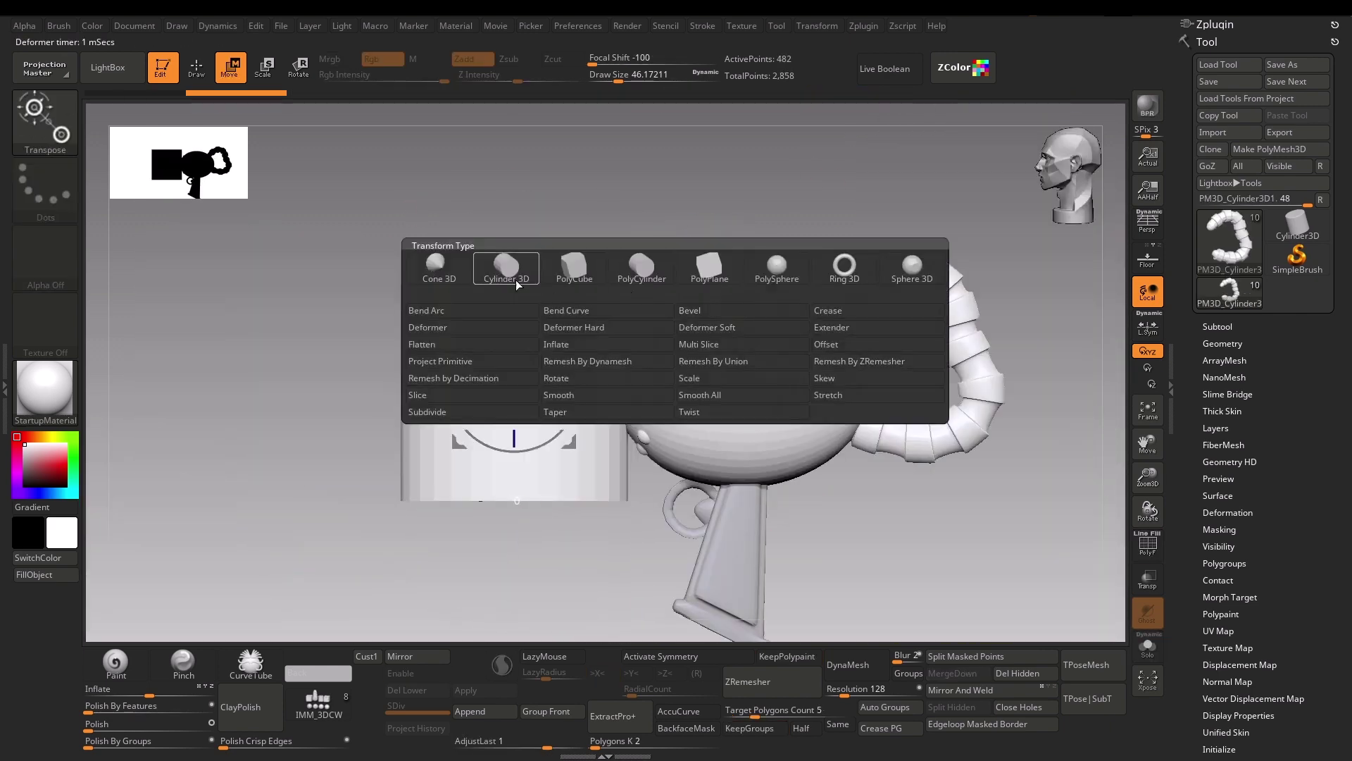
left_click(516, 281)
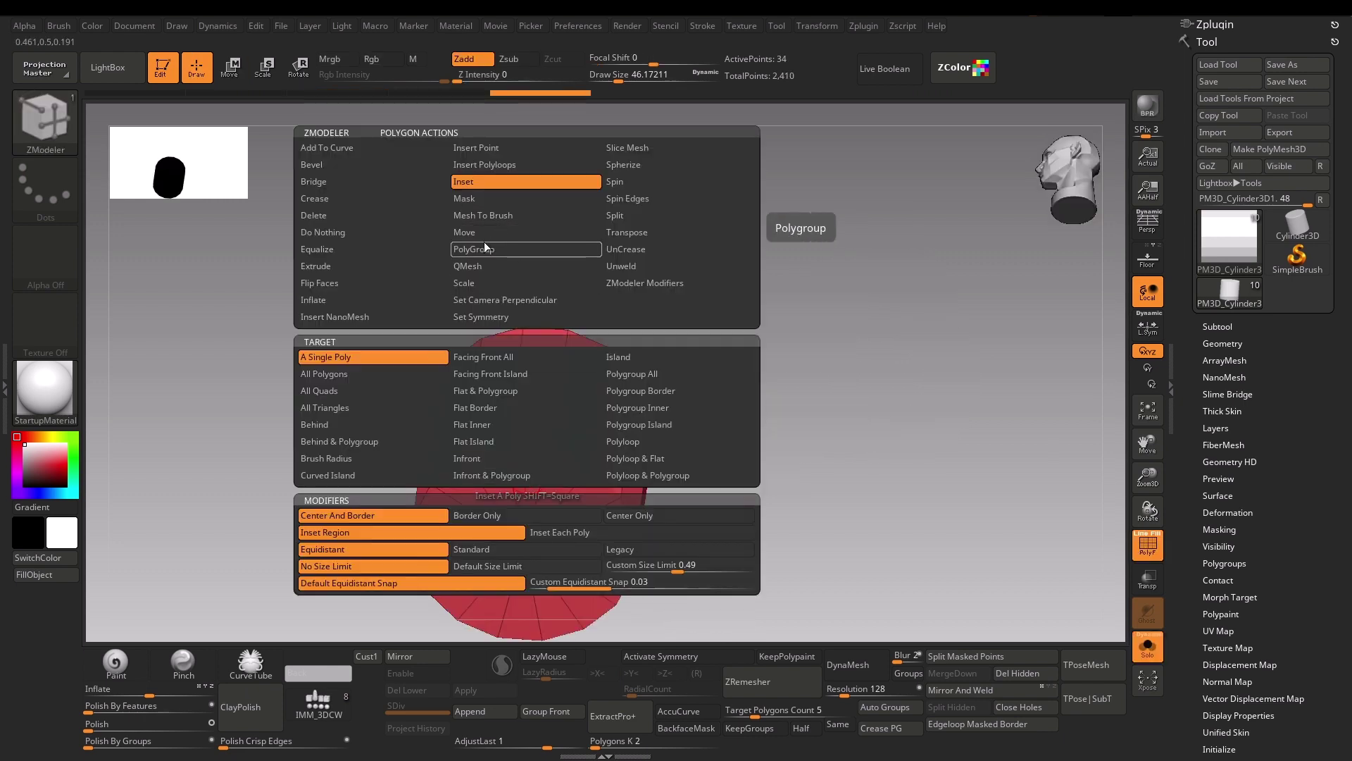
left_click(491, 233)
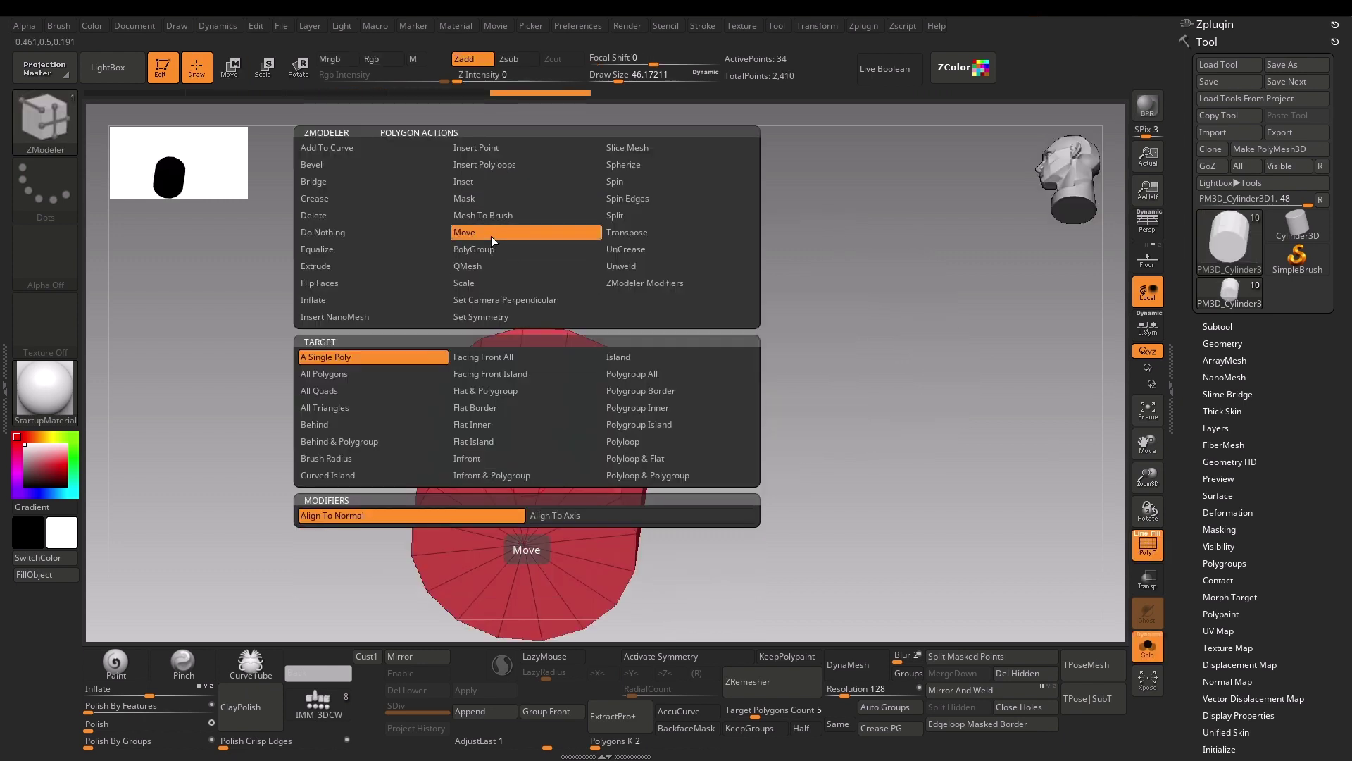
left_click(486, 443)
left_click_drag(535, 451, 591, 462)
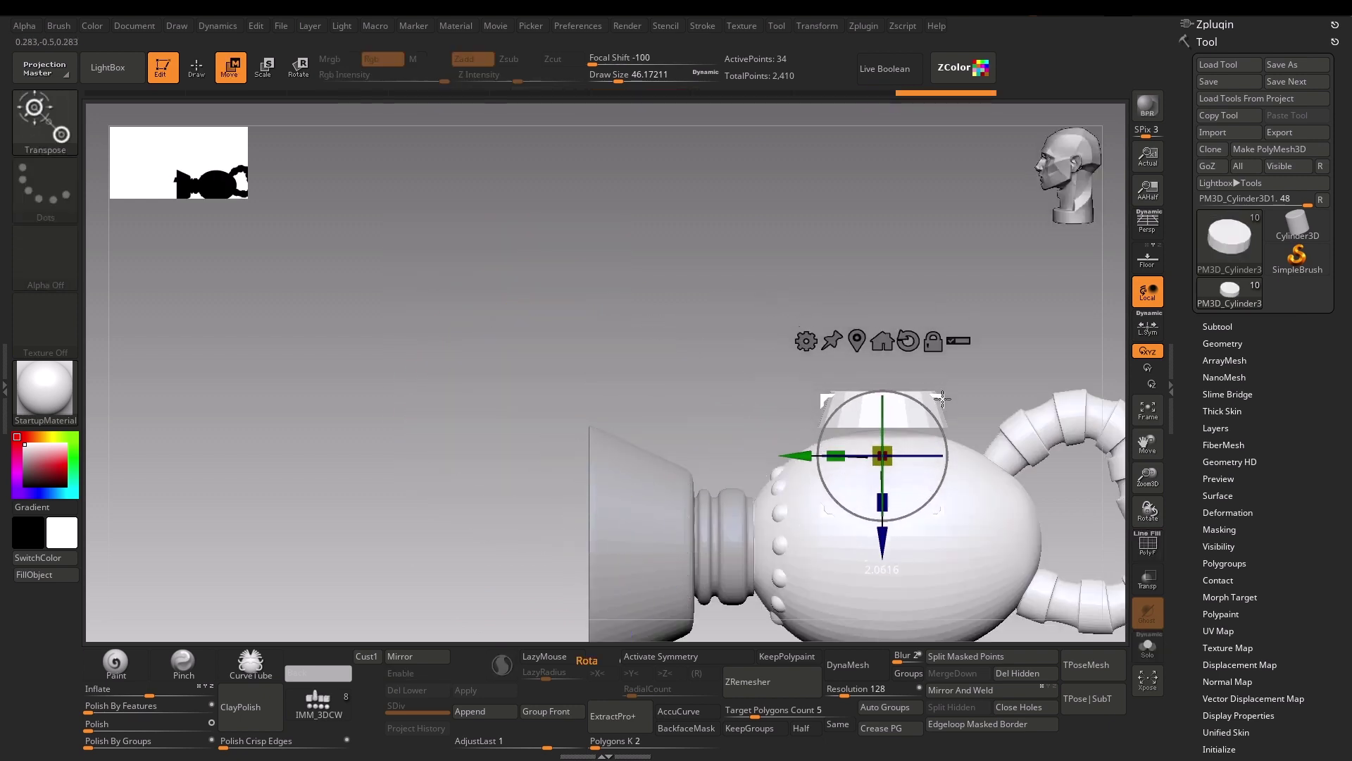
key("f")
mouse_move(687, 271)
left_mouse_down()
mouse_move(747, 387)
mouse_move(713, 384)
mouse_move(740, 478)
left_mouse_up()
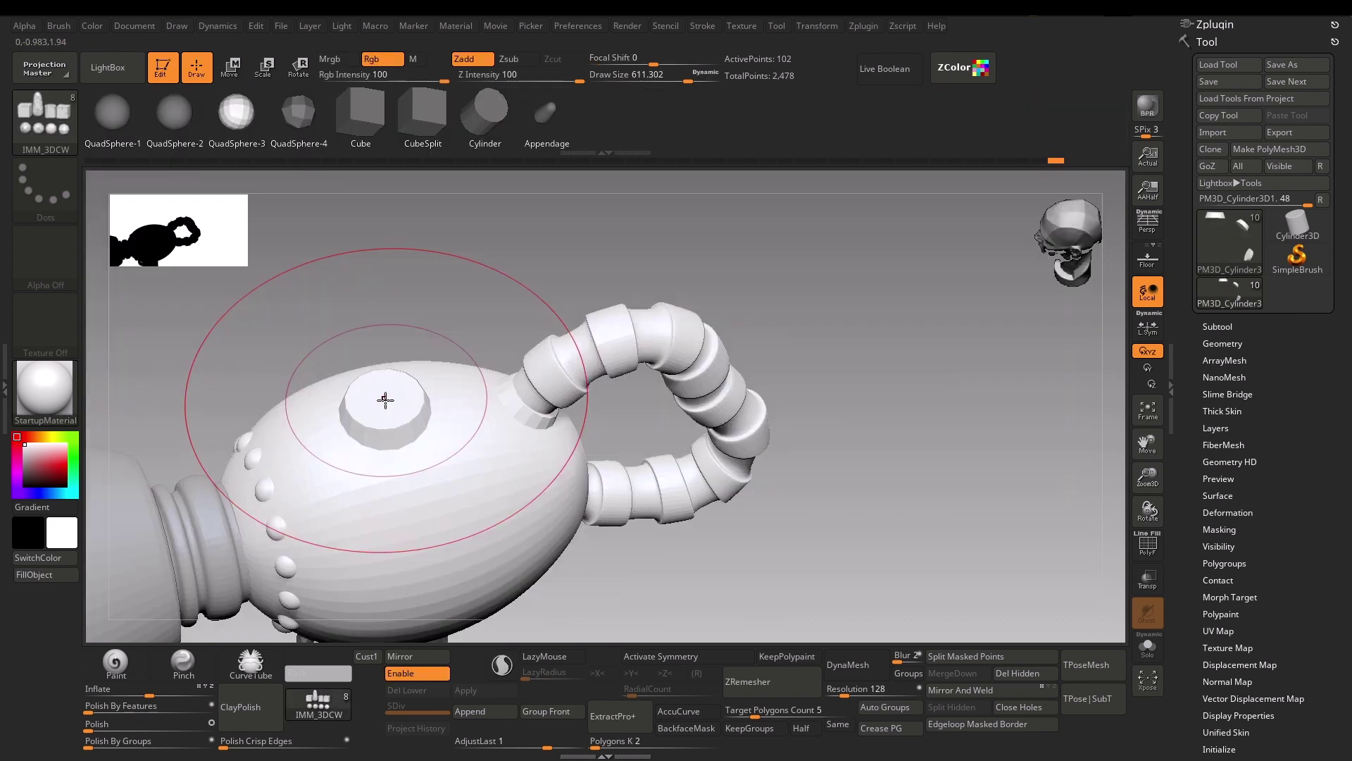
- Insert a QuadSphere on top of the stub as the bulb
left_click_drag(385, 400, 408, 467)
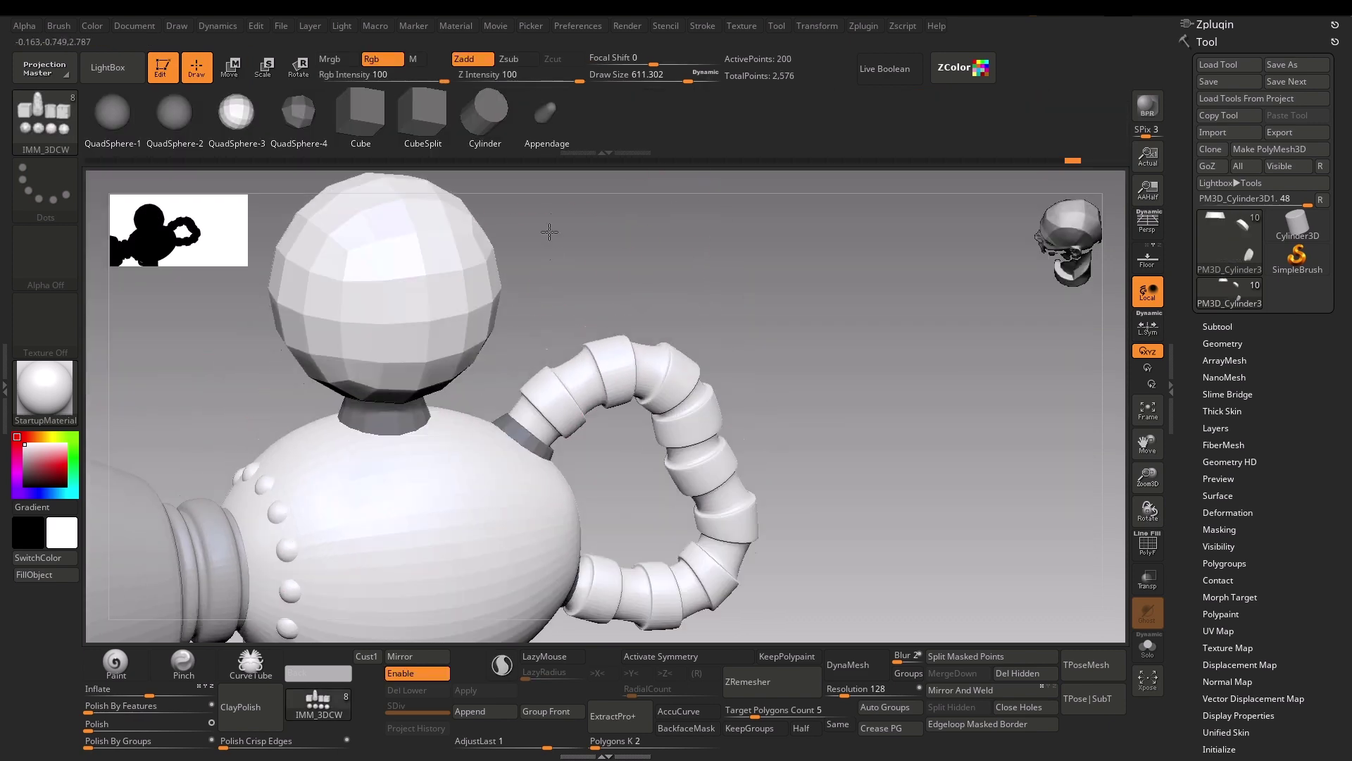
key("w")
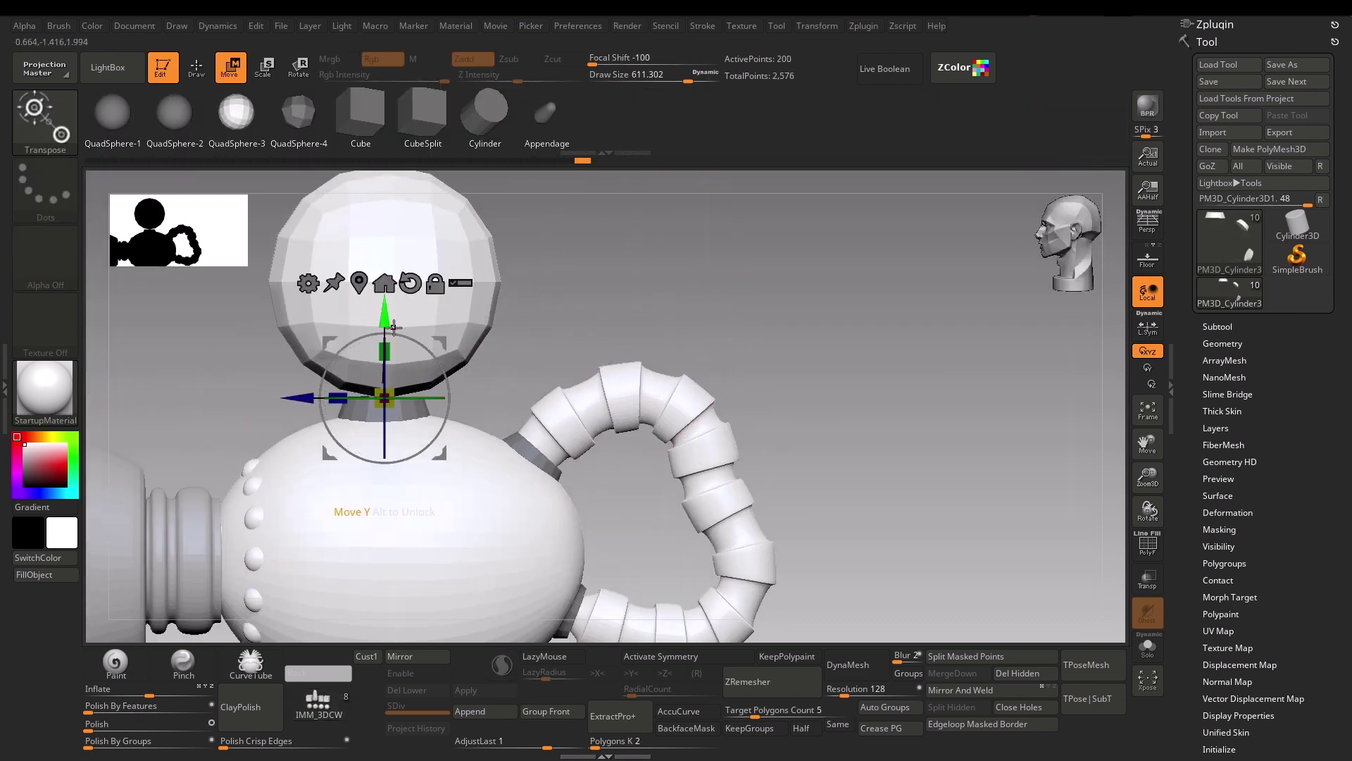
left_click(409, 283)
left_click_drag(423, 394, 394, 352)
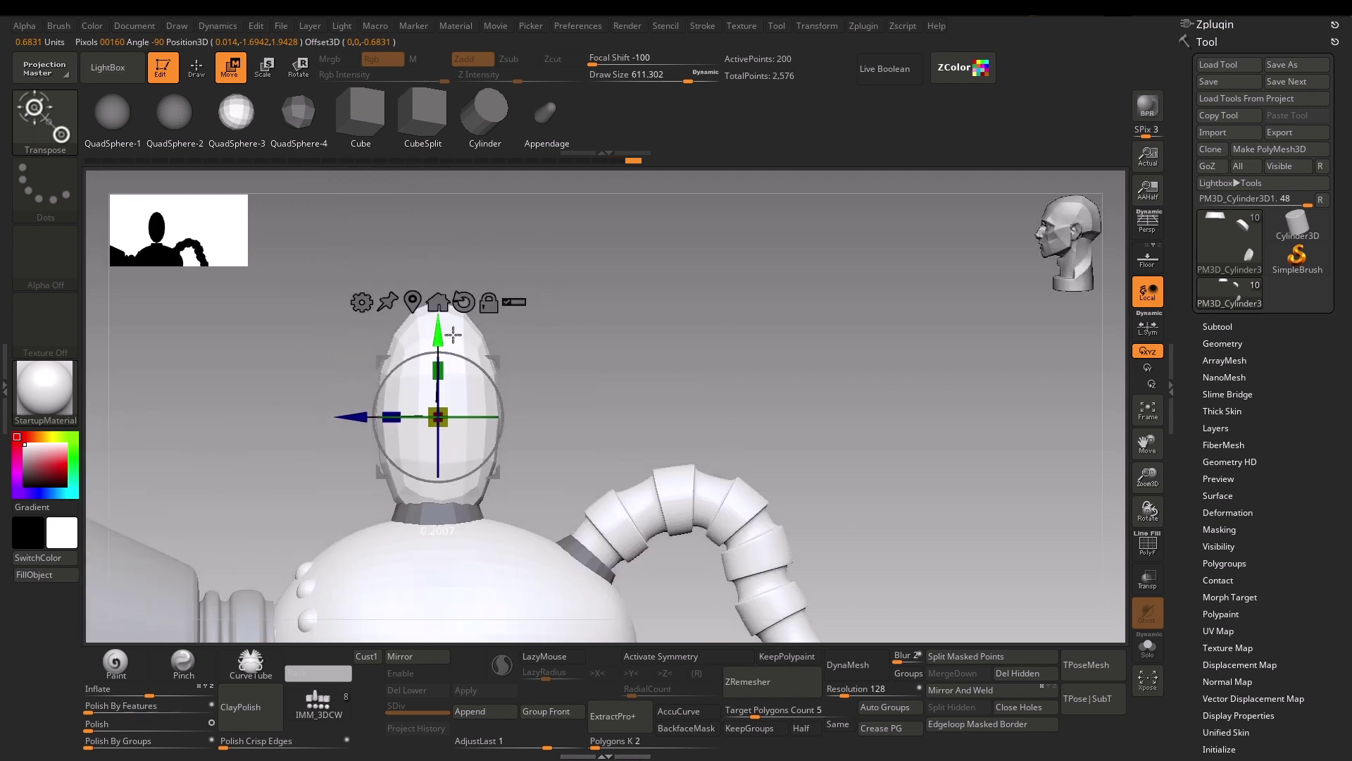
- Shrink the red cube and slide it into place along the gun's side
key("q")
mouse_move(552, 332)
left_mouse_down()
mouse_move(552, 594)
mouse_move(552, 392)
mouse_move(890, 530)
left_mouse_up()
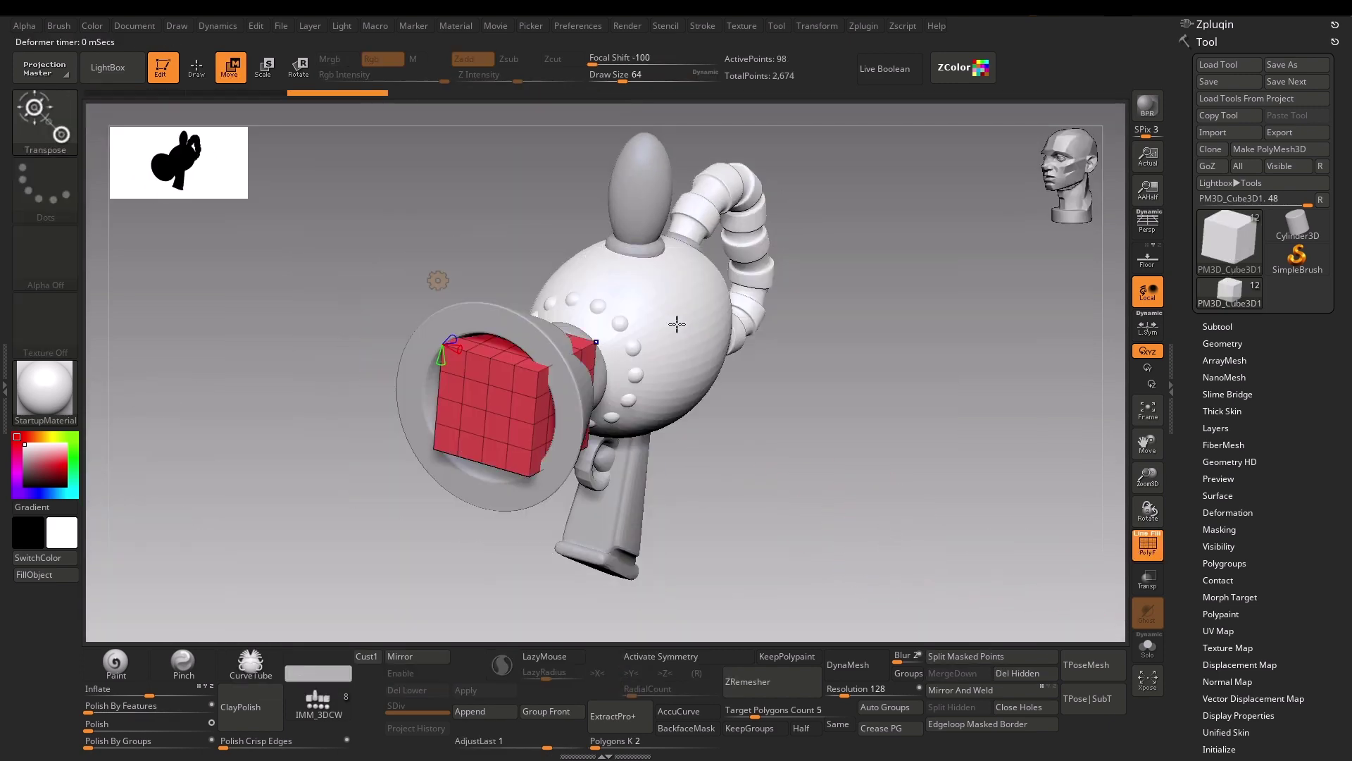
left_click_drag(676, 322, 787, 488)
left_click_drag(794, 374, 673, 374)
left_click_drag(583, 414, 531, 413)
mouse_move(620, 493)
left_mouse_down()
mouse_move(746, 393)
mouse_move(806, 247)
mouse_move(821, 276)
left_mouse_up()
key("q")
- Turn on smoothed subdivision preview, pin the Dynamics settings open and enable the collision volume
key("d")
left_click(795, 253)
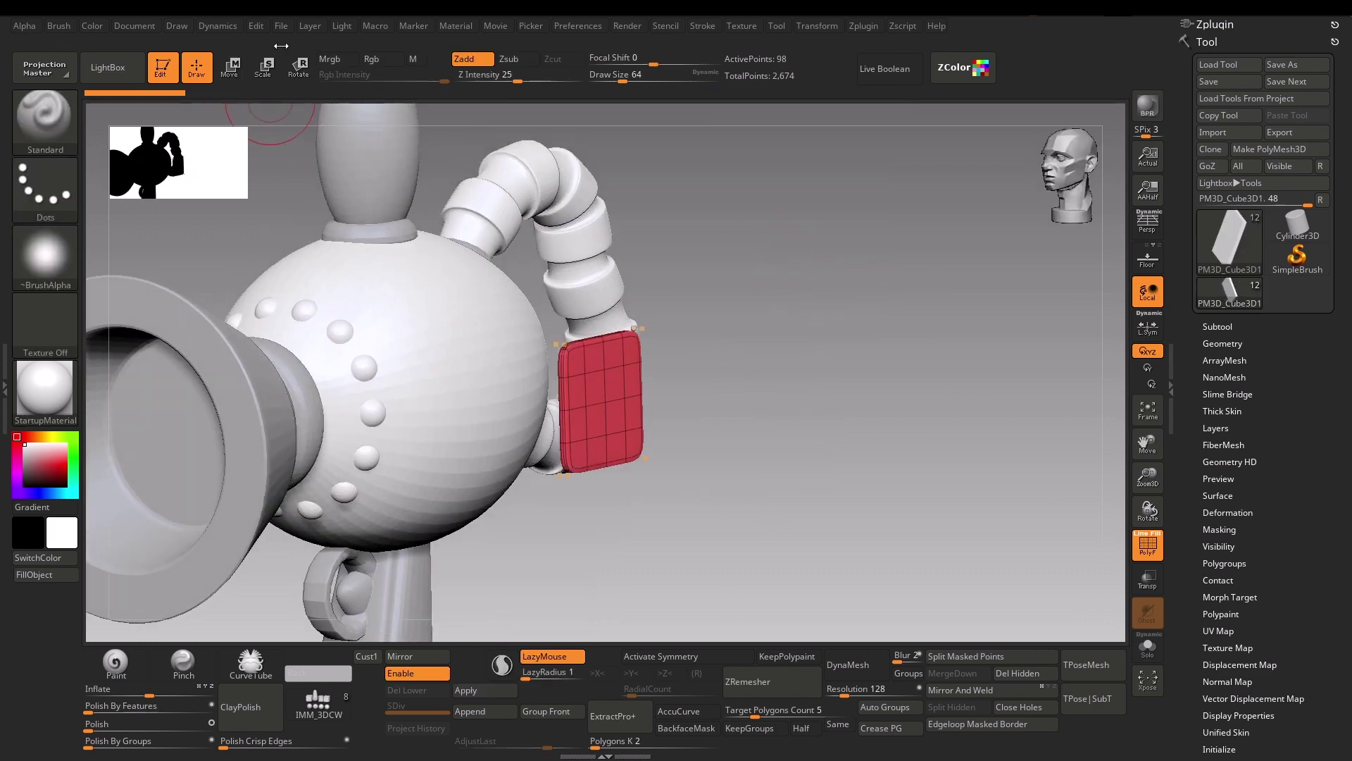
left_click(219, 28)
left_click_drag(207, 43, 1240, 71)
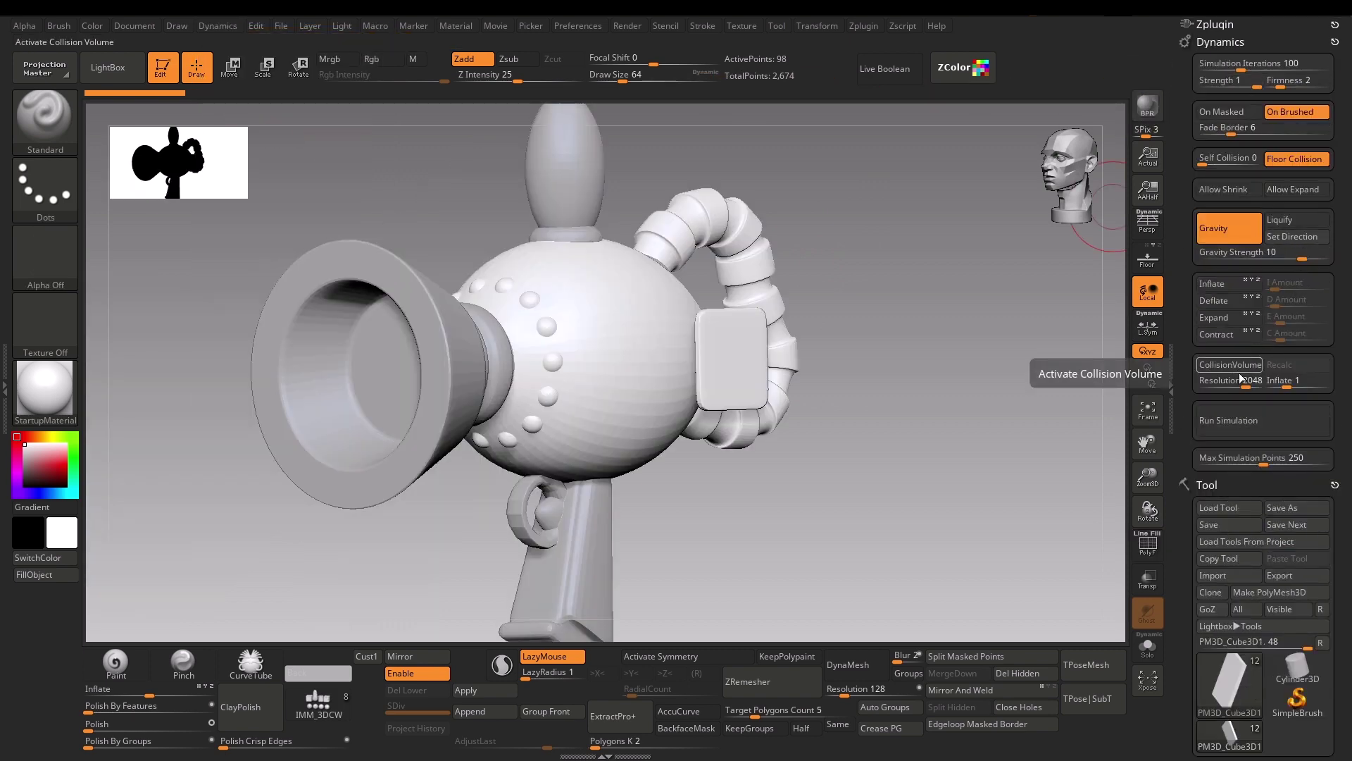
left_click(1212, 365)
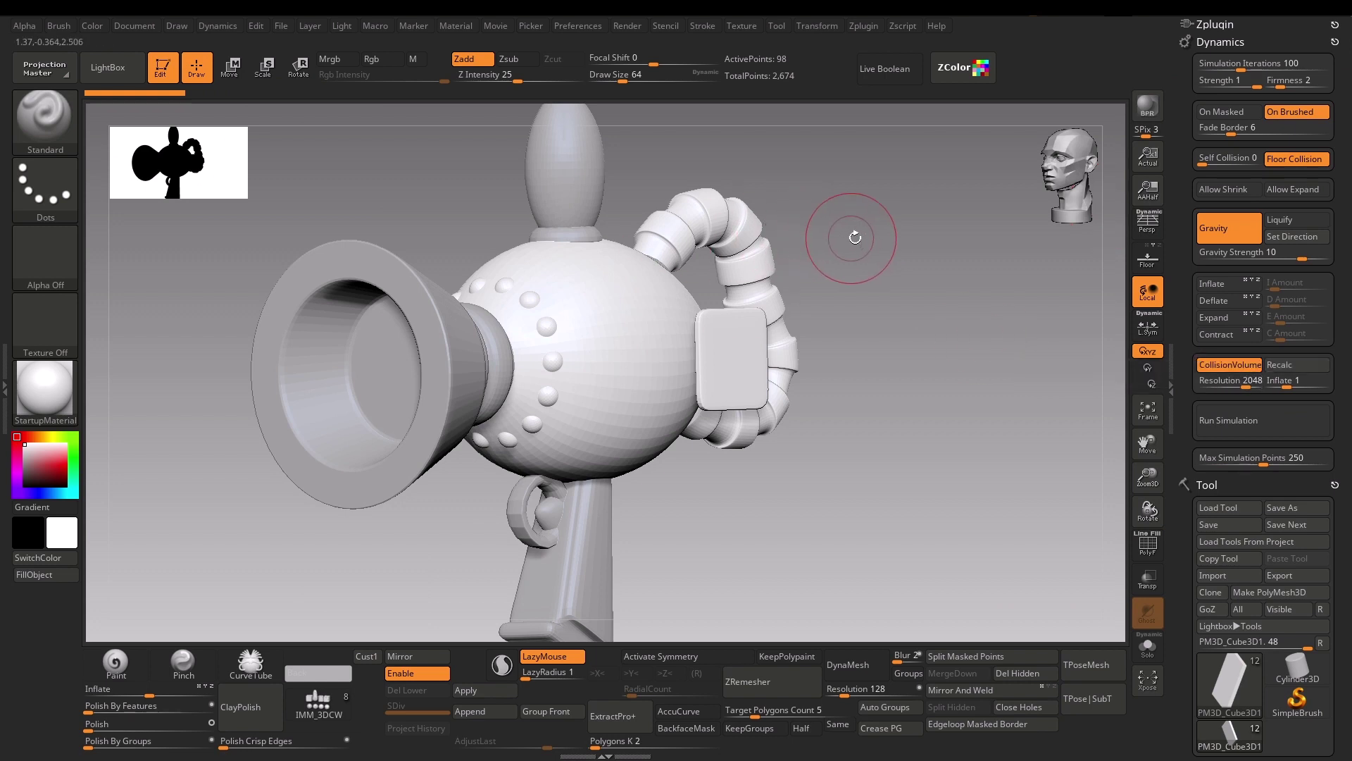
- Shift the panel box slightly to the right with the Transpose gizmo
mouse_move(860, 237)
left_mouse_down()
mouse_move(911, 220)
mouse_move(626, 358)
mouse_move(529, 342)
mouse_move(627, 347)
mouse_move(522, 345)
mouse_move(610, 348)
left_mouse_up()
key("w")
mouse_move(860, 341)
left_mouse_down()
mouse_move(881, 302)
mouse_move(914, 340)
mouse_move(945, 335)
left_mouse_up()
- Select the TransposeCloth brush and orbit around the model to check it
key("b")
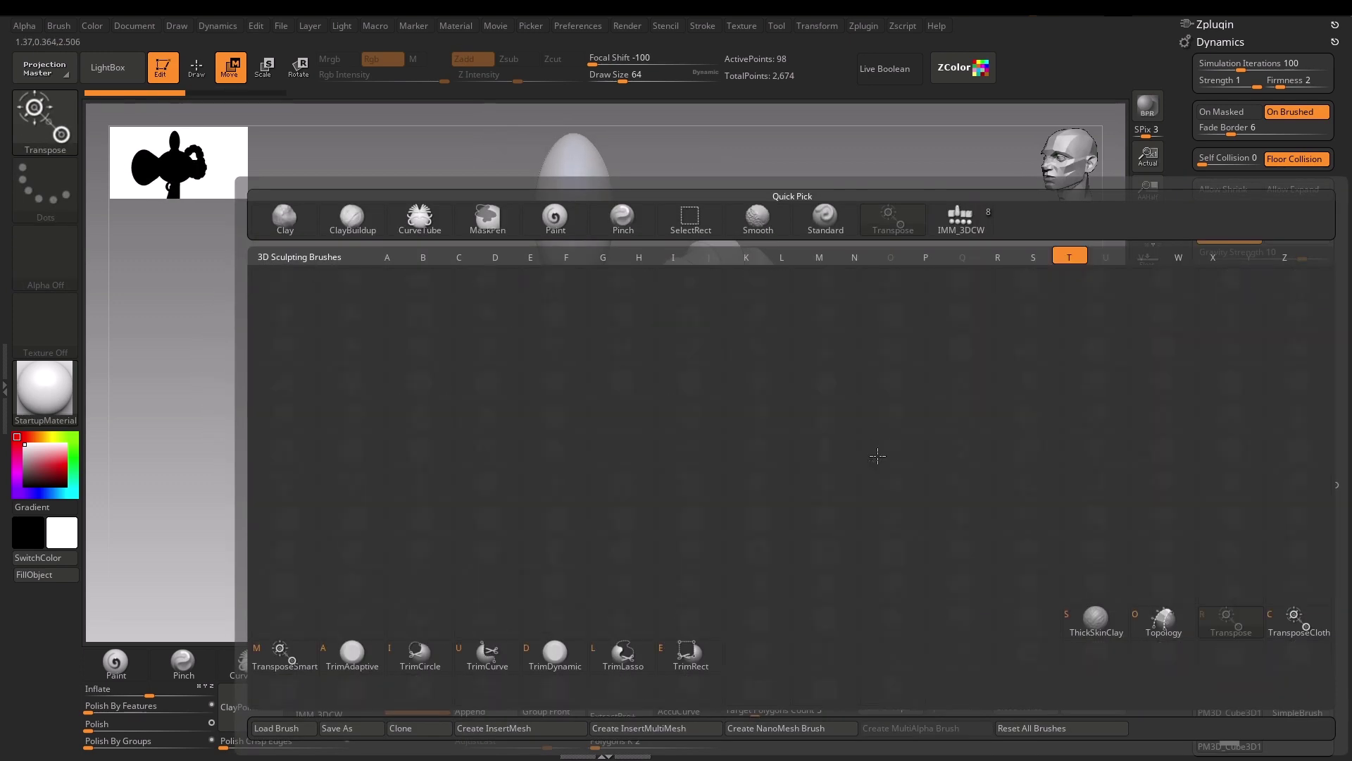
left_click(1294, 619)
left_click_drag(951, 371, 640, 372)
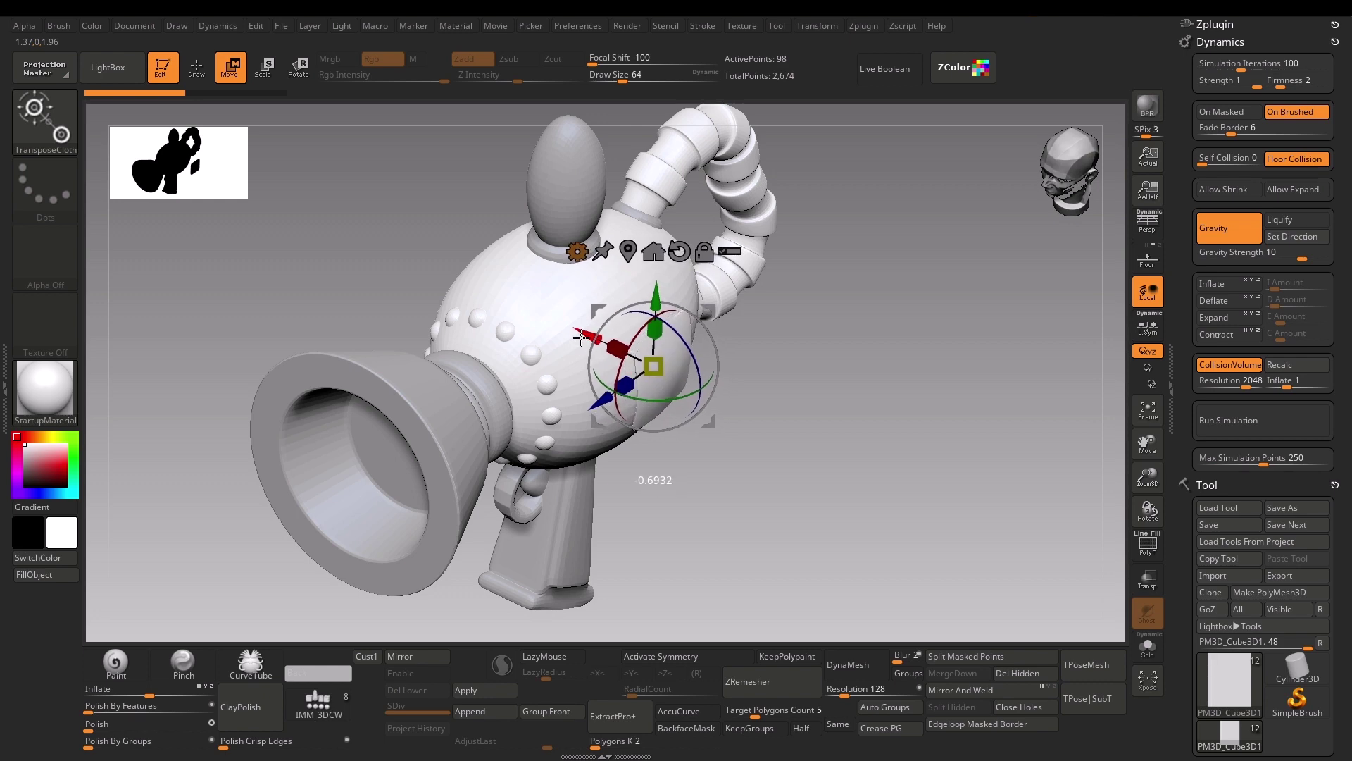
mouse_move(593, 343)
left_mouse_down()
mouse_move(842, 491)
mouse_move(929, 514)
mouse_move(1014, 492)
mouse_move(963, 522)
mouse_move(893, 522)
mouse_move(905, 567)
mouse_move(636, 290)
left_mouse_up()
- Extrude the disc's whole polygroup outward with ZModeler on the side panel
key("q")
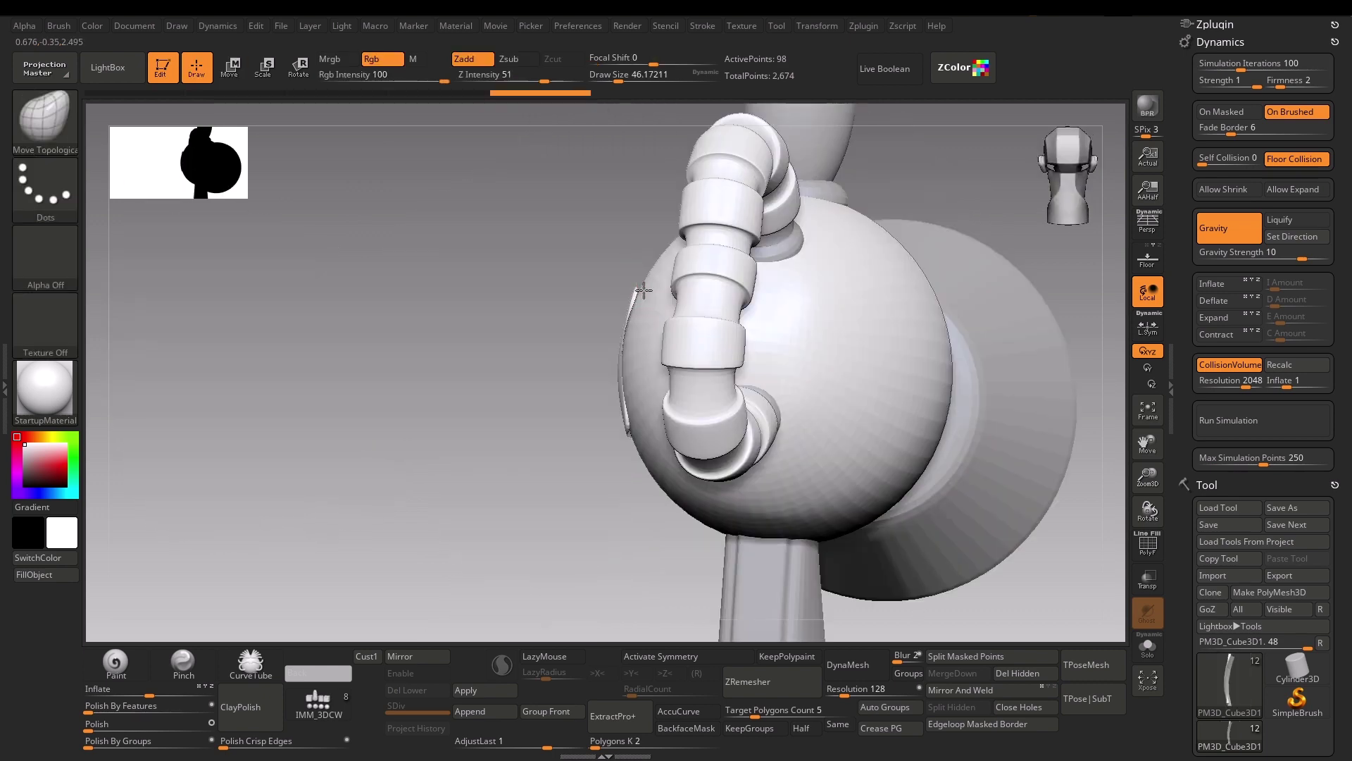
left_click_drag(564, 318, 782, 523)
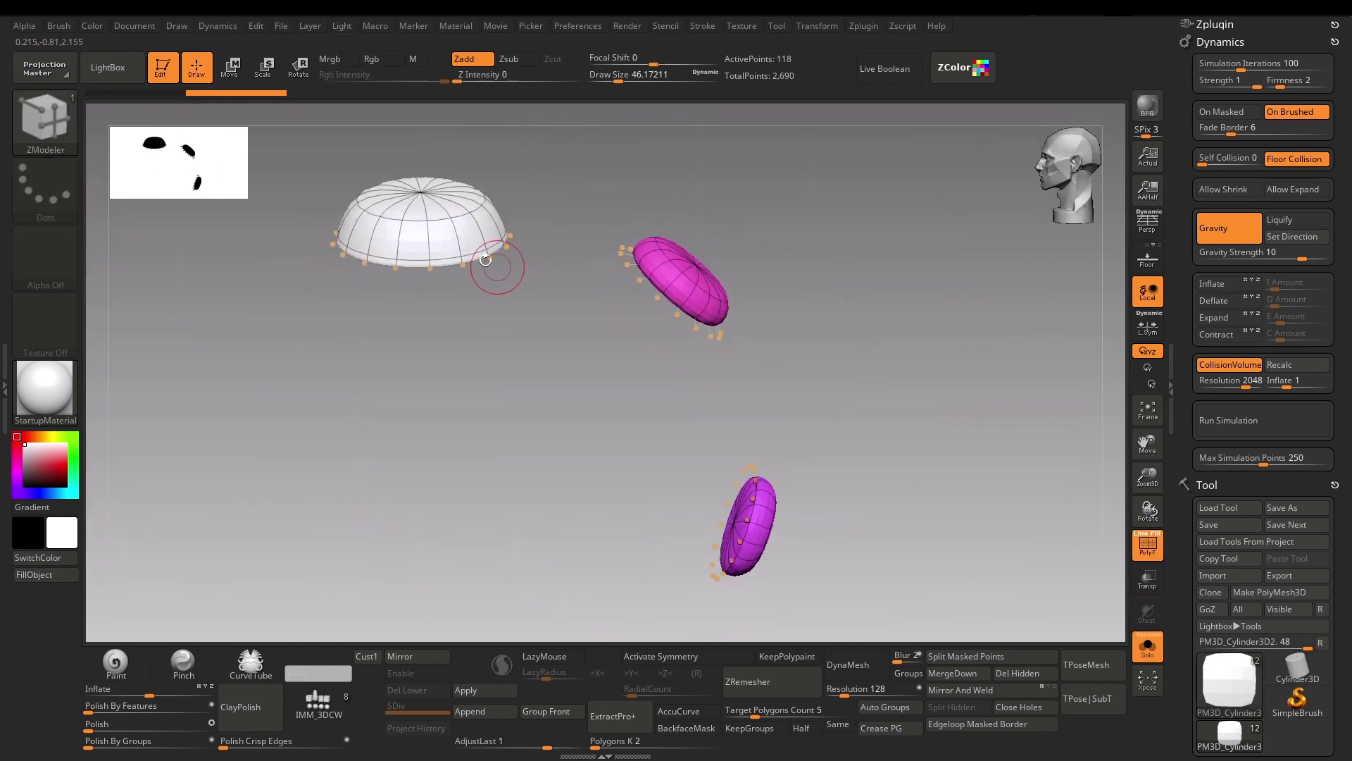
left_click_drag(492, 265, 535, 338)
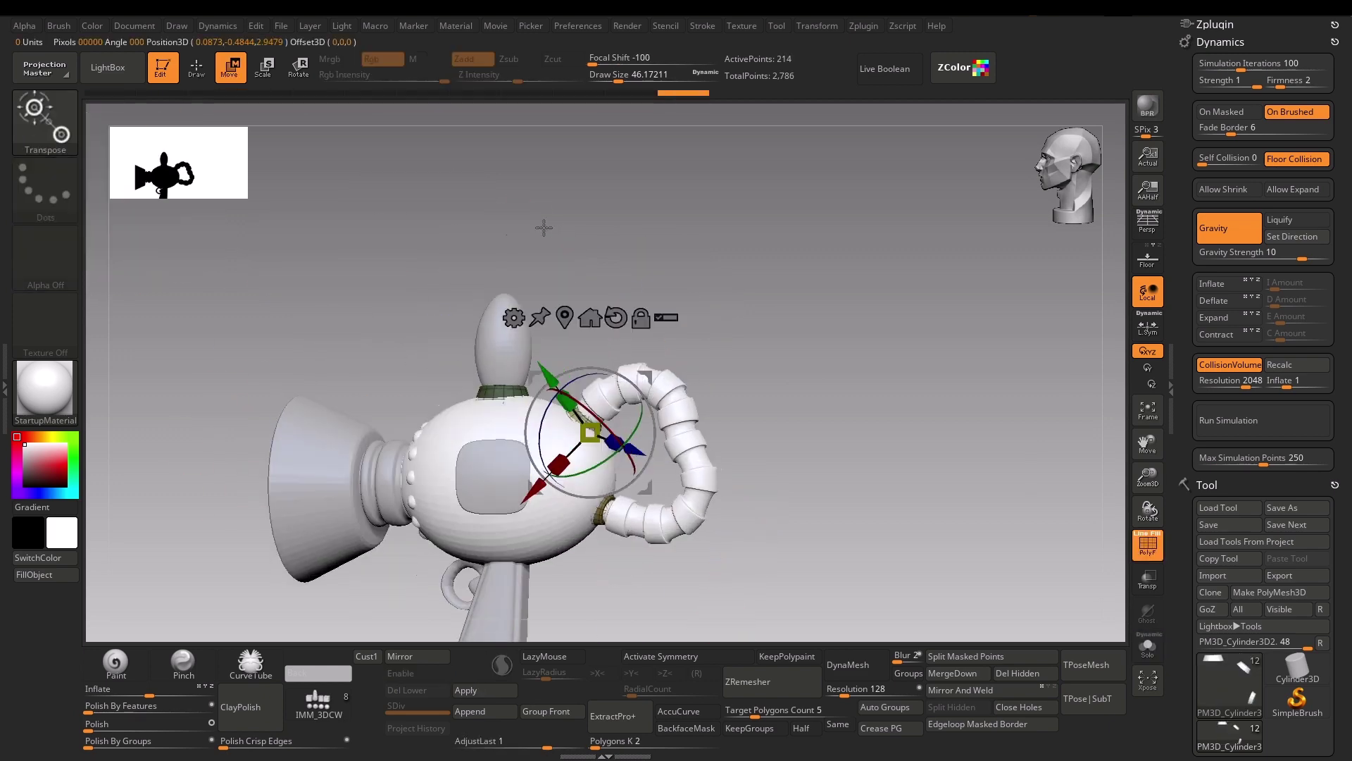
left_click_drag(540, 226, 447, 458)
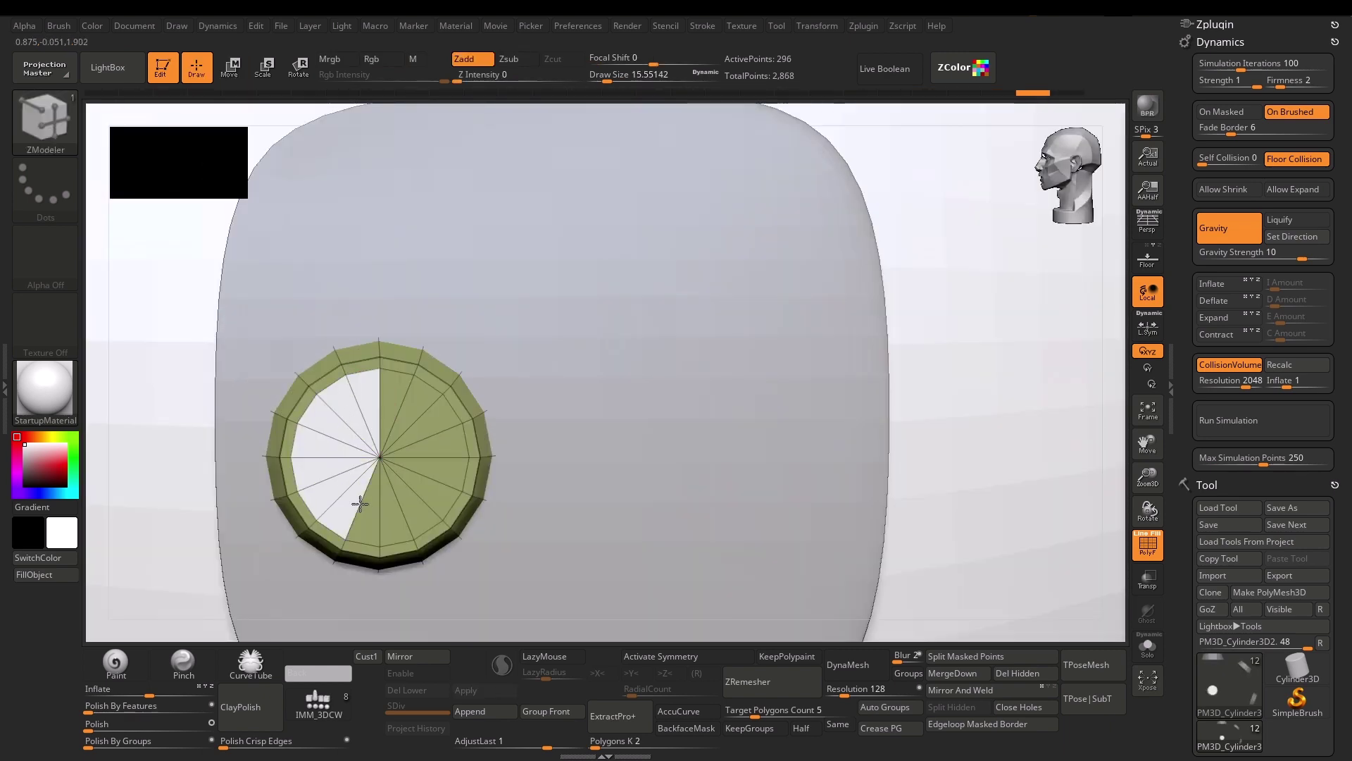
key("space")
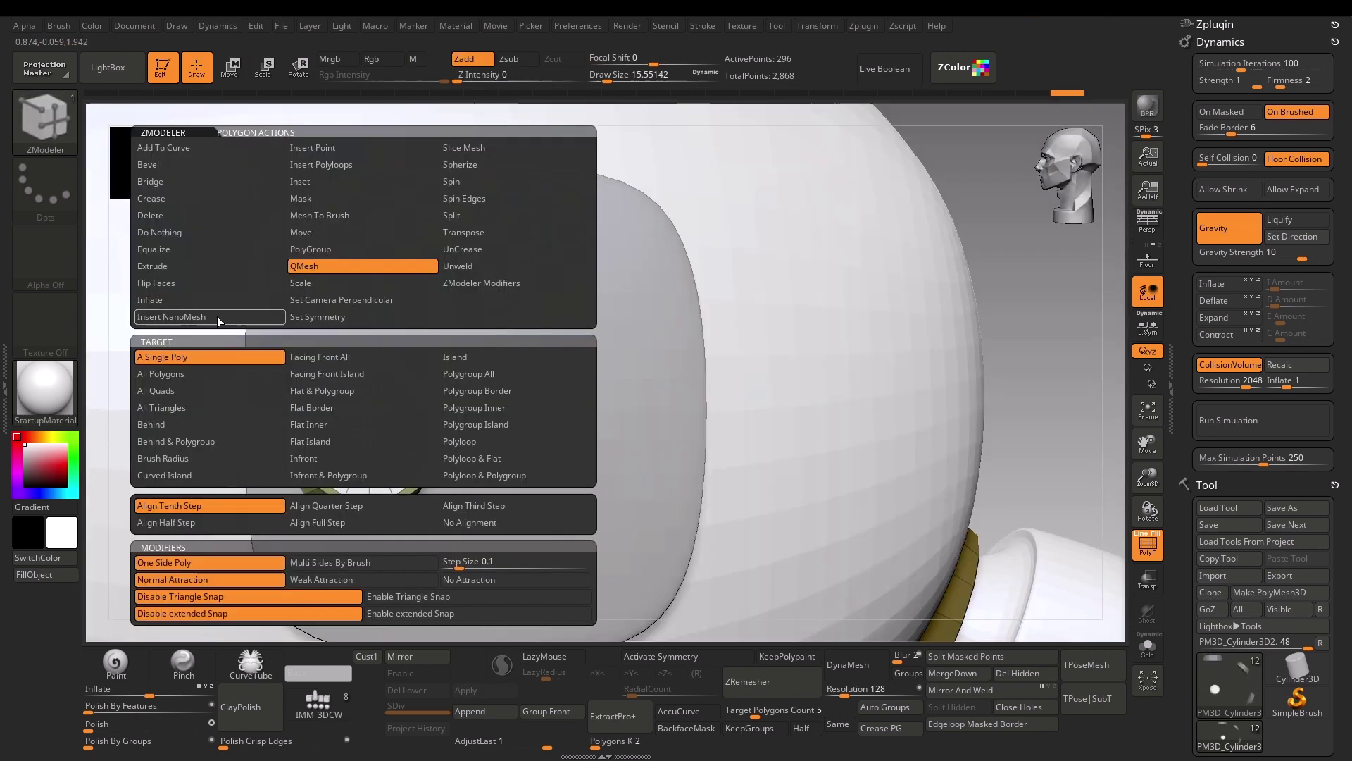
left_click(188, 267)
left_click(465, 373)
left_click(370, 430)
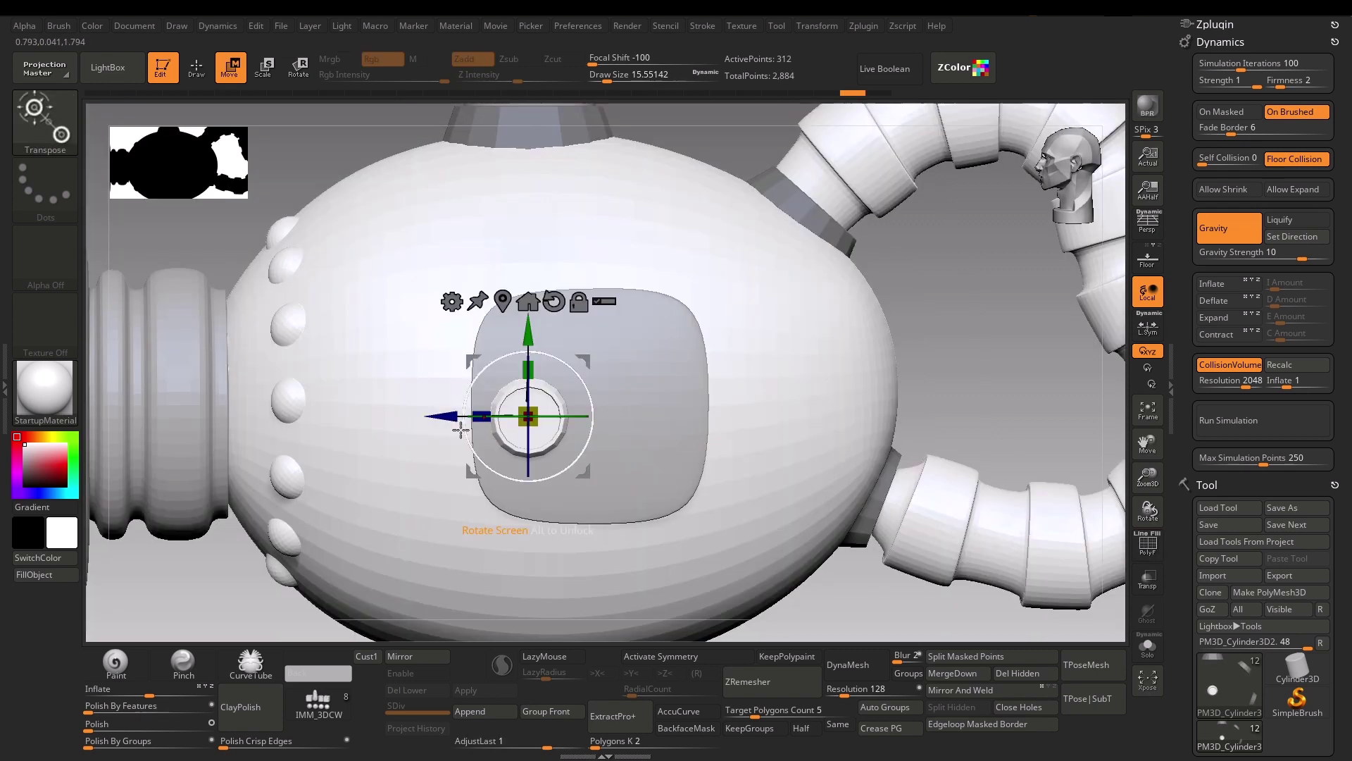
- Place a disc copy further right, insert a cube on it and split it off
left_click_drag(529, 416, 677, 410)
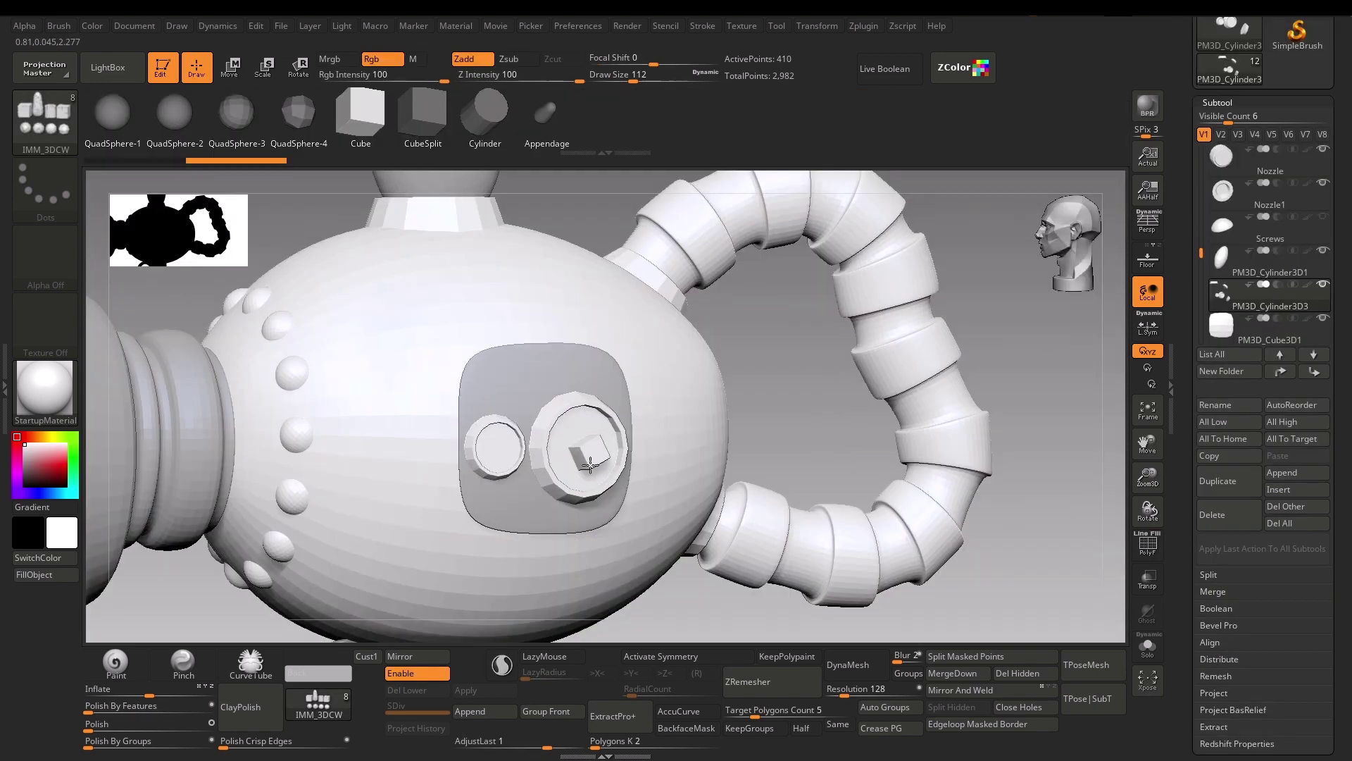
mouse_move(577, 451)
left_mouse_down()
mouse_move(585, 495)
mouse_move(589, 452)
left_mouse_up()
left_click(970, 656)
key("w")
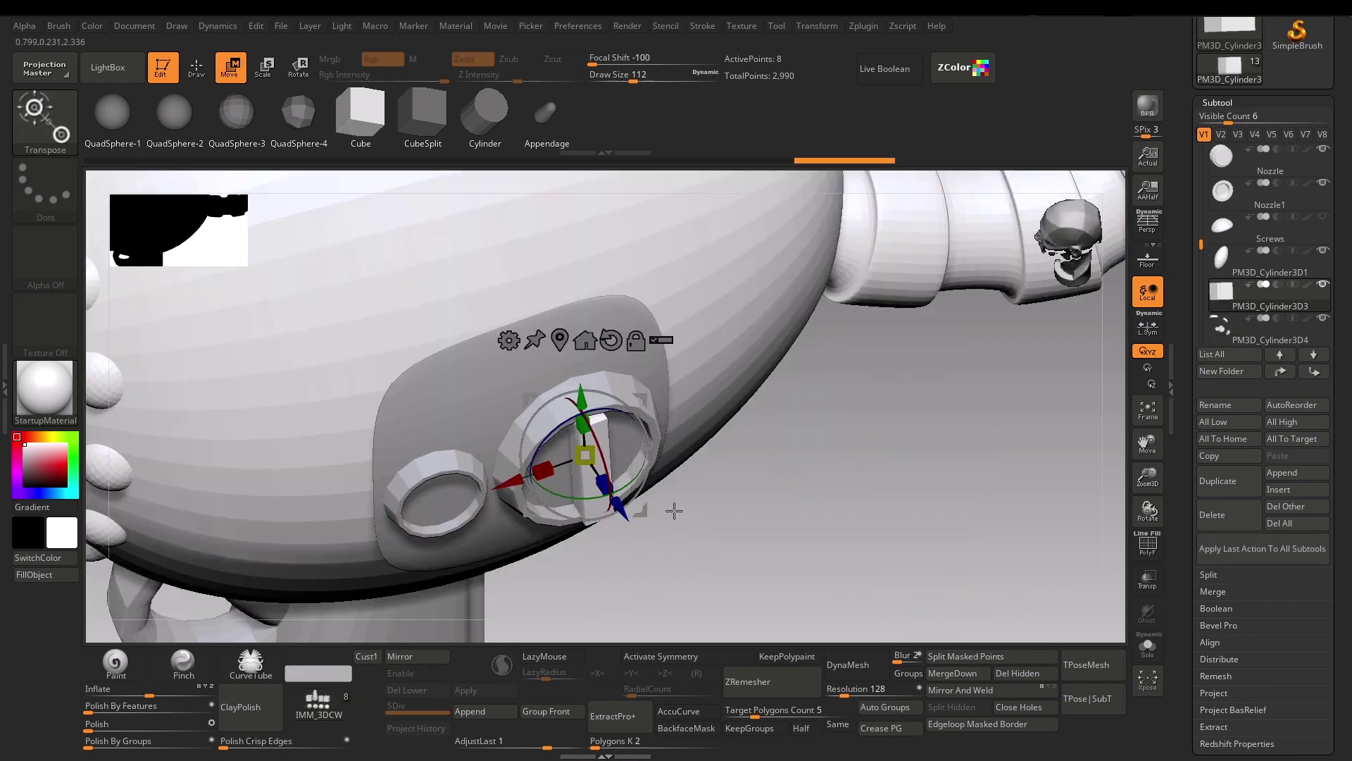
left_click_drag(733, 422, 768, 437, "shift")
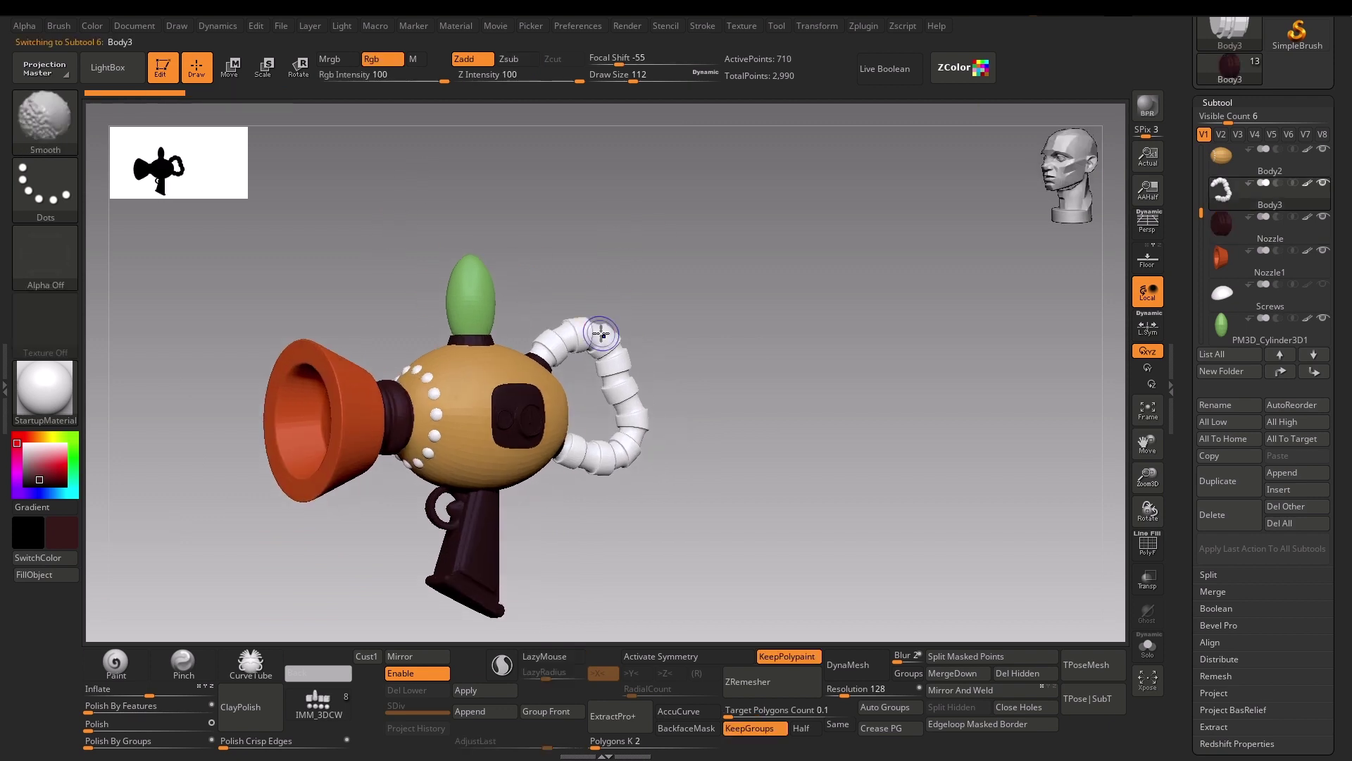
- Recolour the segmented tube and grip grey, then select the grip piece
key("shift")
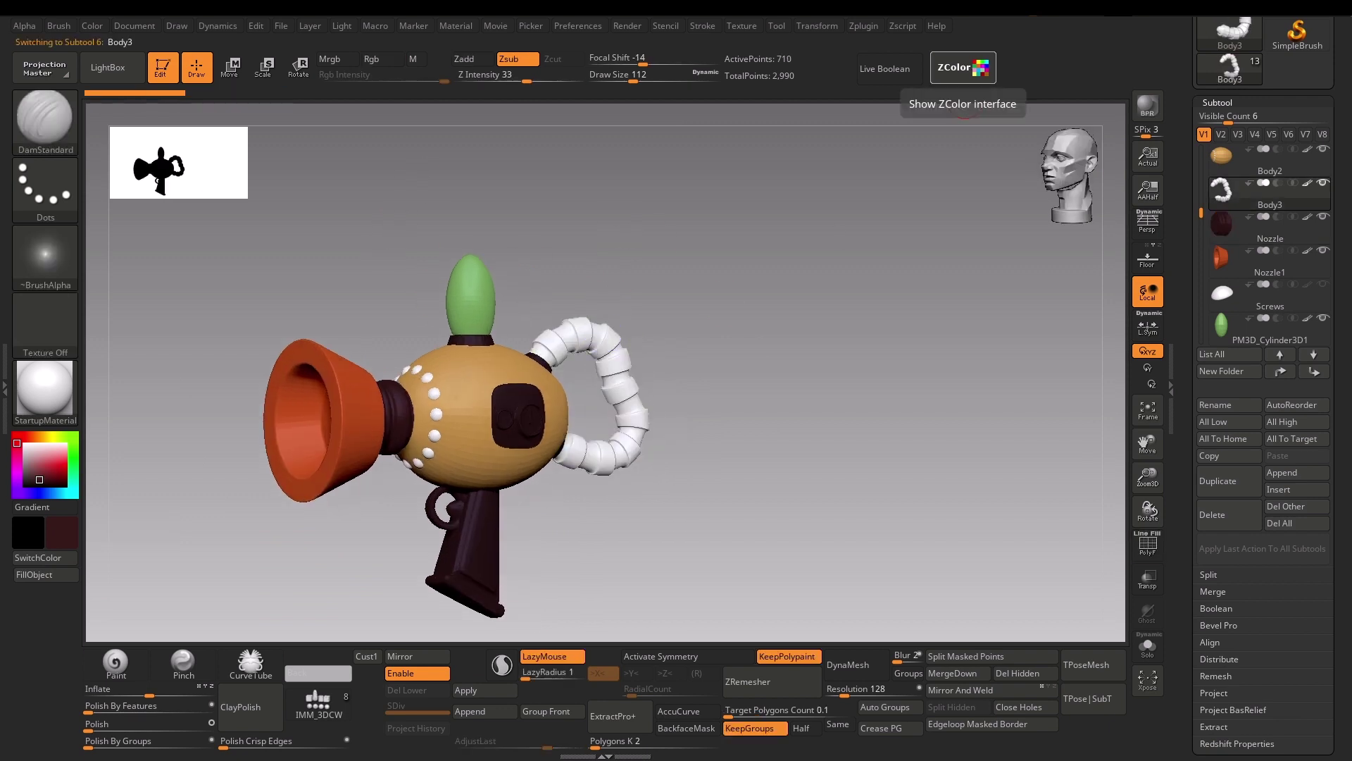
left_click_drag(573, 573, 516, 561)
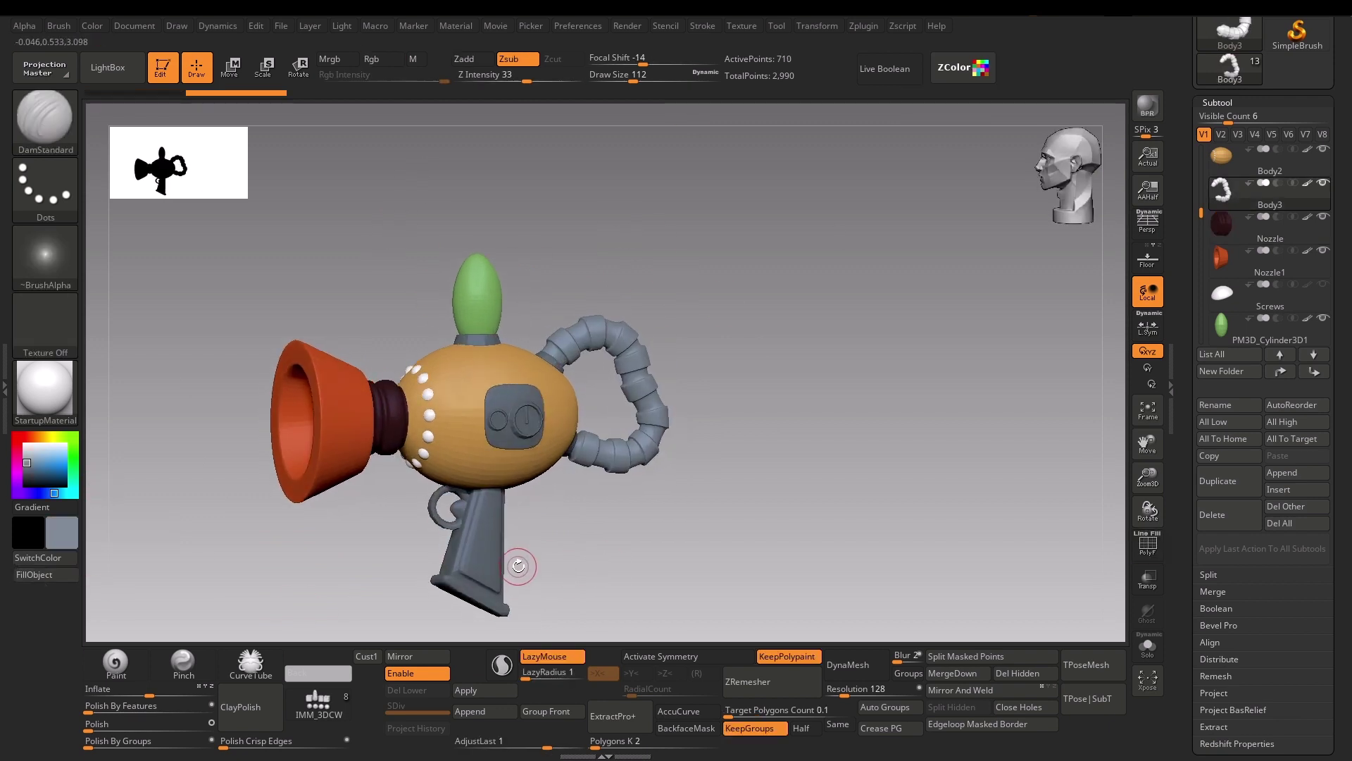
left_click(516, 562, "alt")
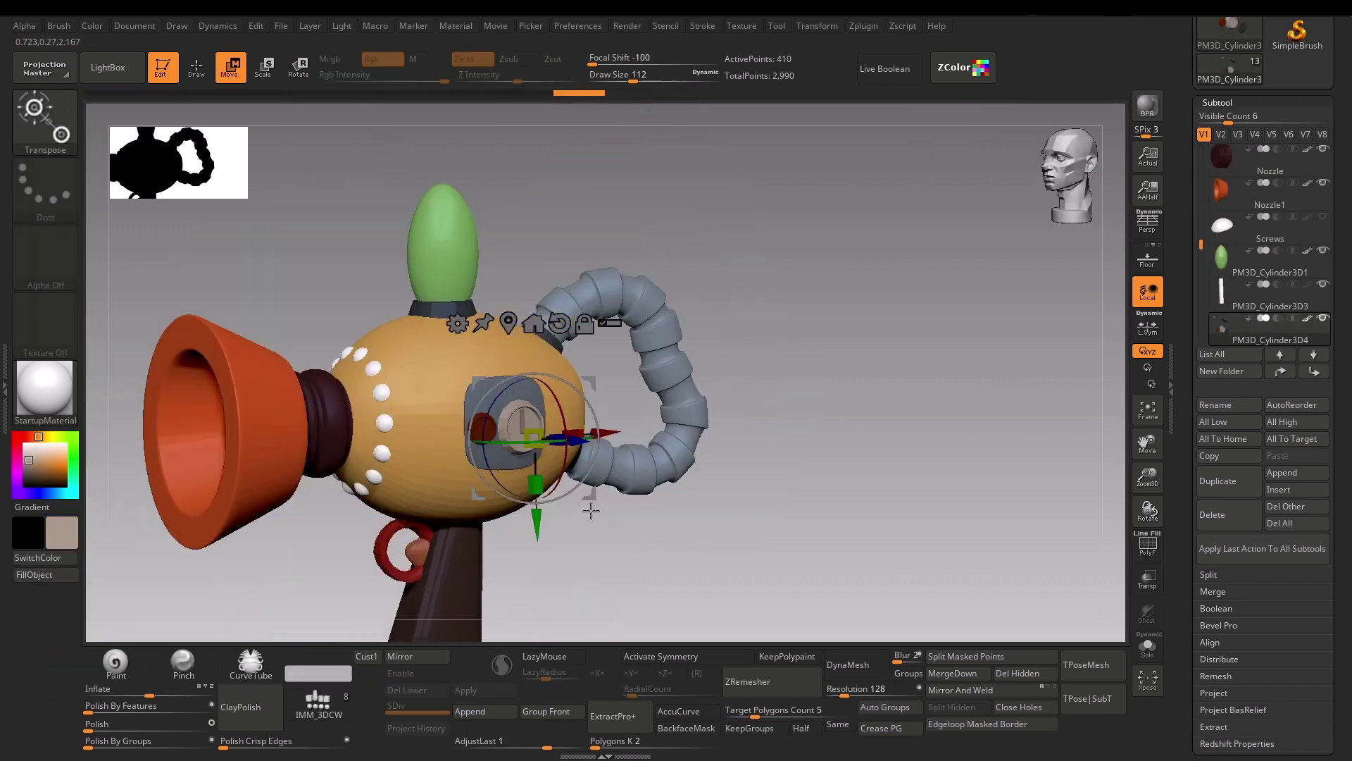
- Show the polyframe, expand NanoMesh settings and select the body carrying the screws
key("shift+f")
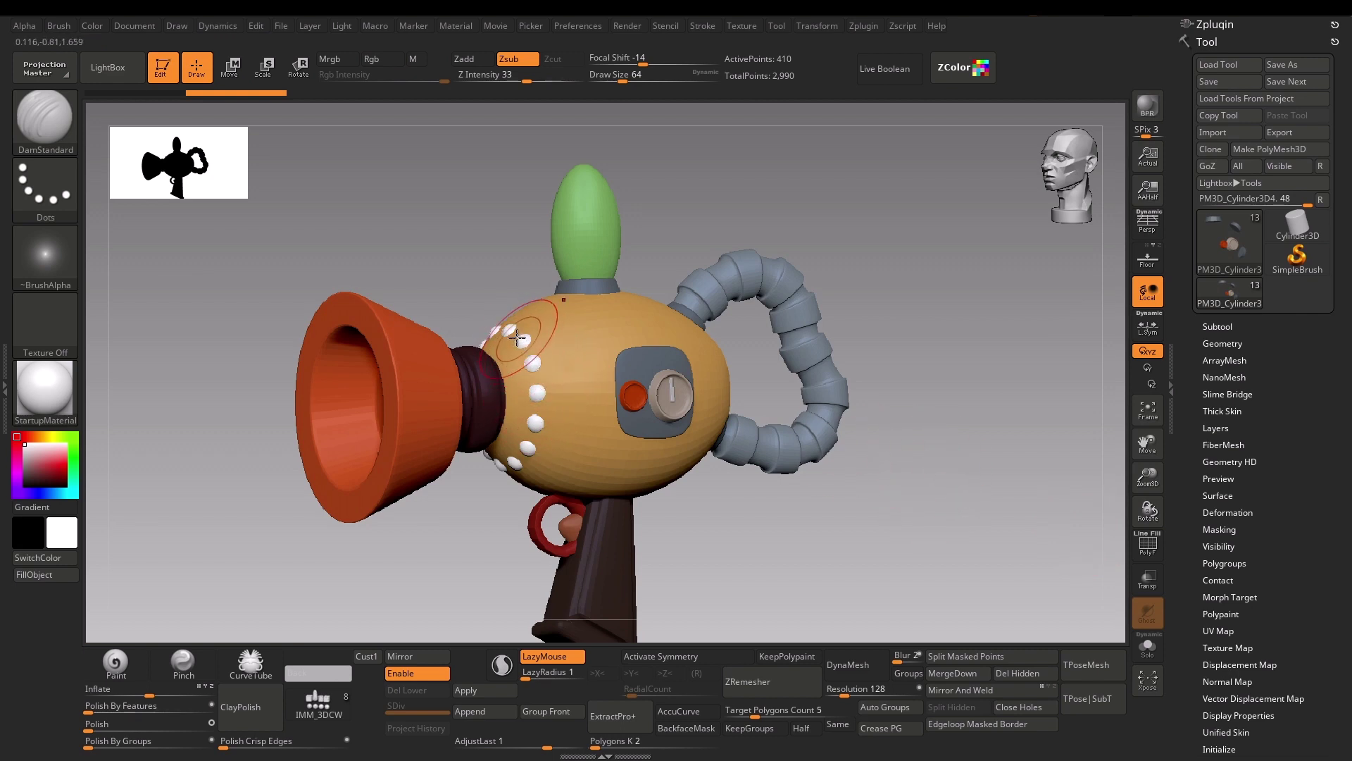
left_click_drag(490, 528, 472, 557)
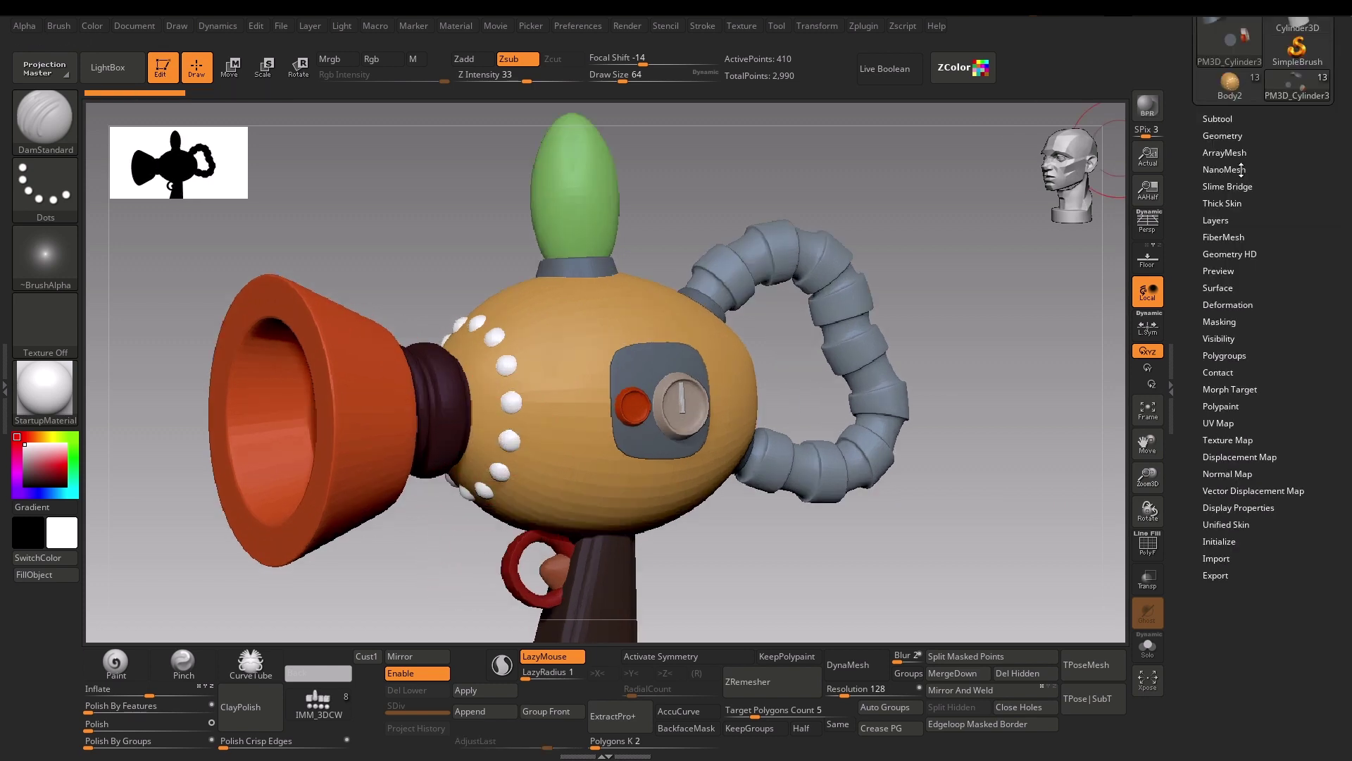
left_click(1238, 169)
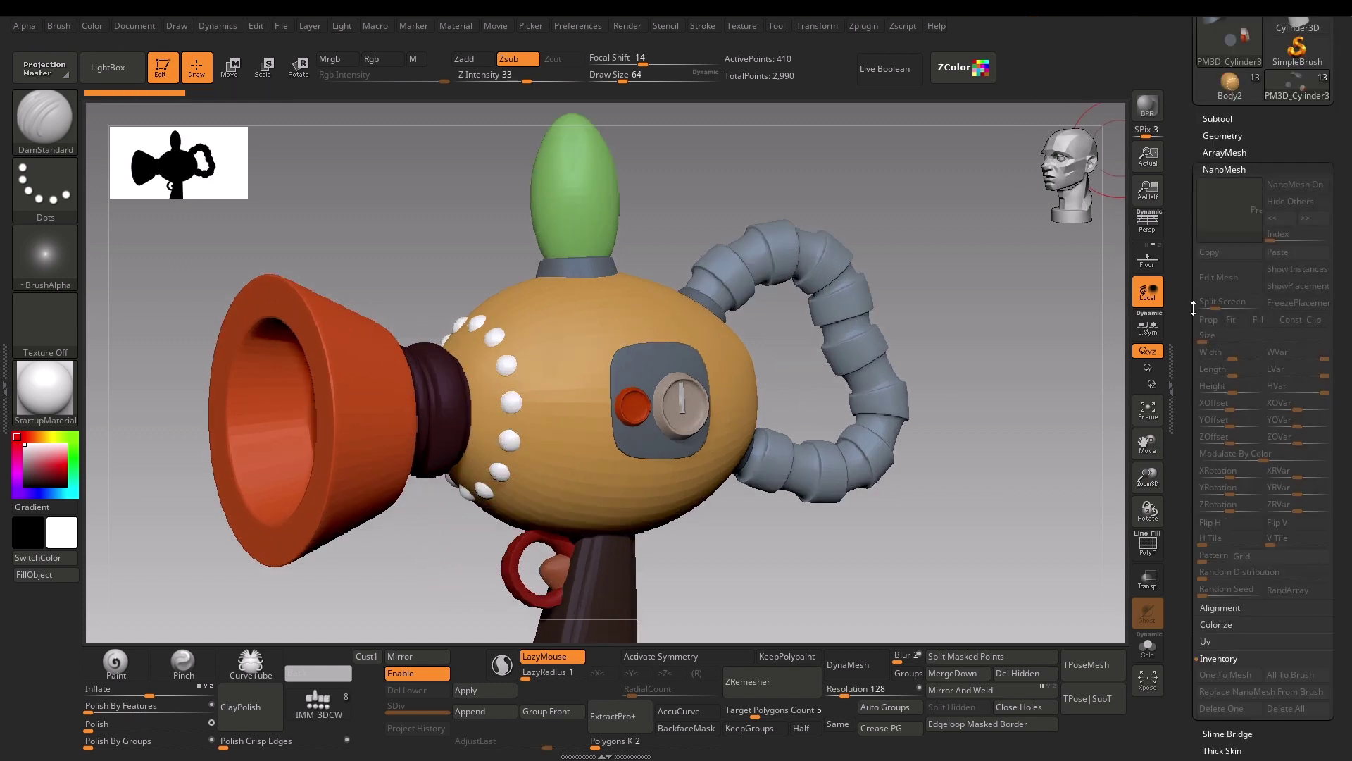
left_click(586, 358, "alt")
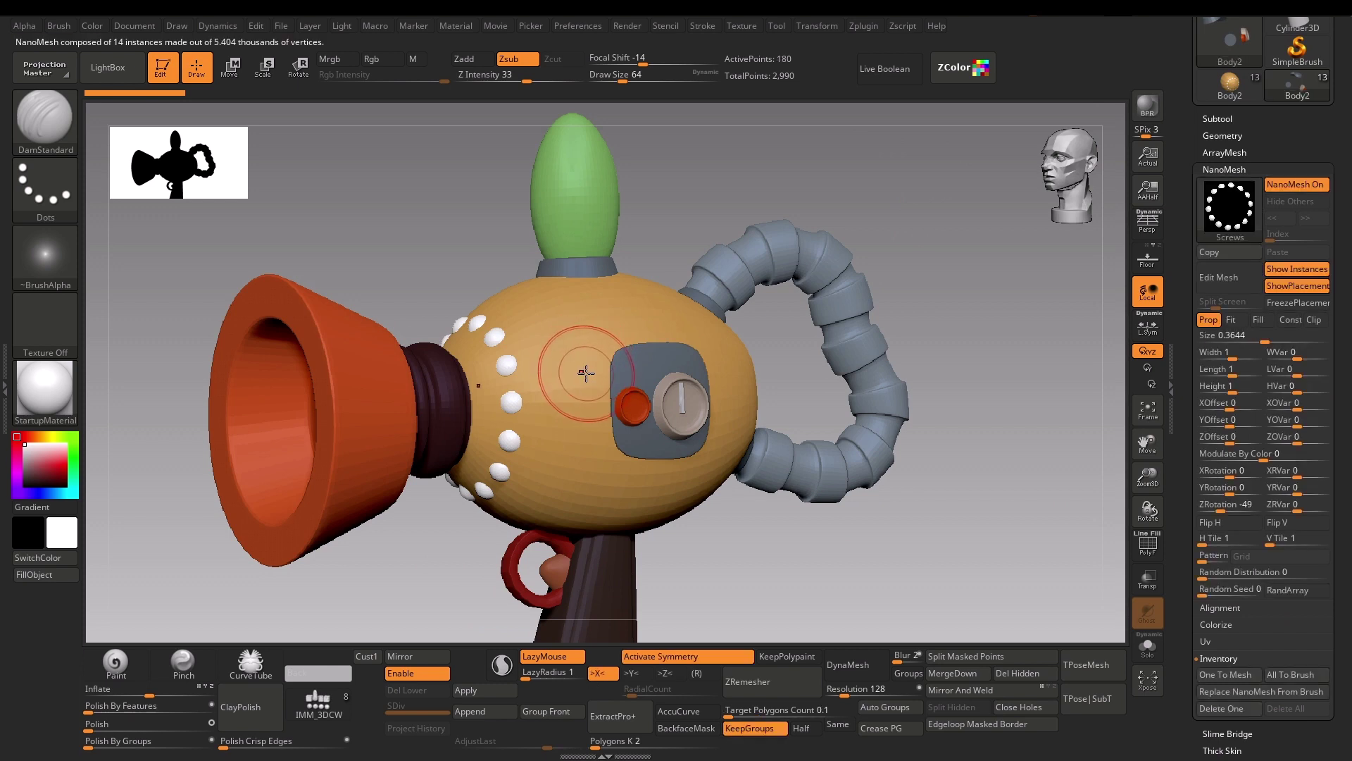
- Convert one screw instance into a real mesh, solo it and ZRemesh it into quads
left_click(1240, 676)
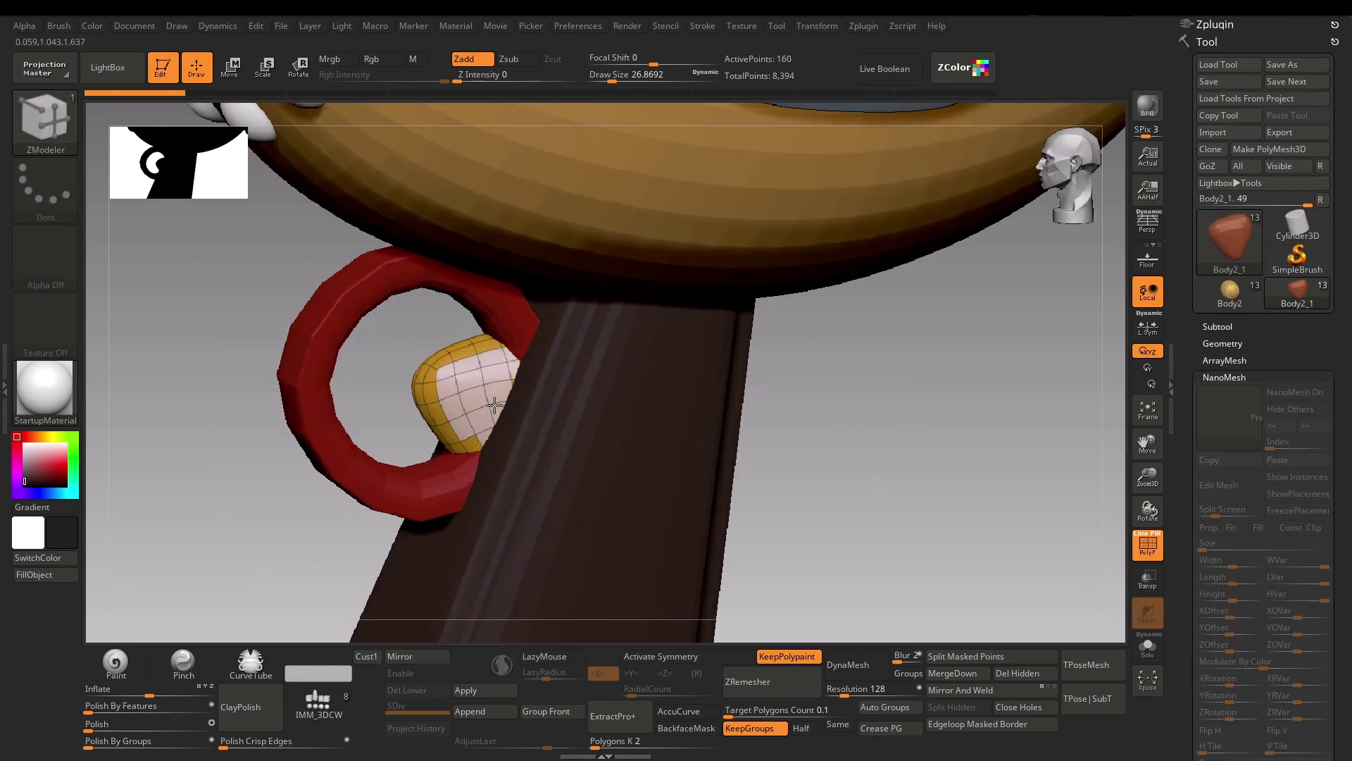
key("ctrl+shift+s")
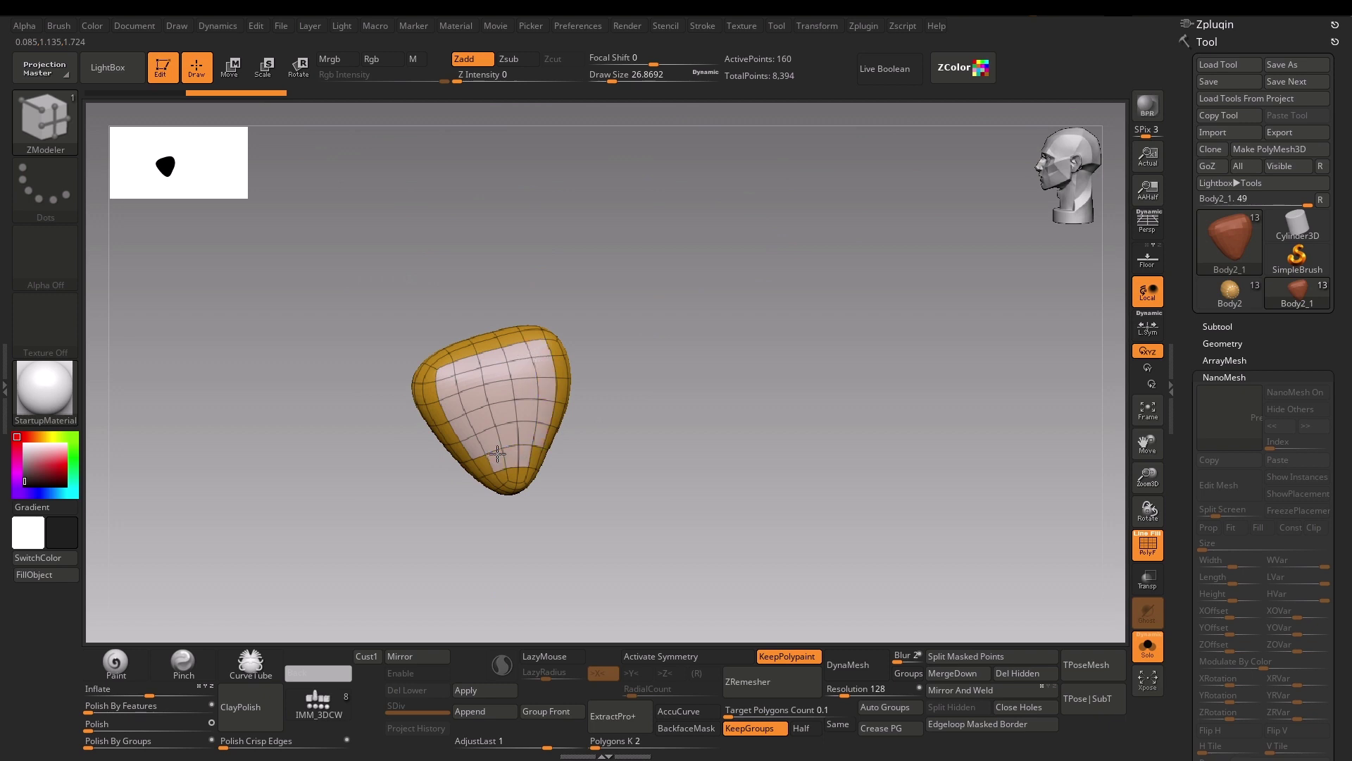
left_click_drag(687, 486, 556, 352)
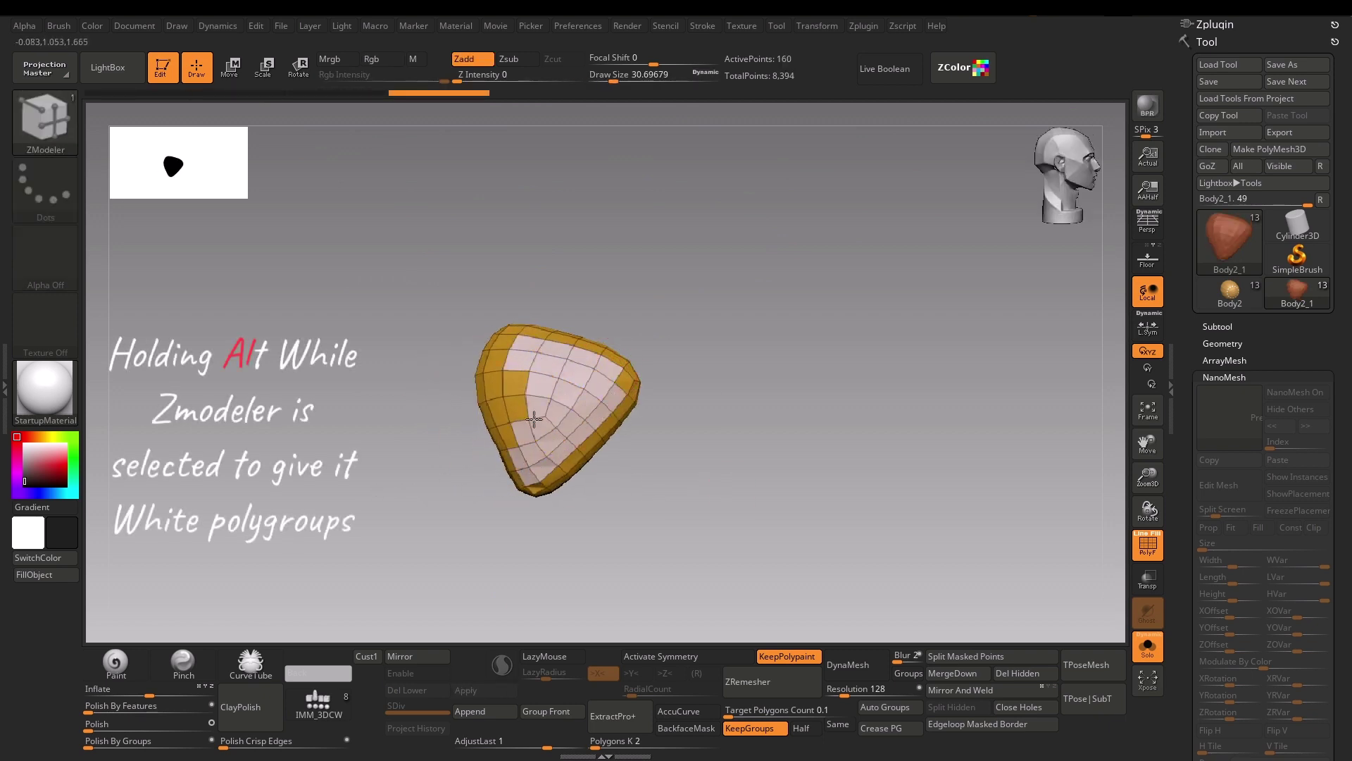
left_click_drag(697, 402, 746, 458)
left_click(769, 687)
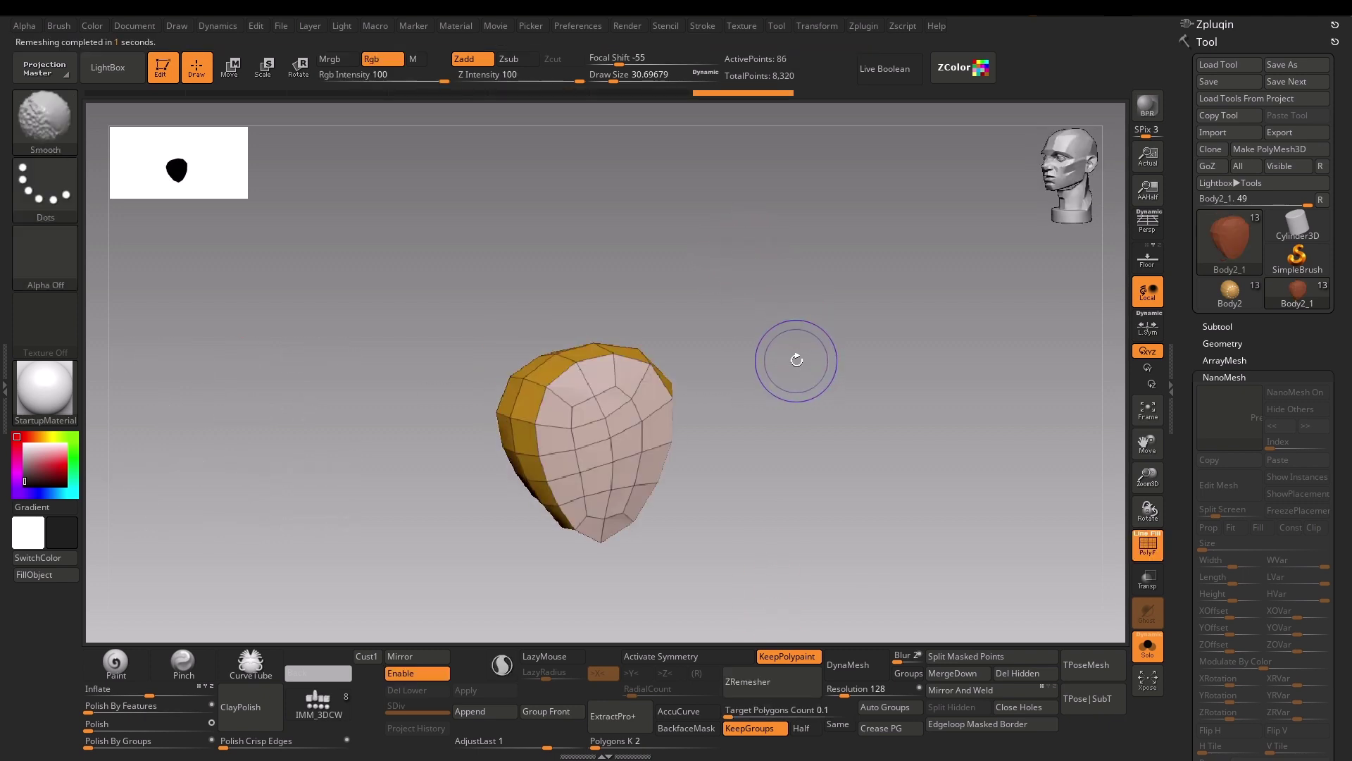
- Add an edge loop to the trigger with ZModeler, then zoom out and select it
left_click_drag(819, 349, 796, 296)
left_click_drag(885, 456, 731, 494)
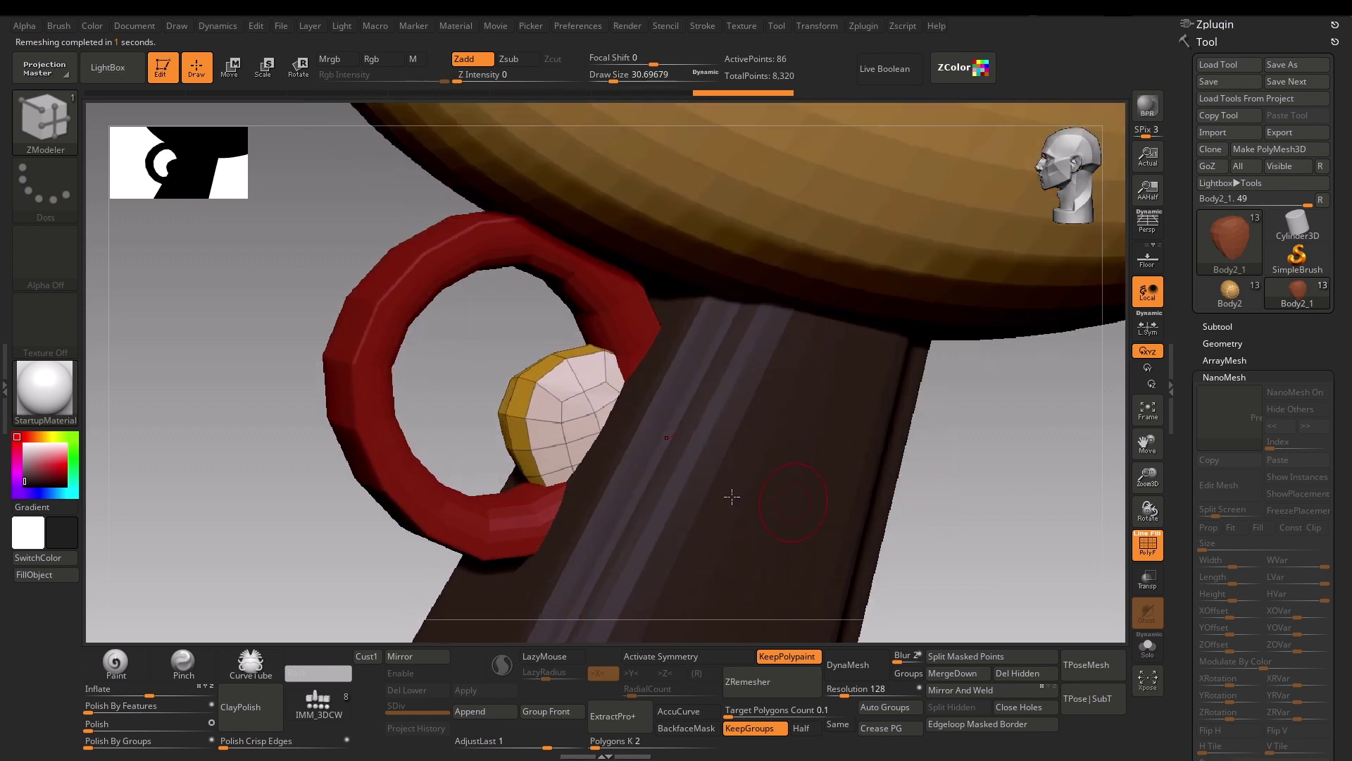
left_click(533, 388)
left_click_drag(486, 395, 604, 394)
left_click_drag(797, 474, 558, 463)
left_click(559, 463, "alt")
- On the trigger ring, apply the smoothing, delete lower subdivisions, and subdivide with Ctrl+D
left_click(590, 431, "alt")
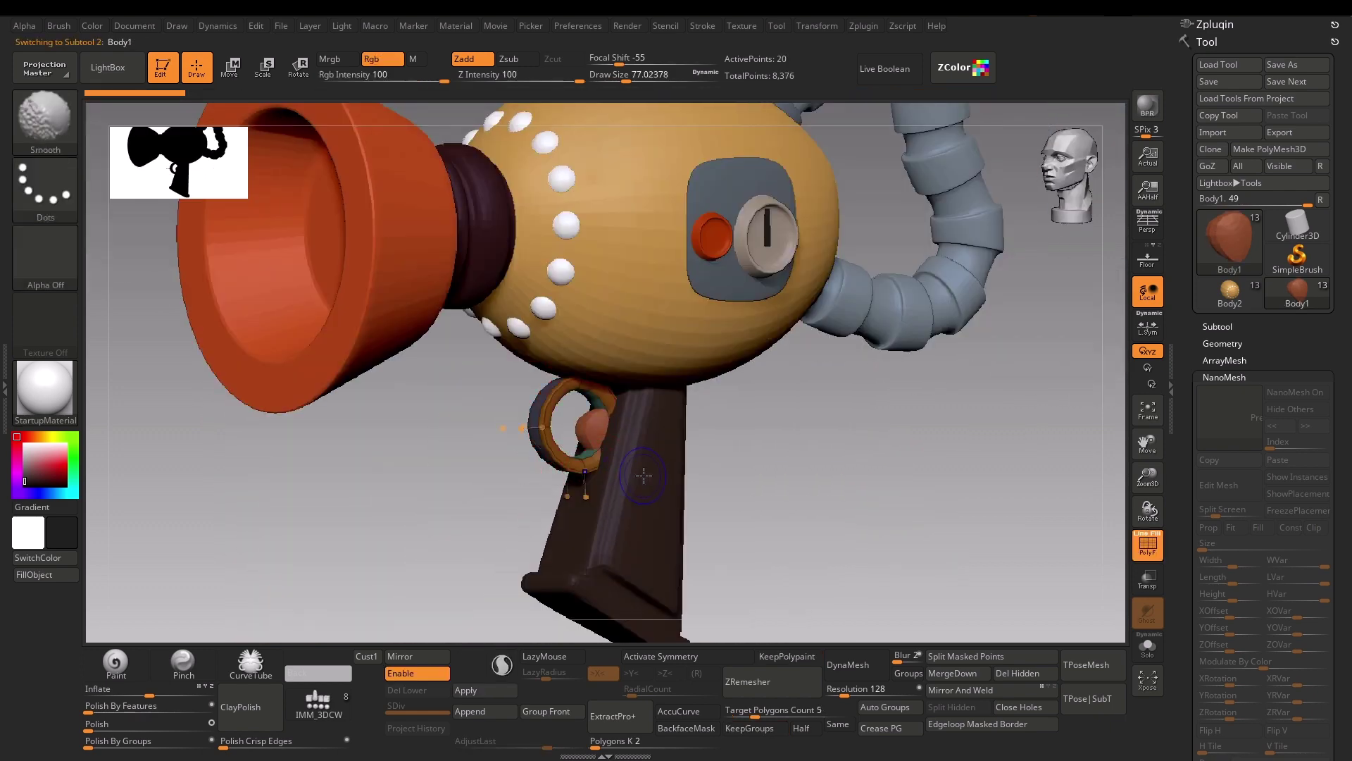
left_click(481, 690)
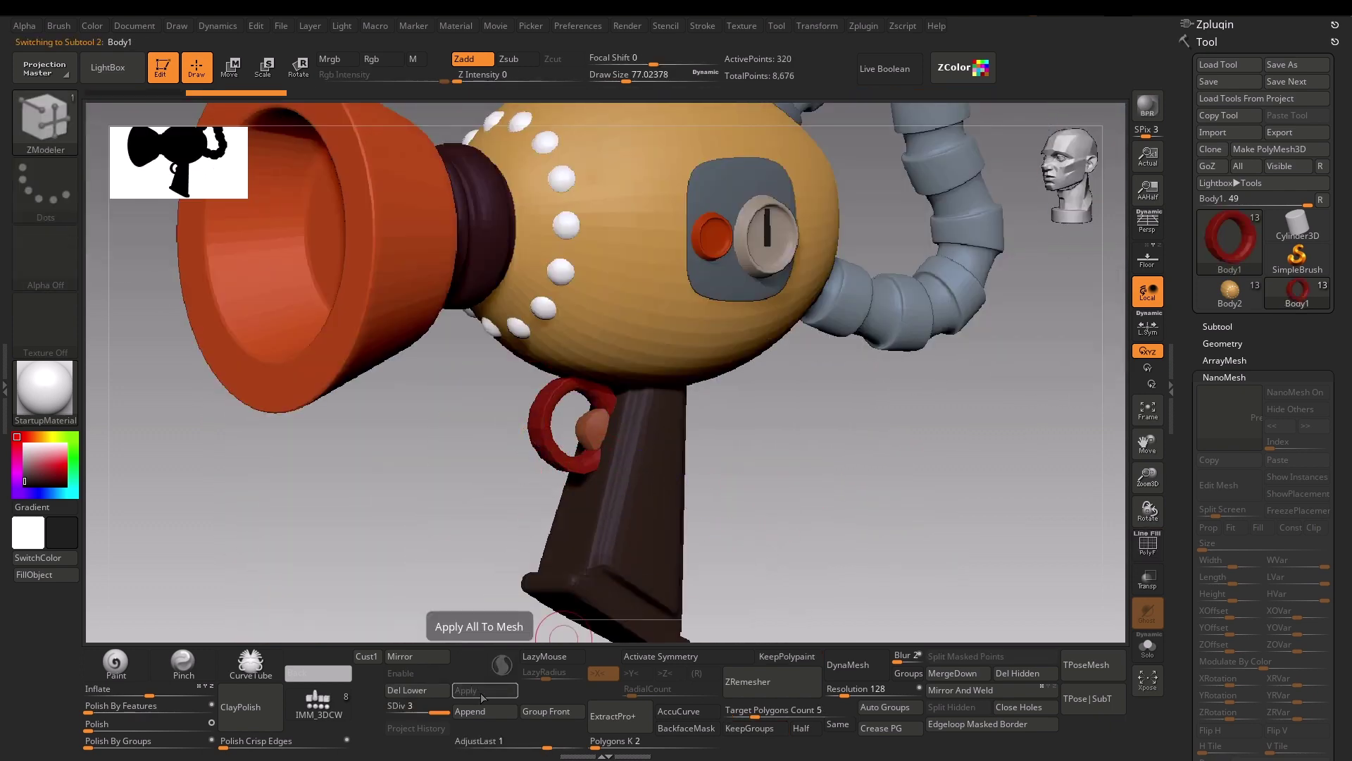
left_click(415, 690)
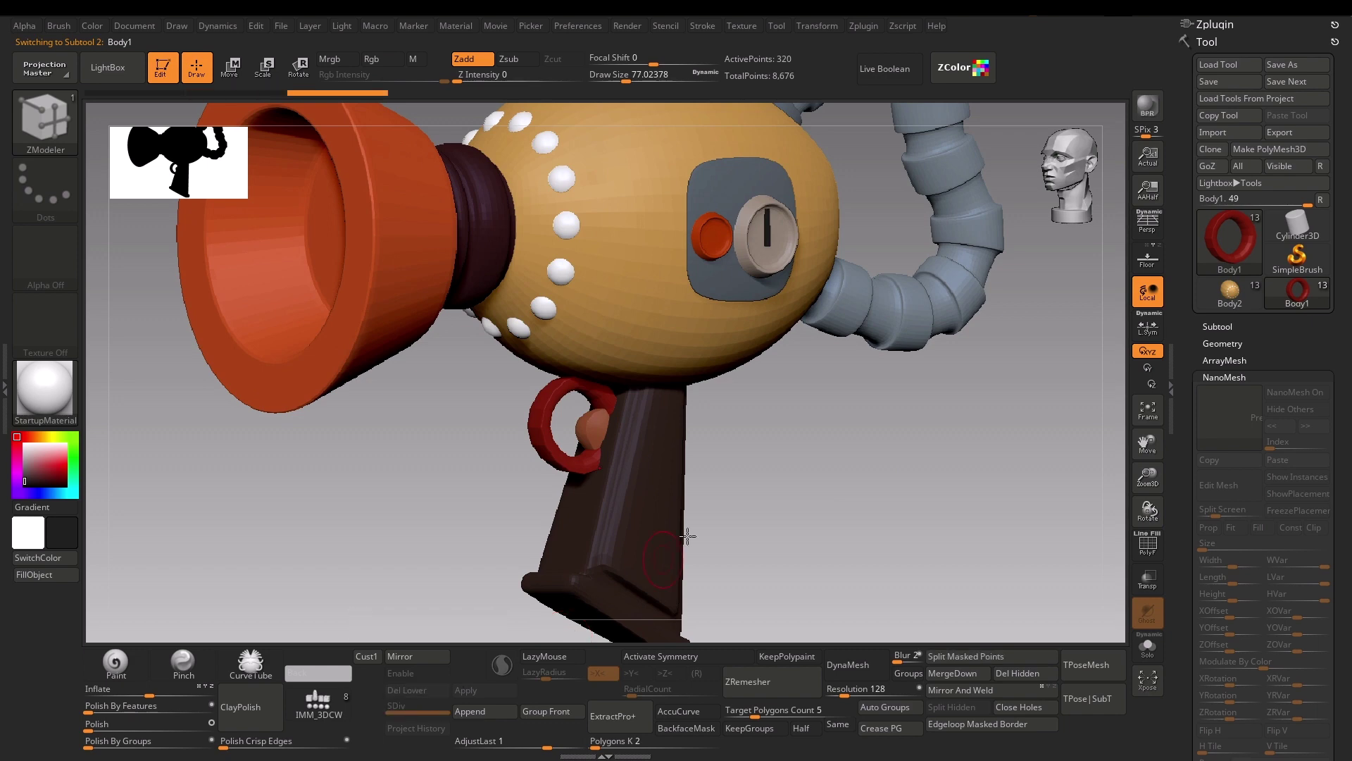
left_click_drag(695, 519, 855, 453)
key("ctrl+d")
key("ctrl+d")
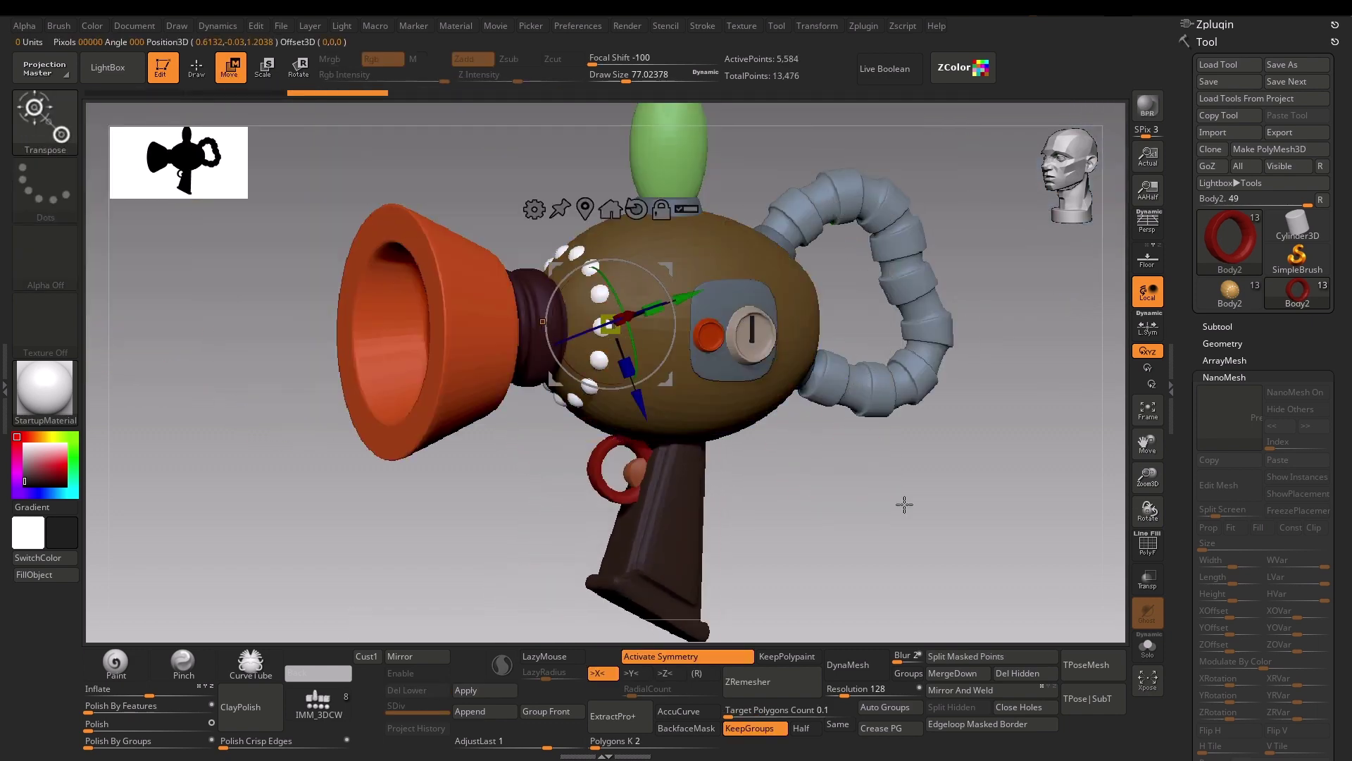
key("q")
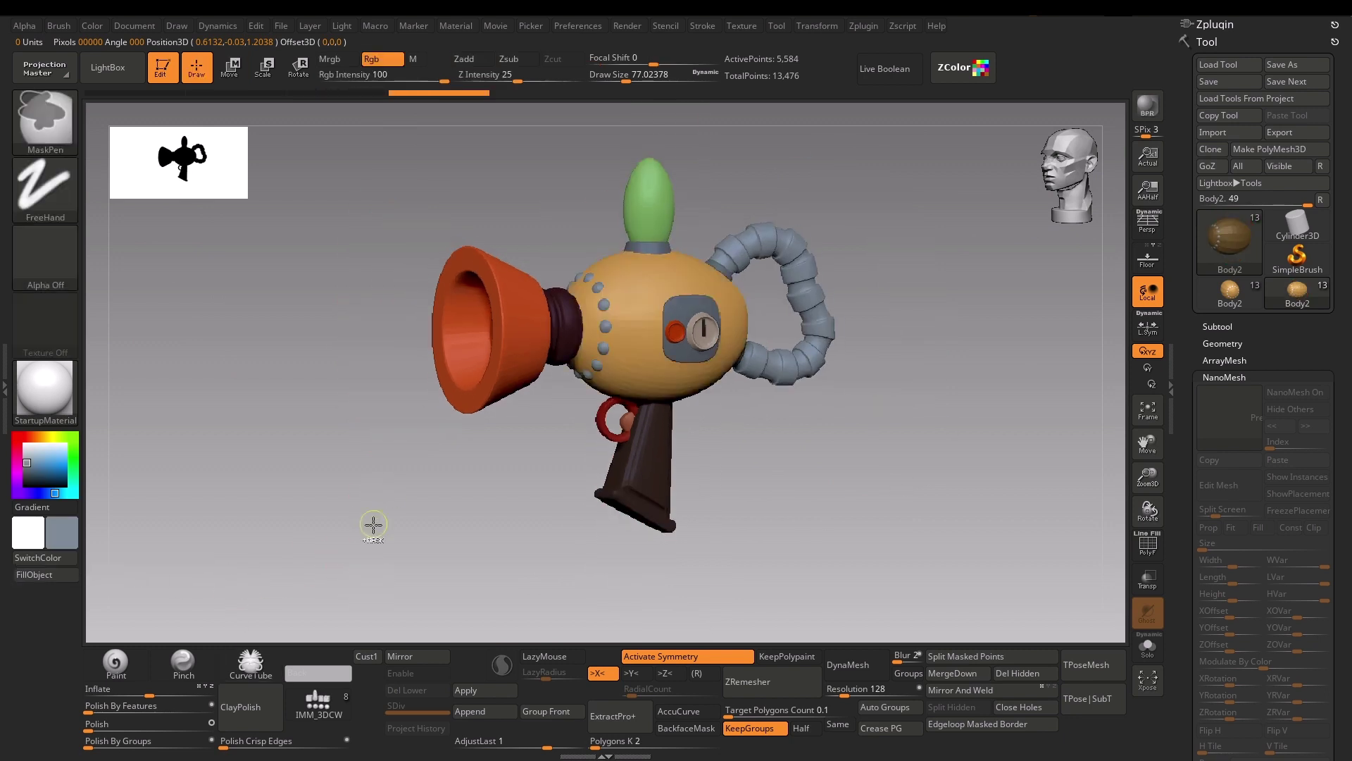
left_click_drag(886, 509, 846, 451)
left_click_drag(610, 422, 873, 495)
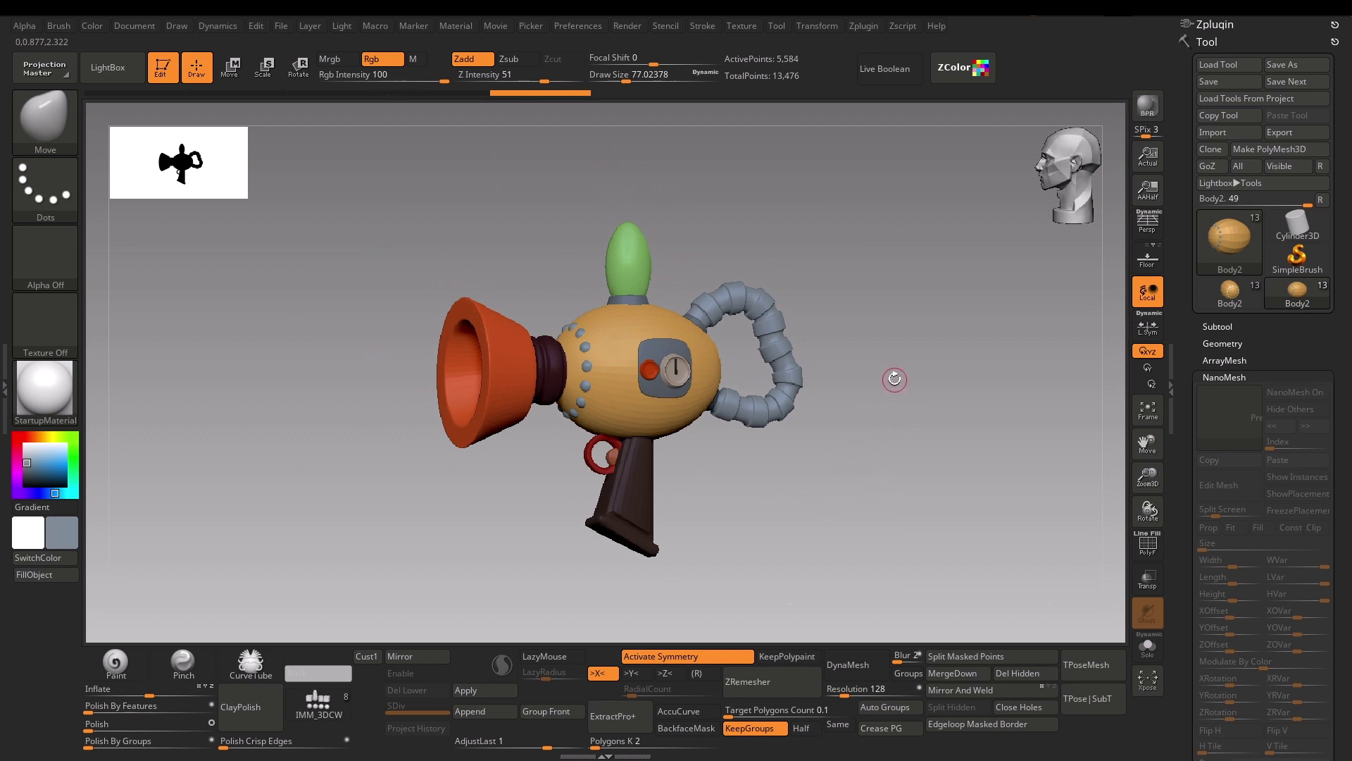